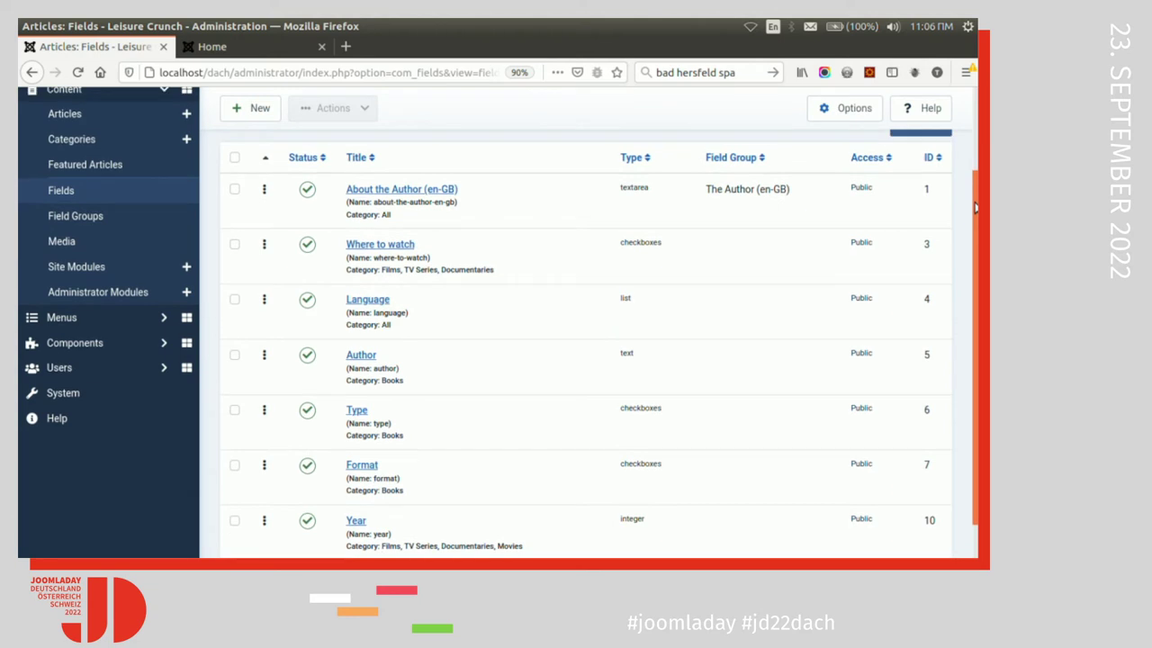
# - Install the extension package pkg_jfilters-1.6.1_PRO.zip from the Dach folder on the Desktop
pyautogui.scroll(-4, 974, 215)
pyautogui.scroll(3, 974, 295)
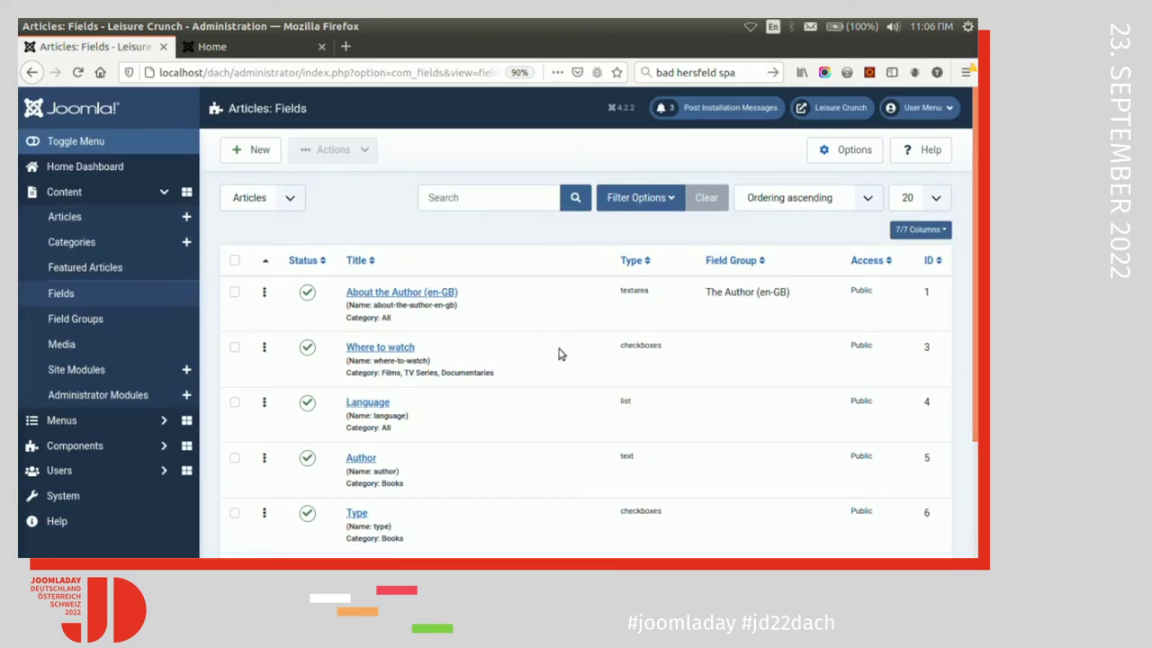
pyautogui.scroll(-3, 781, 340)
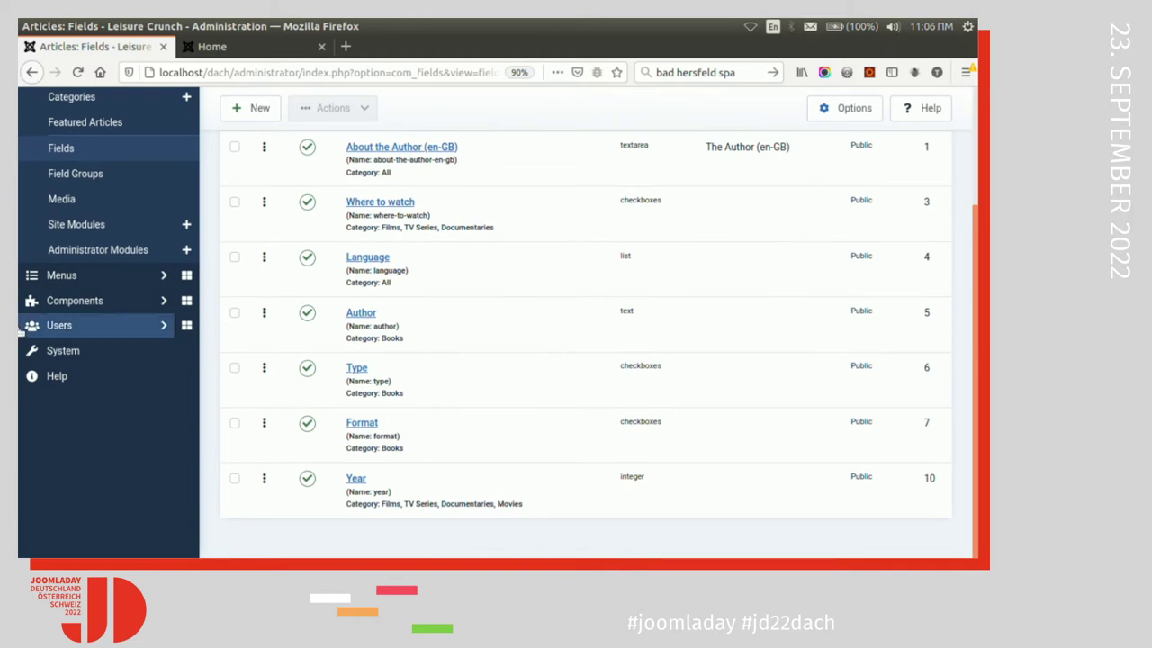
pyautogui.click(62, 350)
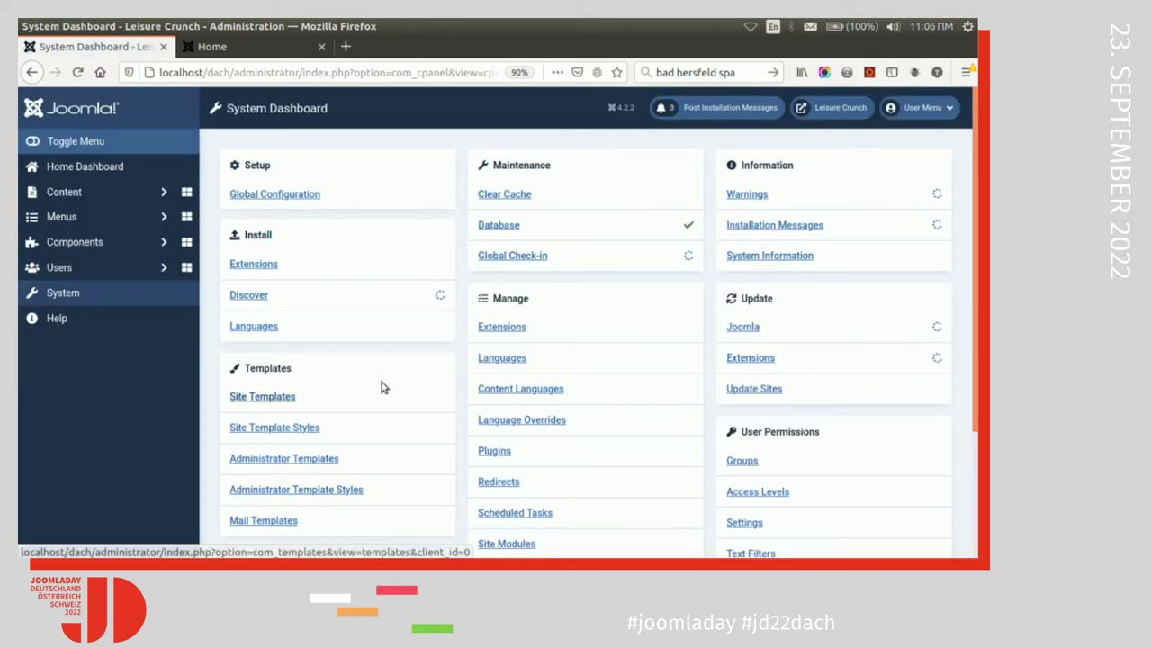
pyautogui.click(277, 265)
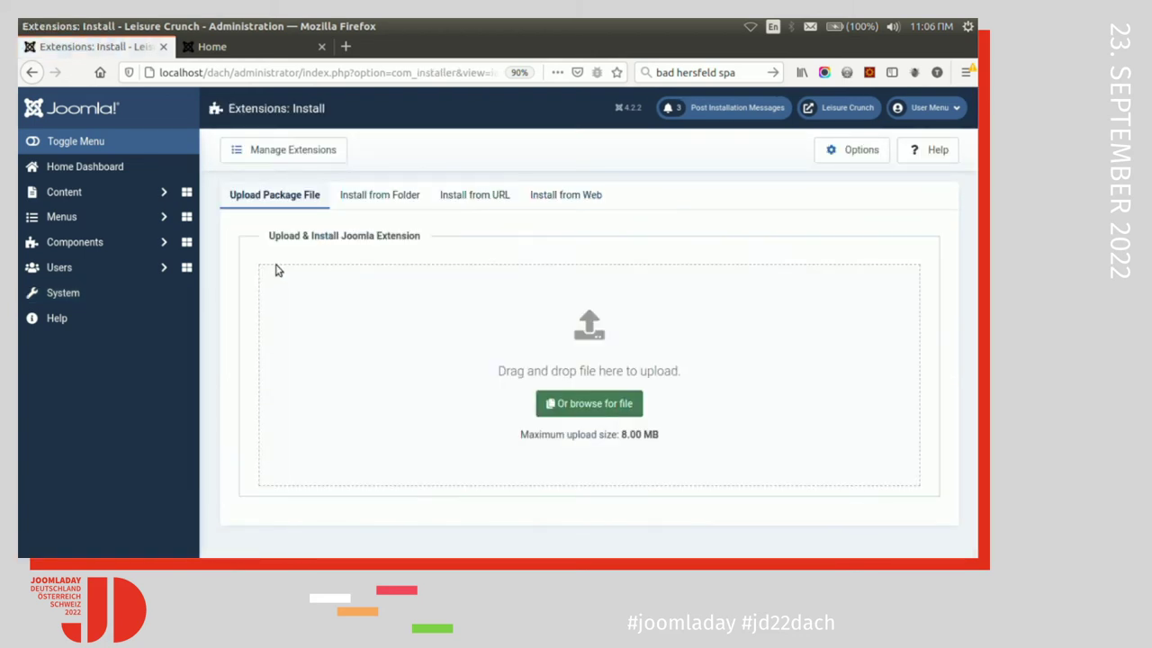
pyautogui.click(583, 407)
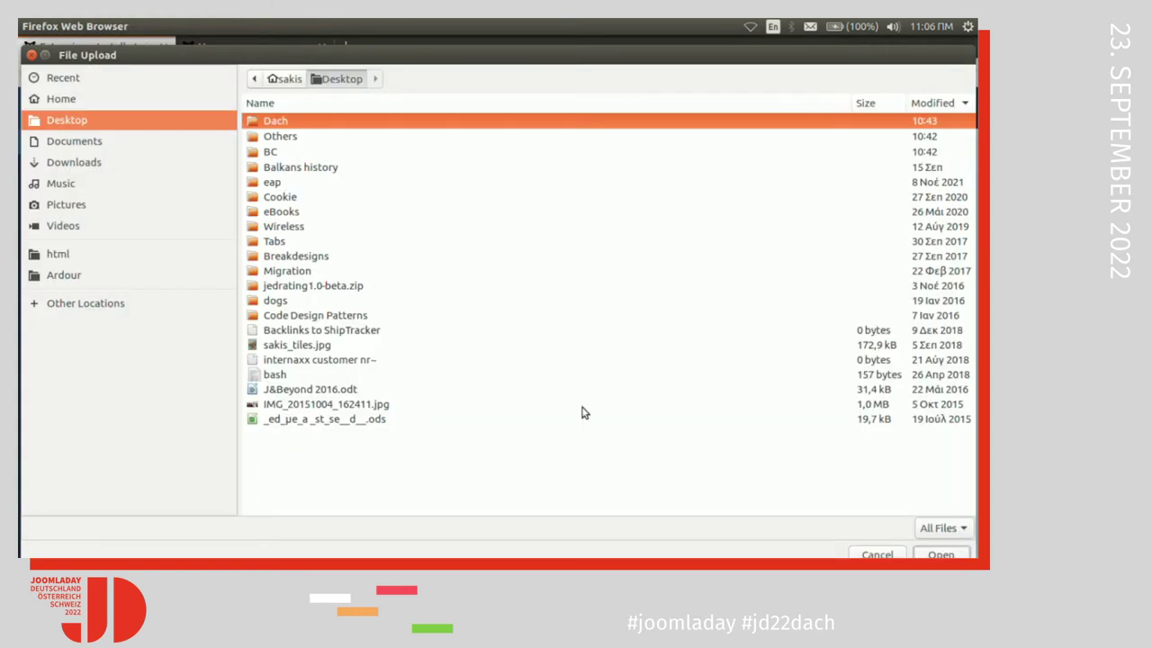
pyautogui.doubleClick(277, 121)
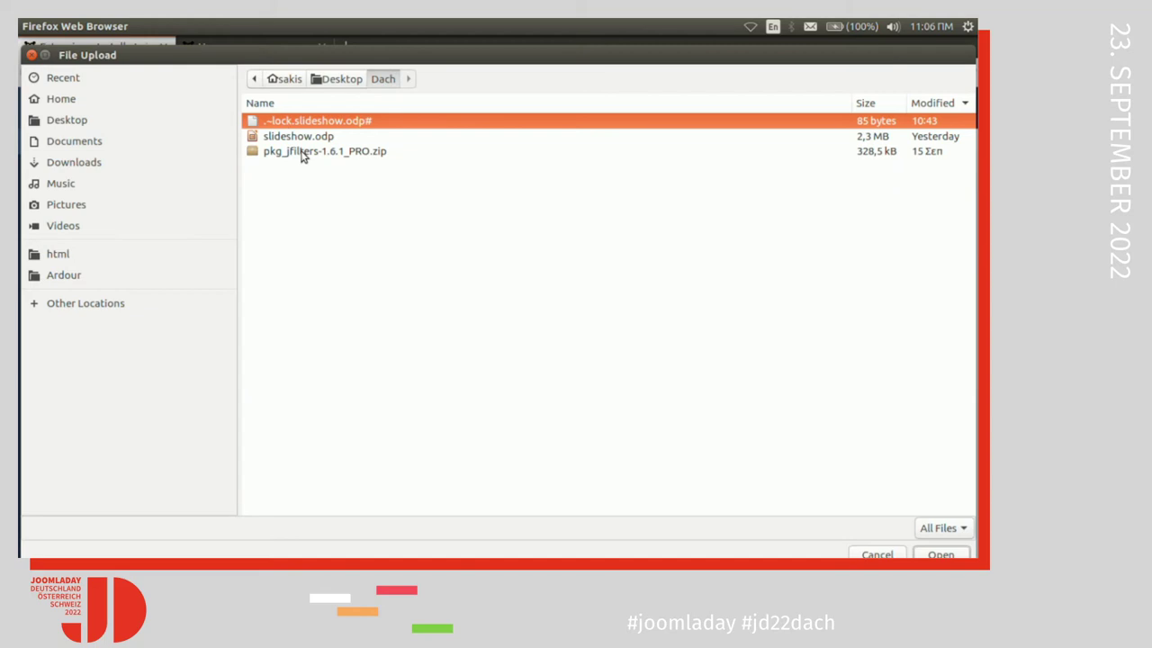
pyautogui.click(303, 153)
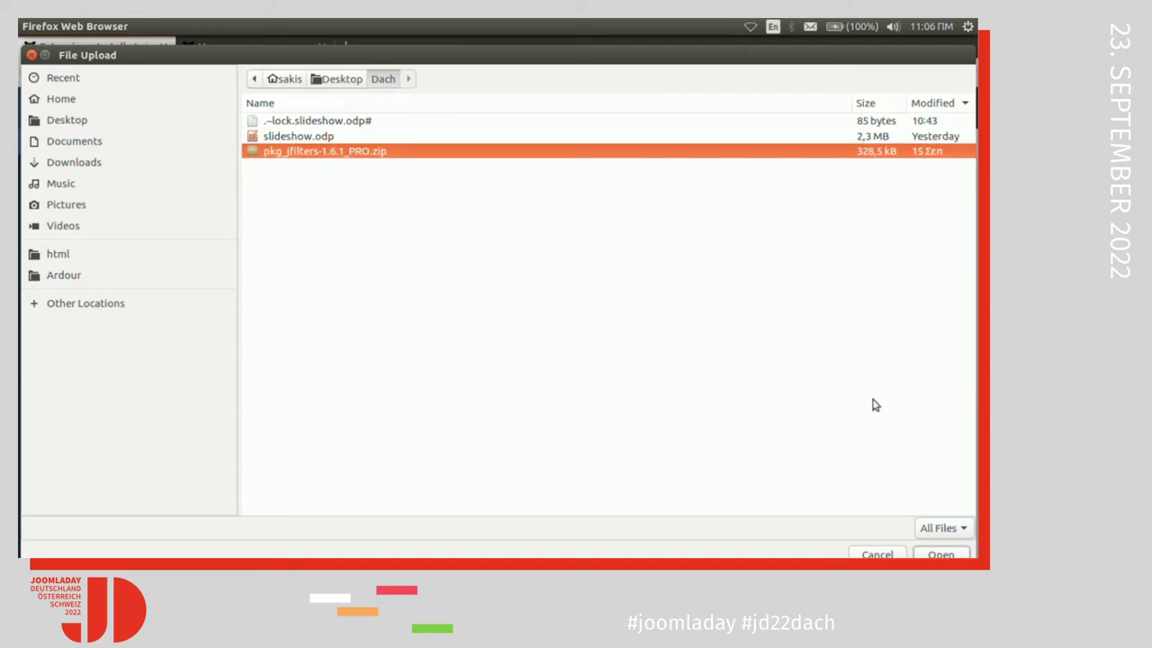
pyautogui.click(940, 554)
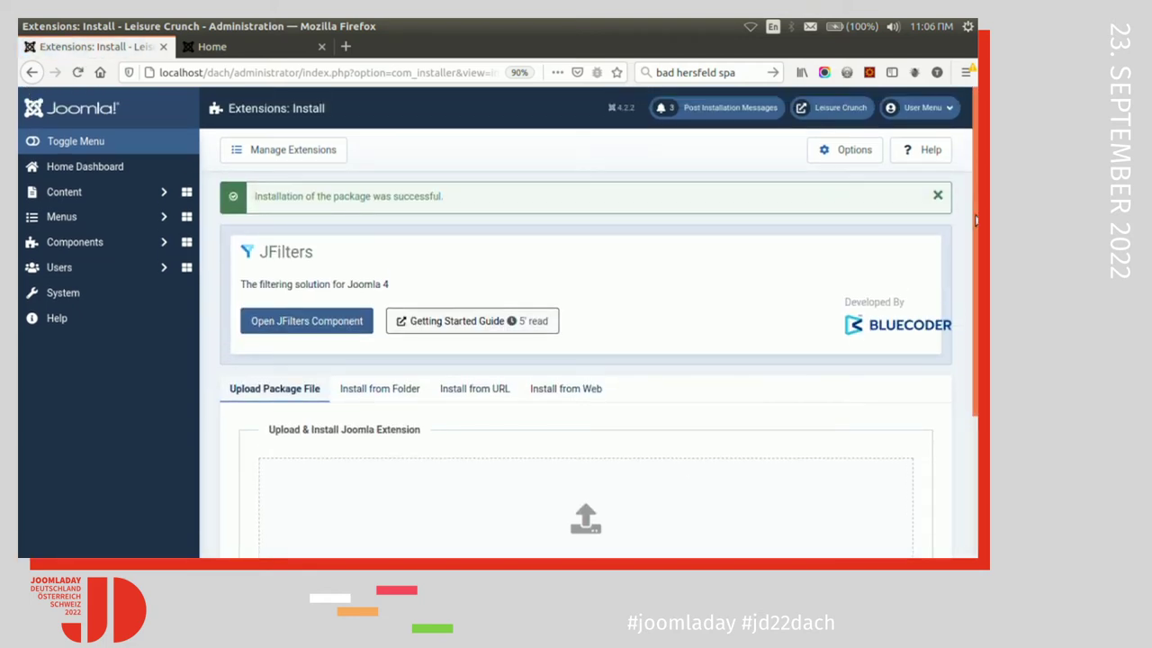
# - Open the newly installed JFilters component and re-index the article indexes
pyautogui.click(291, 324)
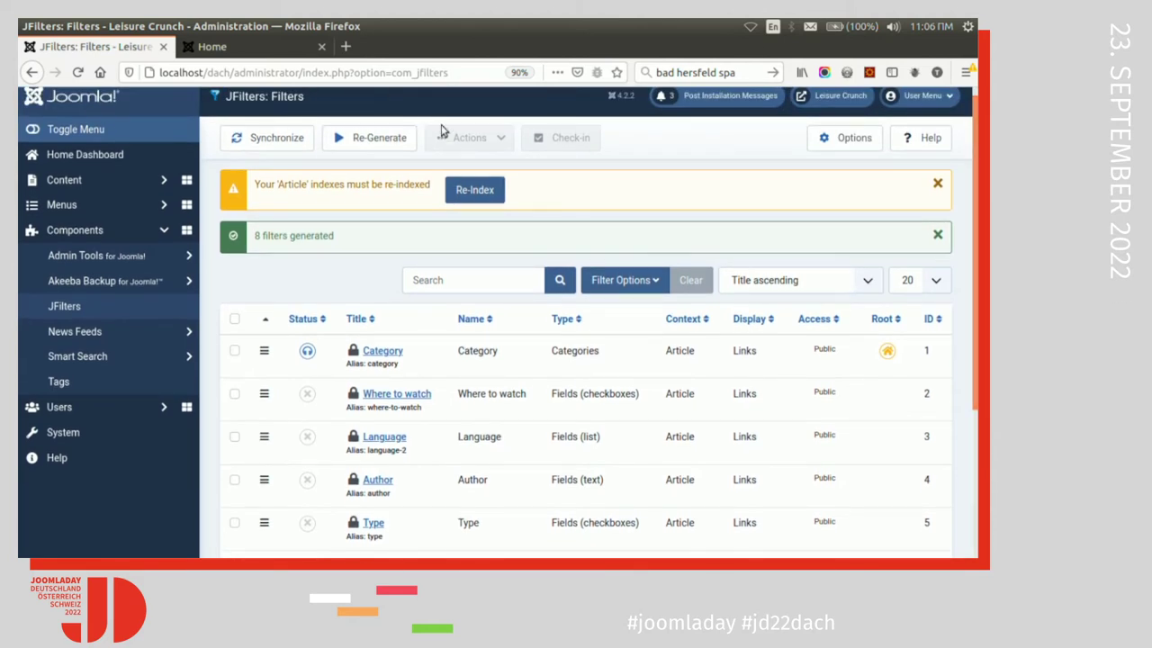
pyautogui.scroll(1, 619, 192)
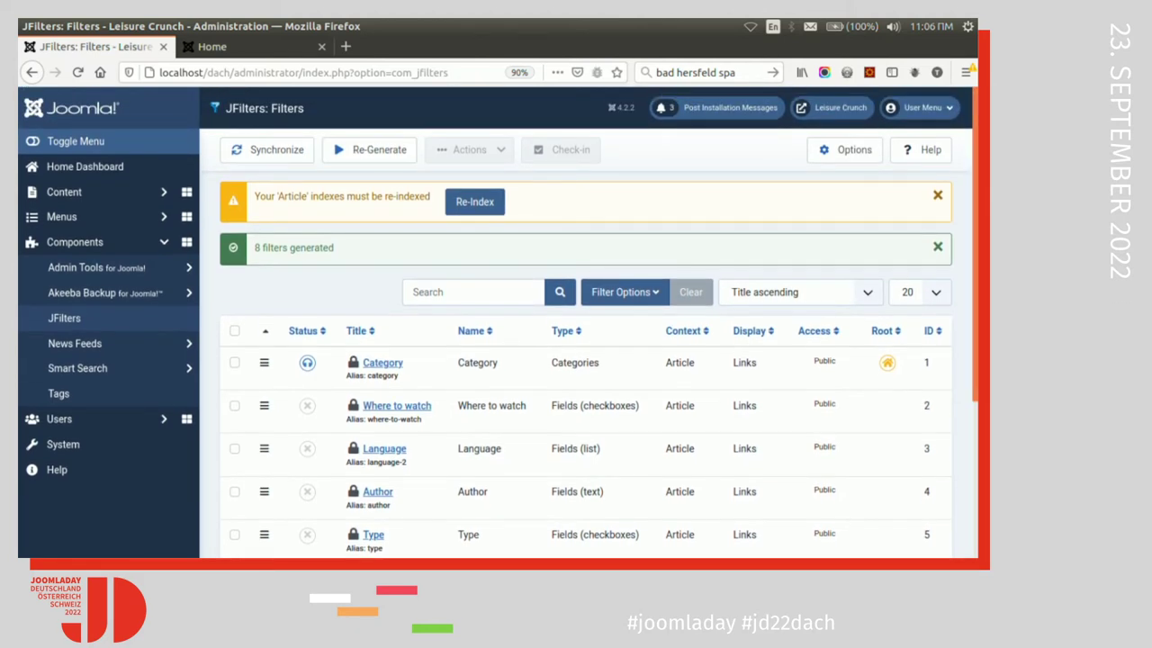
pyautogui.click(486, 200)
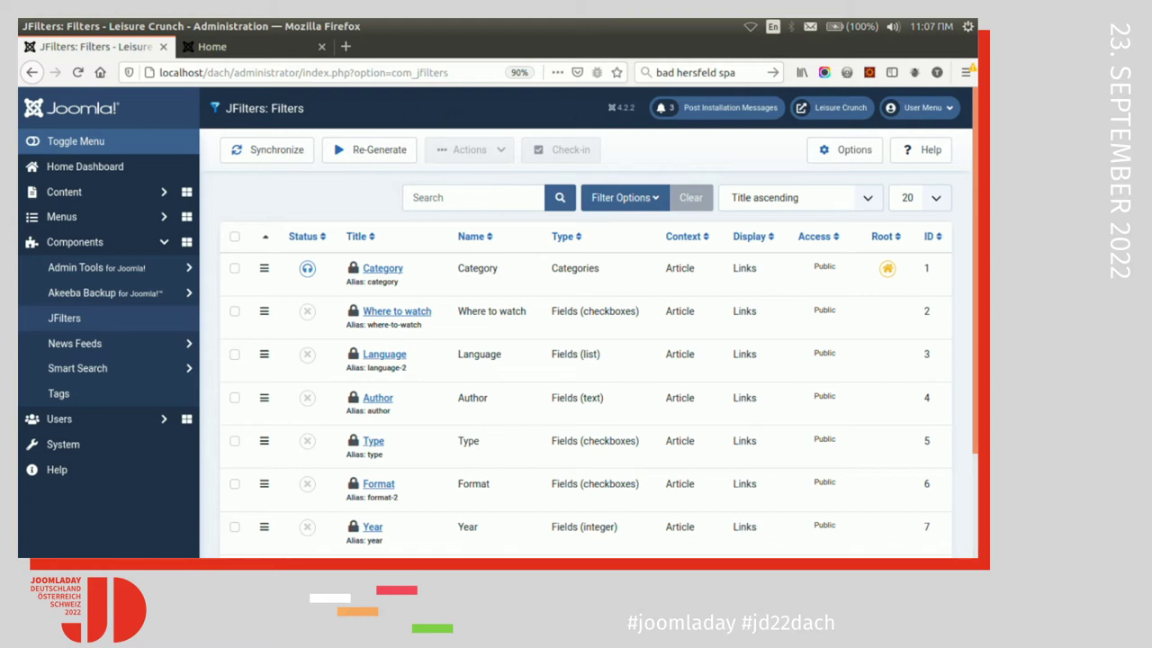
# - Publish all the generated filters in the JFilters list, from Category through Tags
pyautogui.scroll(-1, 959, 221)
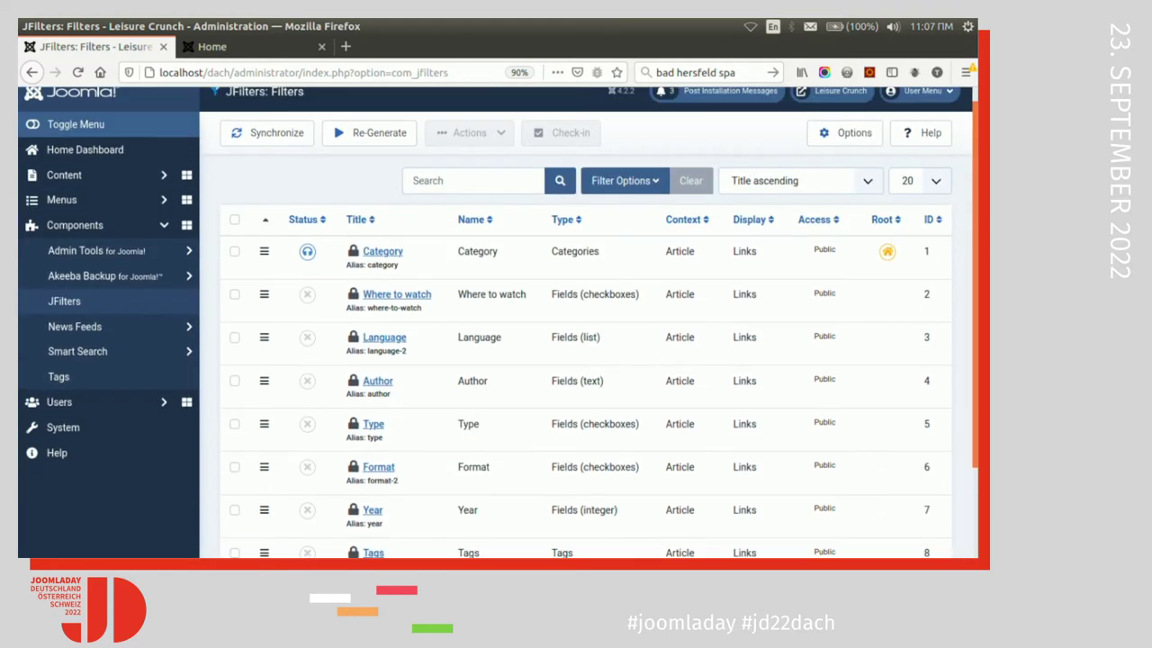
pyautogui.scroll(-3, 584, 323)
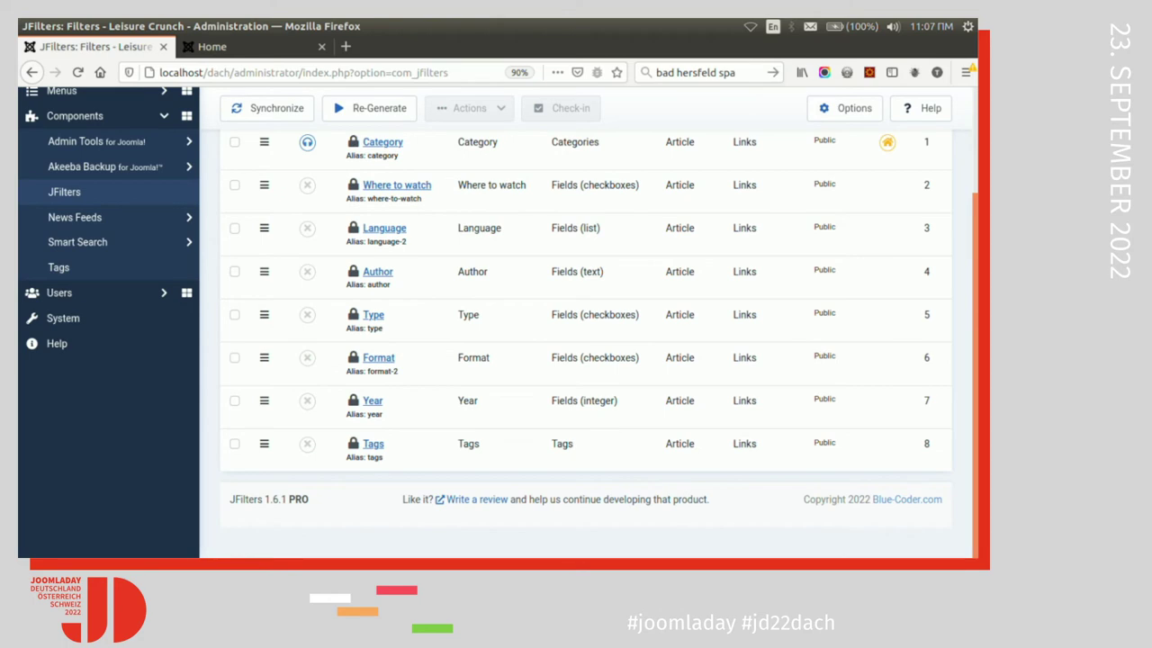
pyautogui.scroll(2, 585, 323)
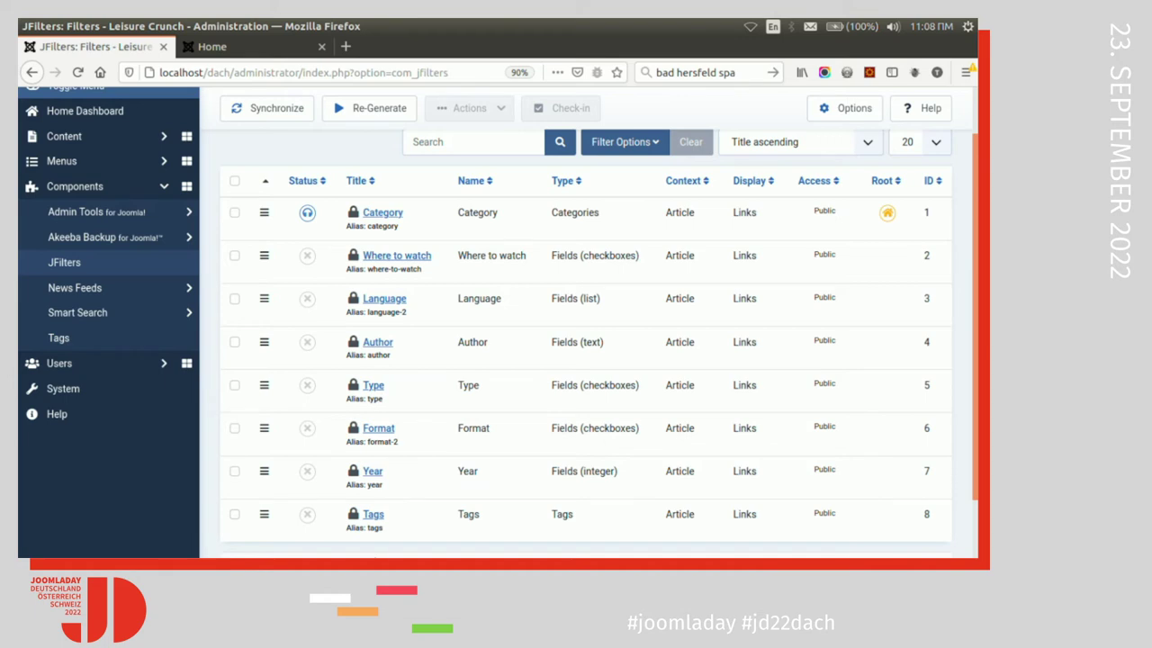
pyautogui.click(232, 183)
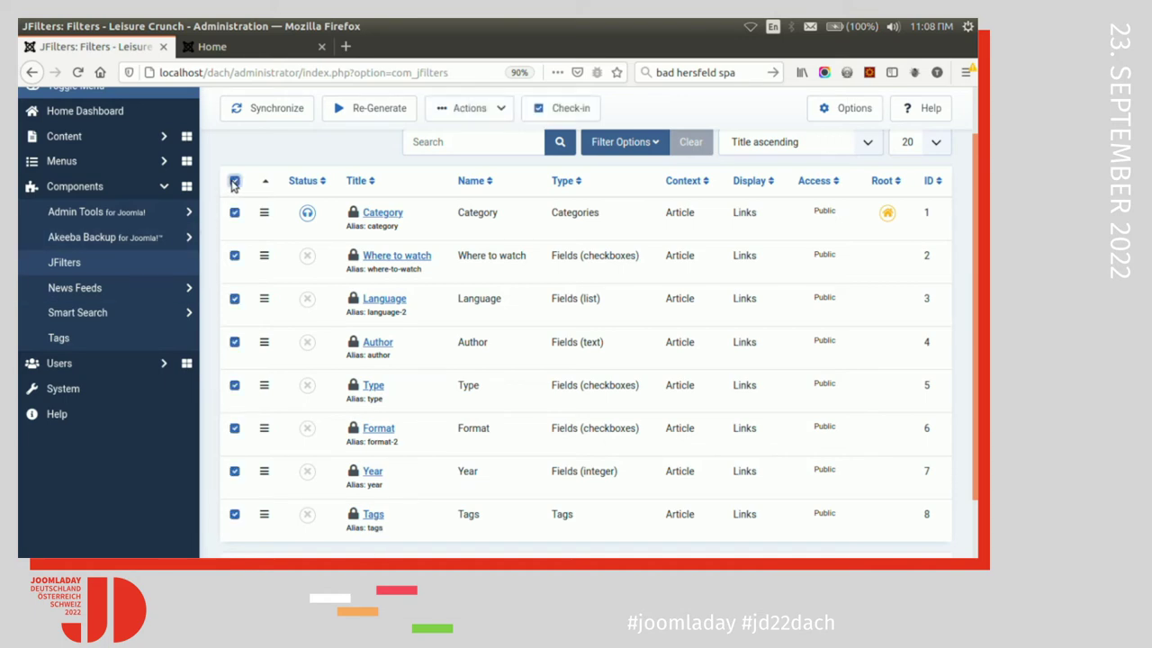
pyautogui.click(502, 109)
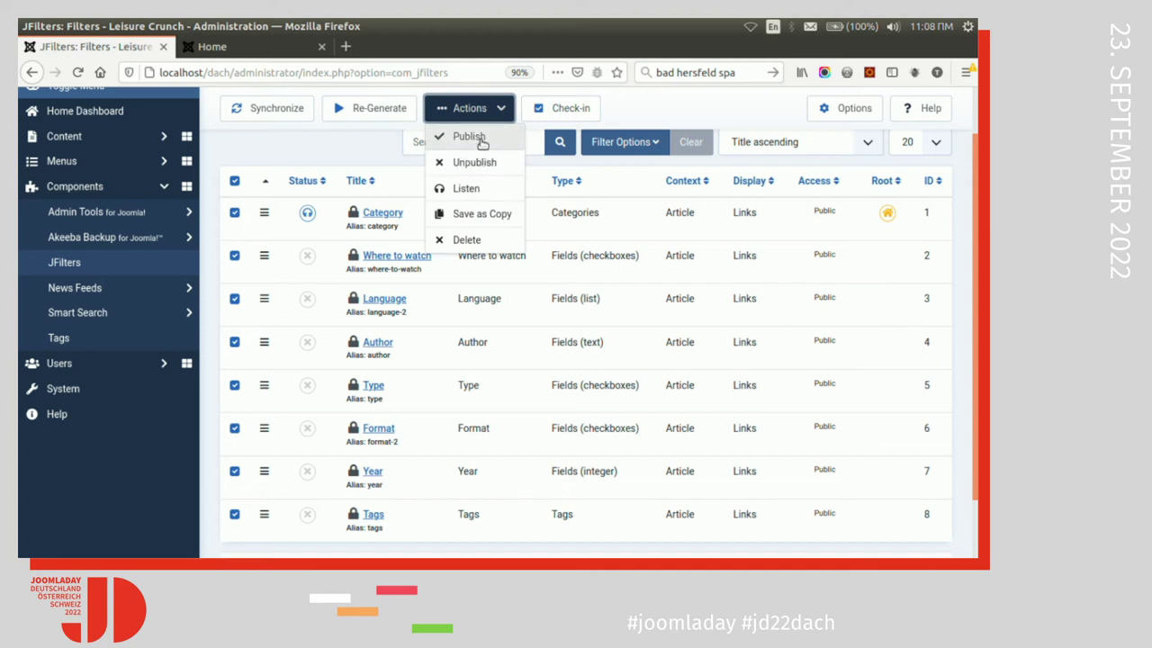
pyautogui.click(480, 140)
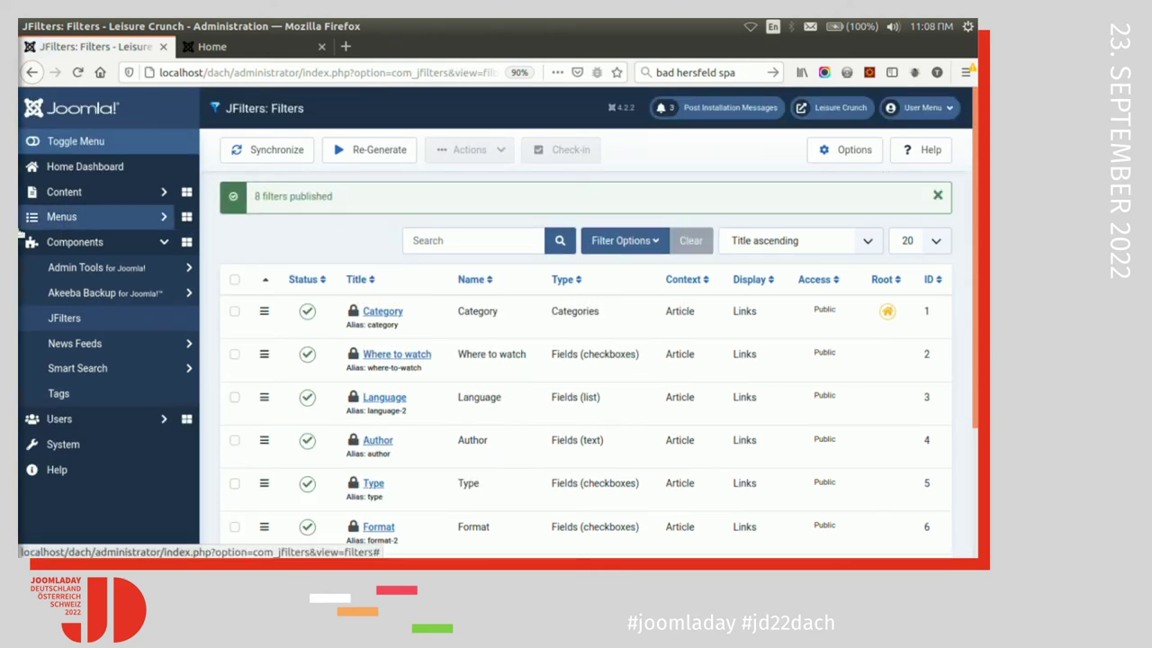
pyautogui.click(164, 192)
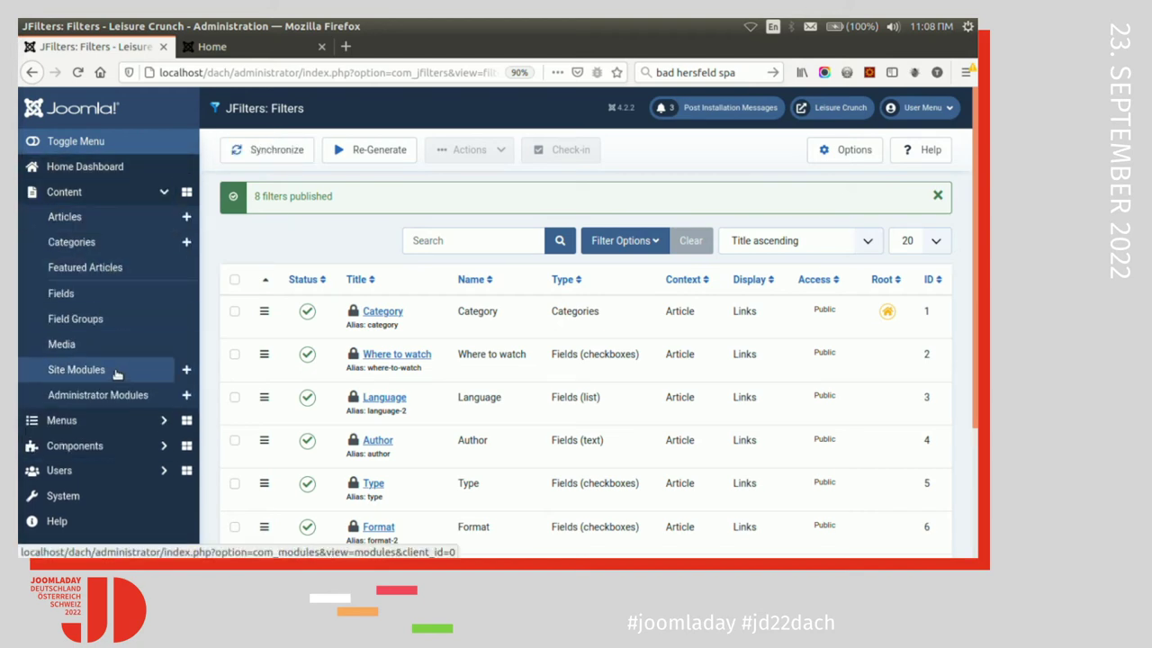
pyautogui.click(118, 374)
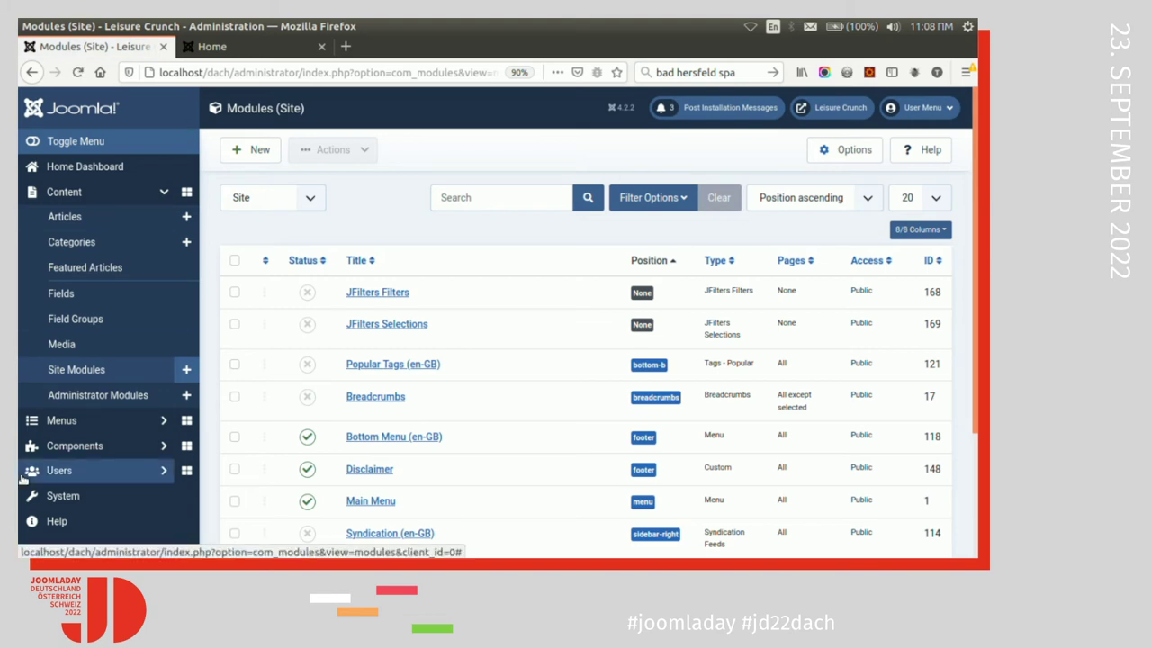
pyautogui.click(161, 446)
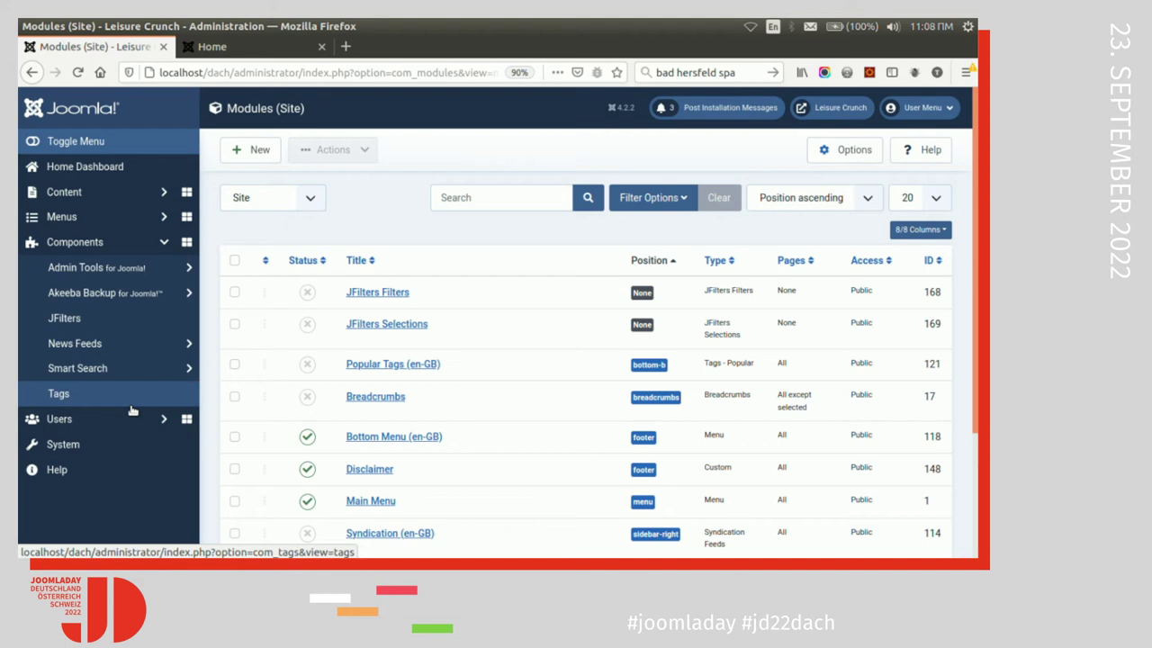
pyautogui.click(114, 314)
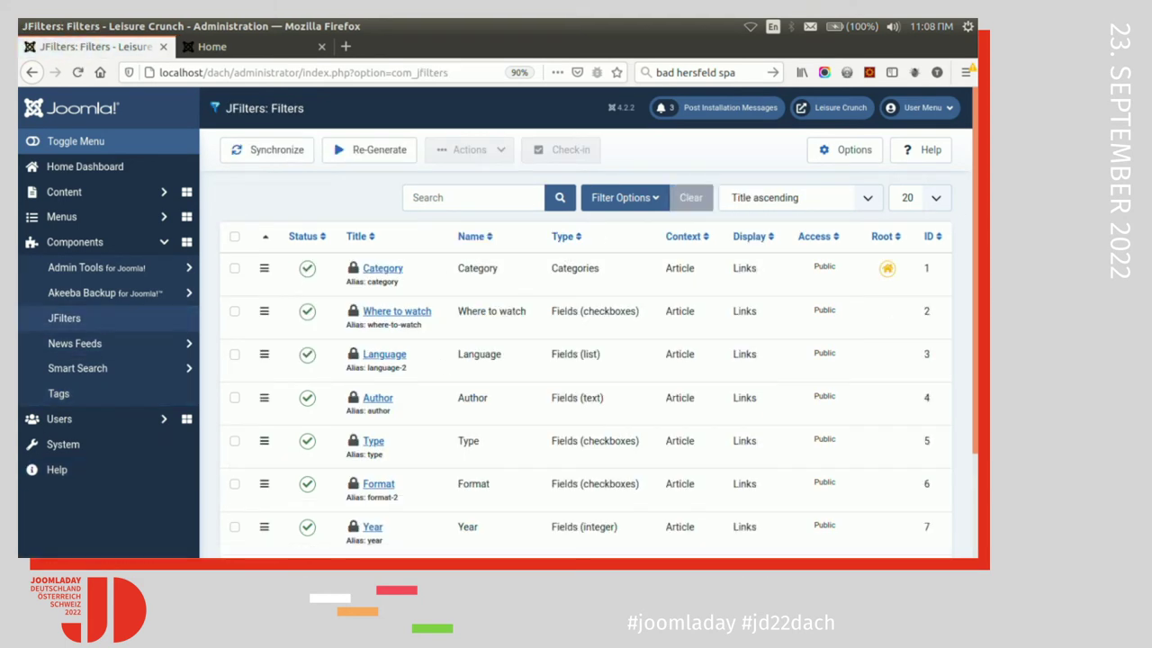
# - Open the Category filter, save it with its current settings, and return to the filter list
pyautogui.scroll(-3, 830, 270)
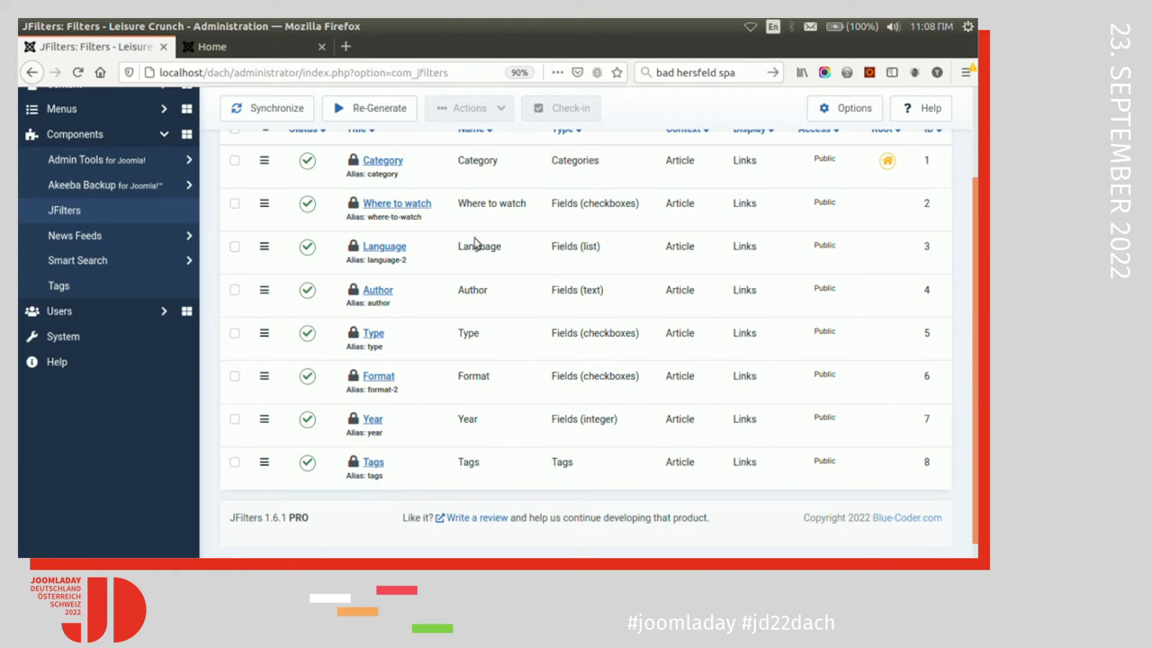
pyautogui.click(370, 163)
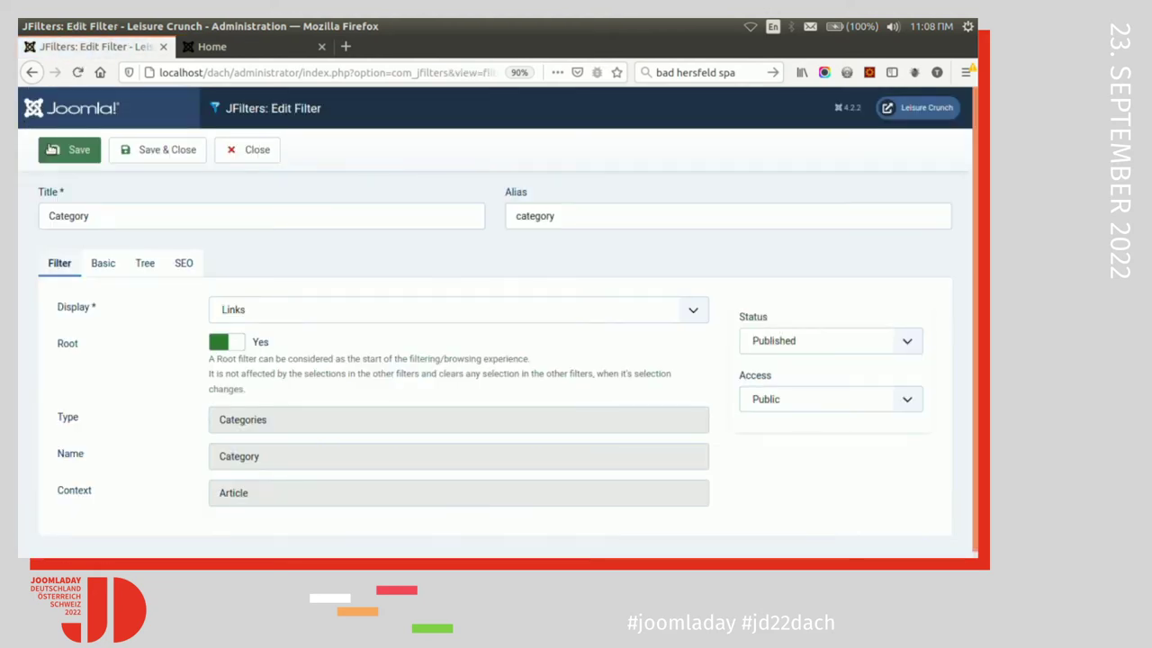
pyautogui.click(52, 150)
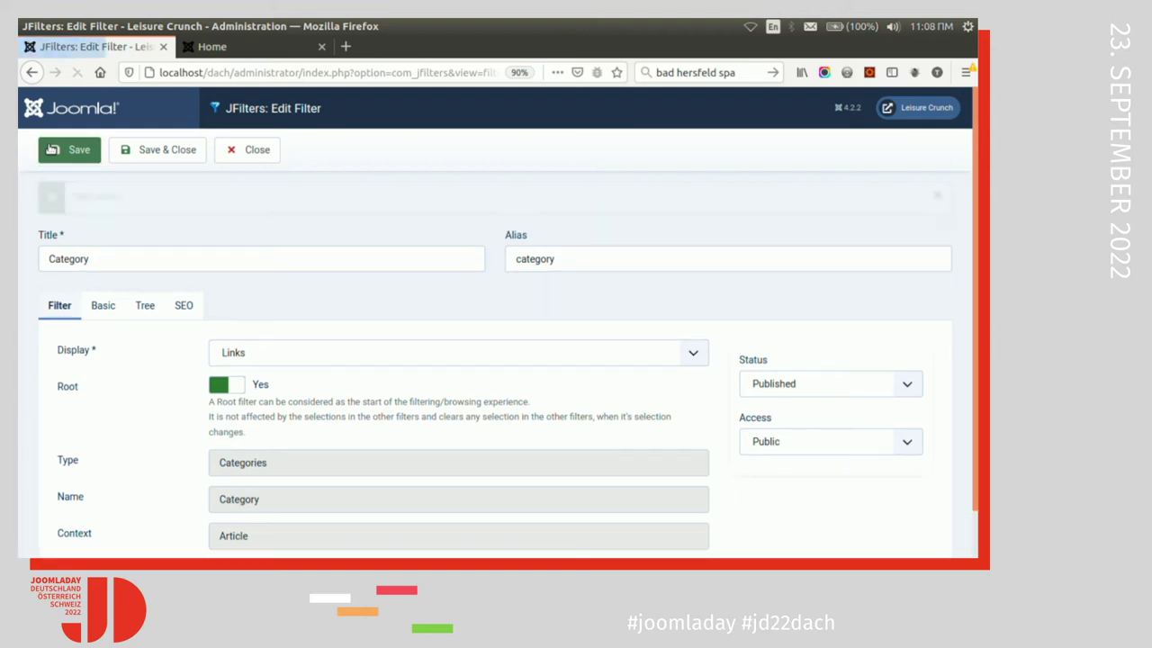
pyautogui.click(268, 149)
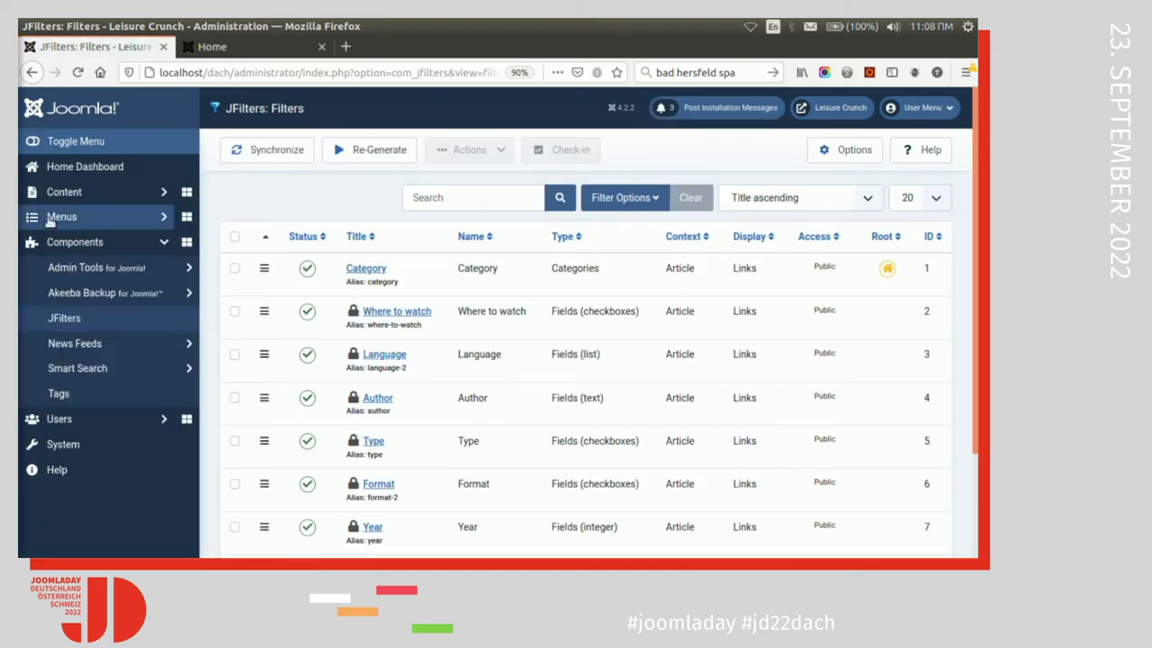
# - Open the JFilters Filters site module for editing
pyautogui.click(153, 190)
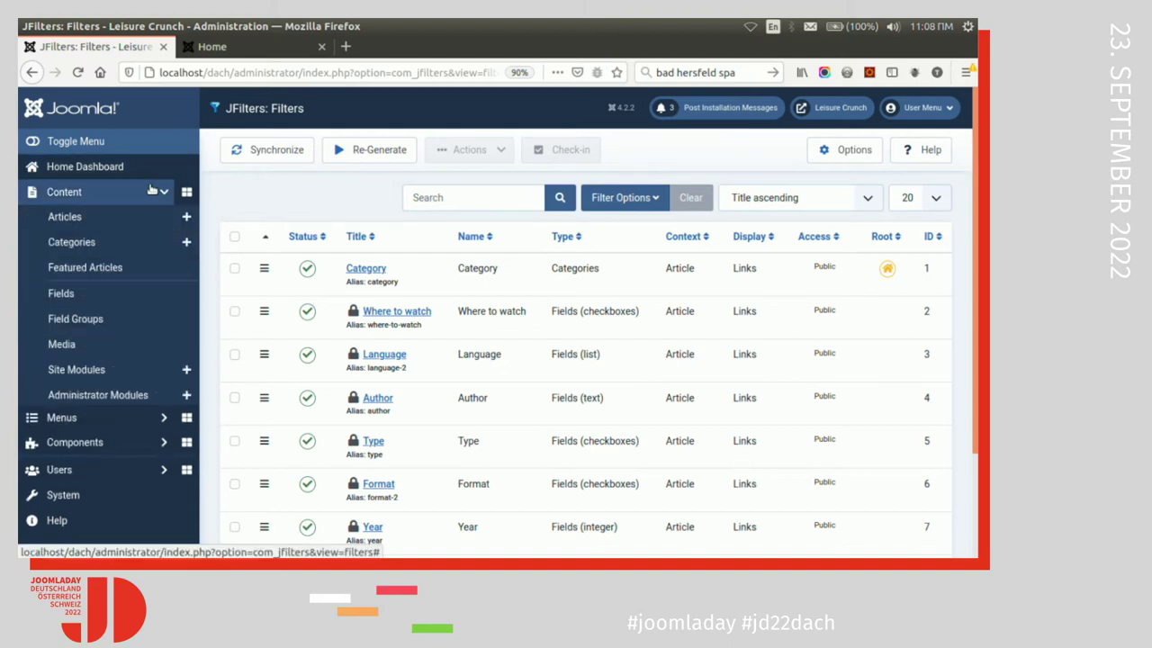
pyautogui.click(106, 373)
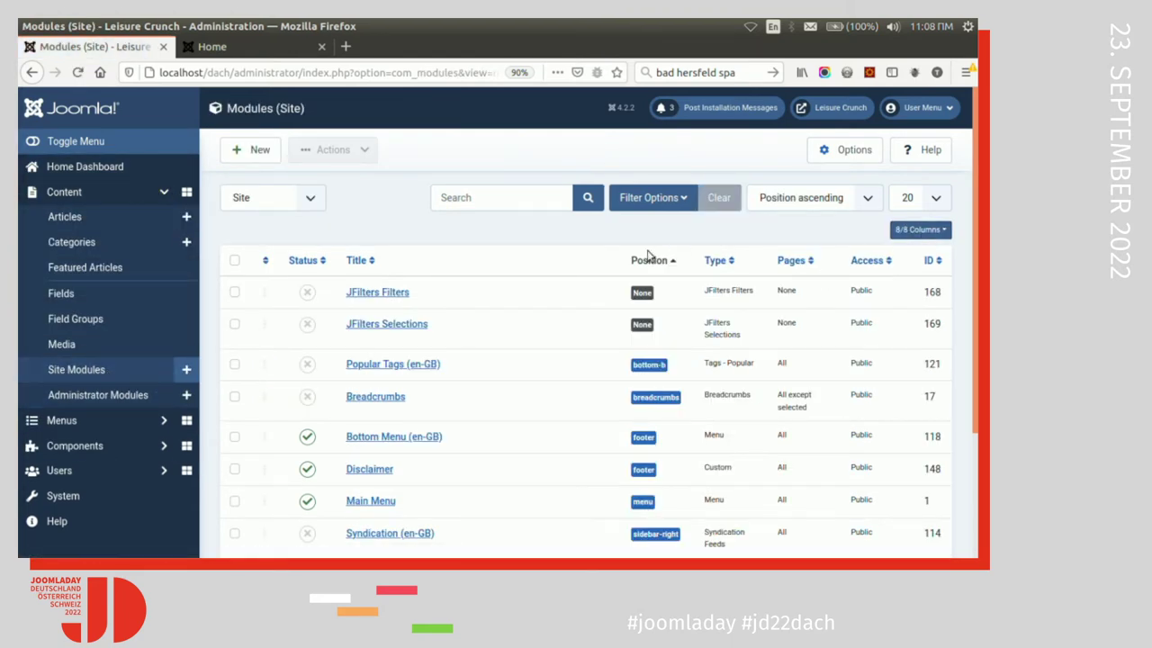
pyautogui.click(357, 295)
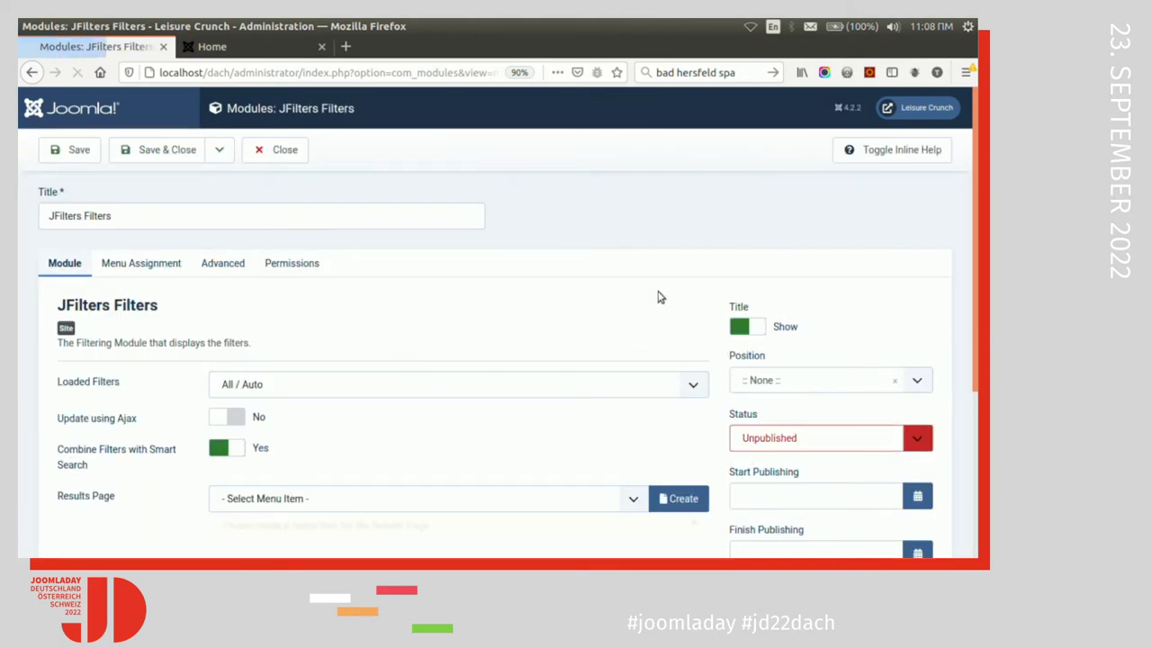
pyautogui.click(966, 72)
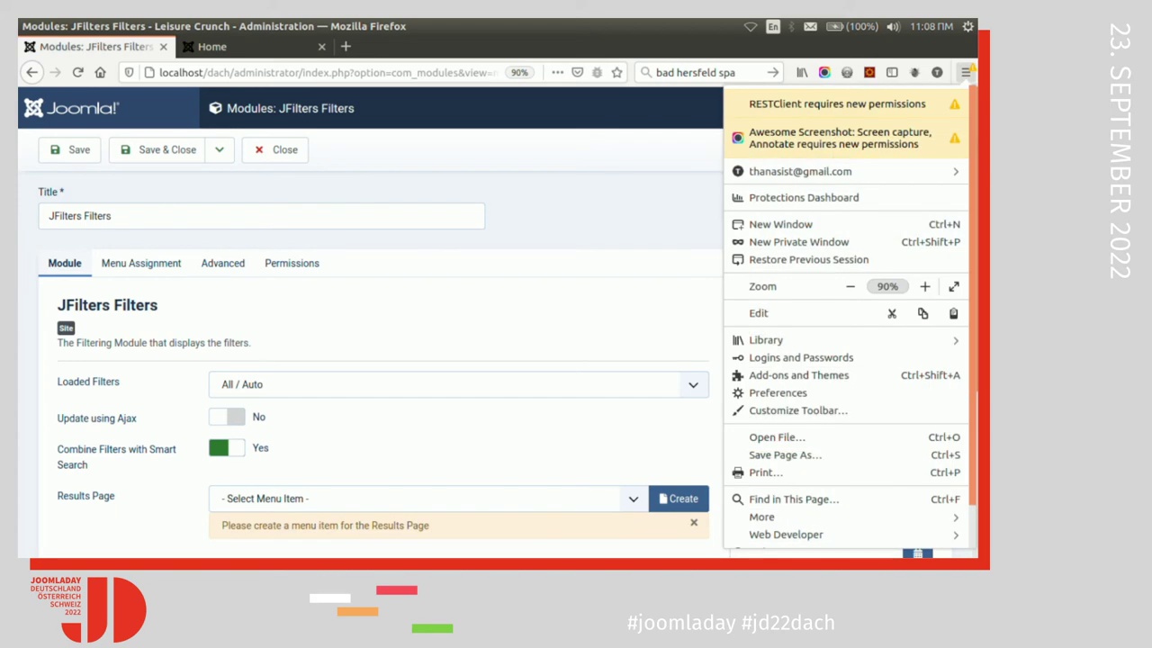
pyautogui.click(610, 140)
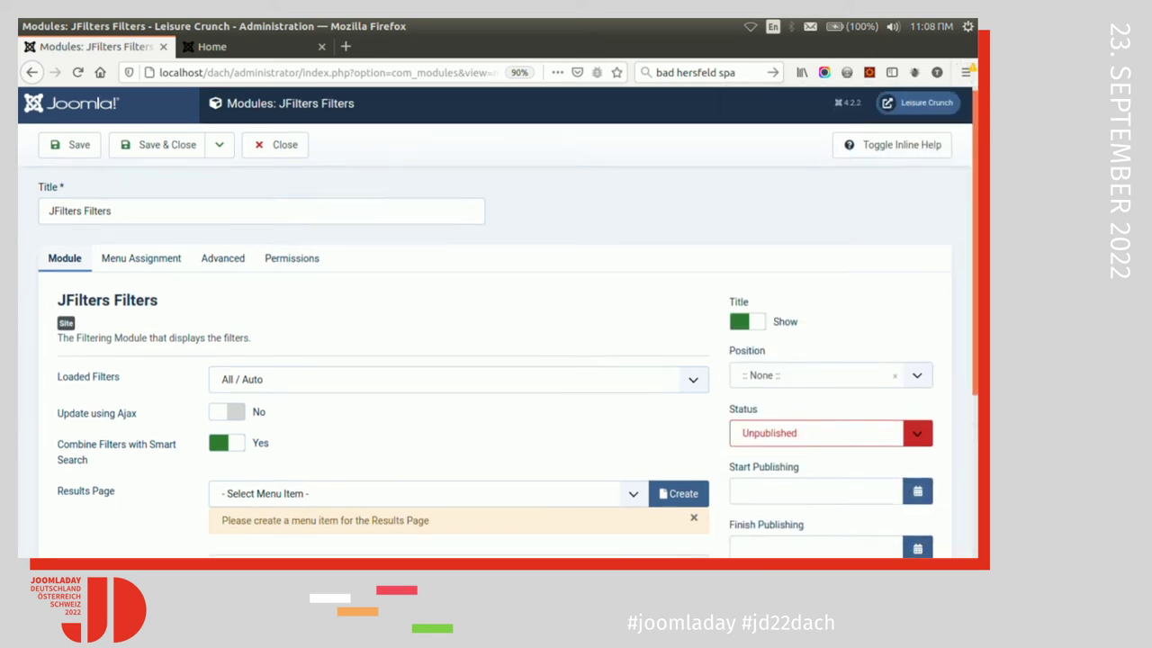
# - Start creating a menu item for the module's results page, with JFilters Results as its menu item type
pyautogui.scroll(-5, 708, 138)
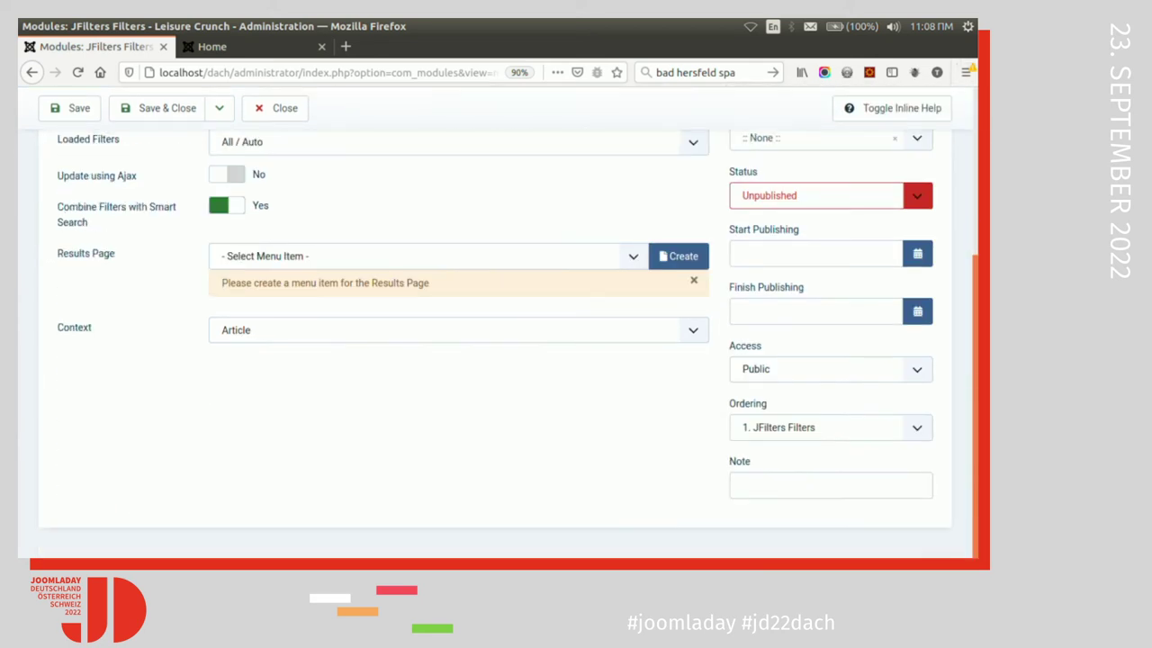
pyautogui.click(667, 257)
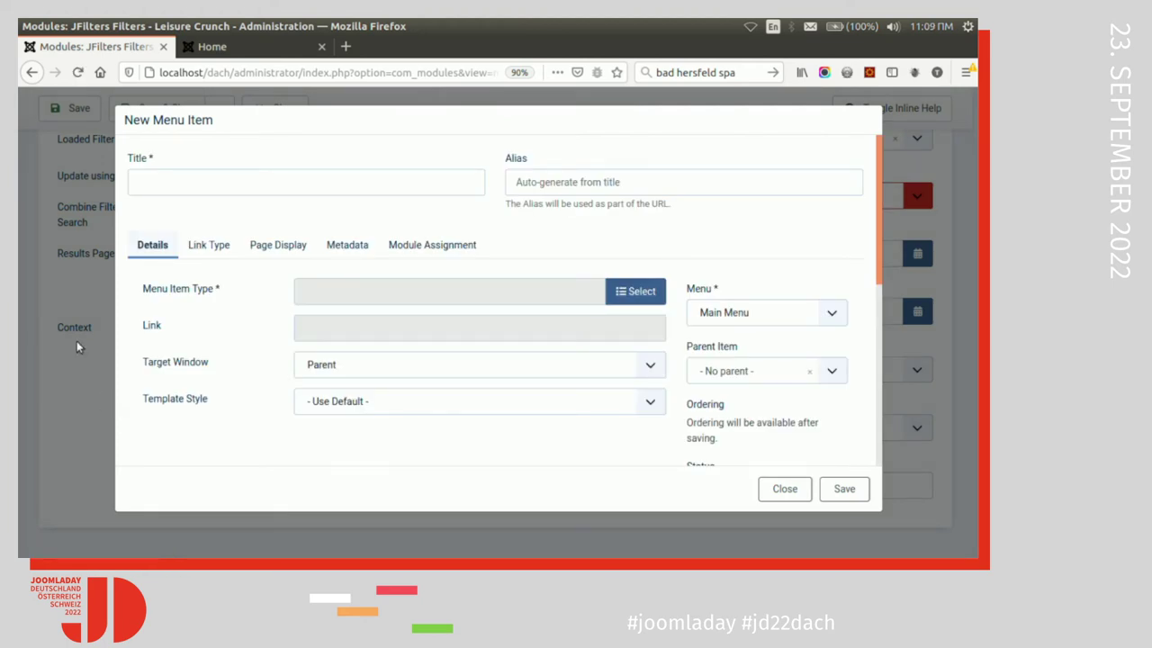
pyautogui.click(641, 293)
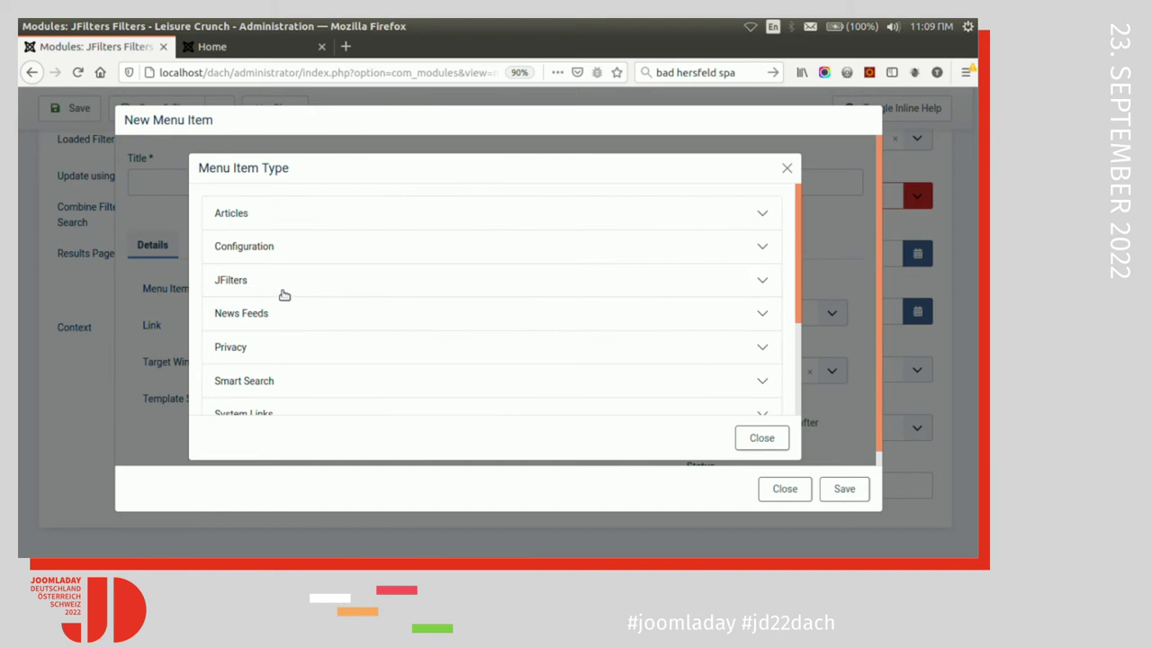
pyautogui.click(282, 293)
pyautogui.click(284, 322)
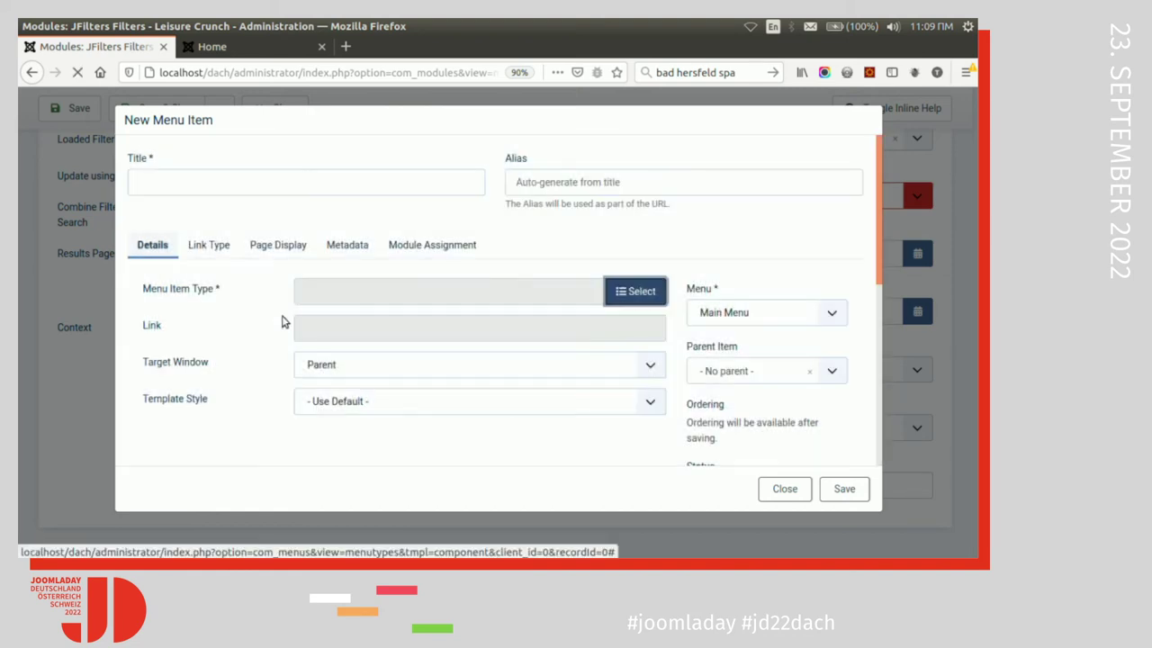
# - Title the new menu item "leisure"
pyautogui.click(279, 183)
pyautogui.write('le')
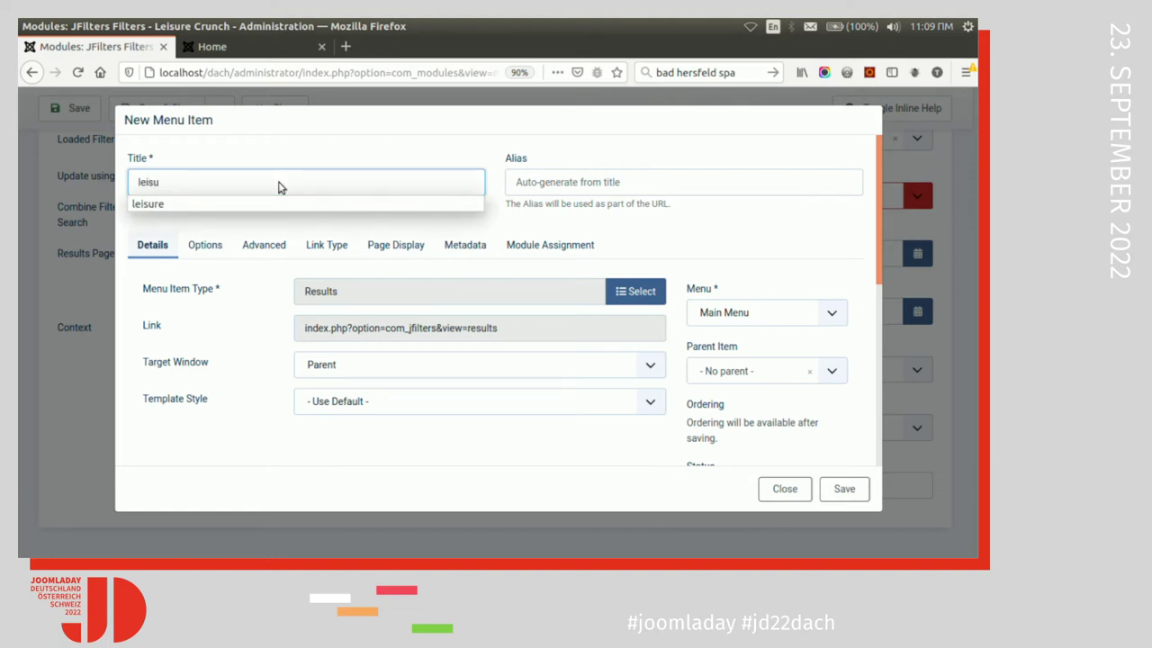
pyautogui.write('isu')
pyautogui.press('Down')
pyautogui.press('Return')
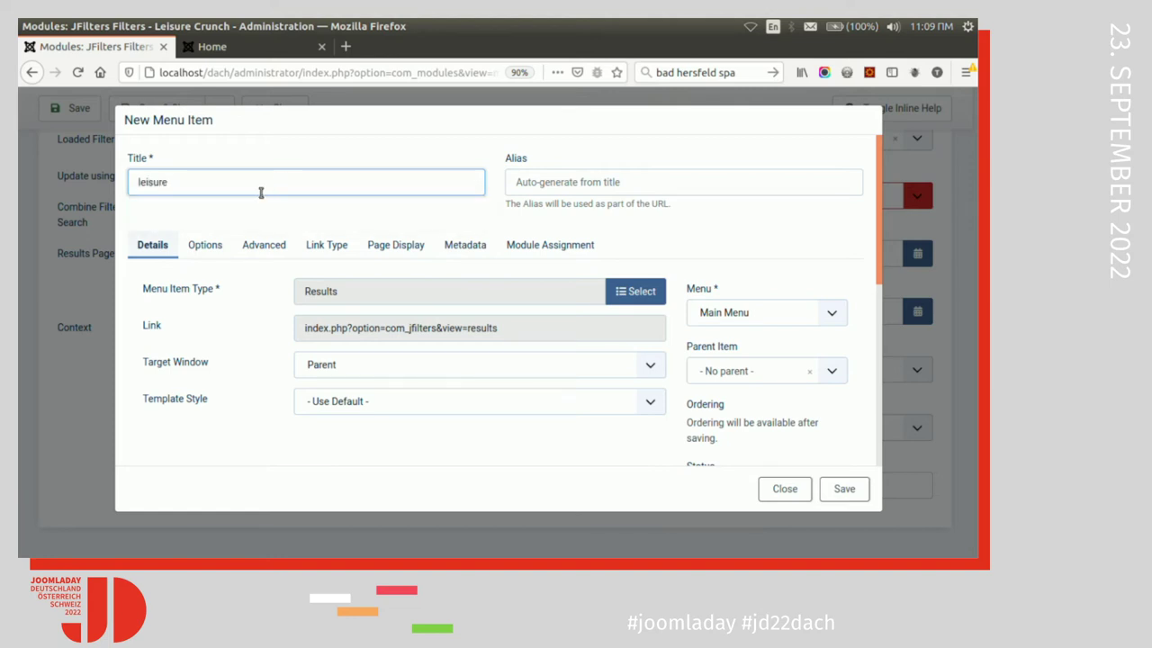
# - Set Display Menu Item Title and Display in Menu to No in the link type settings, and save the menu item
pyautogui.click(329, 249)
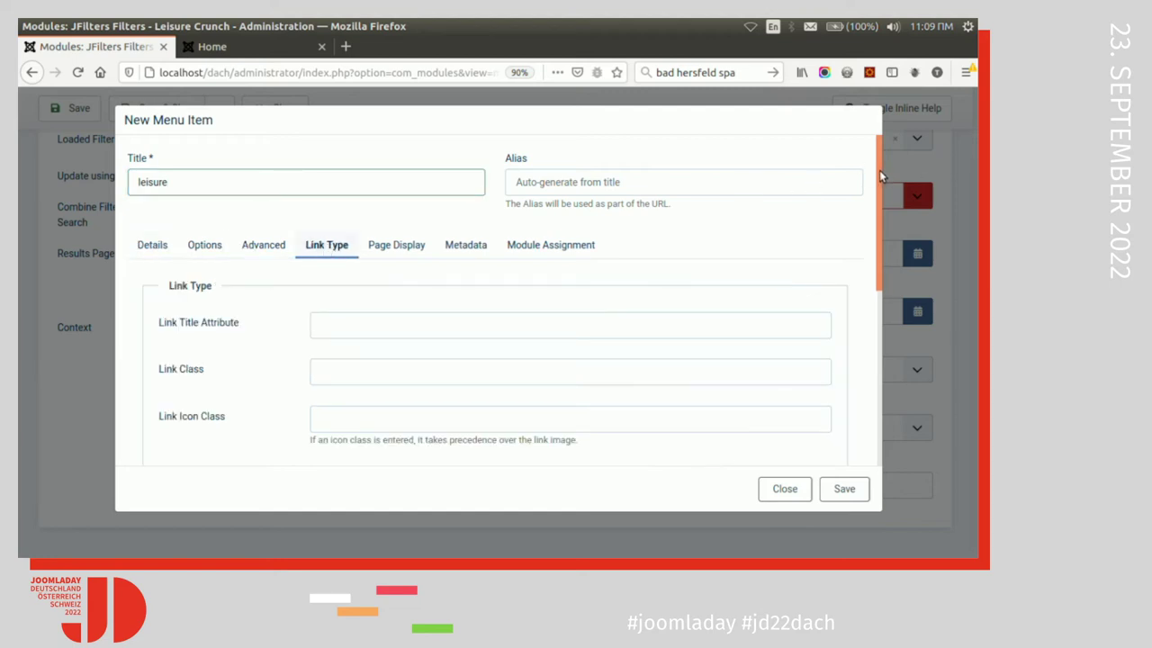
pyautogui.moveTo(882, 176); pyautogui.dragTo(874, 411)
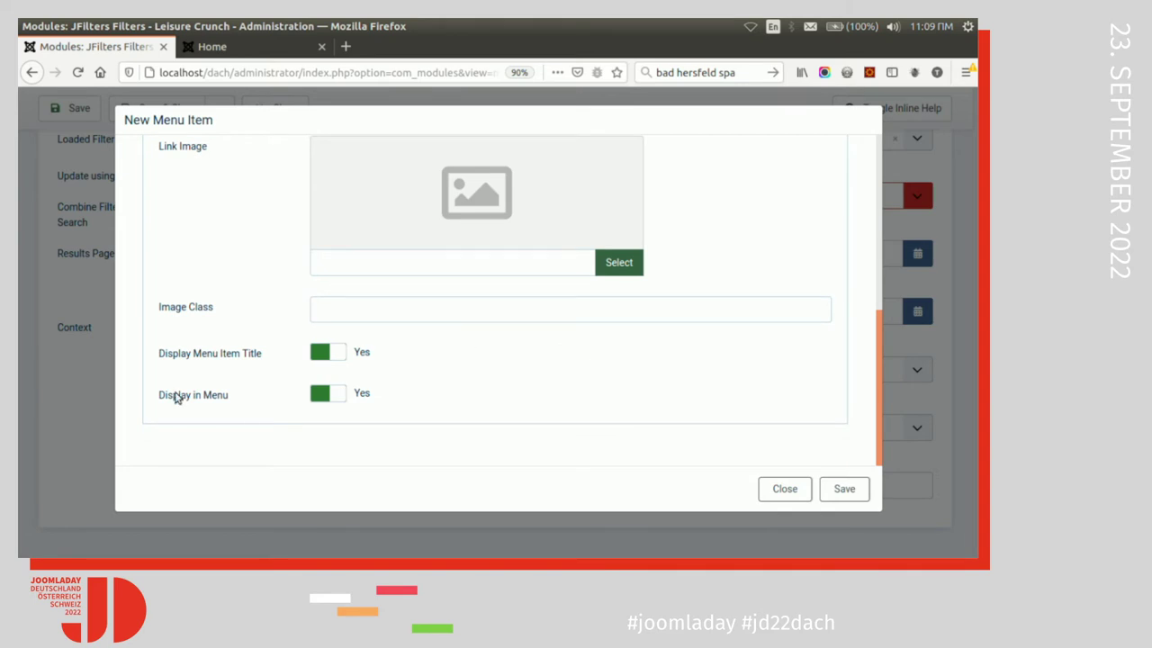
pyautogui.click(325, 352)
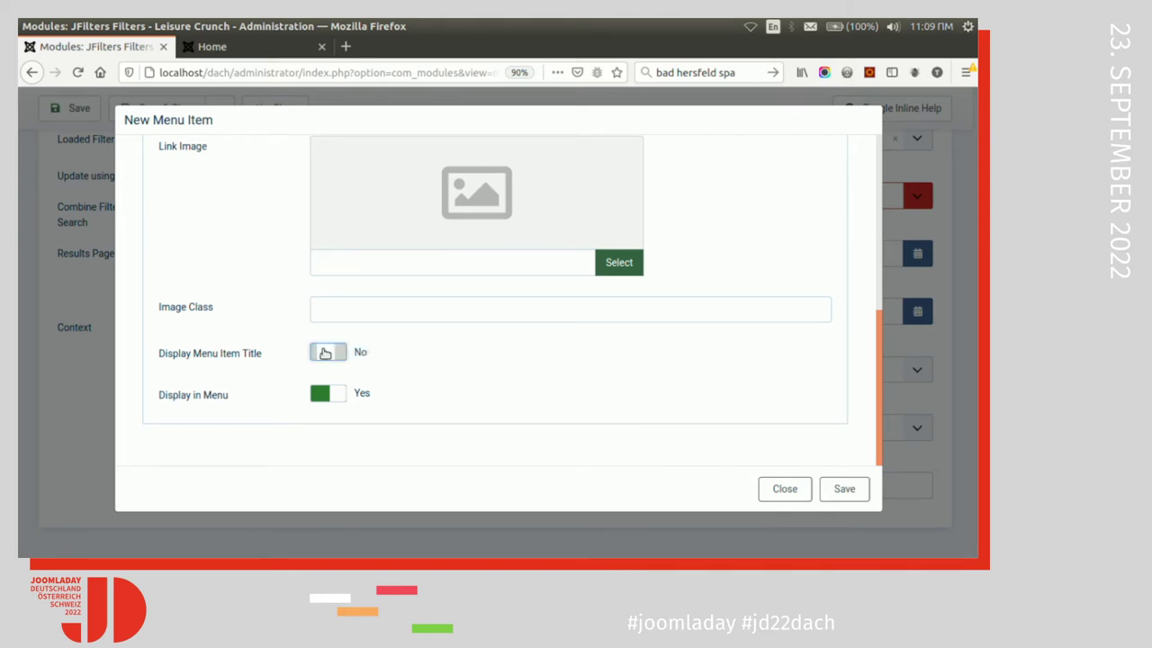
pyautogui.click(323, 393)
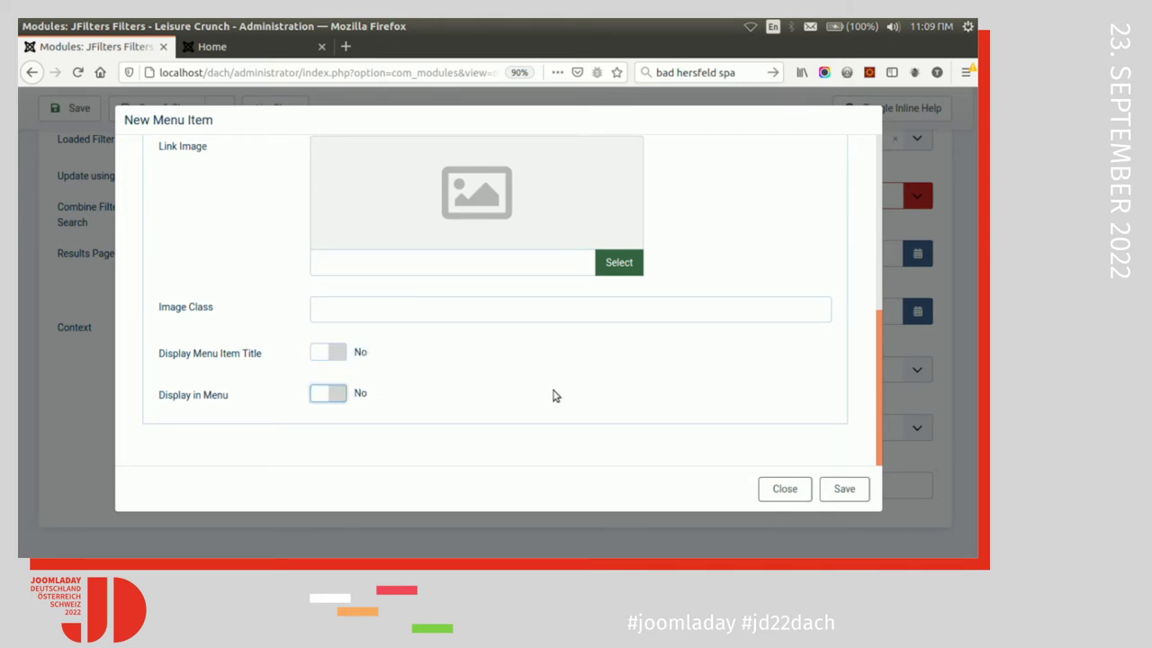
pyautogui.click(845, 497)
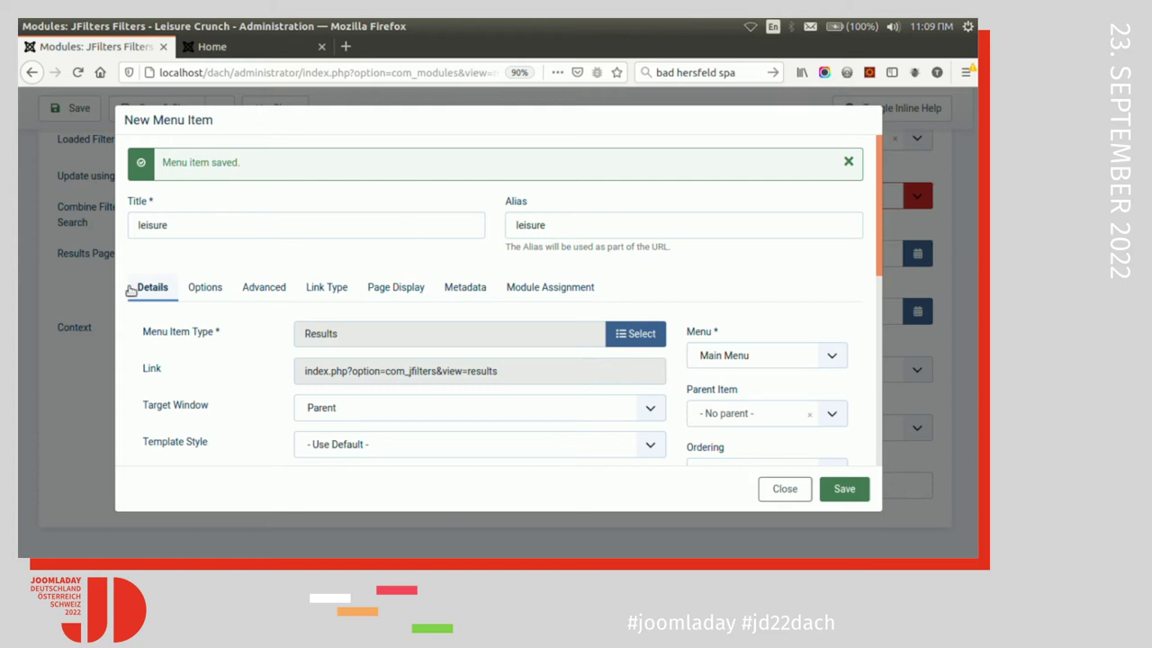
# - In the menu item's options, set Result Taxonomy to Hide and Result Image to Show
pyautogui.click(199, 297)
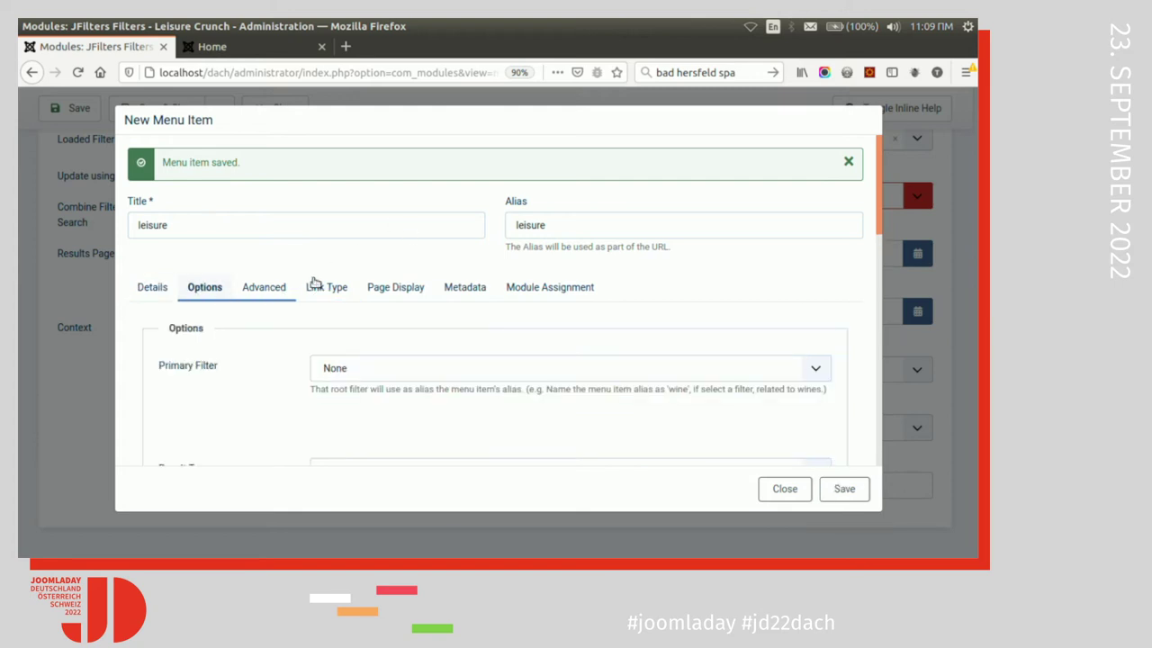
pyautogui.moveTo(880, 154); pyautogui.dragTo(882, 235)
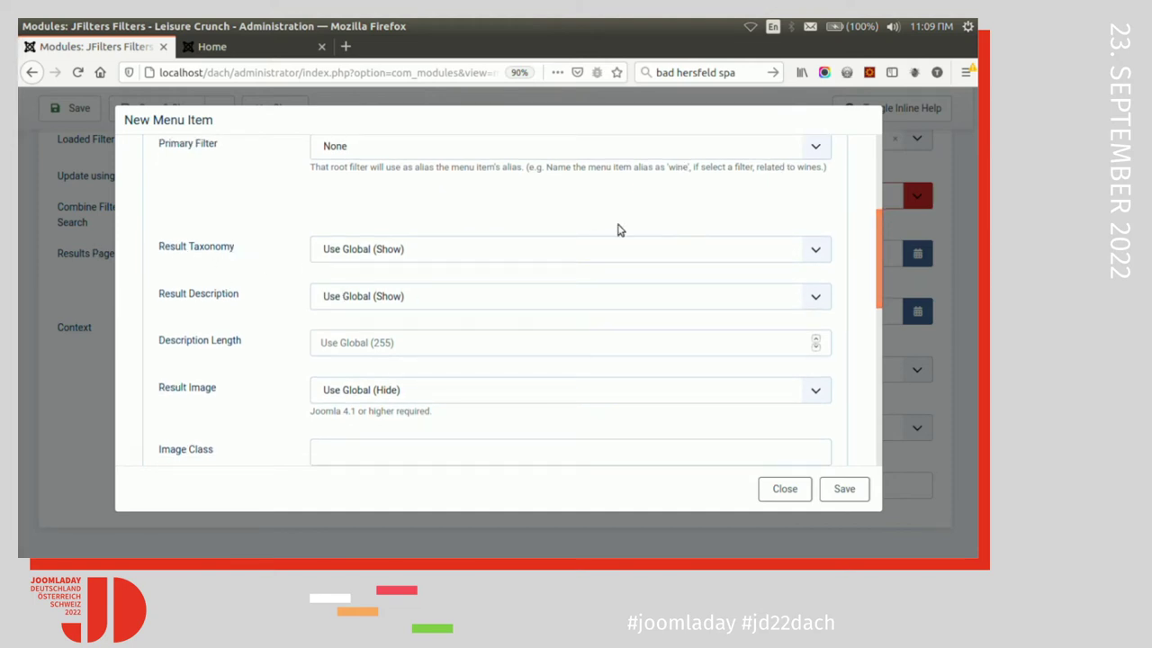
pyautogui.click(822, 247)
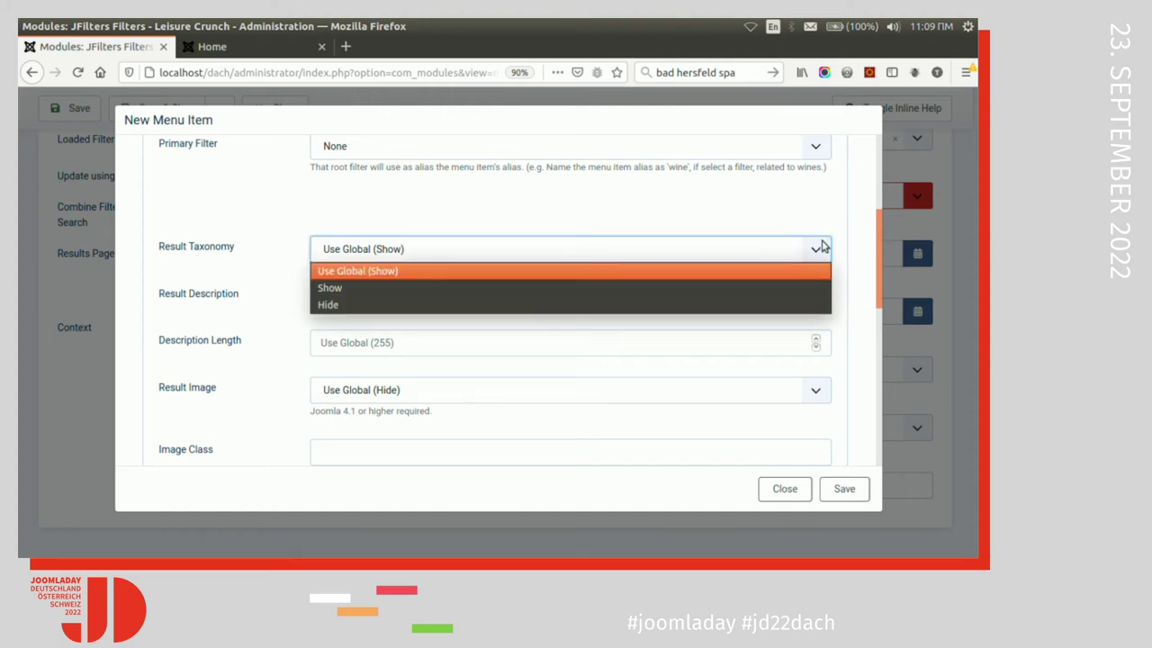
pyautogui.click(715, 287)
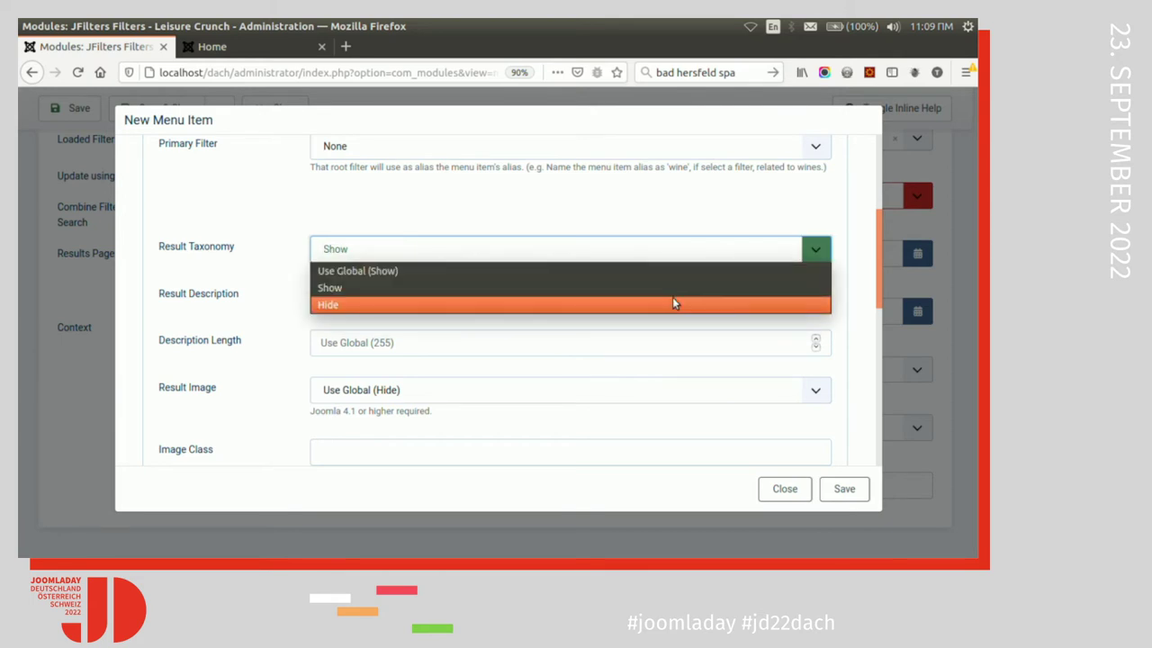
pyautogui.click(672, 299)
pyautogui.click(539, 300)
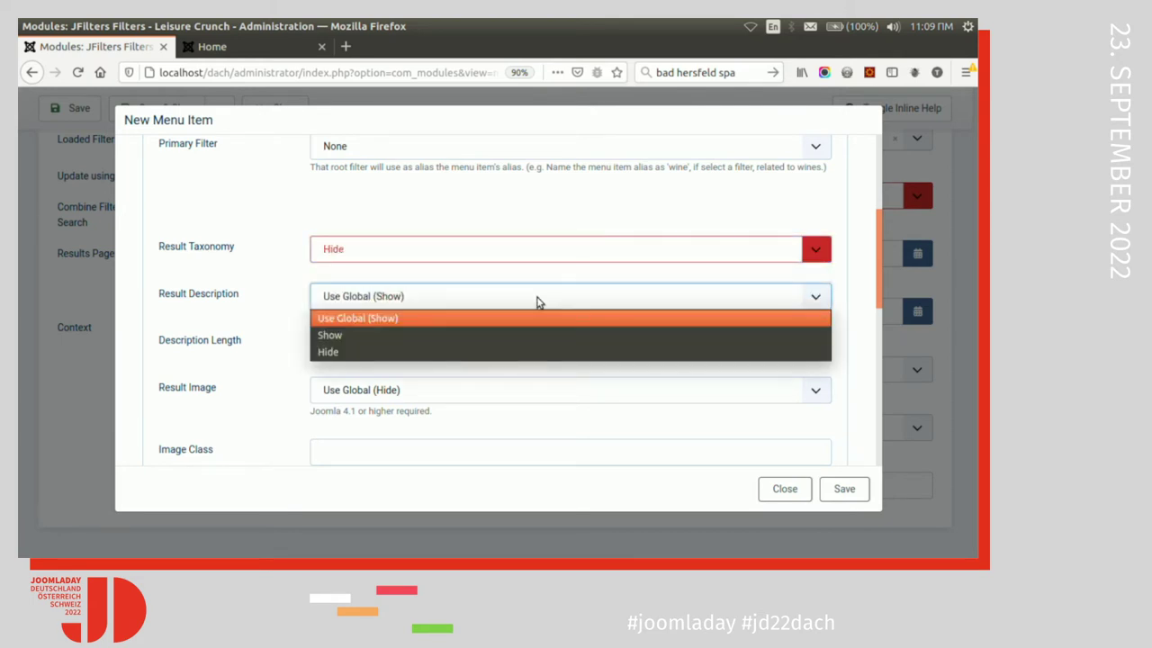
pyautogui.click(517, 210)
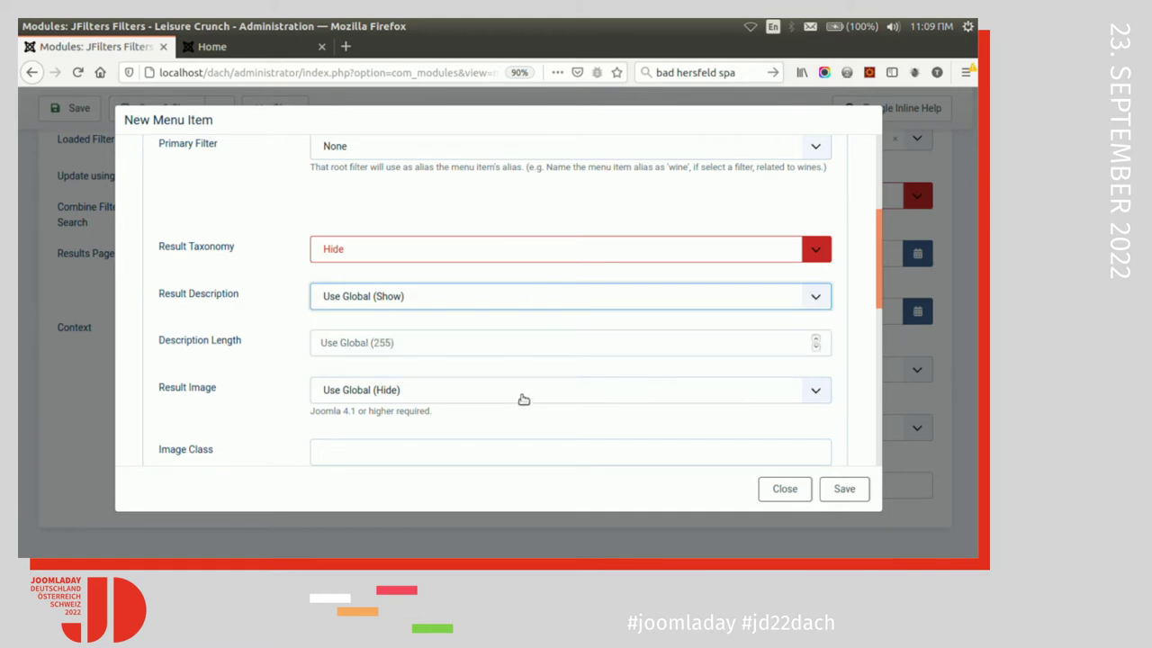
pyautogui.click(723, 389)
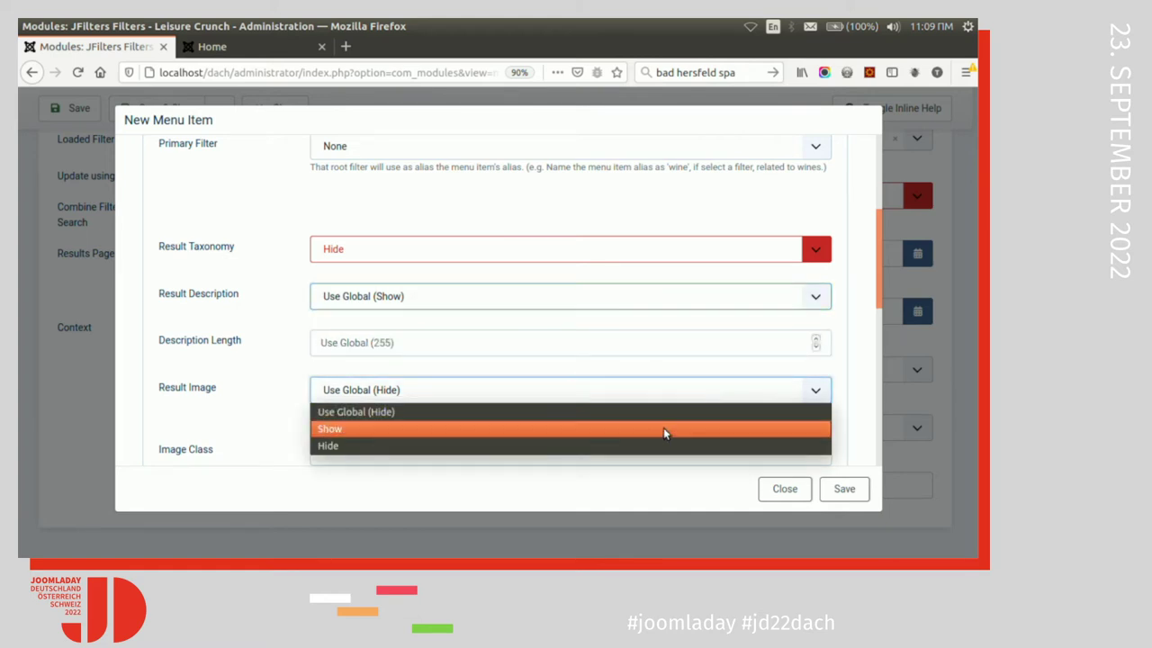
pyautogui.click(660, 436)
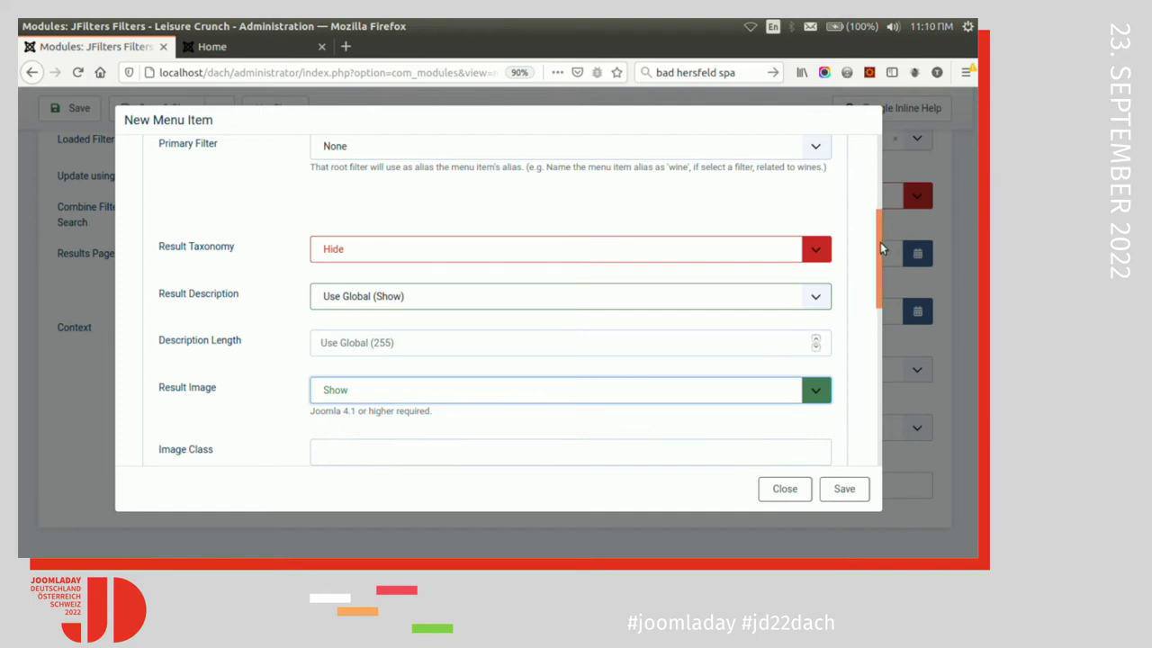
# - Set Result Date and Result URL to Hide, and save the menu item
pyautogui.moveTo(880, 242); pyautogui.dragTo(806, 289)
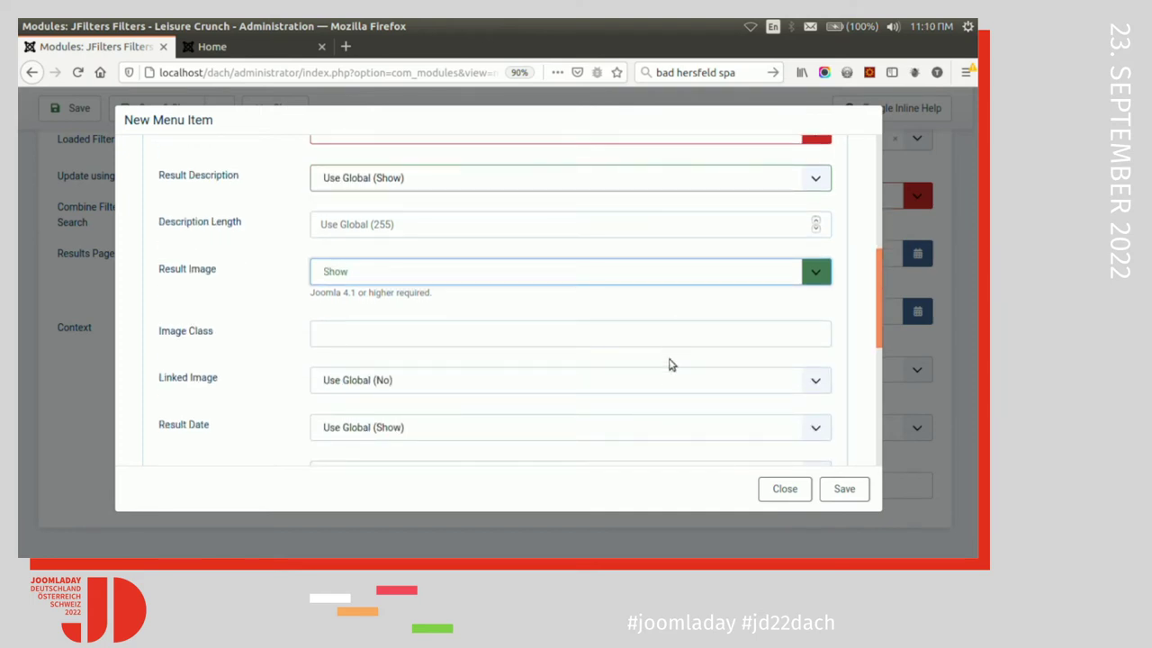
pyautogui.click(653, 436)
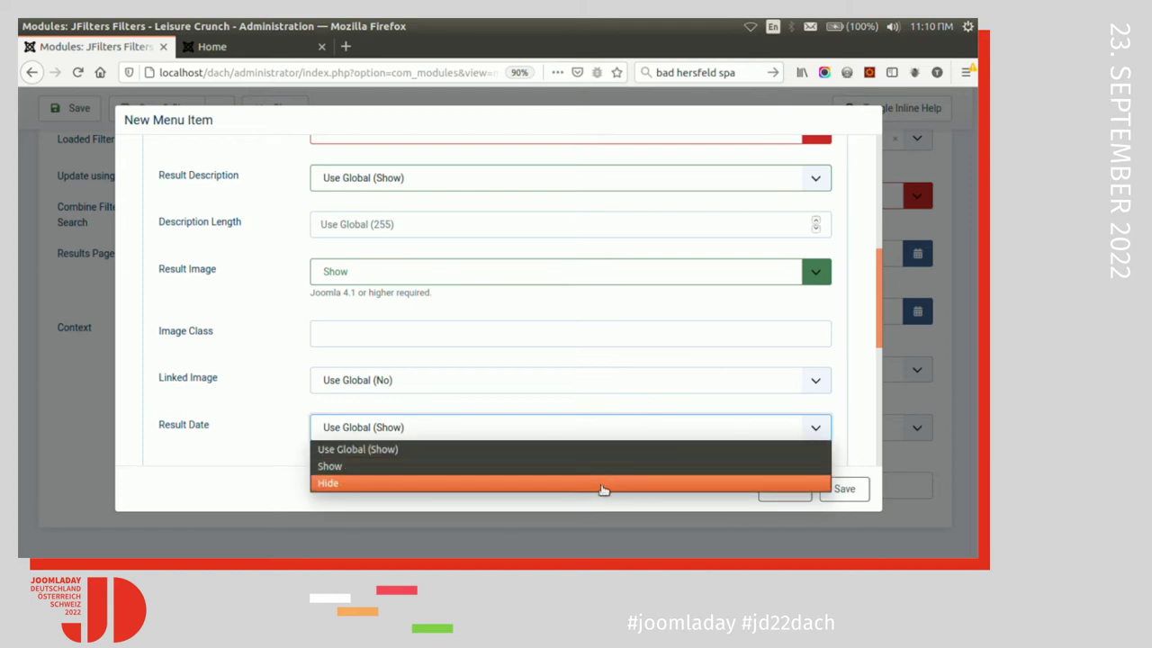
pyautogui.click(602, 486)
pyautogui.moveTo(873, 280); pyautogui.dragTo(878, 359)
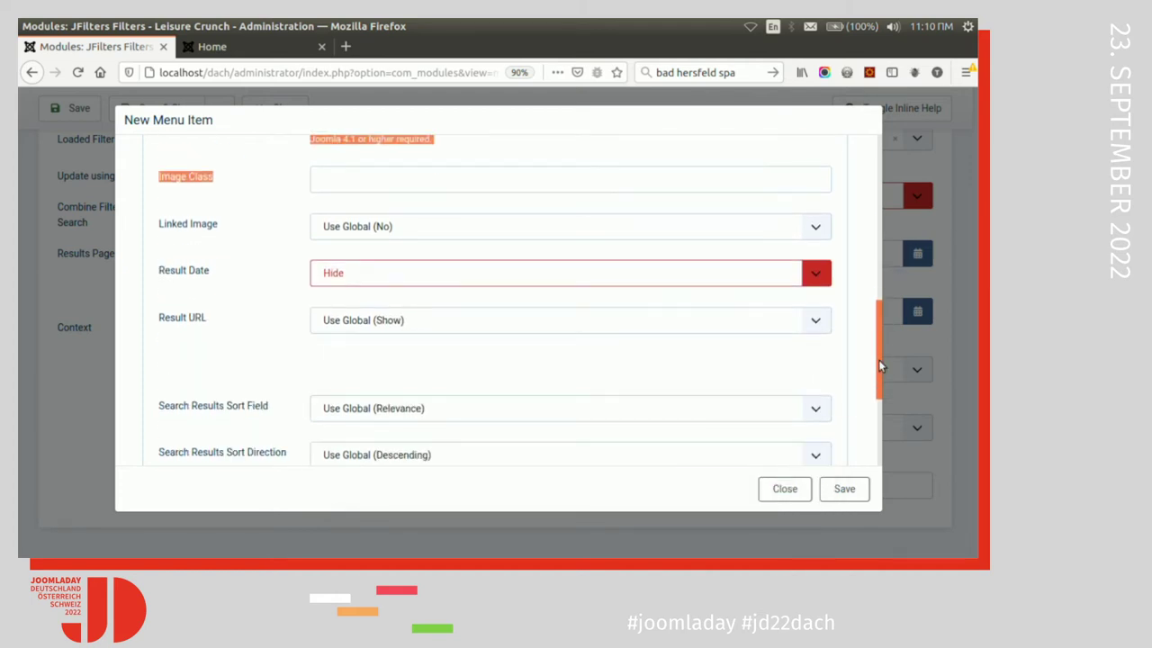
pyautogui.click(677, 324)
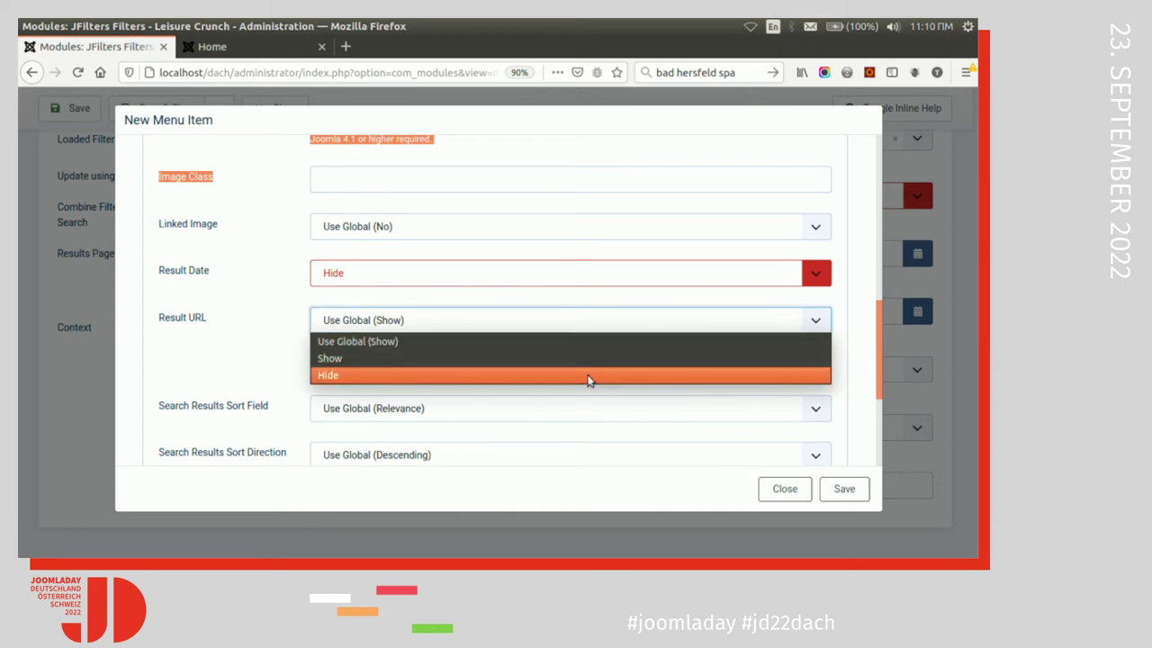
pyautogui.click(589, 378)
pyautogui.click(832, 496)
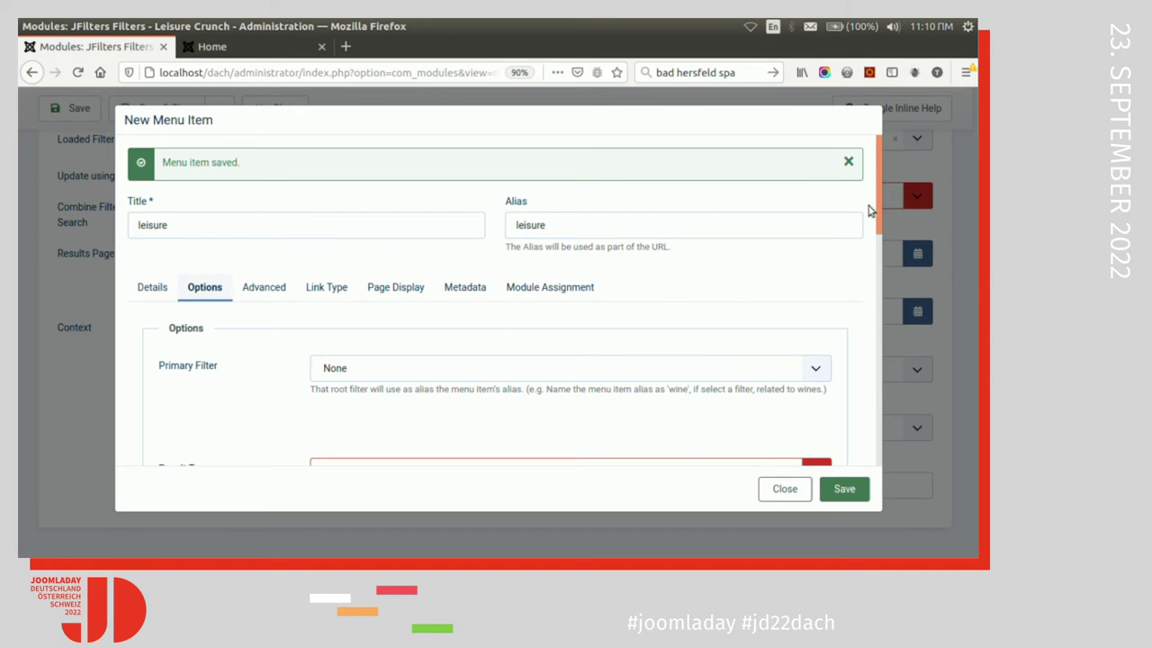
# - Close the menu item dialog and select leisure as the module's results page
pyautogui.scroll(-4, 883, 168)
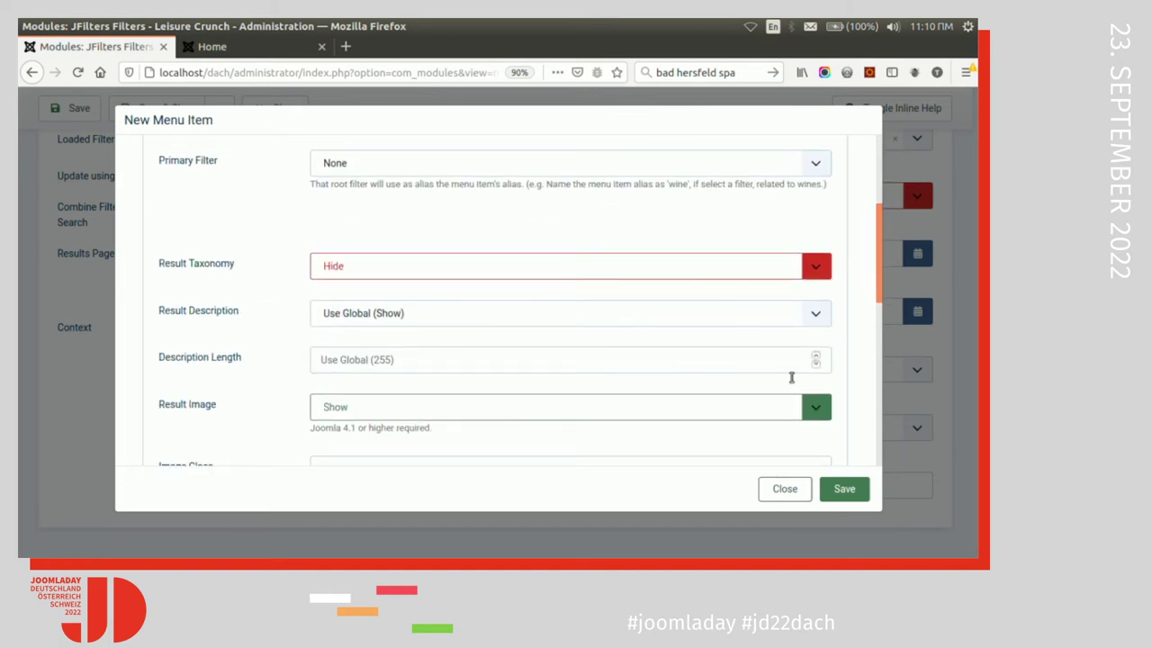
pyautogui.click(781, 489)
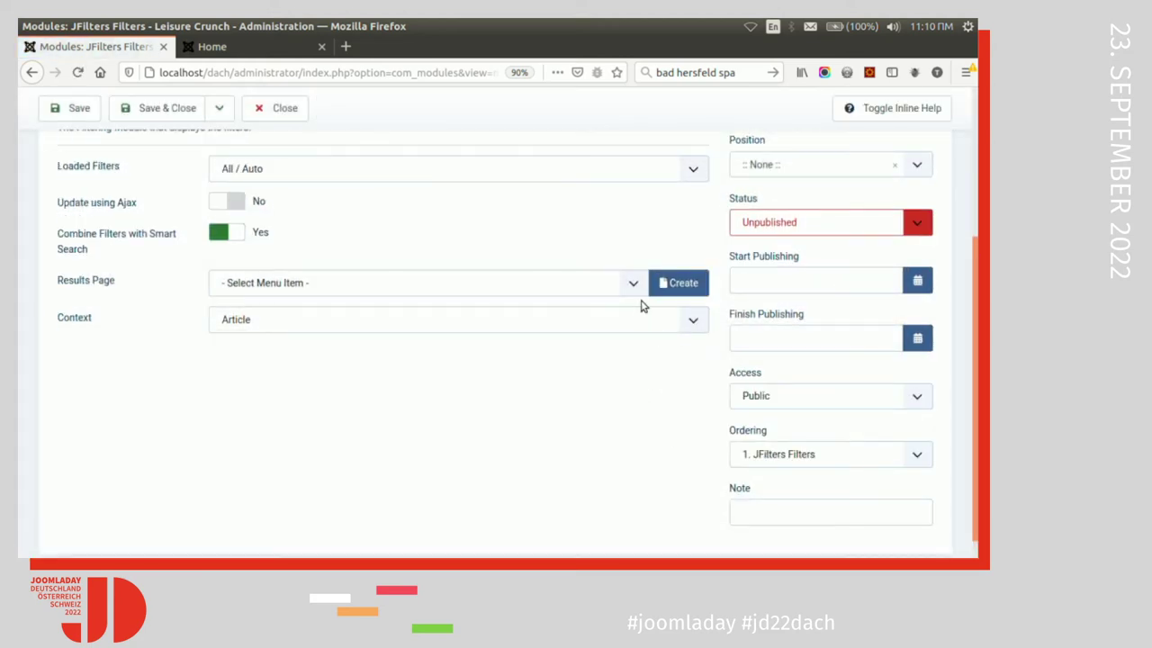
pyautogui.click(634, 290)
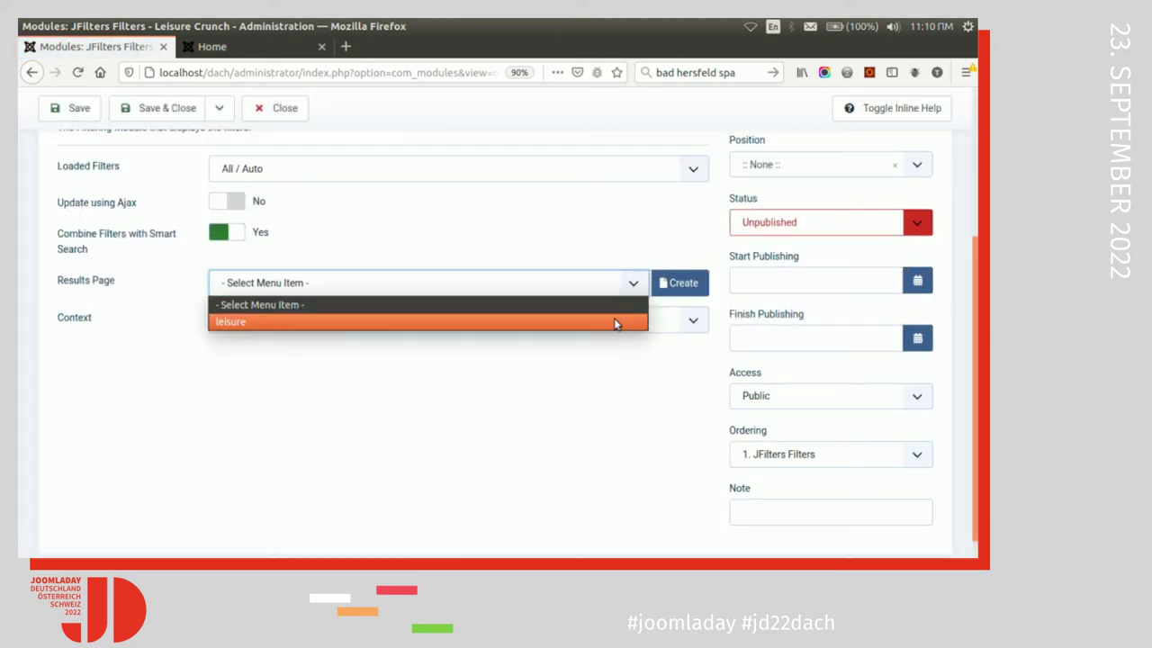
pyautogui.click(618, 321)
# - Shorten the module title to "Filters" and enable Update using Ajax
pyautogui.scroll(4, 964, 224)
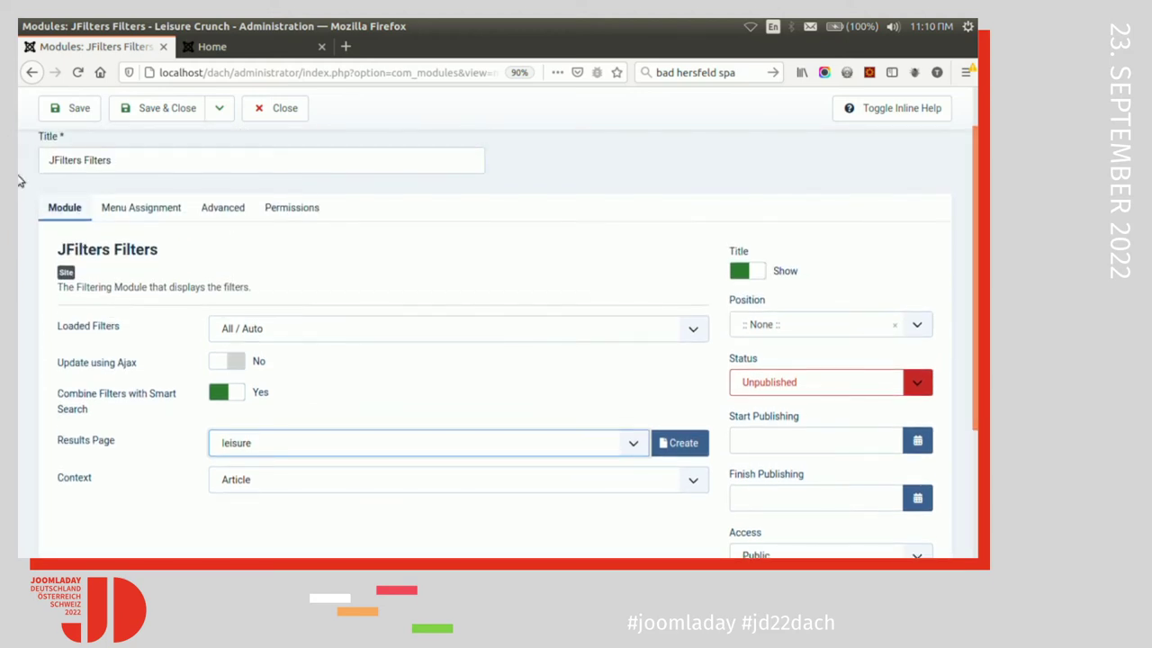
pyautogui.doubleClick(57, 159)
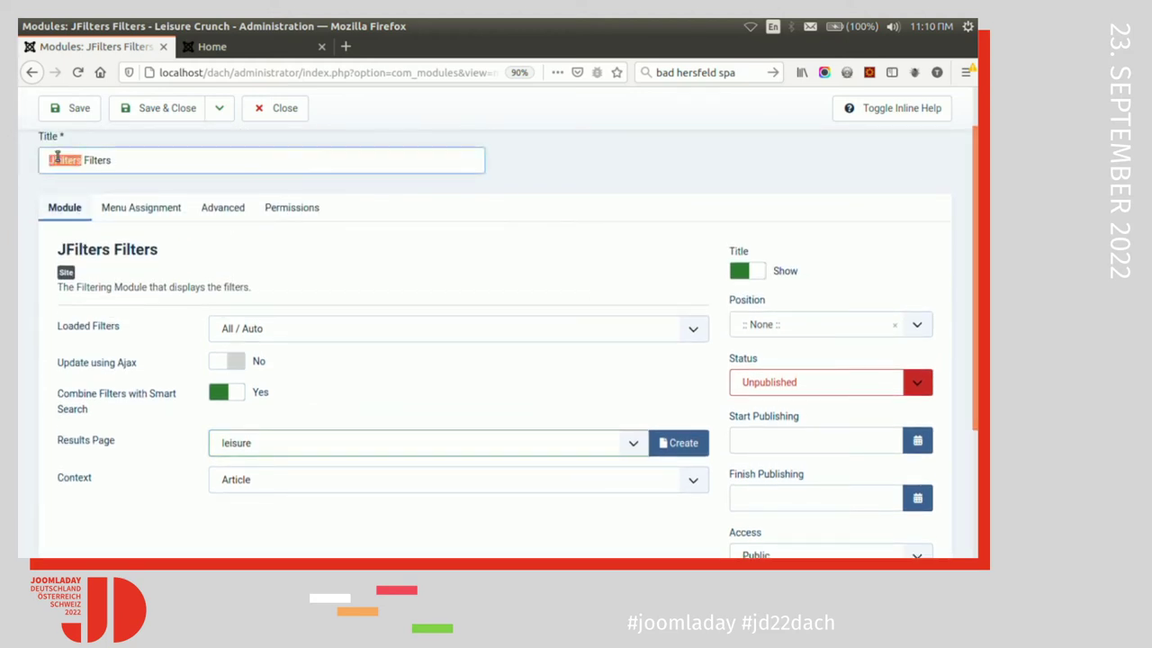
pyautogui.press('BackSpace')
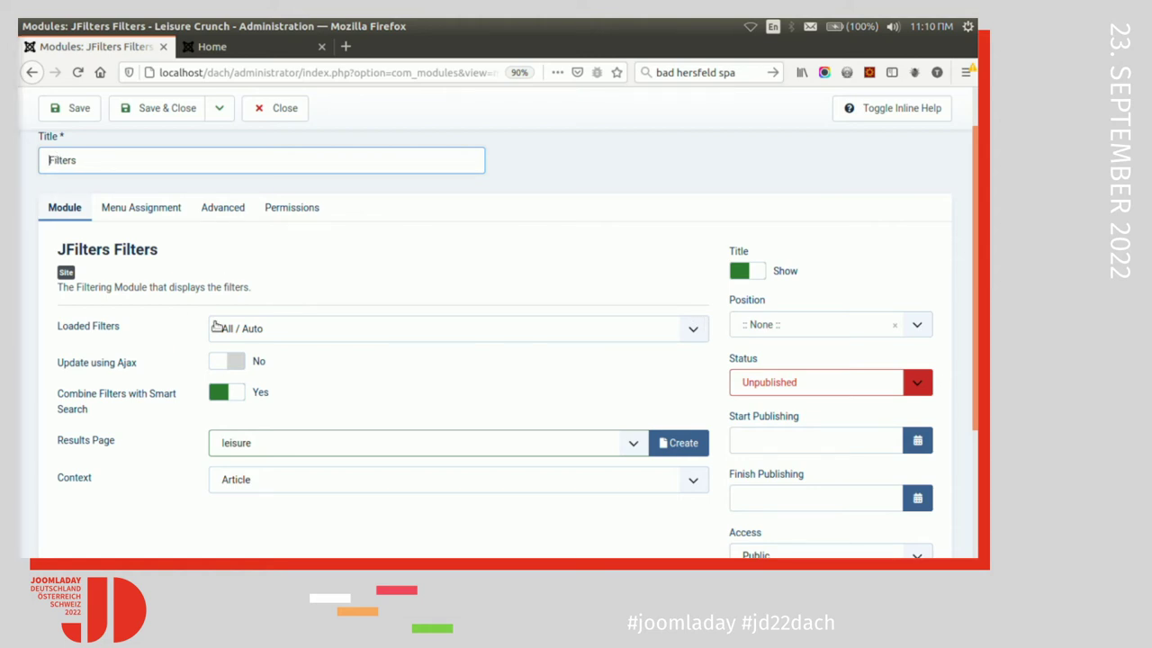
pyautogui.click(242, 362)
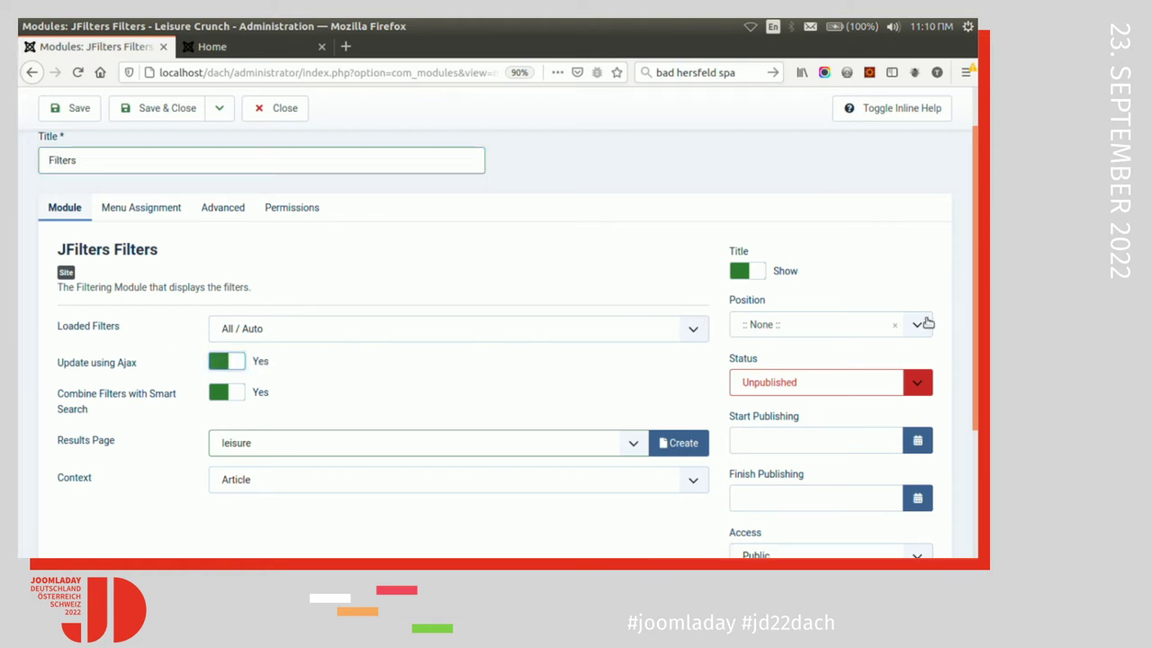
# - Place the module in the Sidebar-right position and set its status to Published
pyautogui.click(918, 326)
pyautogui.write('side')
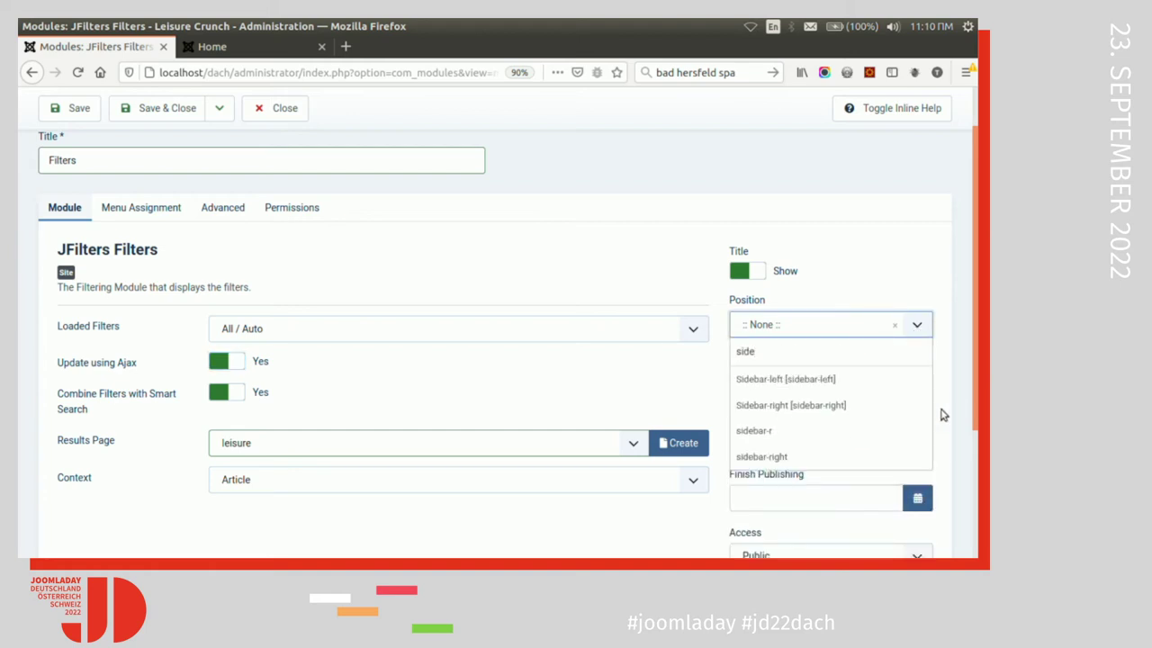
pyautogui.click(840, 405)
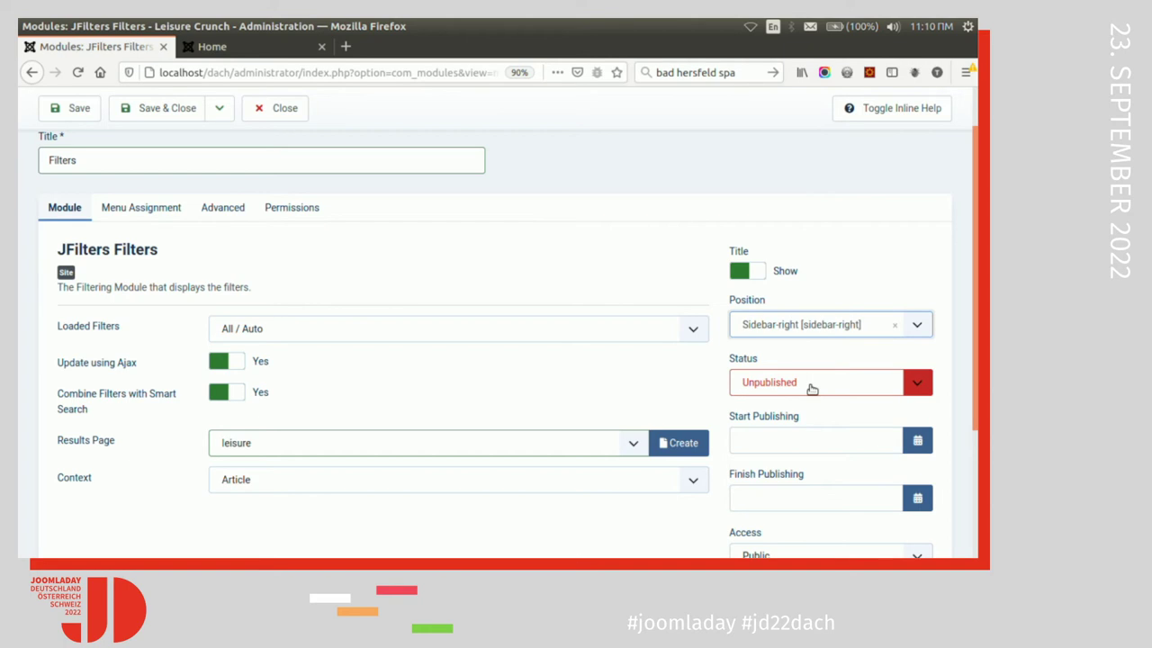
pyautogui.click(817, 398)
pyautogui.click(810, 405)
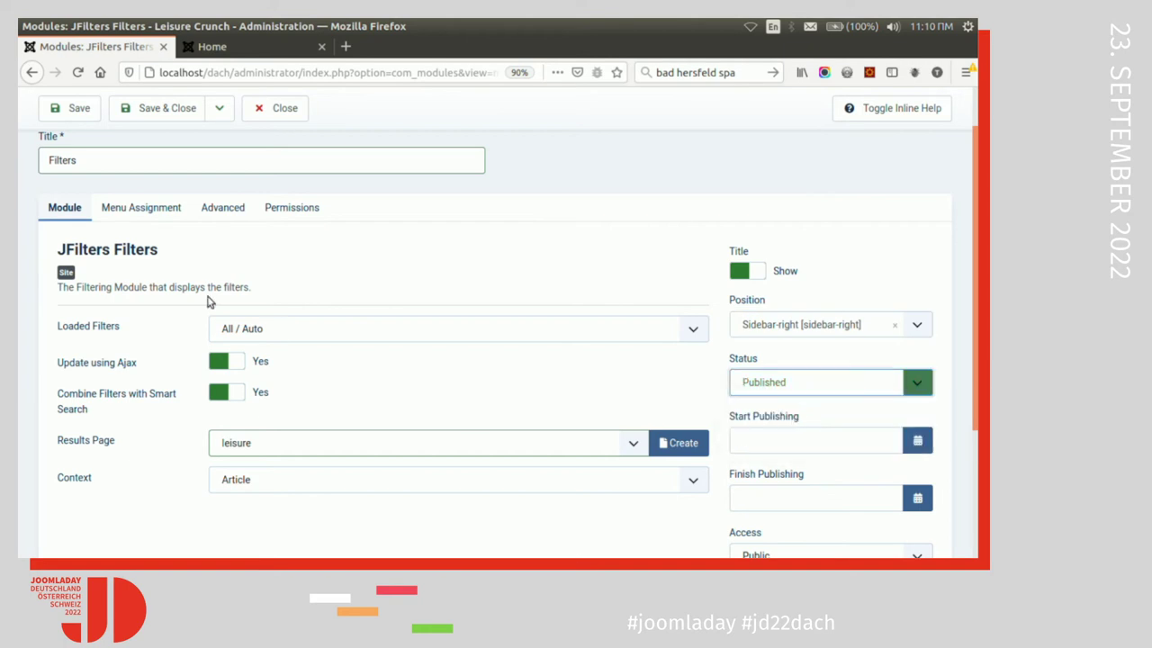
# - Assign the Filters module to all pages and save the module
pyautogui.click(154, 207)
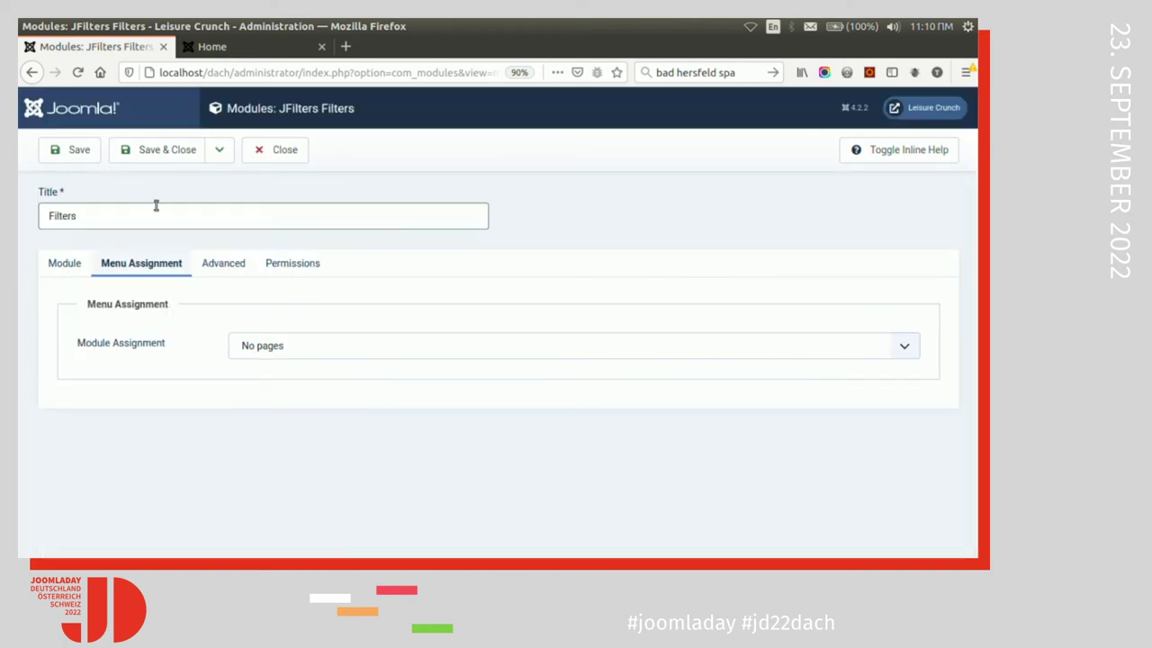
pyautogui.click(356, 353)
pyautogui.click(356, 365)
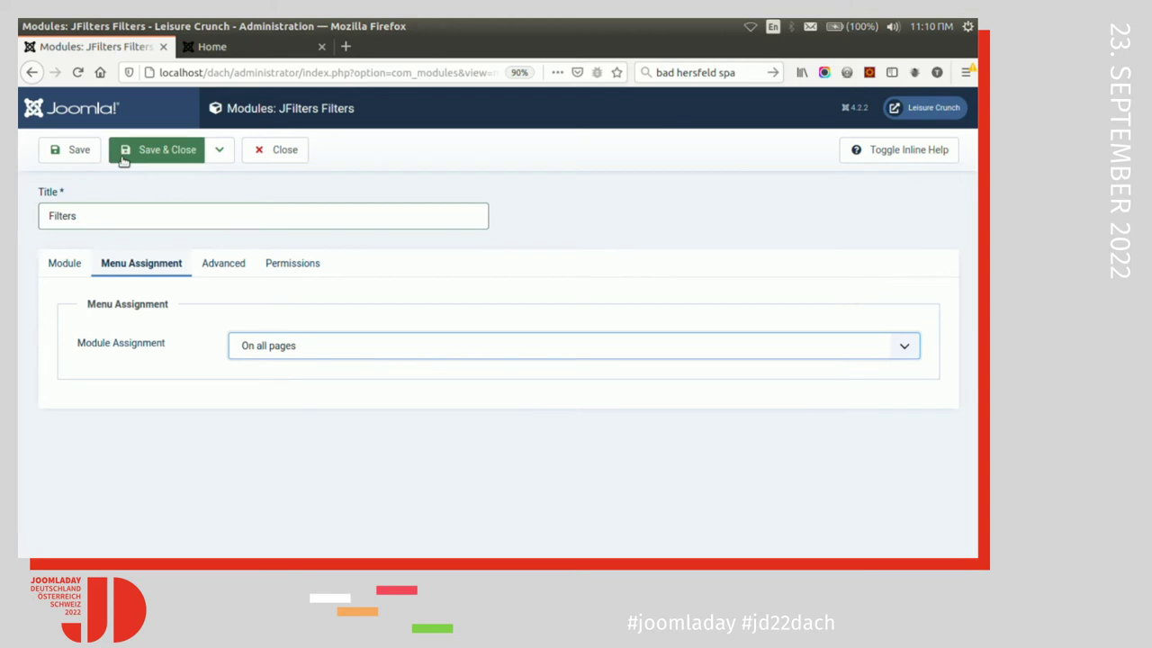
pyautogui.click(88, 157)
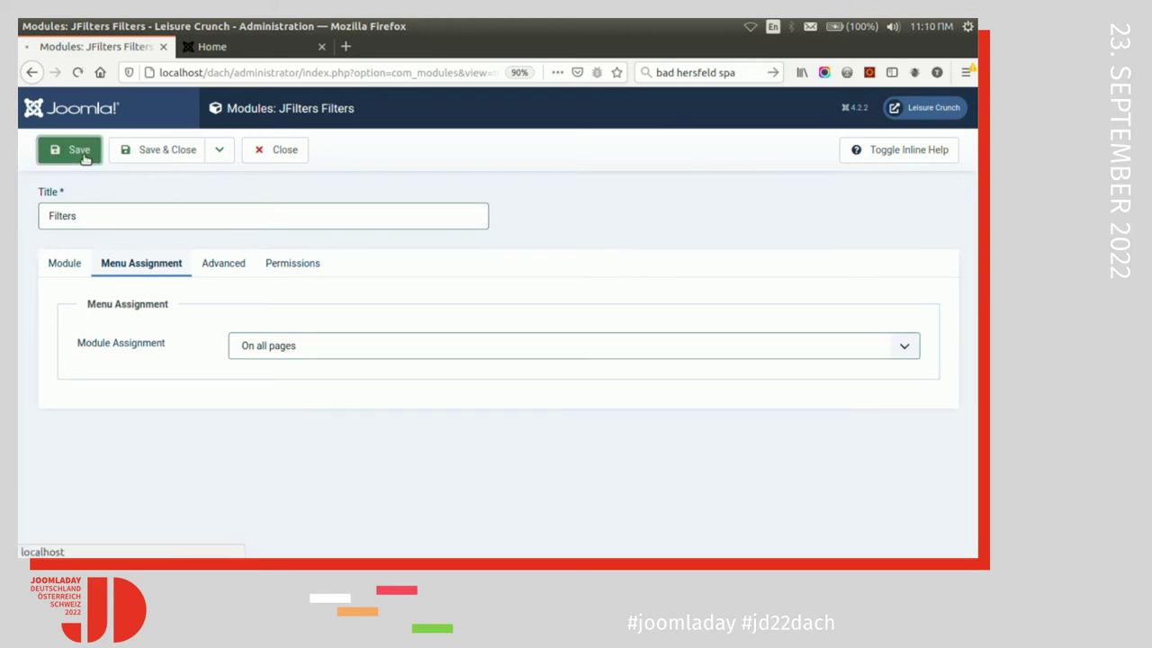
# - Check the Filters module on the site's home page and return to the module settings
pyautogui.click(259, 42)
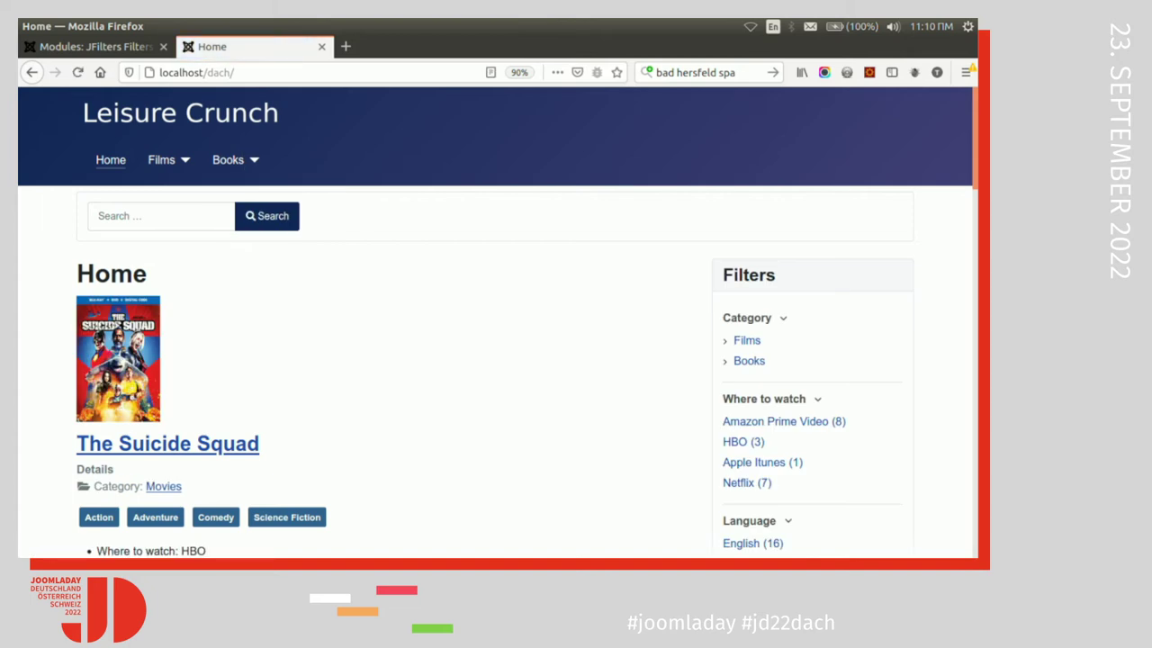
pyautogui.moveTo(973, 144)
pyautogui.mouseDown()
pyautogui.moveTo(972, 216)
pyautogui.moveTo(951, 77)
pyautogui.moveTo(972, 225)
pyautogui.moveTo(973, 151)
pyautogui.mouseUp()
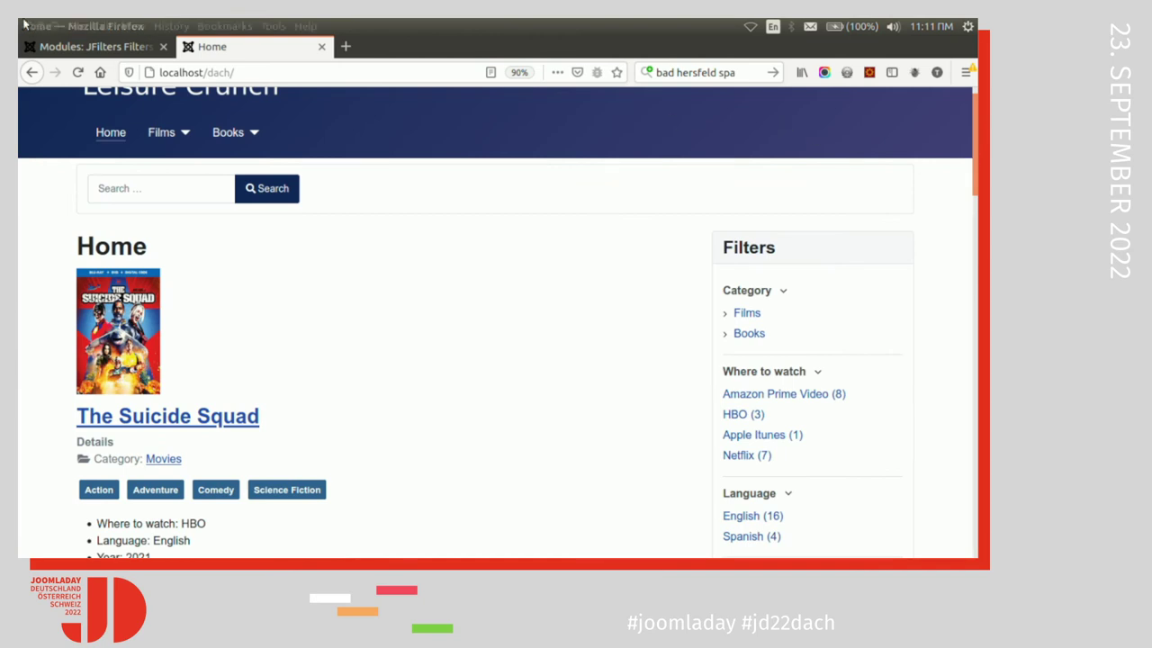
pyautogui.click(72, 48)
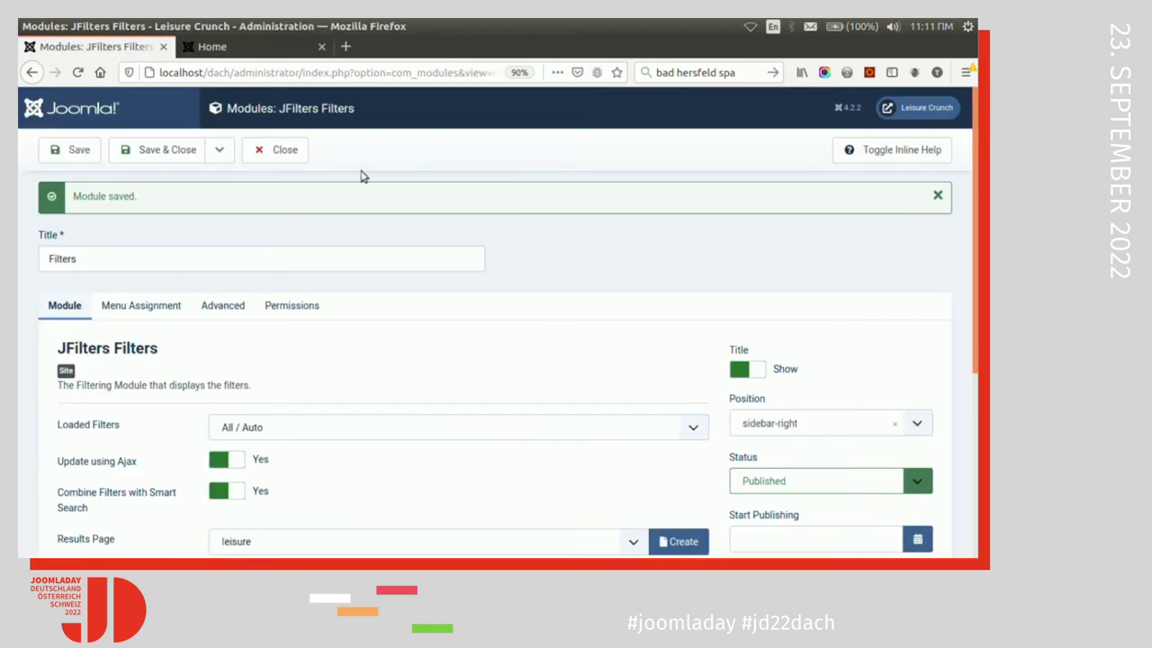
# - Close the module, open the JFilters component, and move the Tags filter directly below Category
pyautogui.click(284, 149)
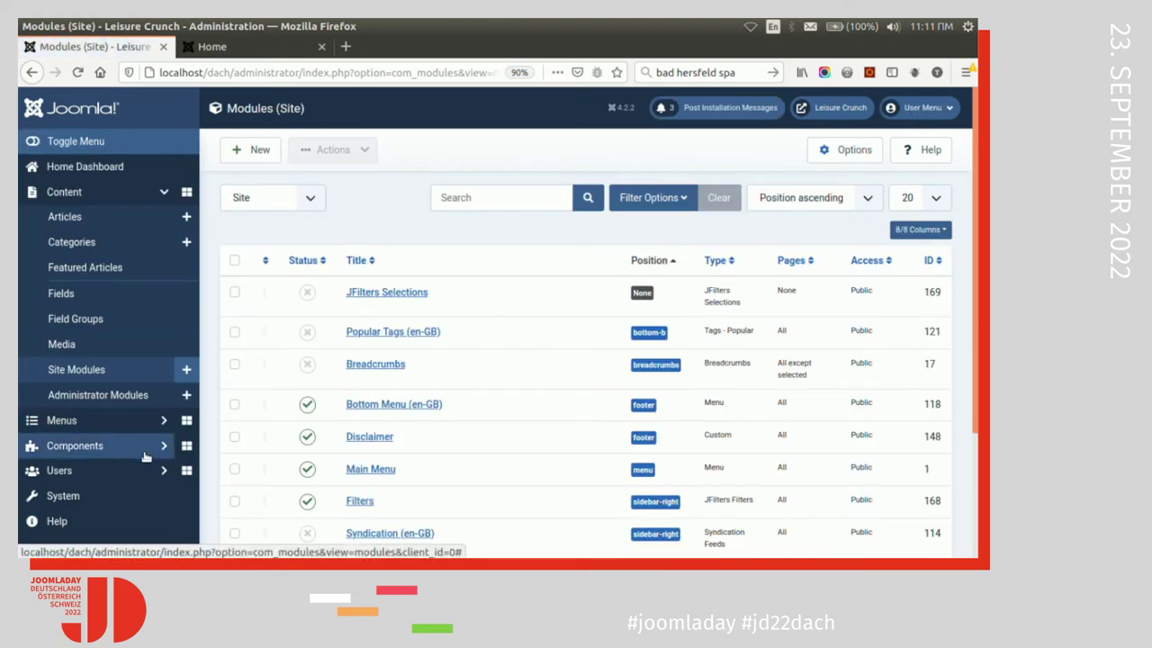
pyautogui.click(143, 449)
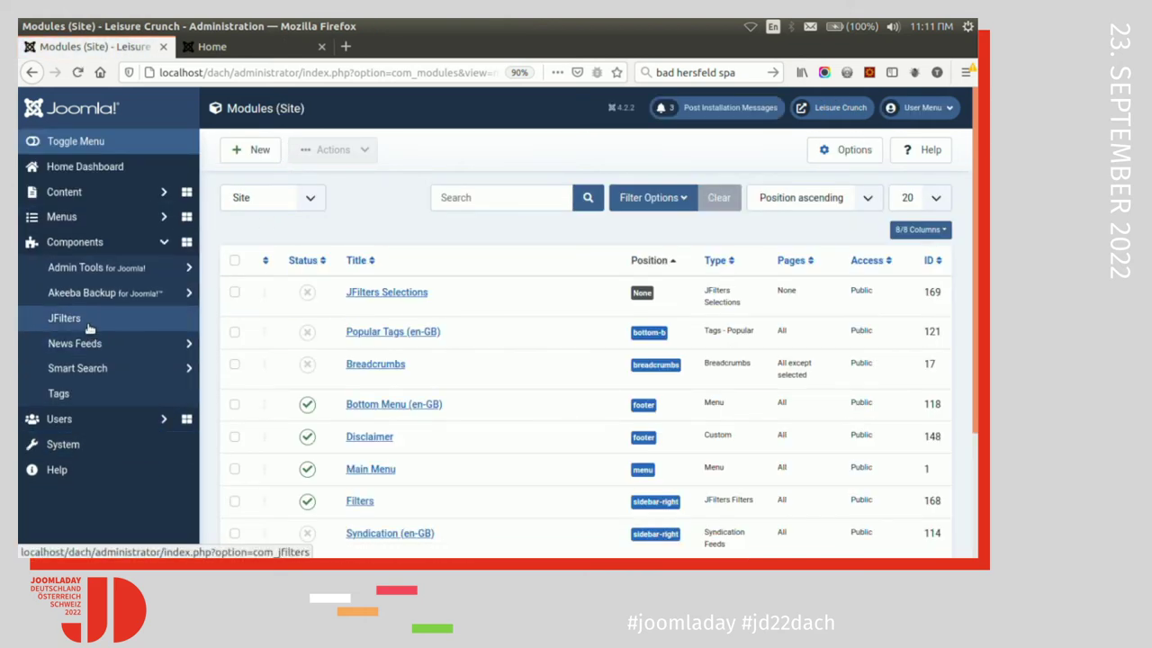
pyautogui.click(88, 322)
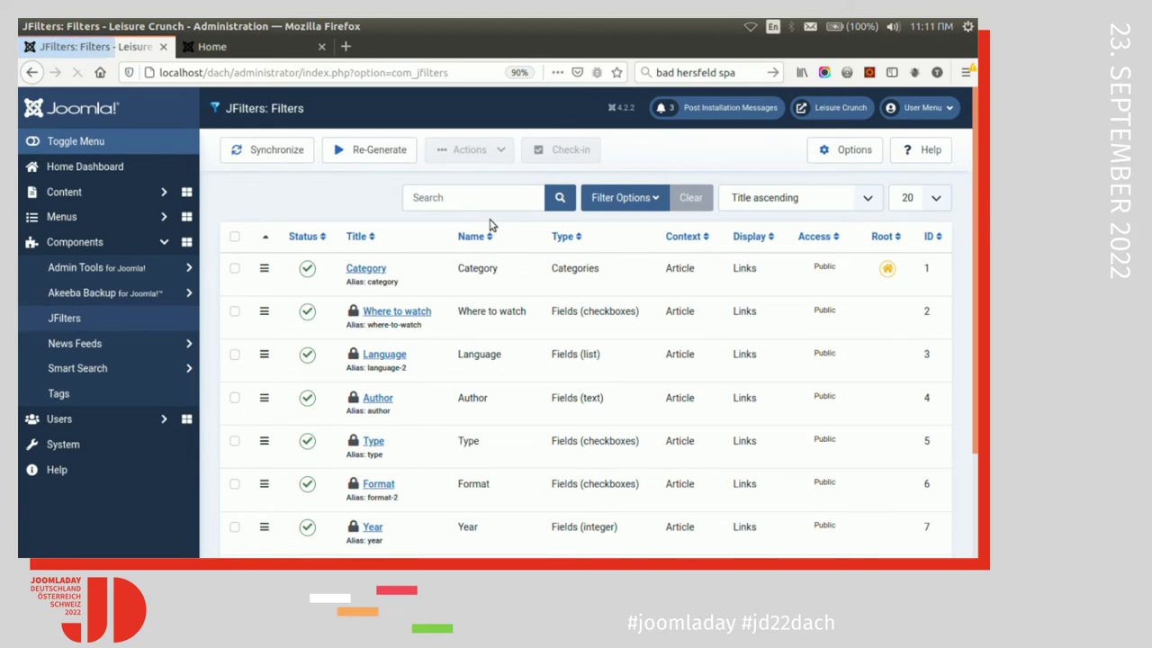
pyautogui.scroll(-3, 489, 380)
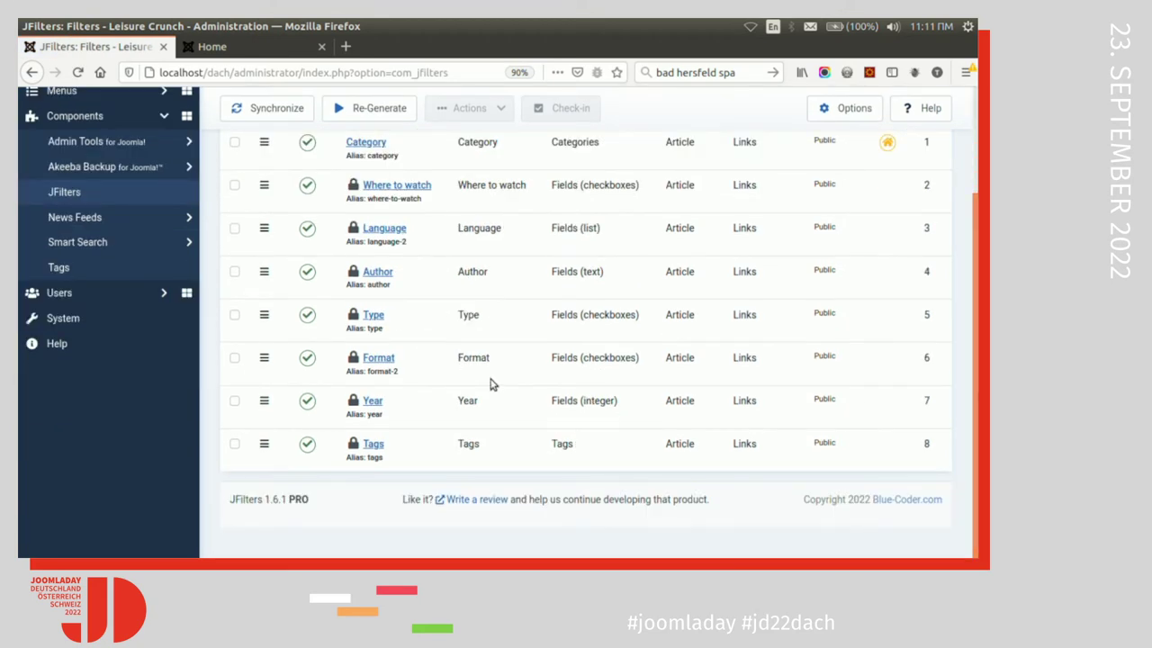
pyautogui.moveTo(264, 444); pyautogui.dragTo(269, 183)
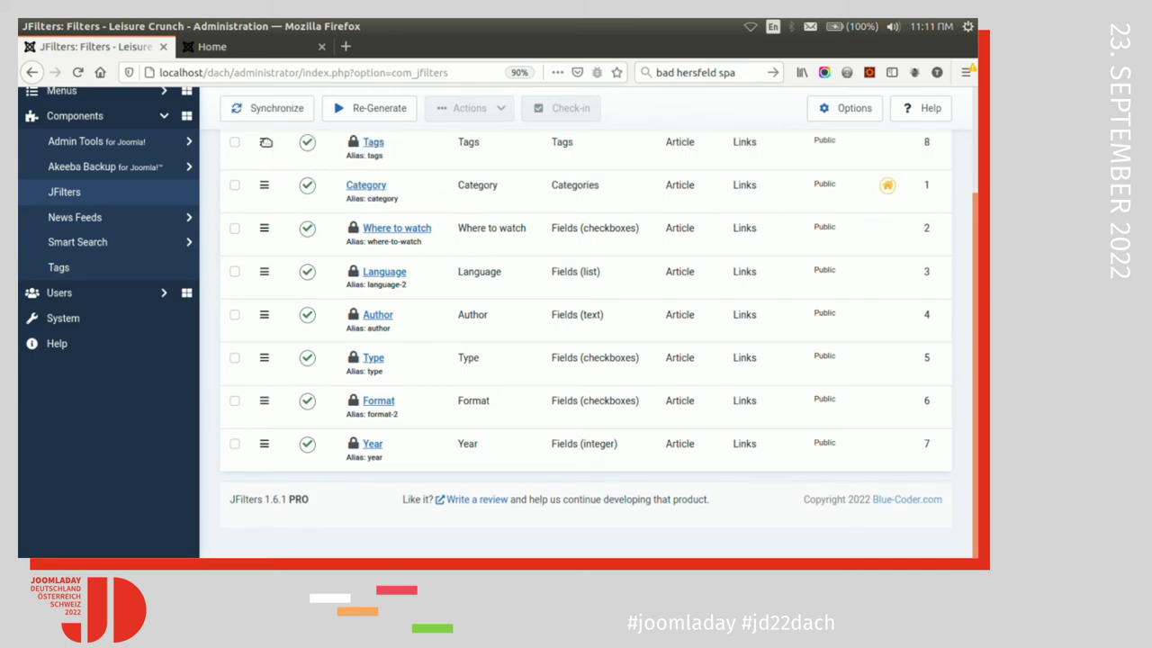
pyautogui.moveTo(265, 142); pyautogui.dragTo(267, 187)
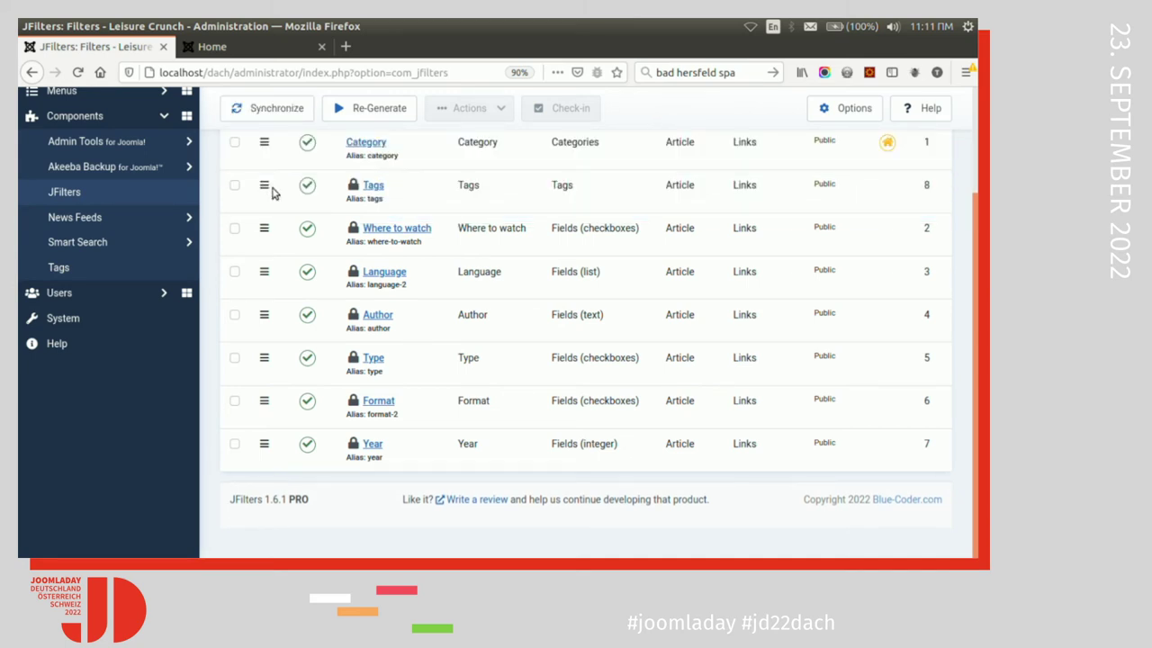
# - Set the Tags filter's display to Buttons Multi-select, save and close it, and reposition it directly below Category
pyautogui.click(372, 184)
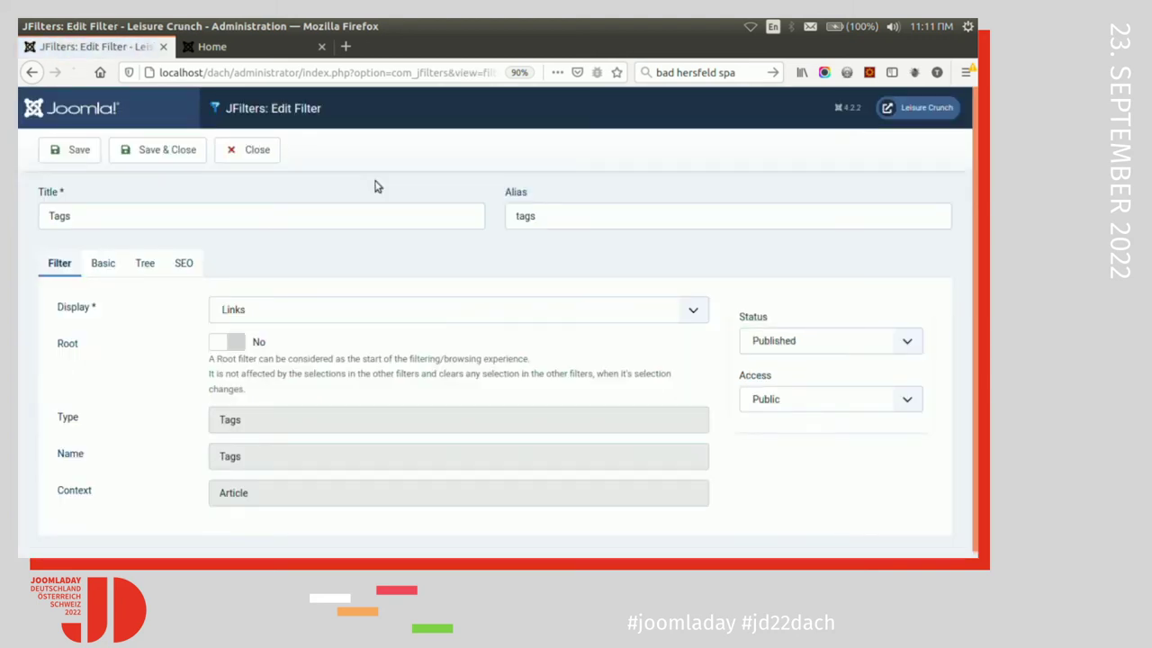
pyautogui.click(358, 307)
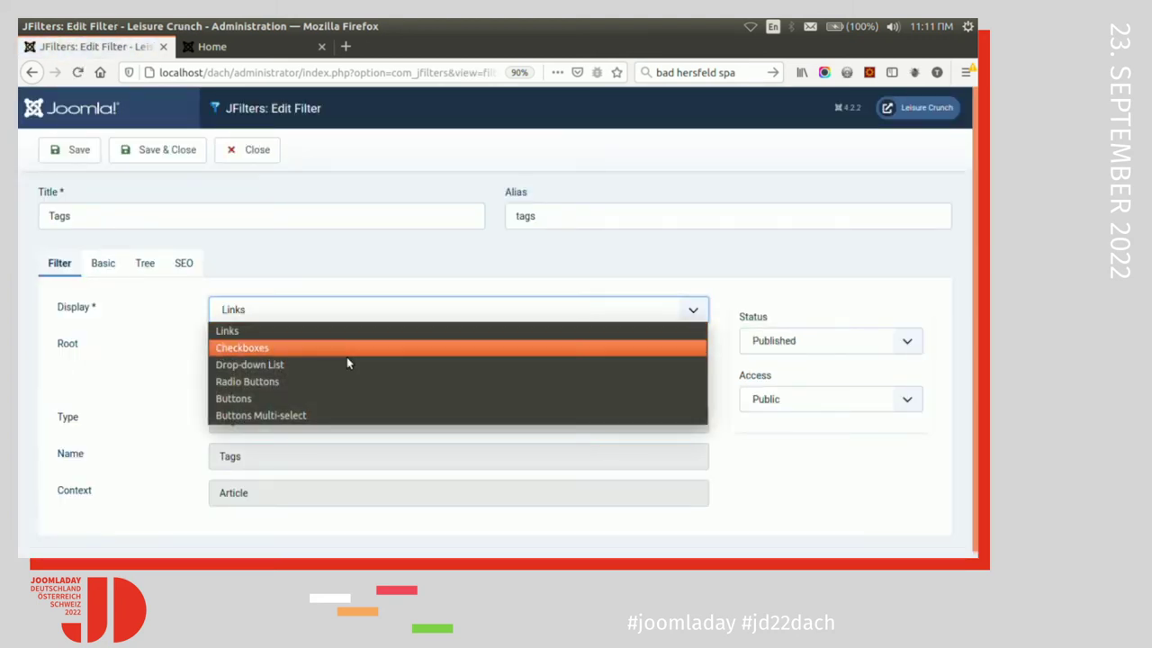
pyautogui.click(333, 414)
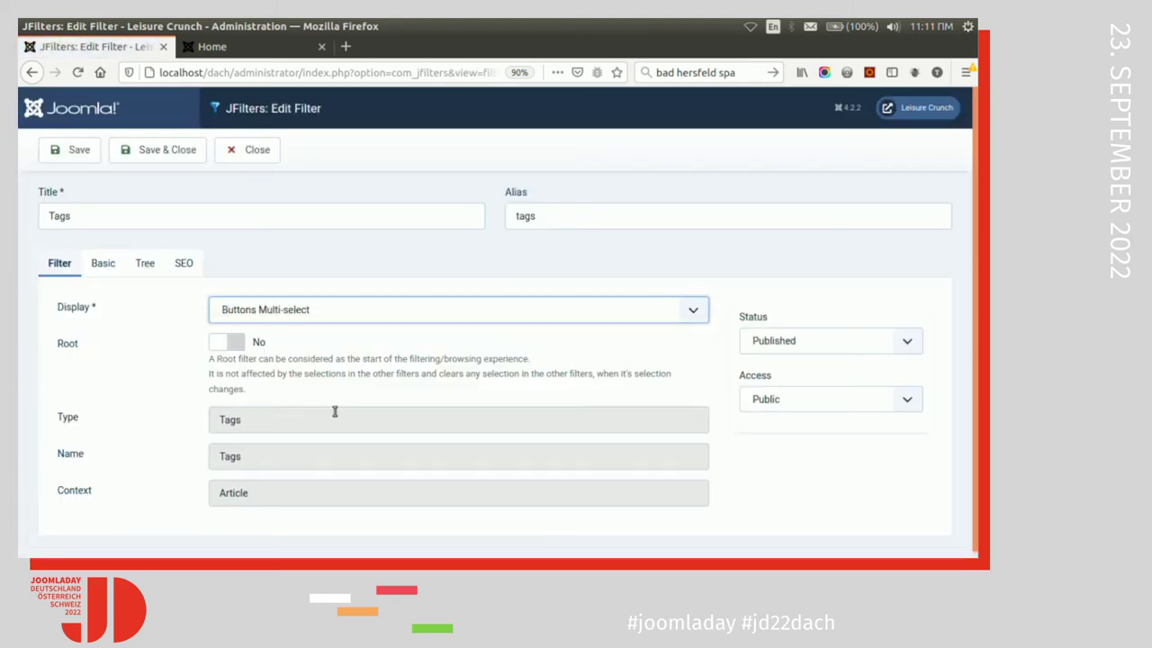
pyautogui.click(165, 155)
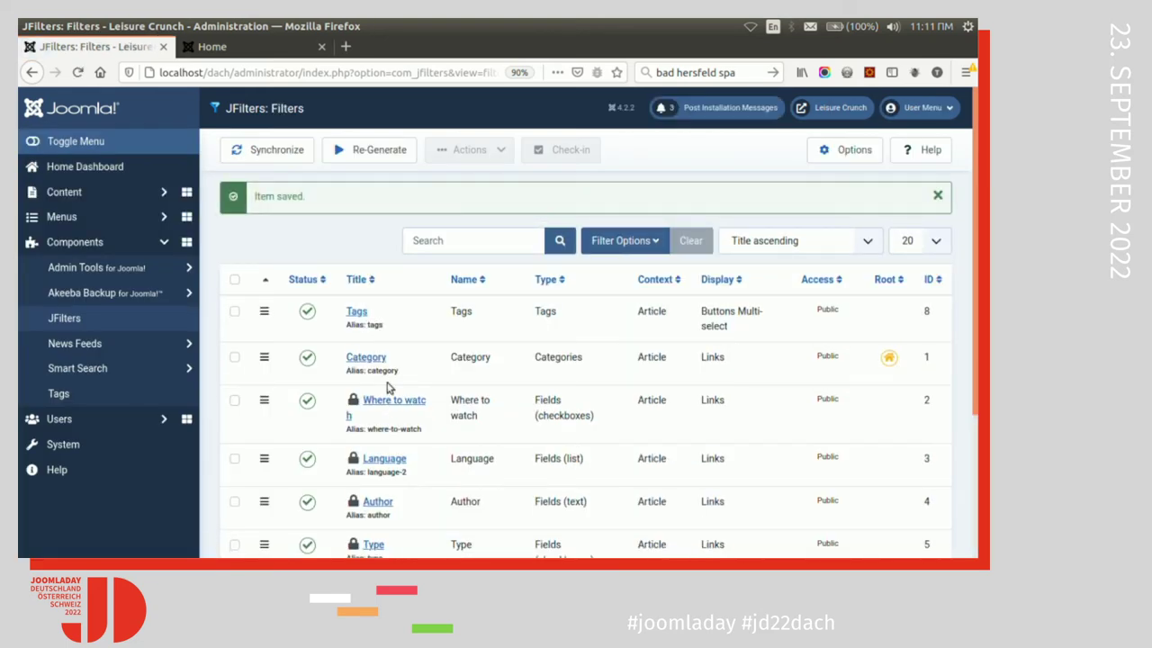
pyautogui.moveTo(262, 311); pyautogui.dragTo(284, 378)
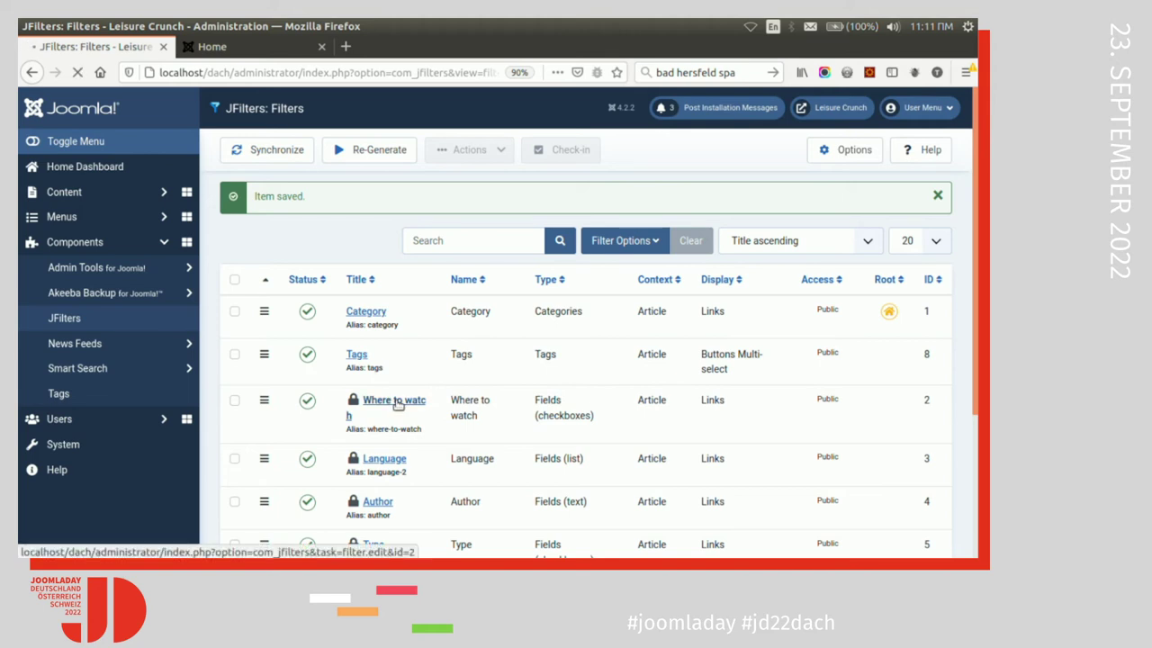
# - Set the Where to watch filter's display to Checkboxes, then save and close it
pyautogui.click(397, 405)
pyautogui.click(335, 309)
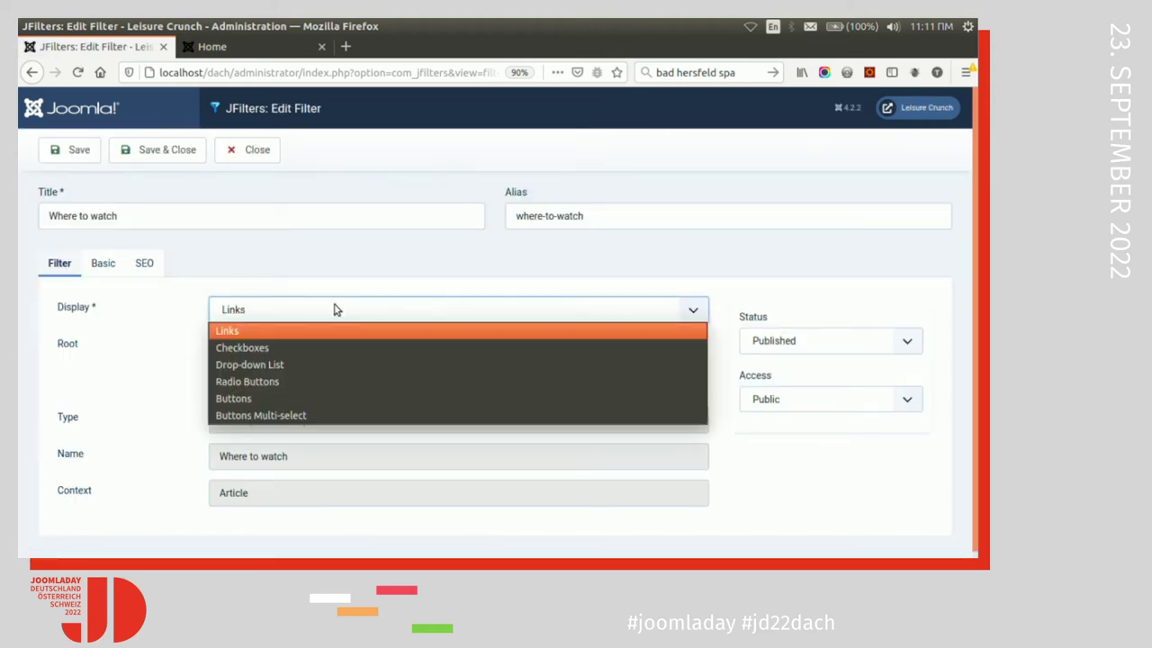
pyautogui.click(323, 346)
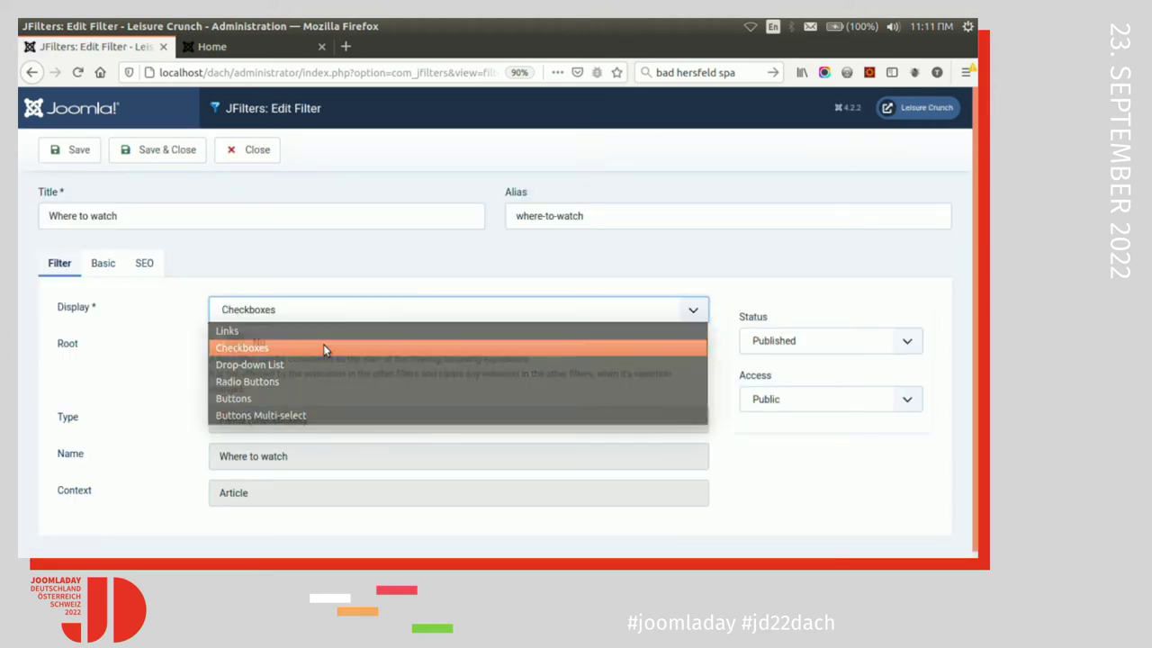
pyautogui.click(181, 159)
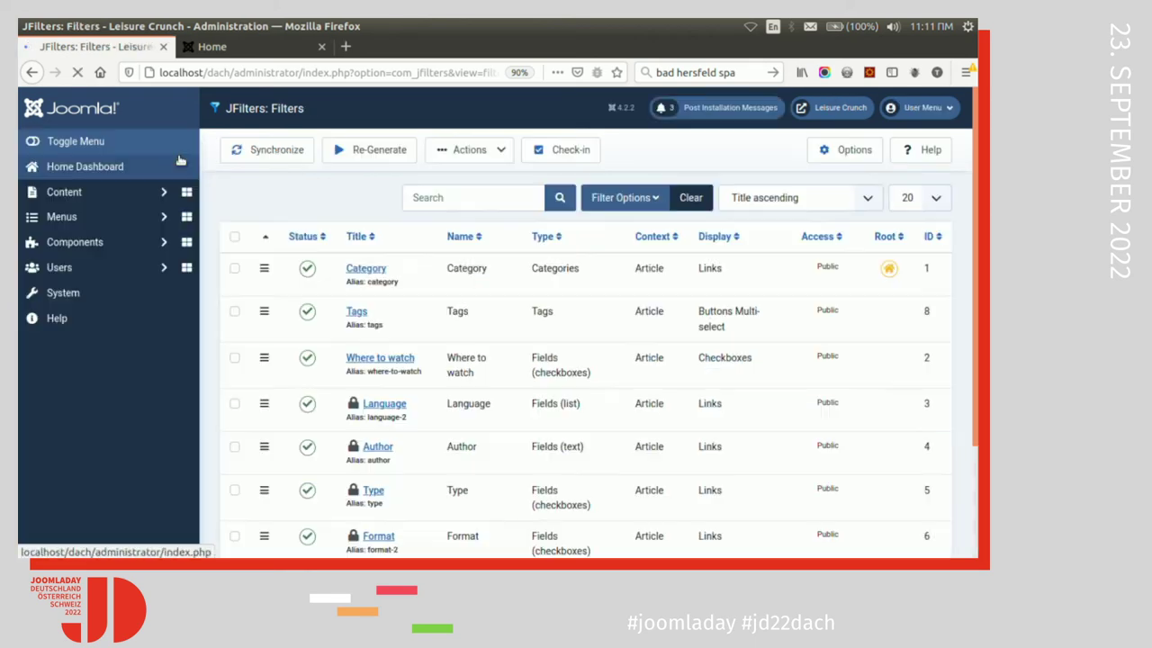
# - Change the Language filter's display to Radio Buttons, then save and close it
pyautogui.scroll(-2, 585, 360)
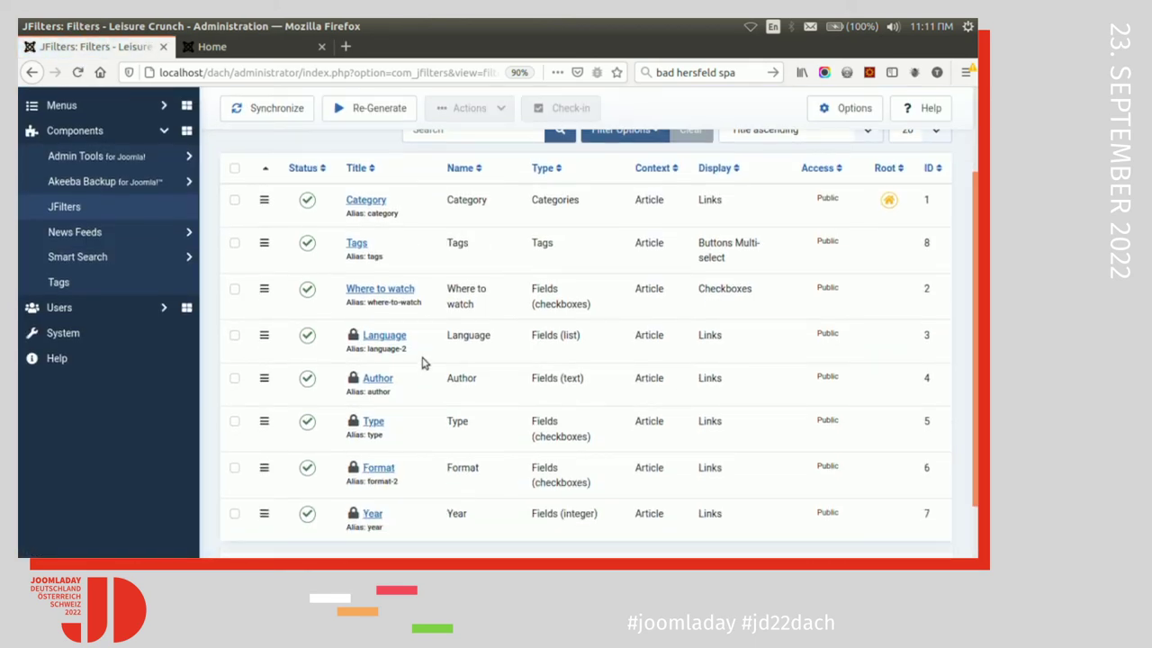
pyautogui.click(382, 336)
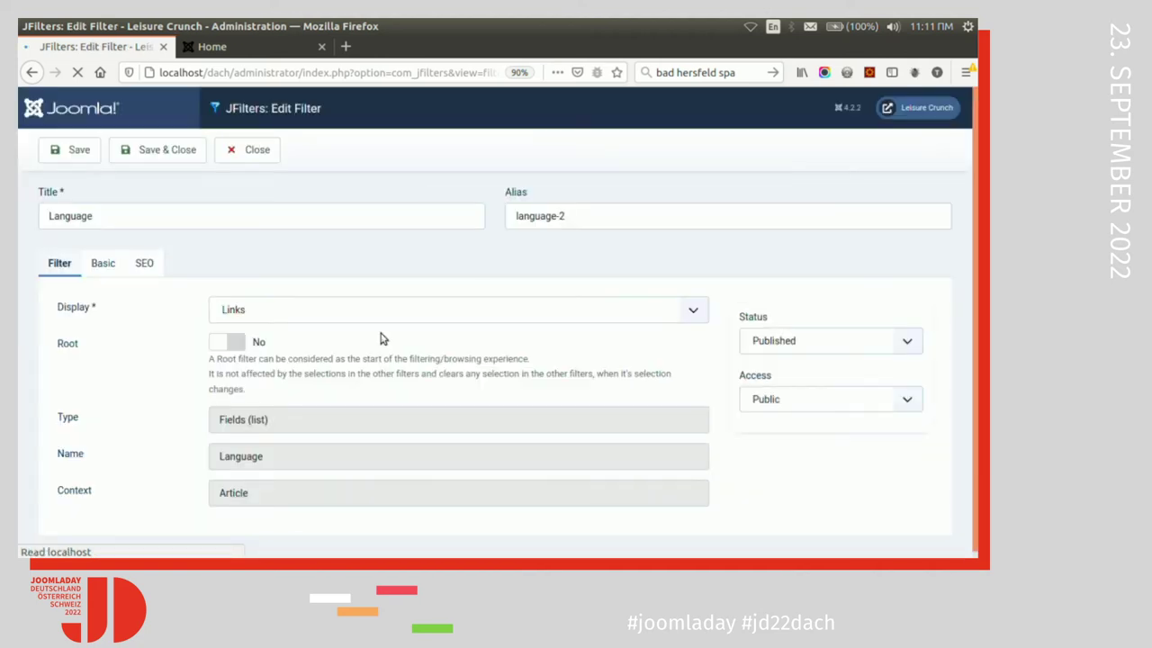
pyautogui.click(416, 308)
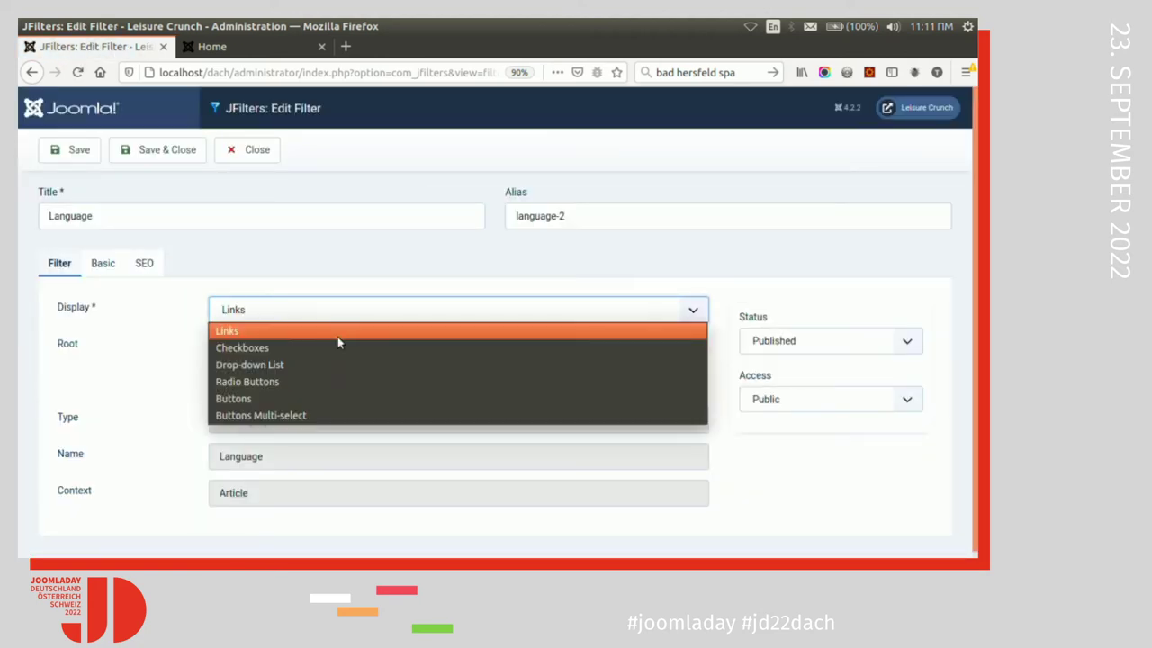
pyautogui.click(323, 385)
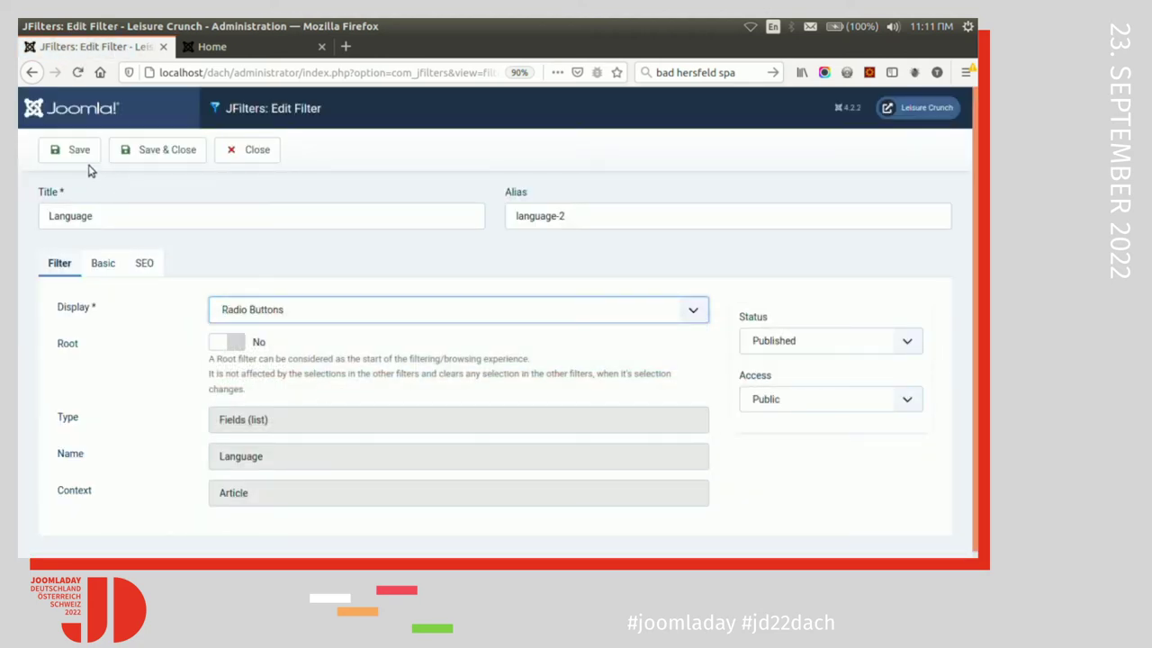
pyautogui.click(144, 151)
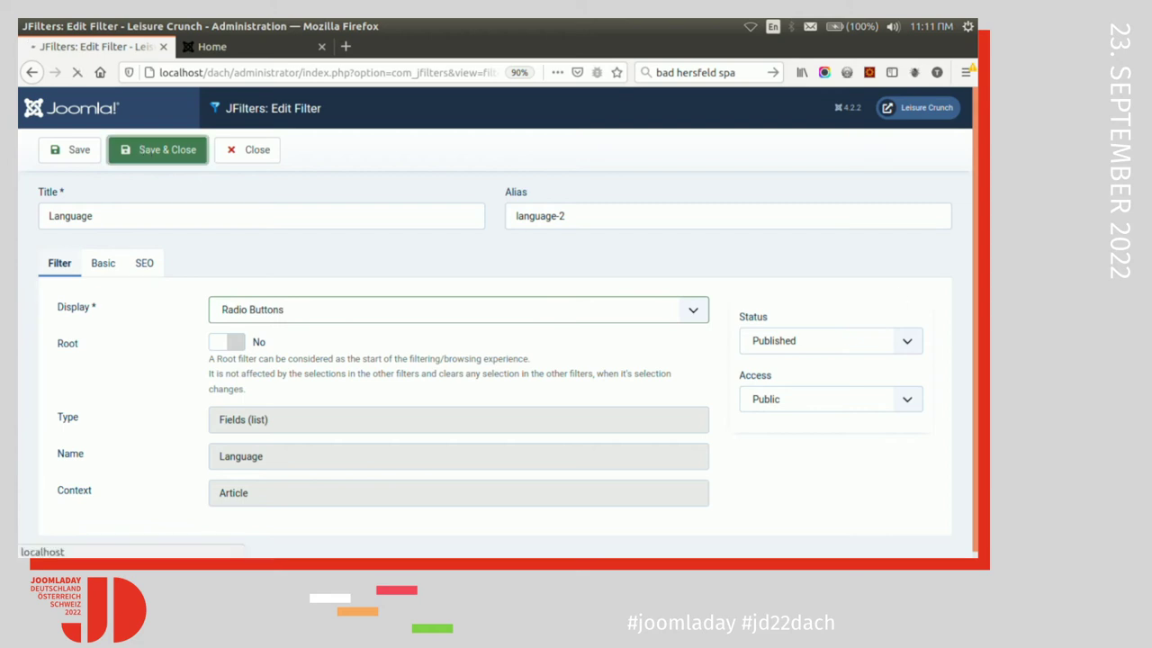
# - Change the Author filter's display to Checkboxes, then save and close it
pyautogui.scroll(-5, 441, 315)
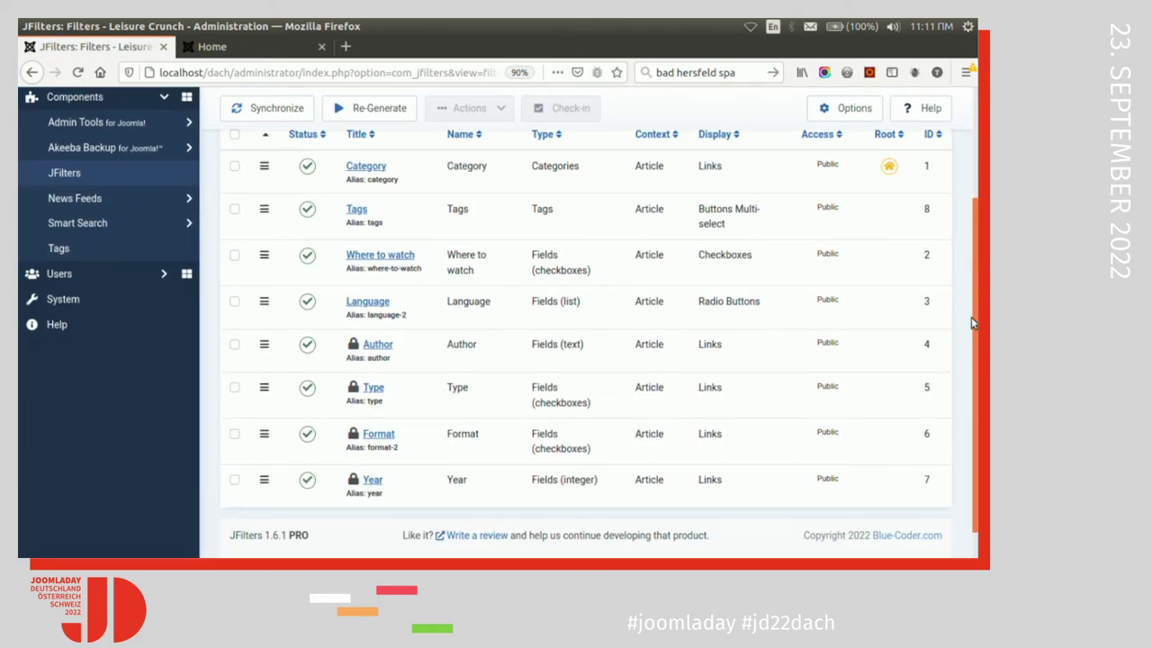
pyautogui.click(378, 345)
pyautogui.click(352, 308)
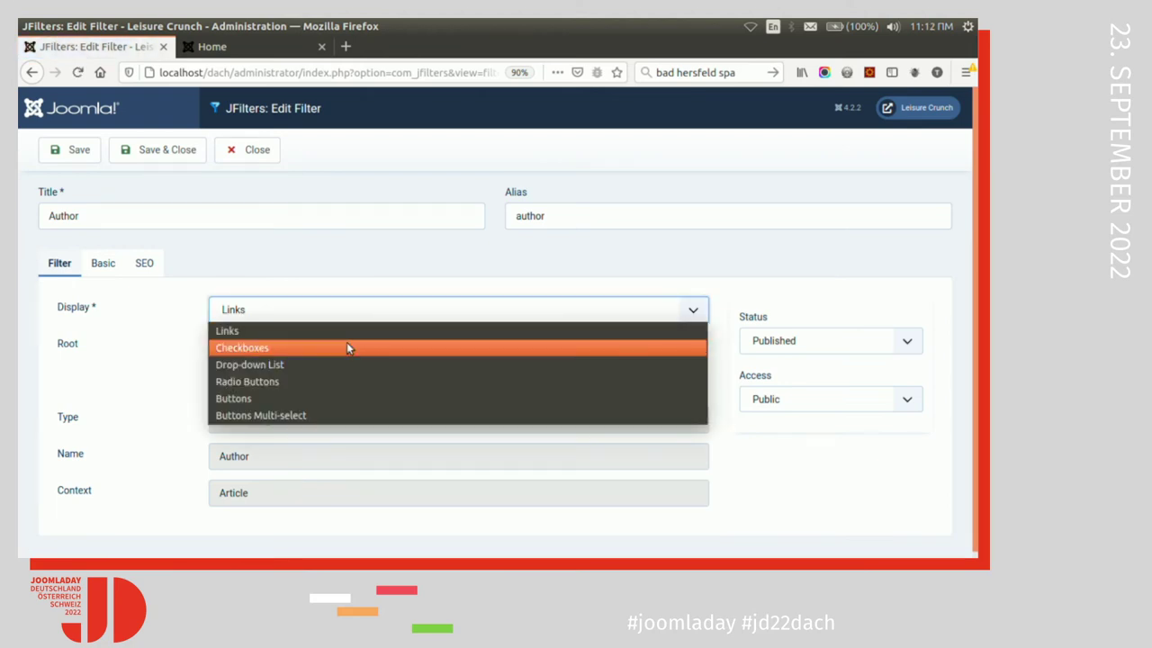
pyautogui.click(347, 346)
pyautogui.click(163, 151)
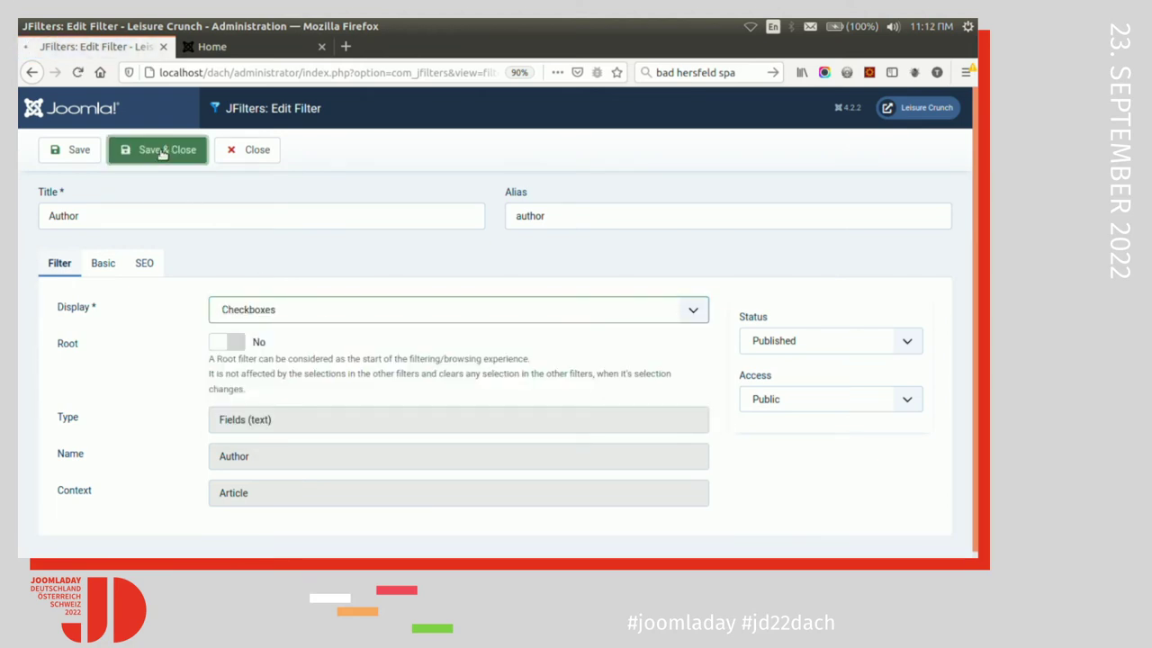
# - Reload the site's home page and review the display of the Tags, Where to watch and Language filters
pyautogui.click(299, 45)
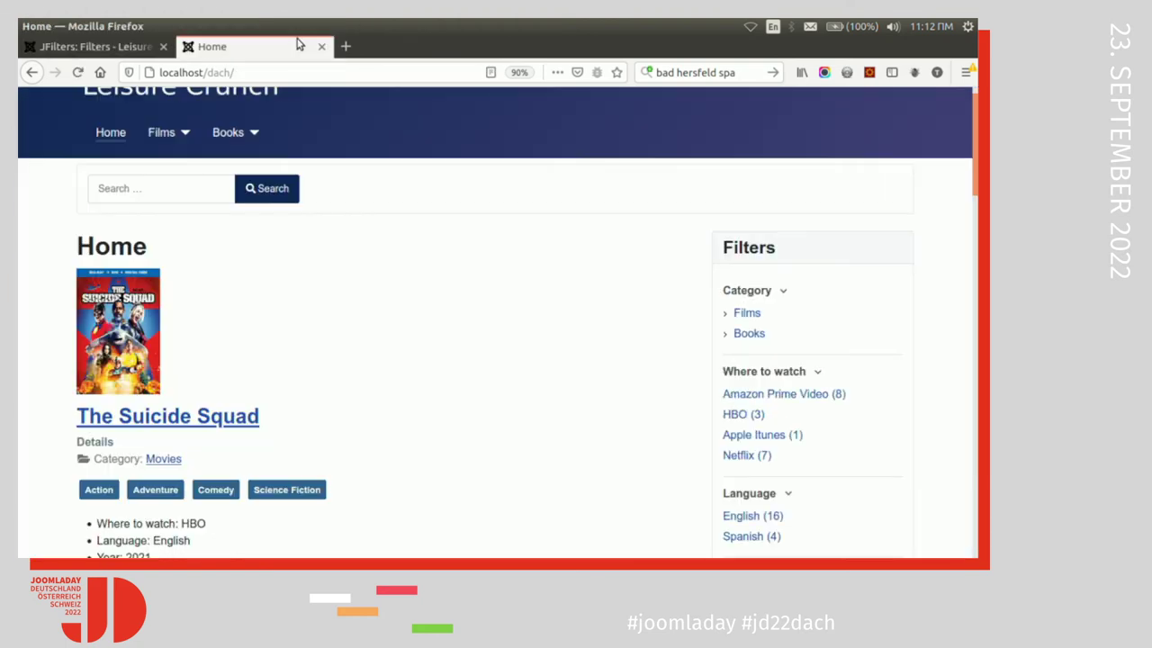
pyautogui.press('F5')
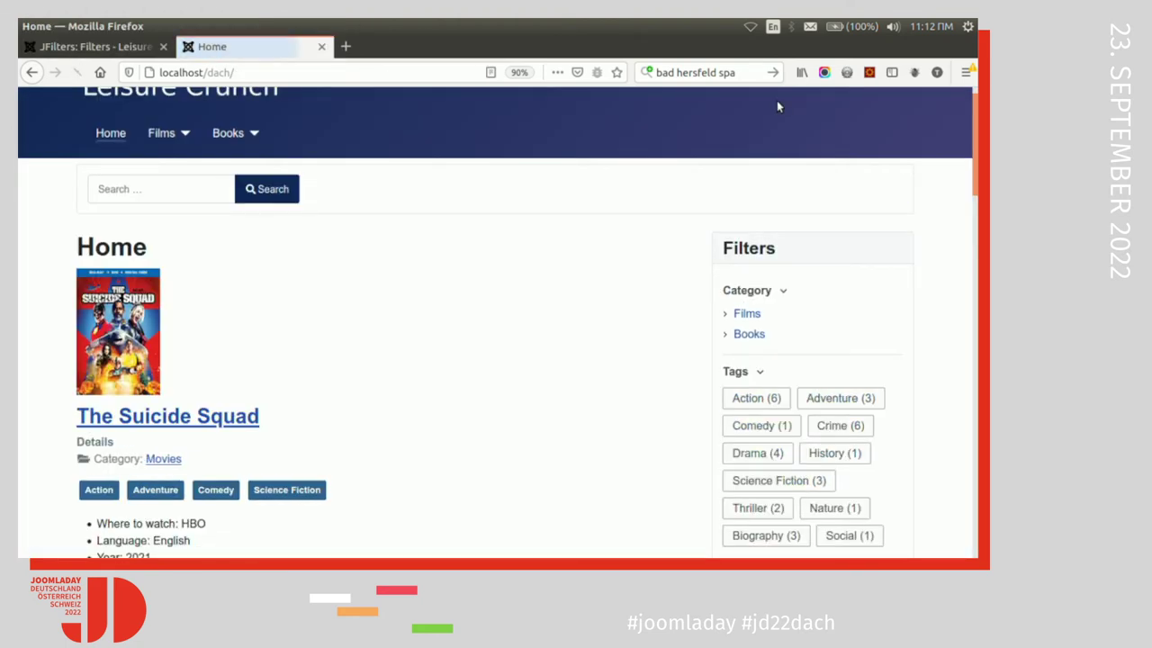
pyautogui.moveTo(976, 155); pyautogui.dragTo(972, 206)
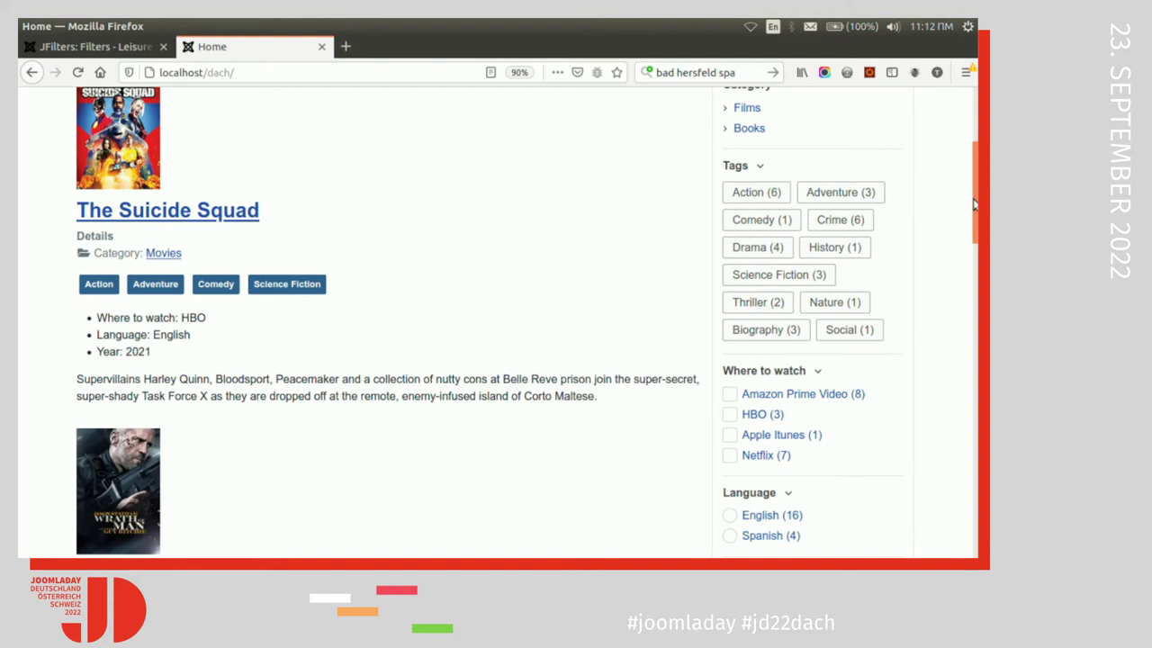
# - Filter the site's content by Amazon Prime Video and HBO under Where to watch, and by English under Language
pyautogui.click(826, 396)
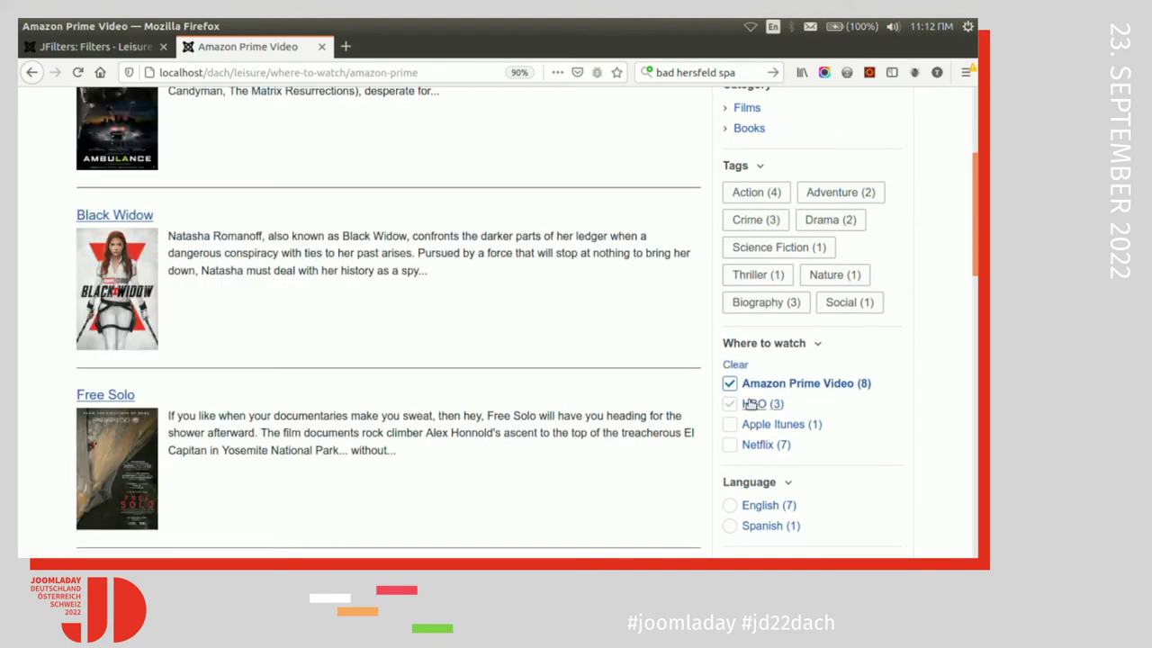
pyautogui.scroll(-5, 973, 209)
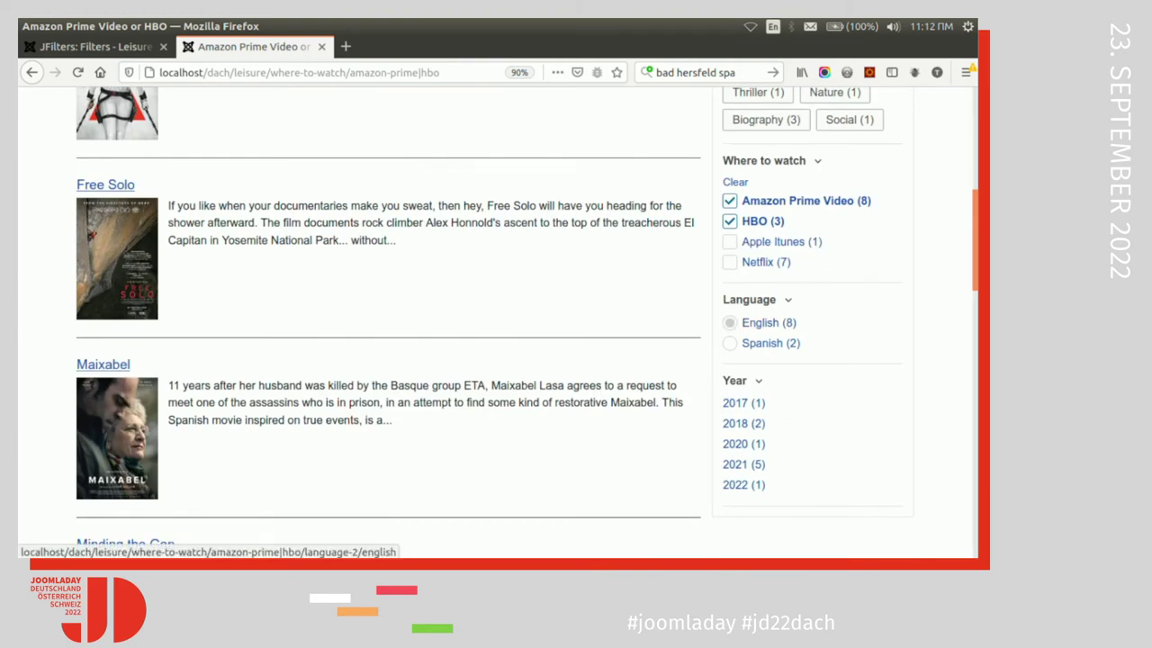
pyautogui.click(765, 322)
# - Open the Documentaries page under Films on the site and review the filters offered there
pyautogui.scroll(5, 968, 144)
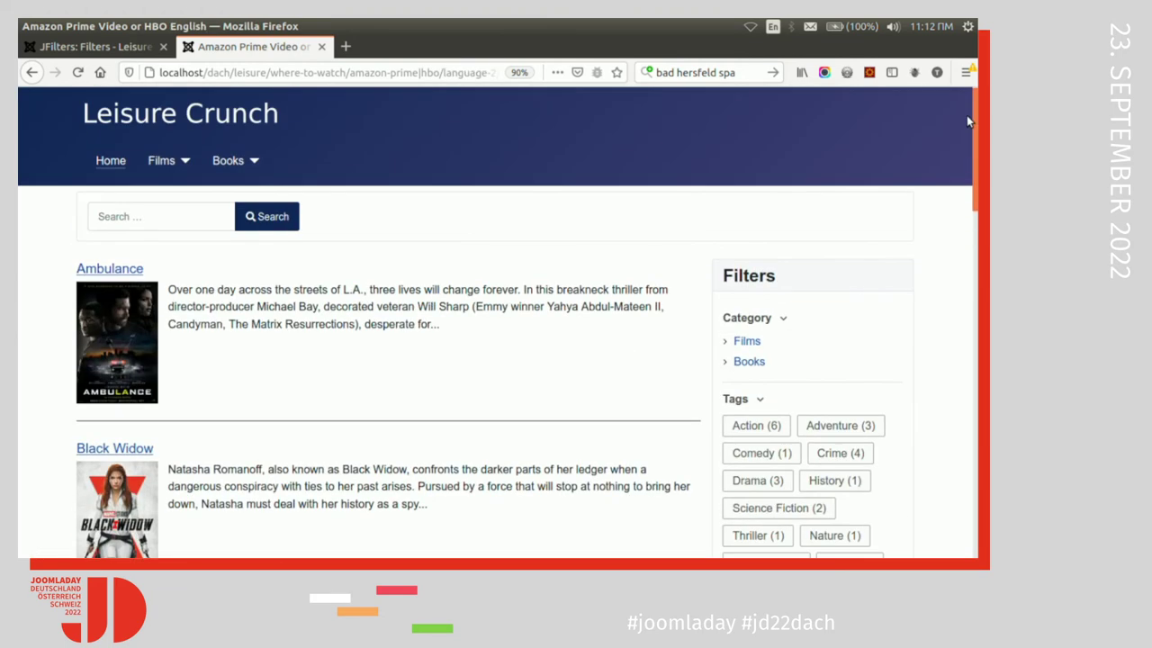
pyautogui.click(184, 159)
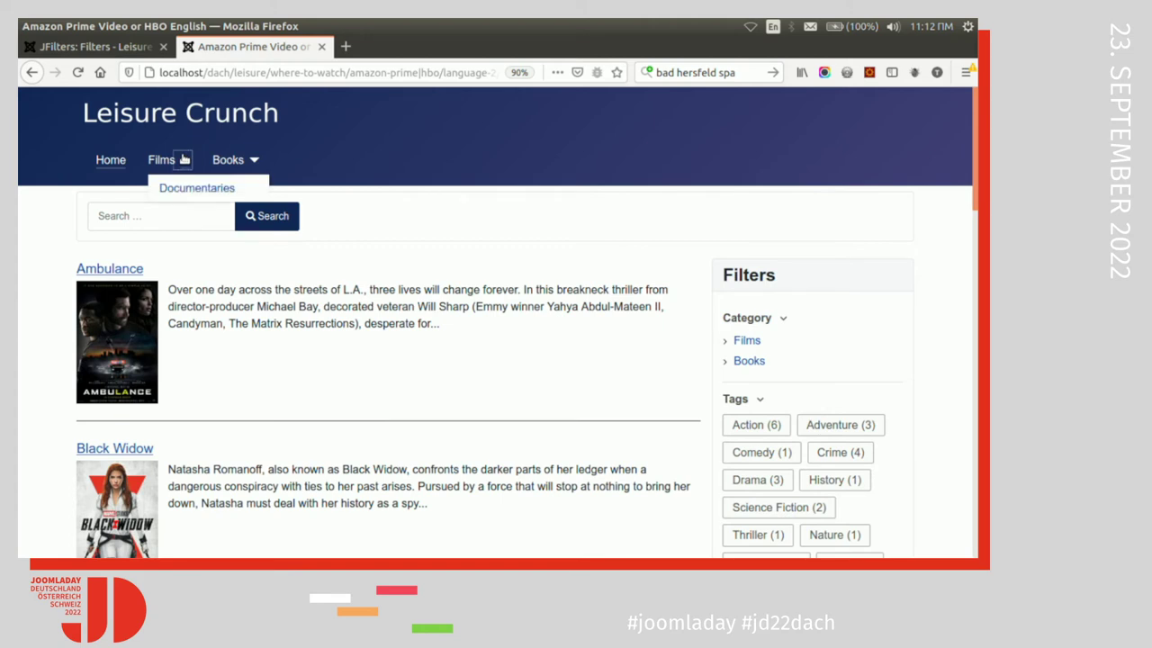
pyautogui.click(189, 189)
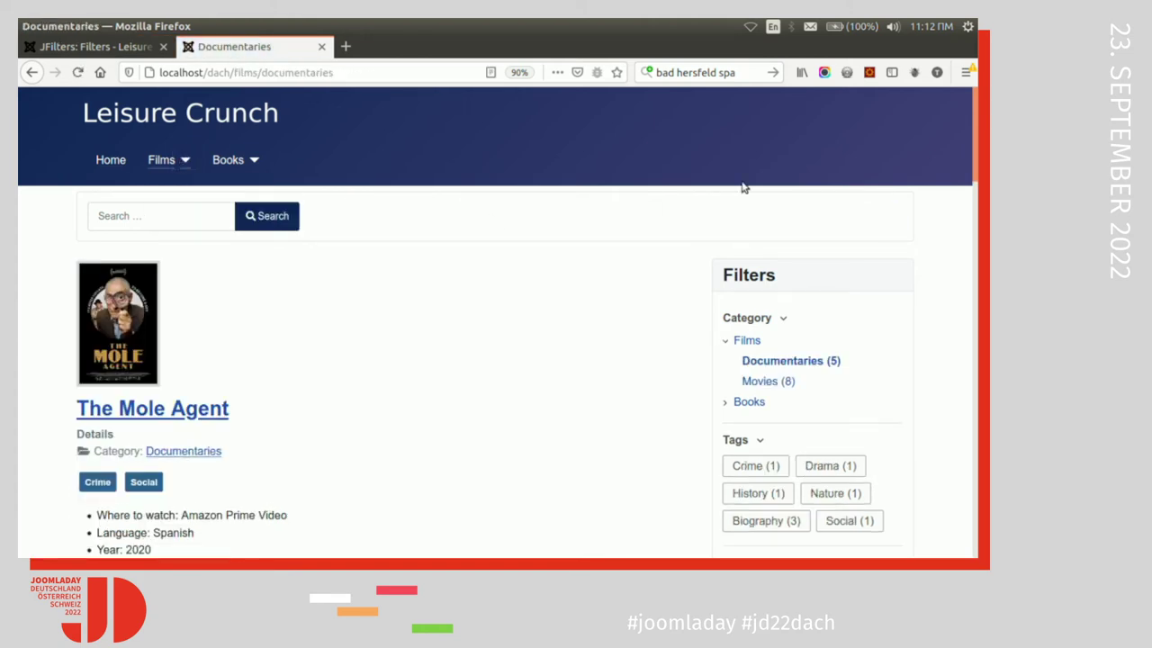
pyautogui.moveTo(971, 148); pyautogui.dragTo(973, 202)
pyautogui.scroll(-3, 920, 375)
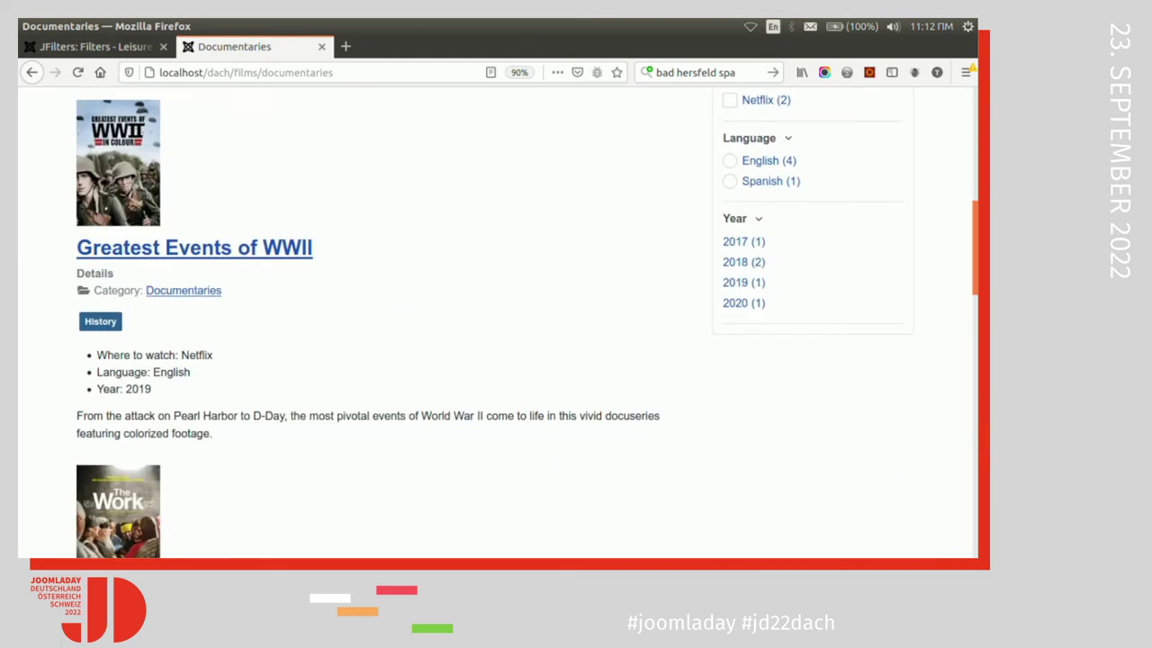
pyautogui.scroll(6, 921, 375)
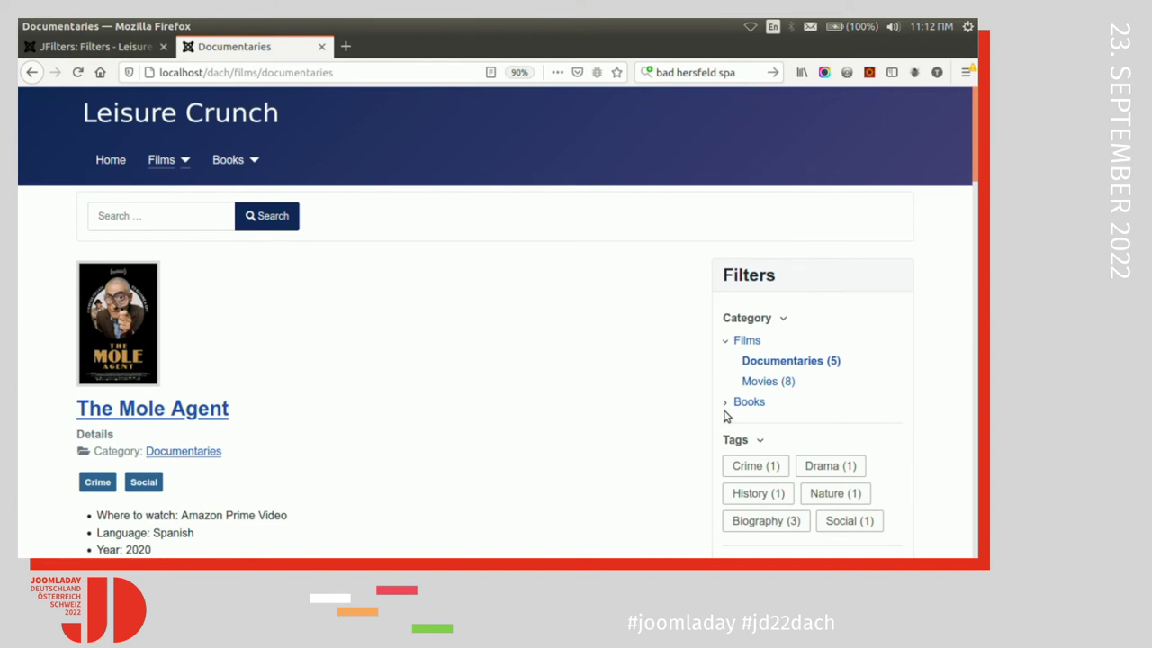
# - Filter the content by the Science category under Books and by the authors Jared Diamond and Jack E. Levin
pyautogui.click(726, 404)
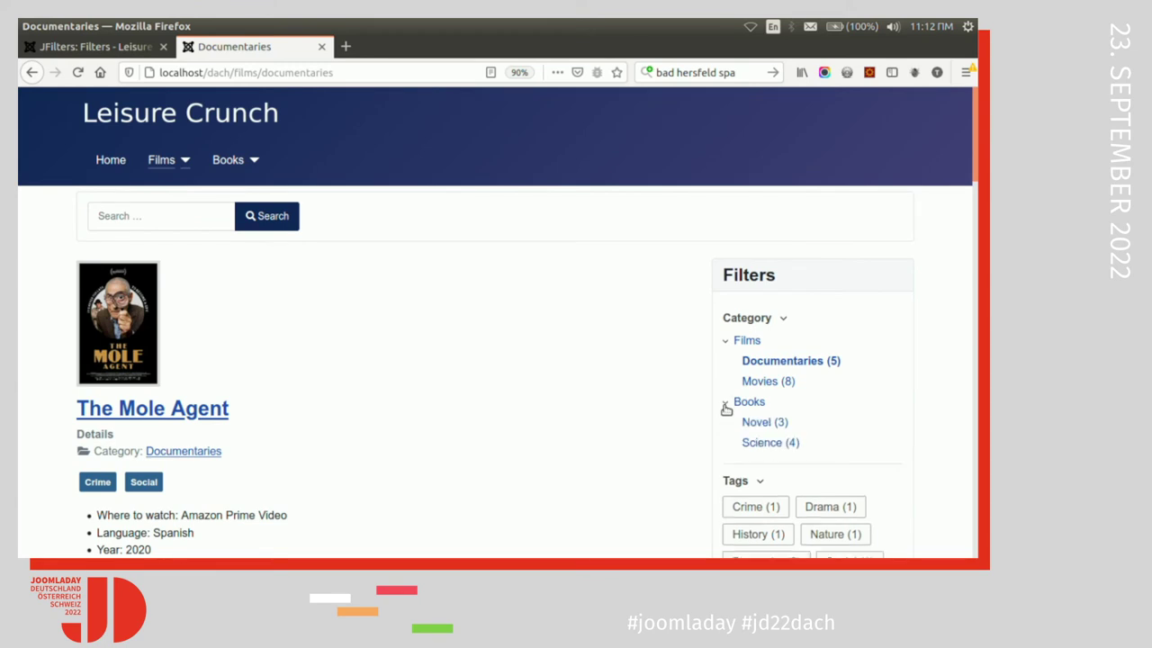
pyautogui.click(763, 442)
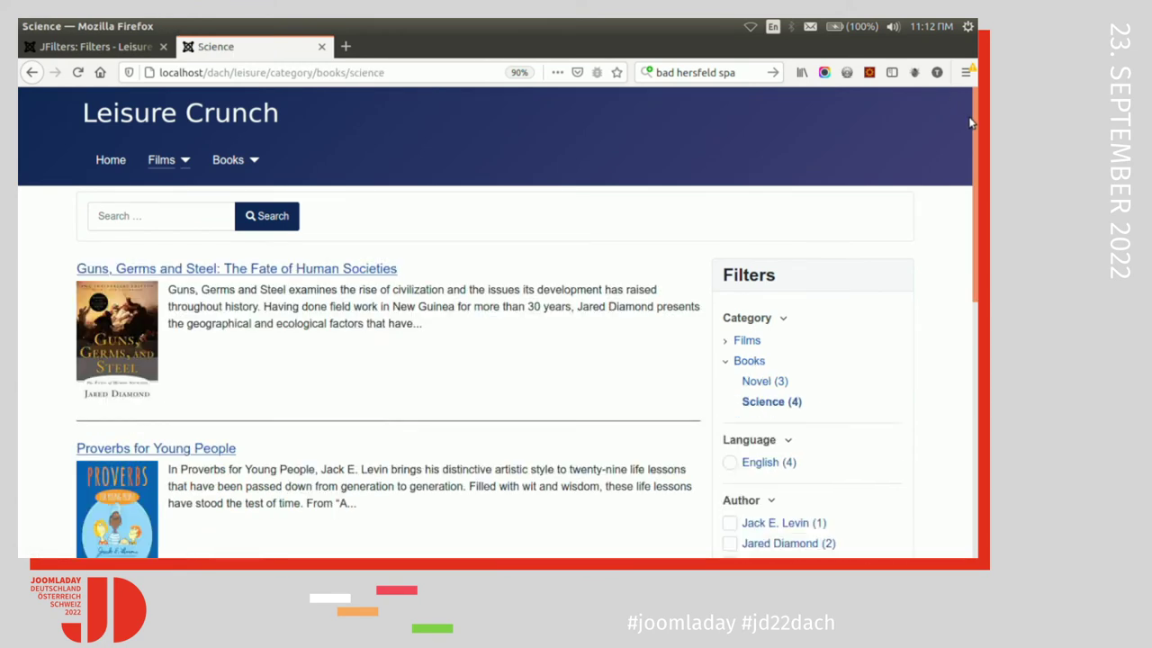
pyautogui.moveTo(975, 133); pyautogui.dragTo(976, 262)
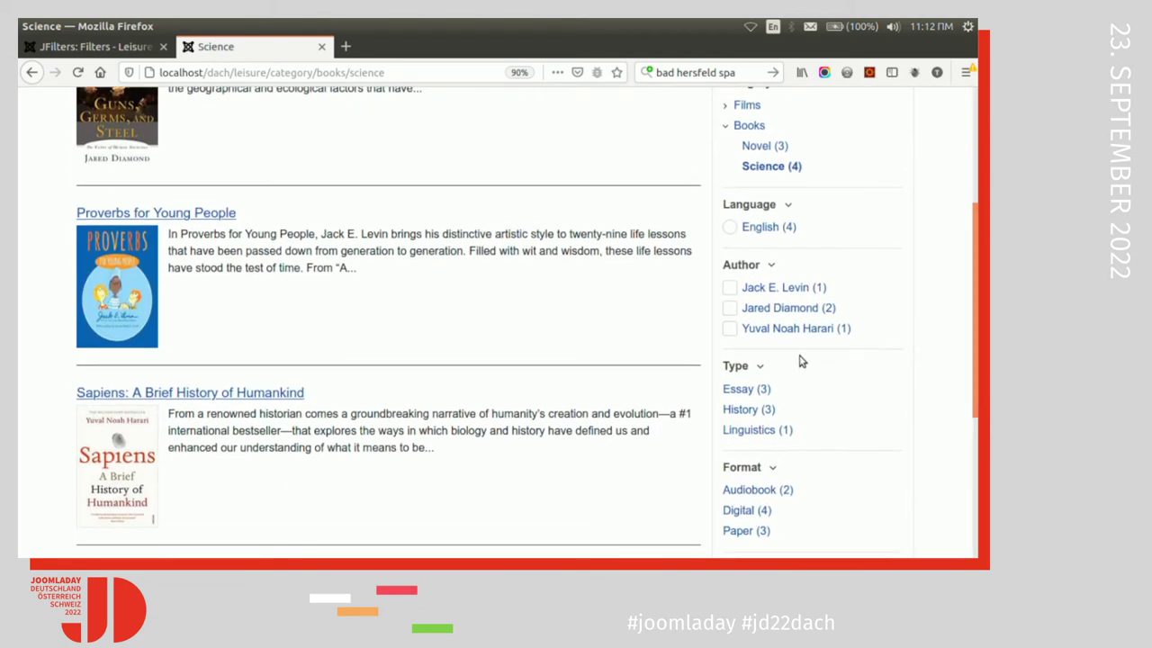
pyautogui.click(773, 309)
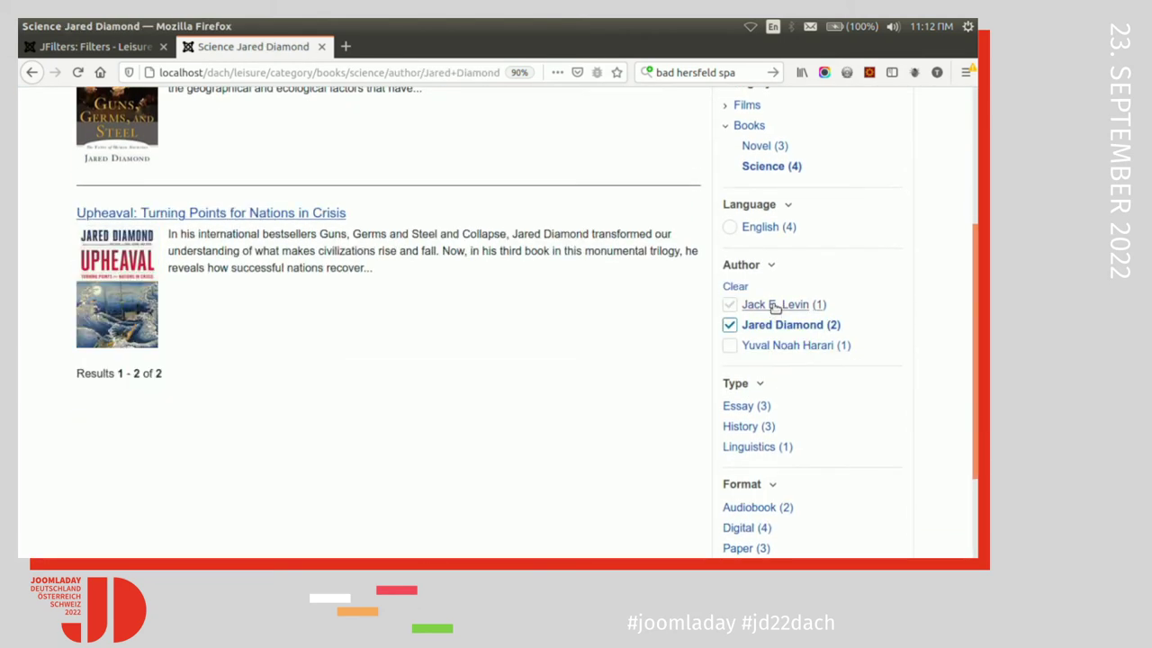
pyautogui.click(774, 306)
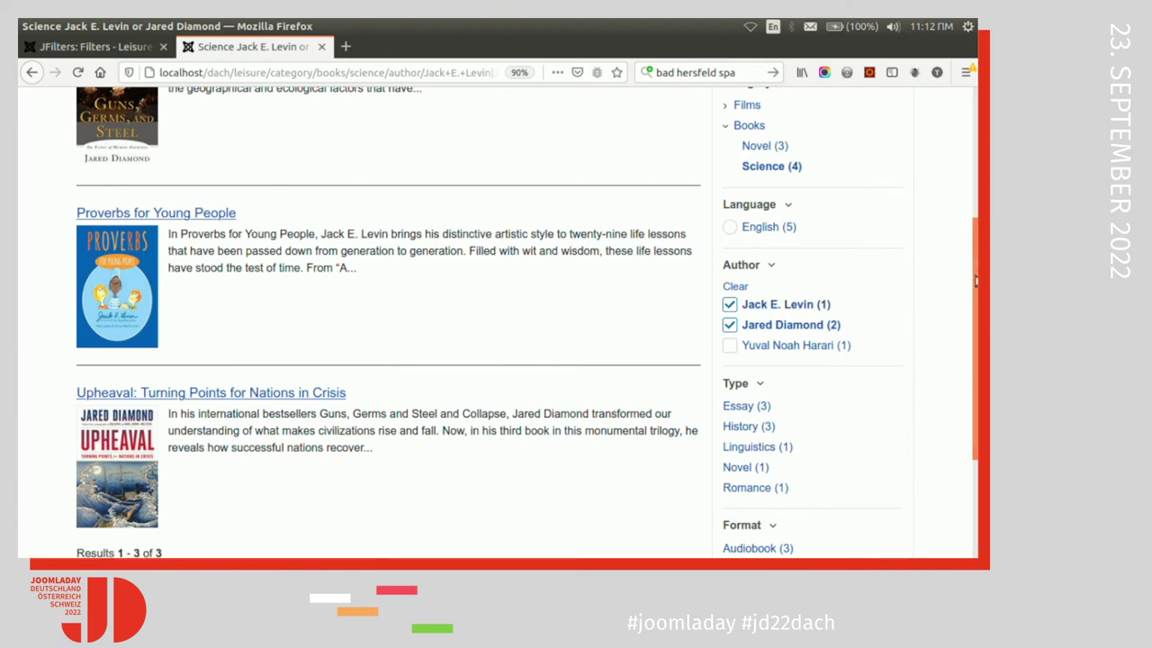
pyautogui.scroll(5, 871, 168)
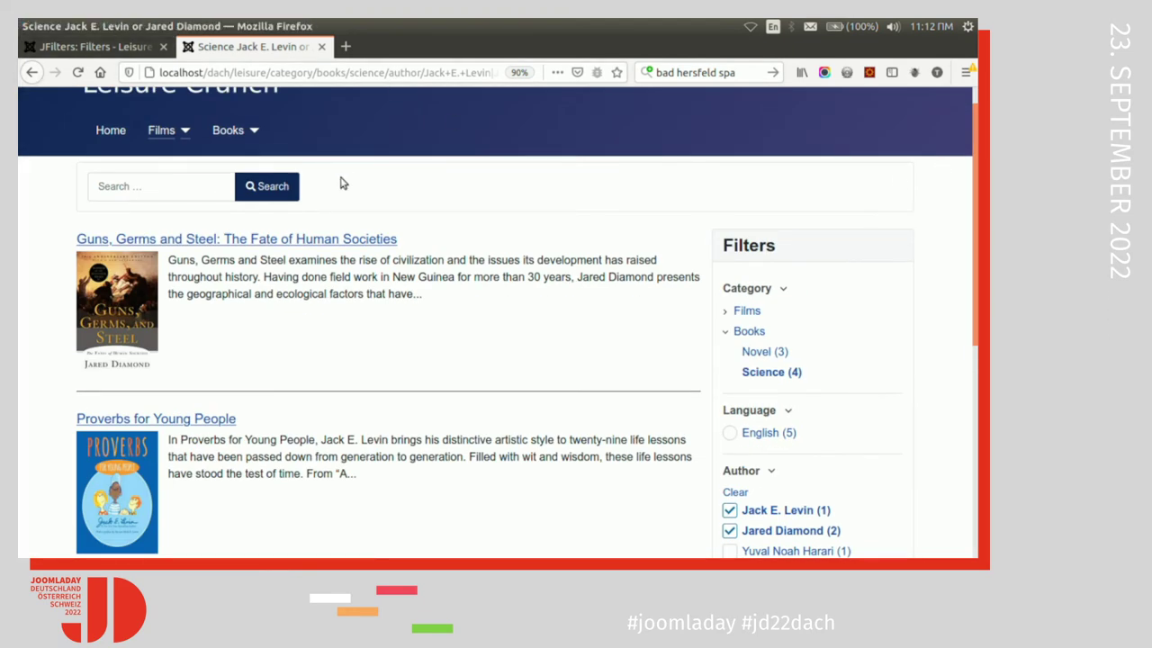
# - Open the Science page under Books from the site's main navigation and review its filters
pyautogui.click(230, 131)
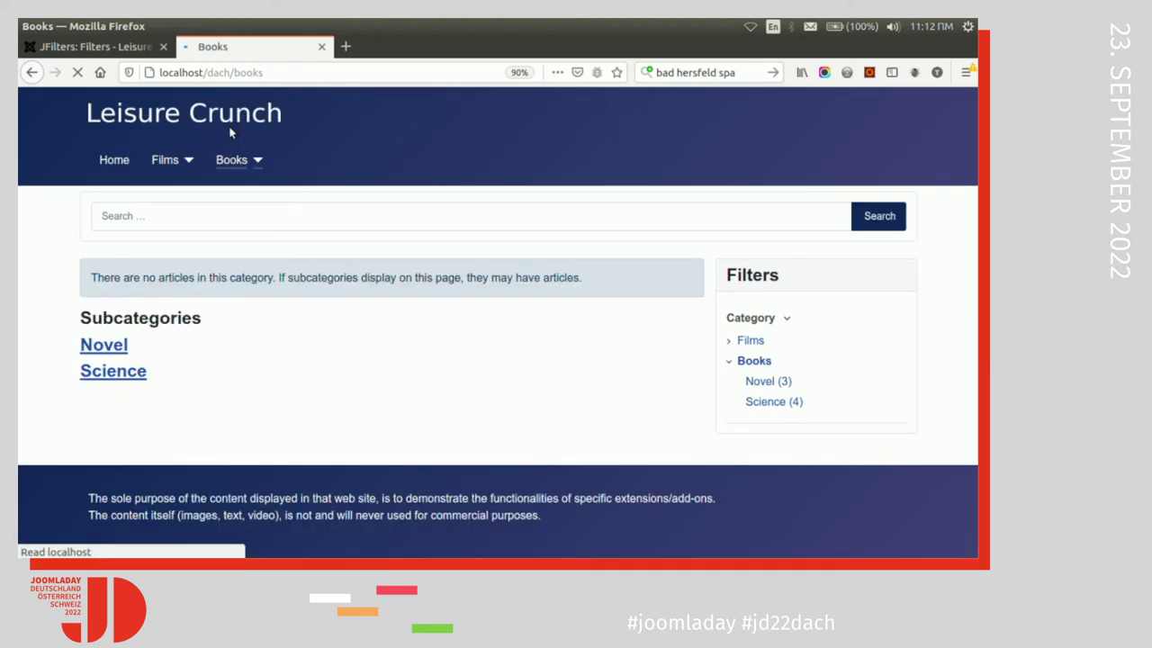
pyautogui.click(257, 159)
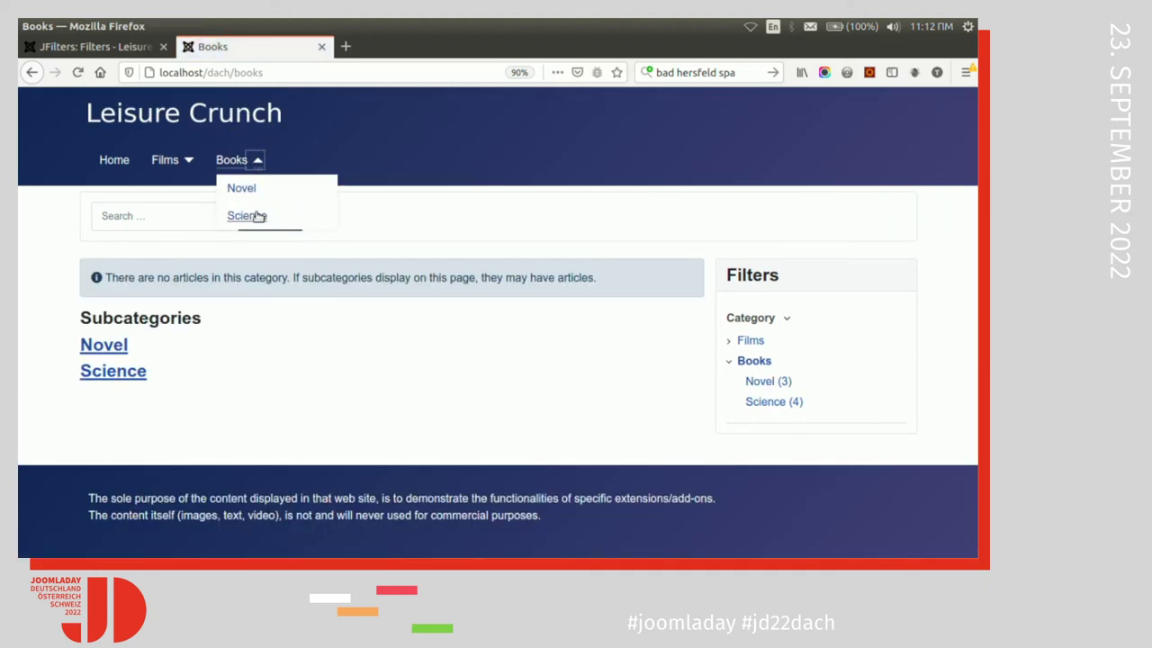
pyautogui.click(256, 216)
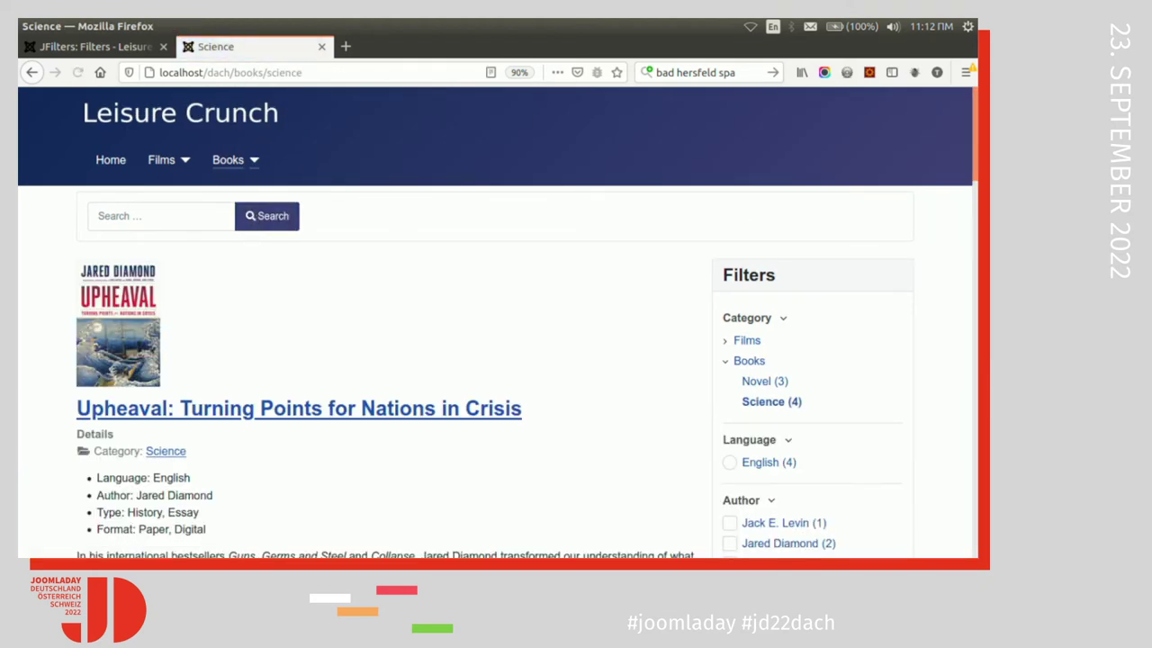
pyautogui.scroll(-3, 258, 219)
pyautogui.scroll(1, 495, 324)
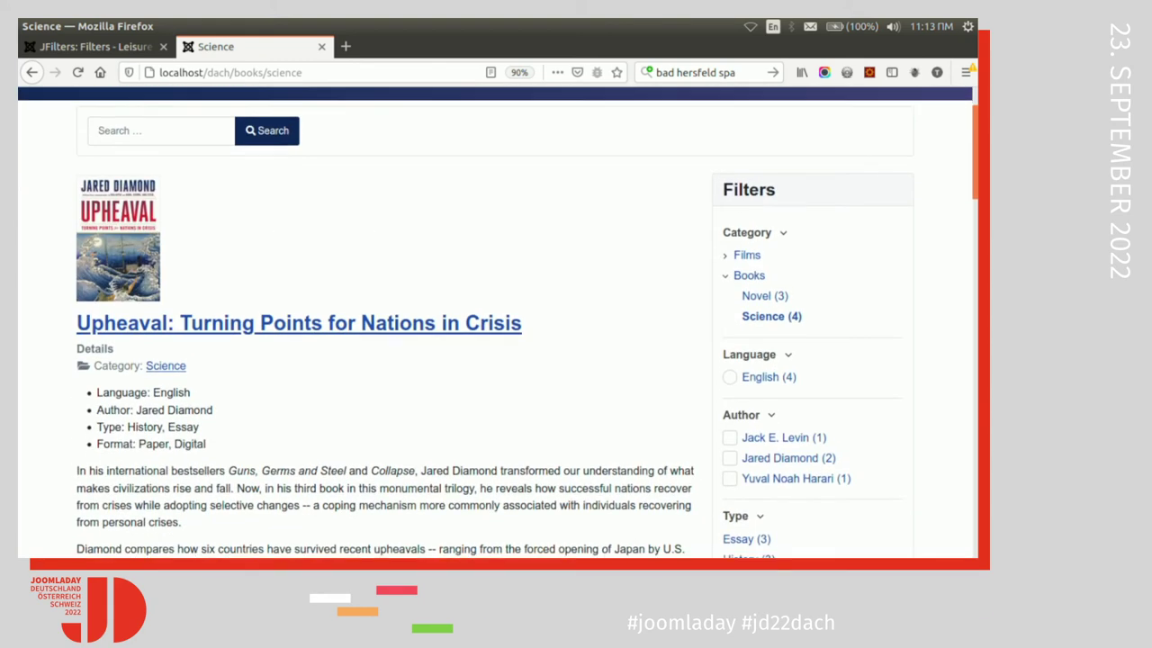
# - Unpublish the Category filter in the JFilters administration and check the effect on the filters of the reloaded Science page
pyautogui.click(99, 47)
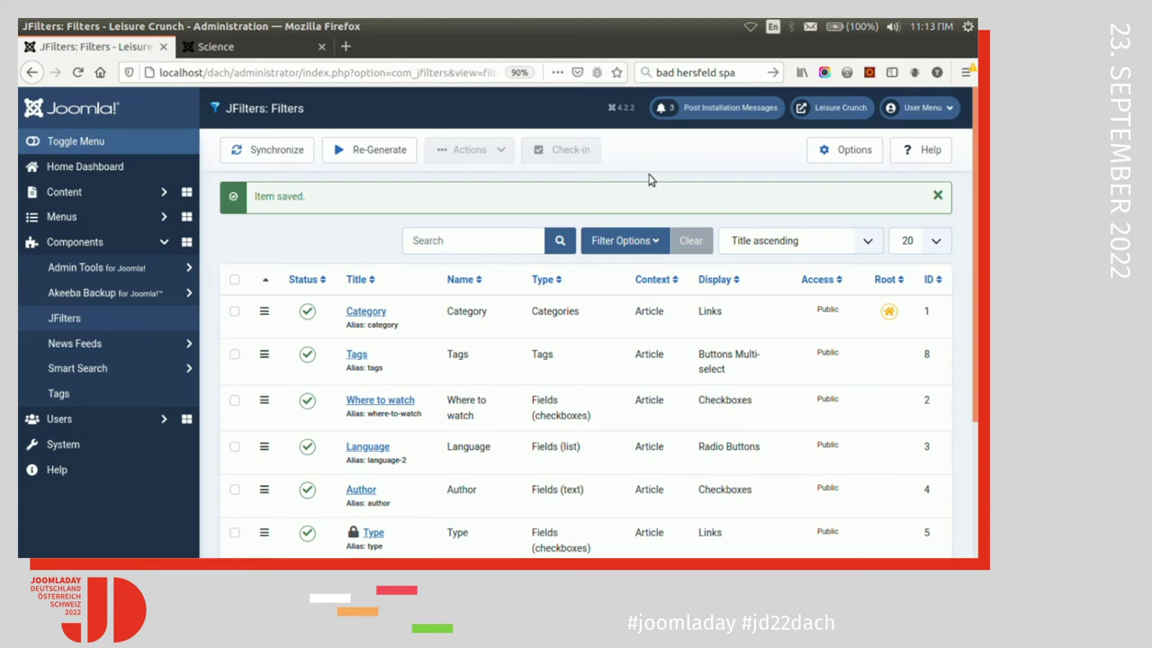
pyautogui.click(307, 312)
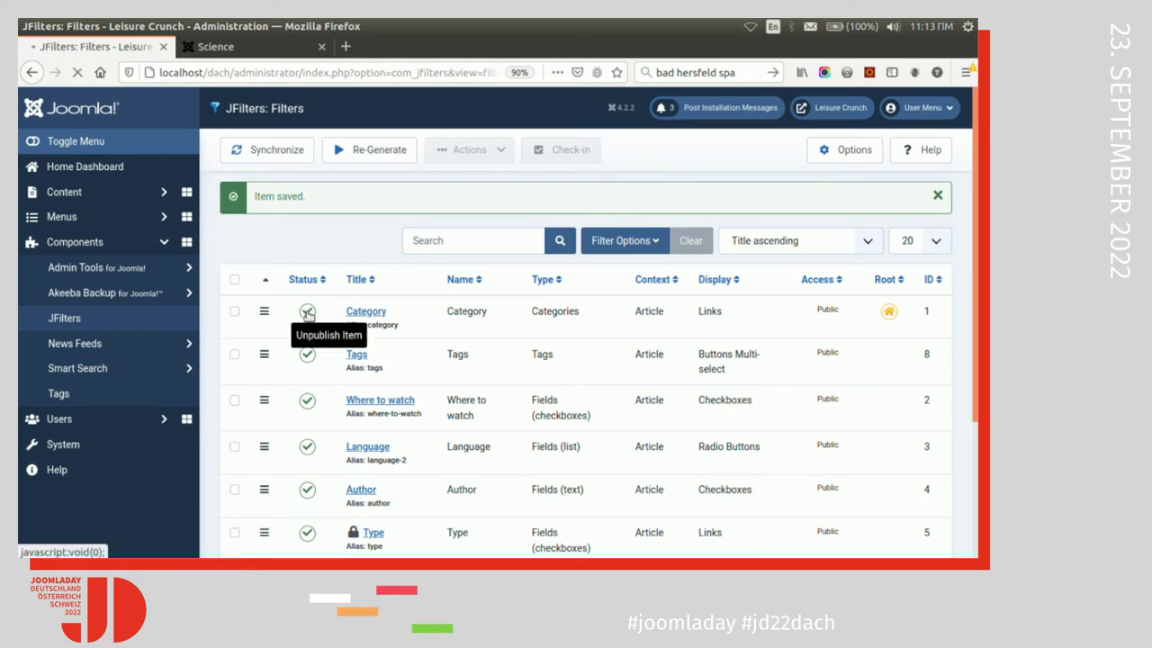
pyautogui.click(200, 50)
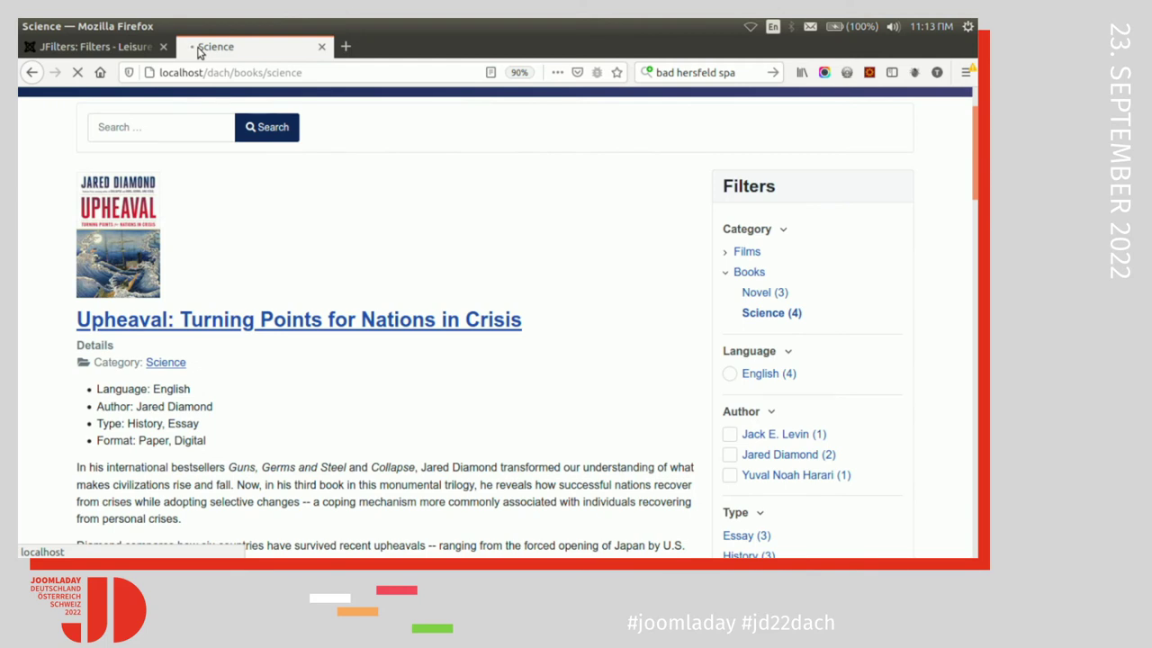
pyautogui.scroll(-15, 495, 324)
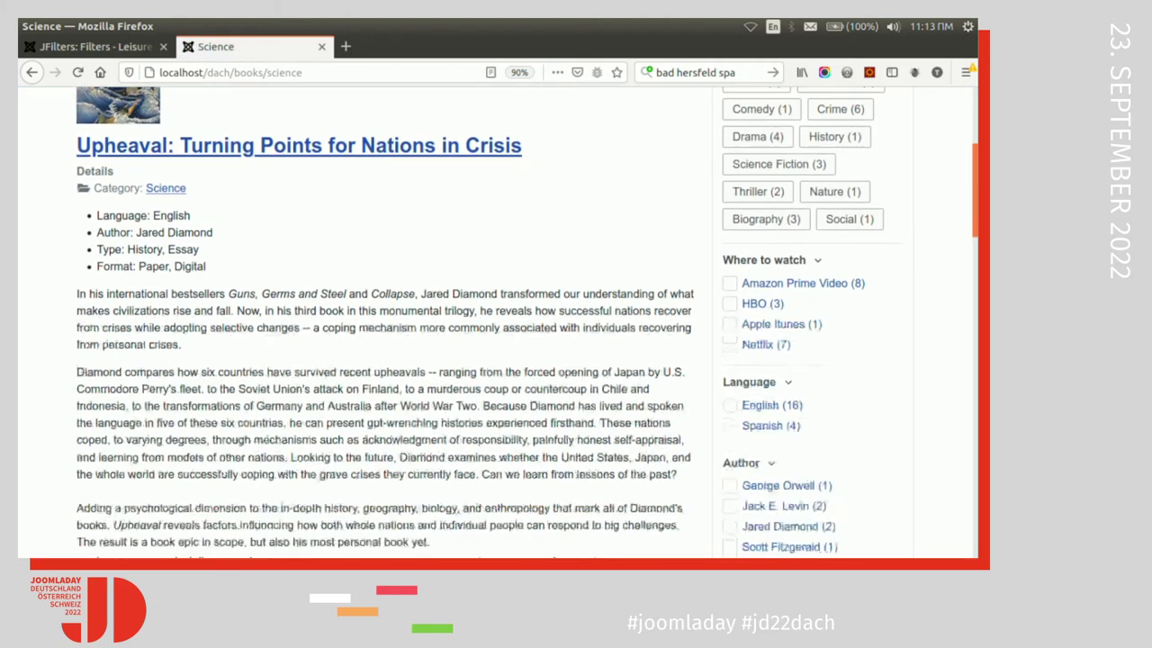
pyautogui.scroll(15, 963, 234)
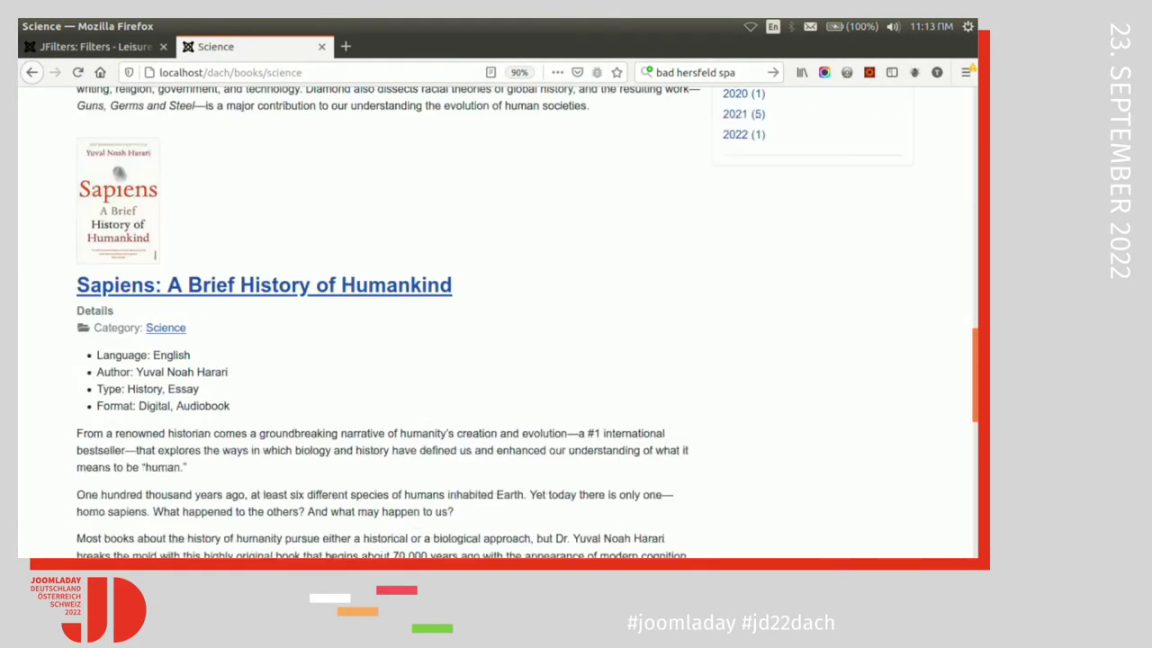
pyautogui.scroll(1, 959, 151)
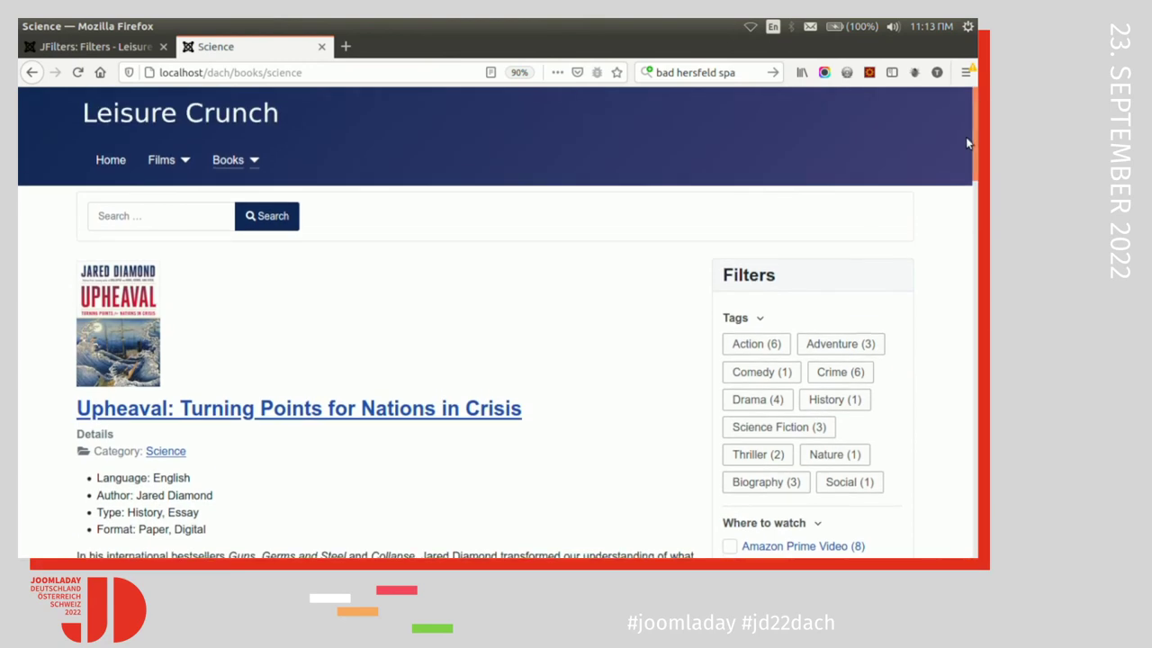
pyautogui.scroll(-2, 965, 143)
pyautogui.scroll(2, 965, 143)
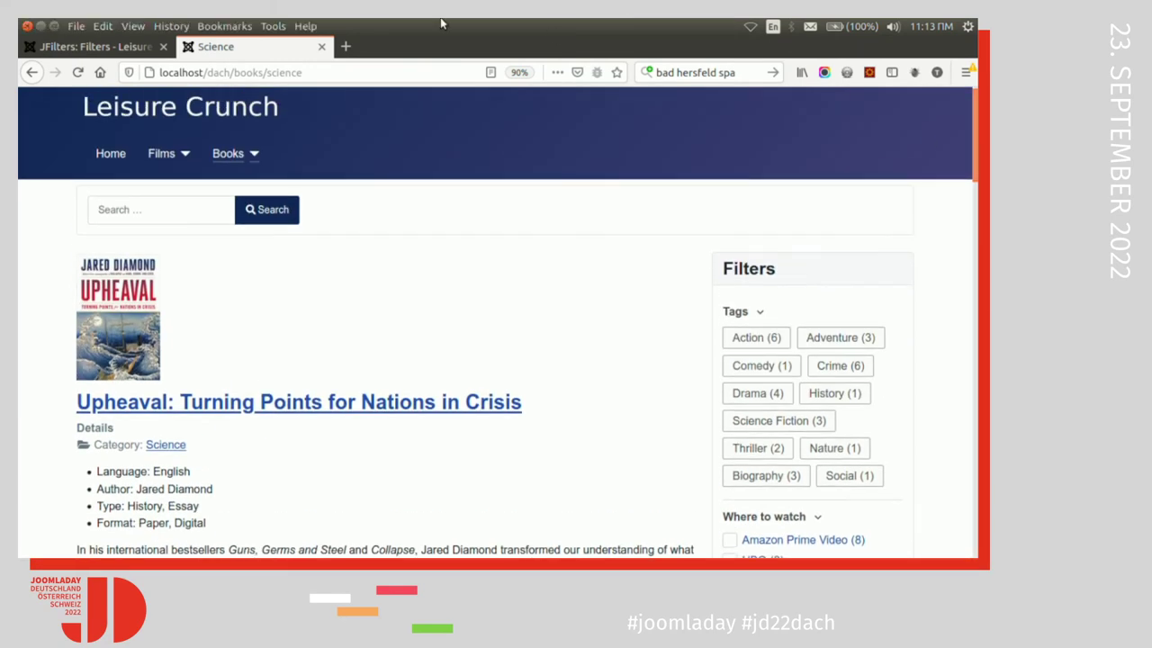
# - Set the Category filter's status to Listening in the JFilters administration and save it
pyautogui.click(90, 46)
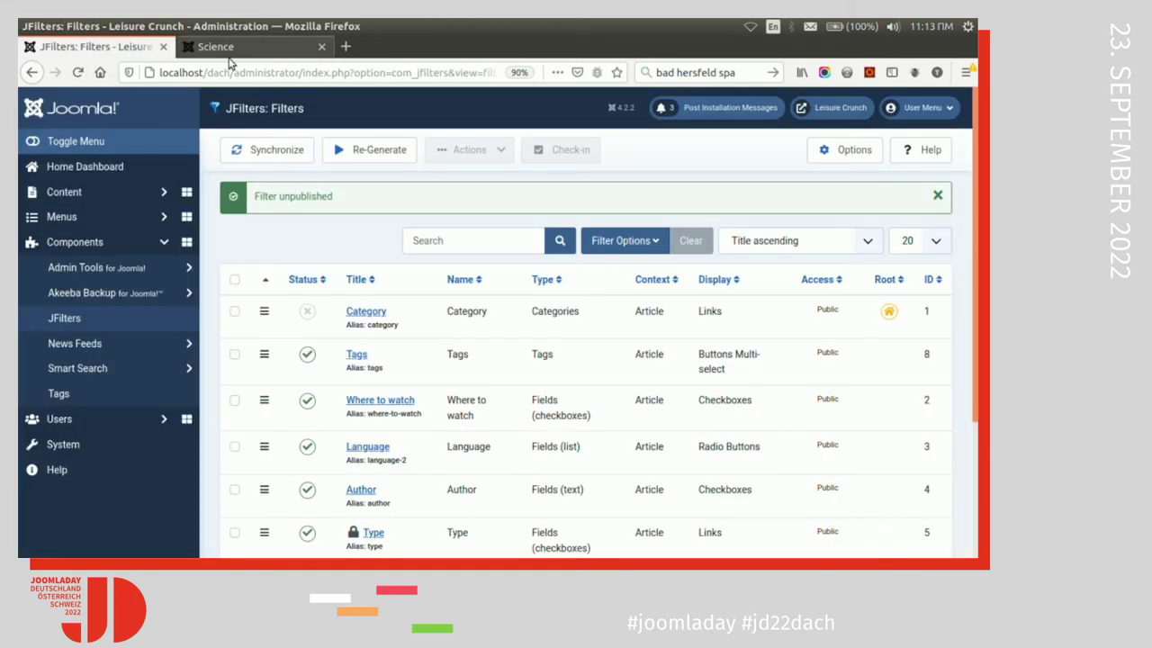
pyautogui.click(368, 310)
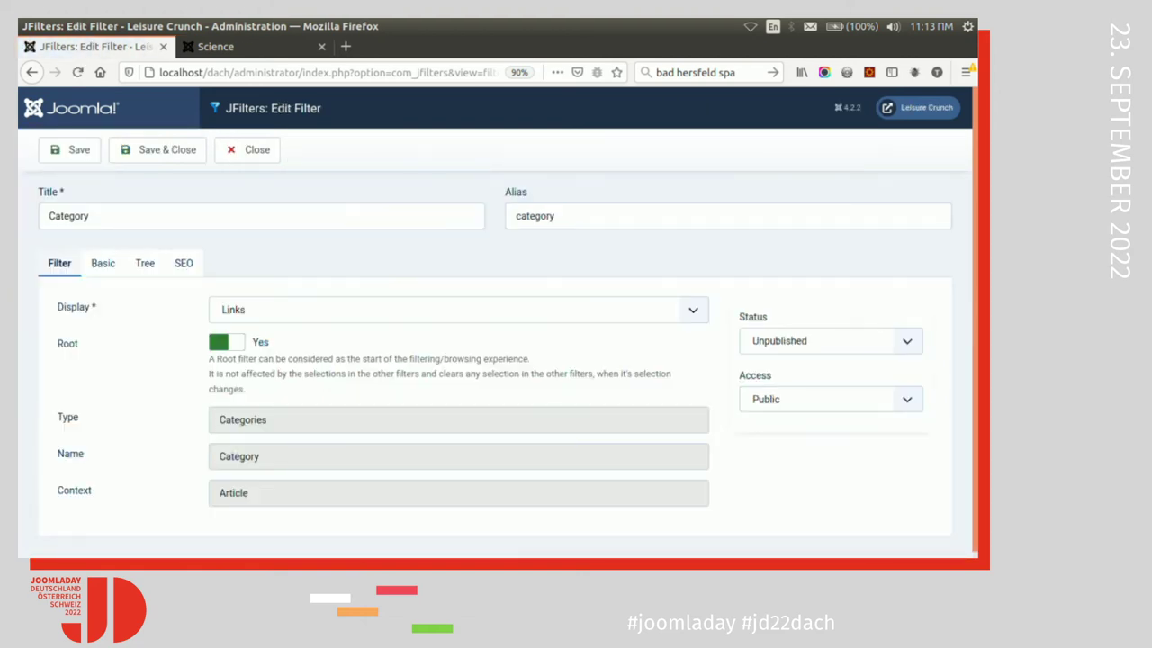
pyautogui.click(906, 345)
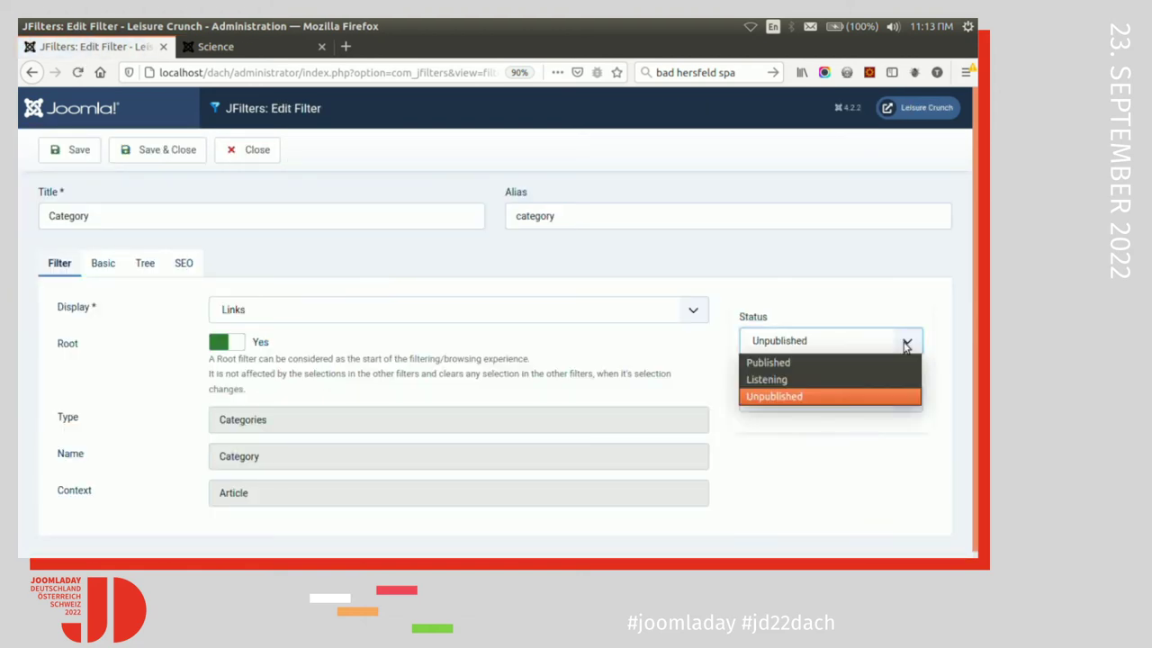
pyautogui.click(849, 380)
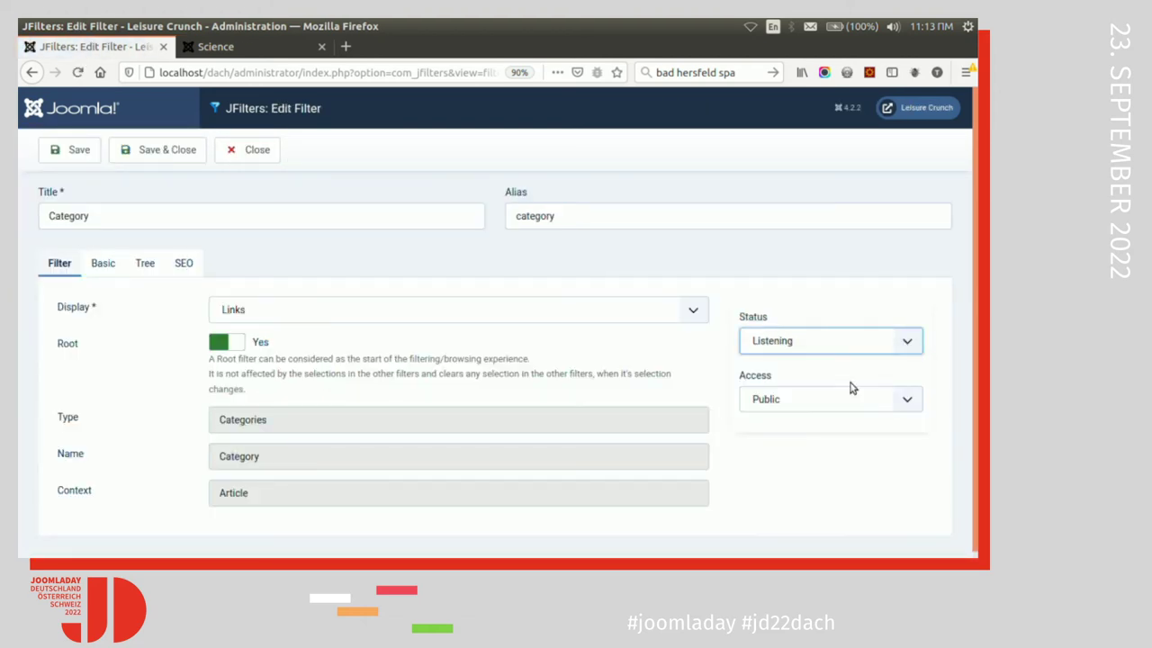
pyautogui.click(54, 148)
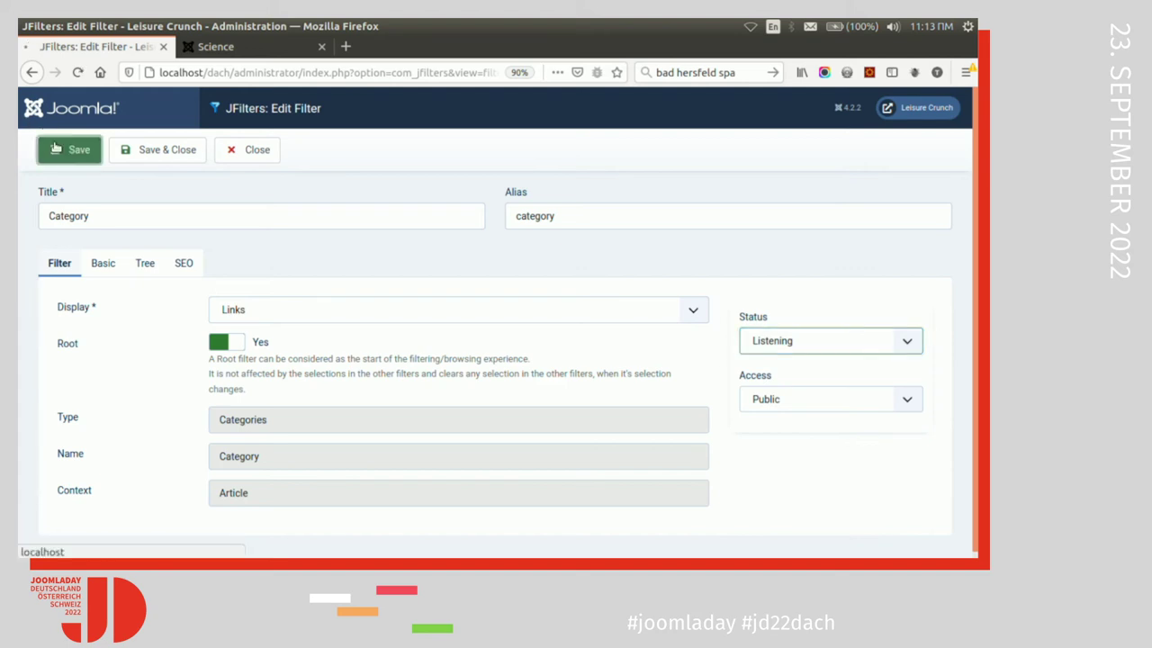
# - Reload the site's Science page and review which filters it offers
pyautogui.click(266, 42)
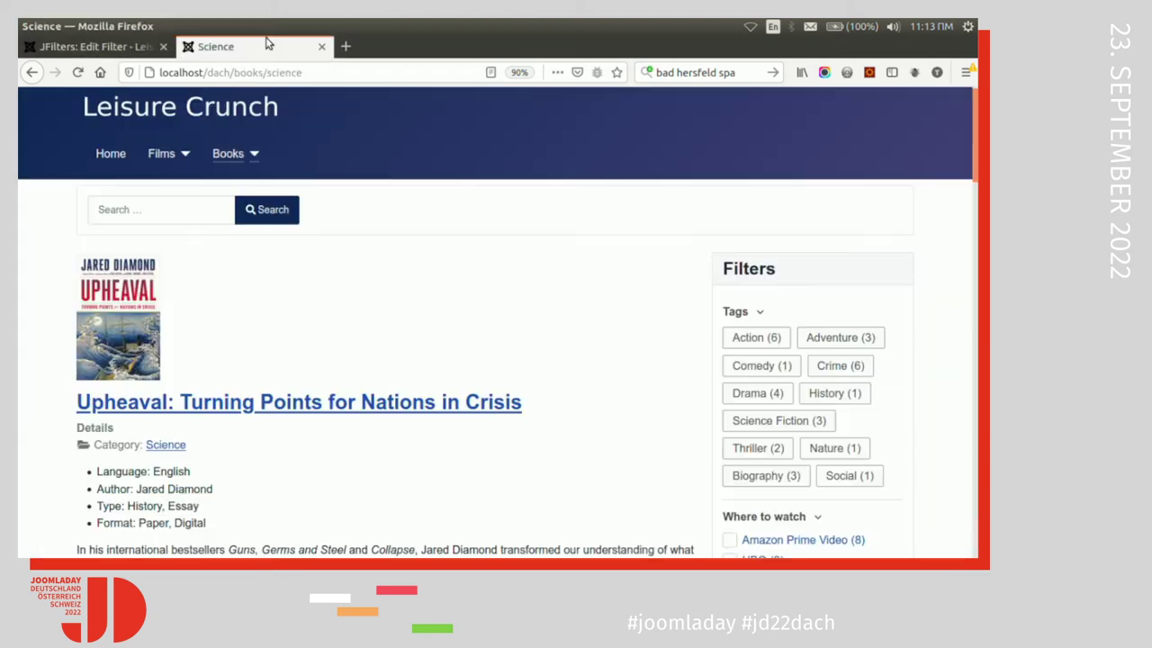
pyautogui.press('F5')
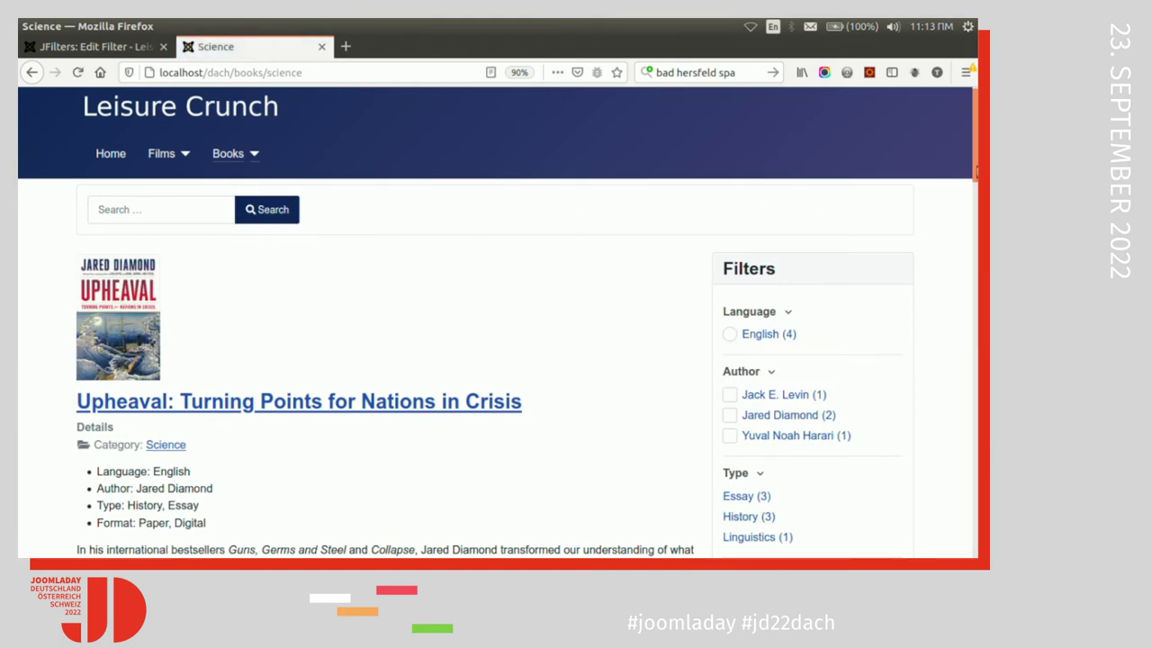
pyautogui.scroll(-2, 976, 189)
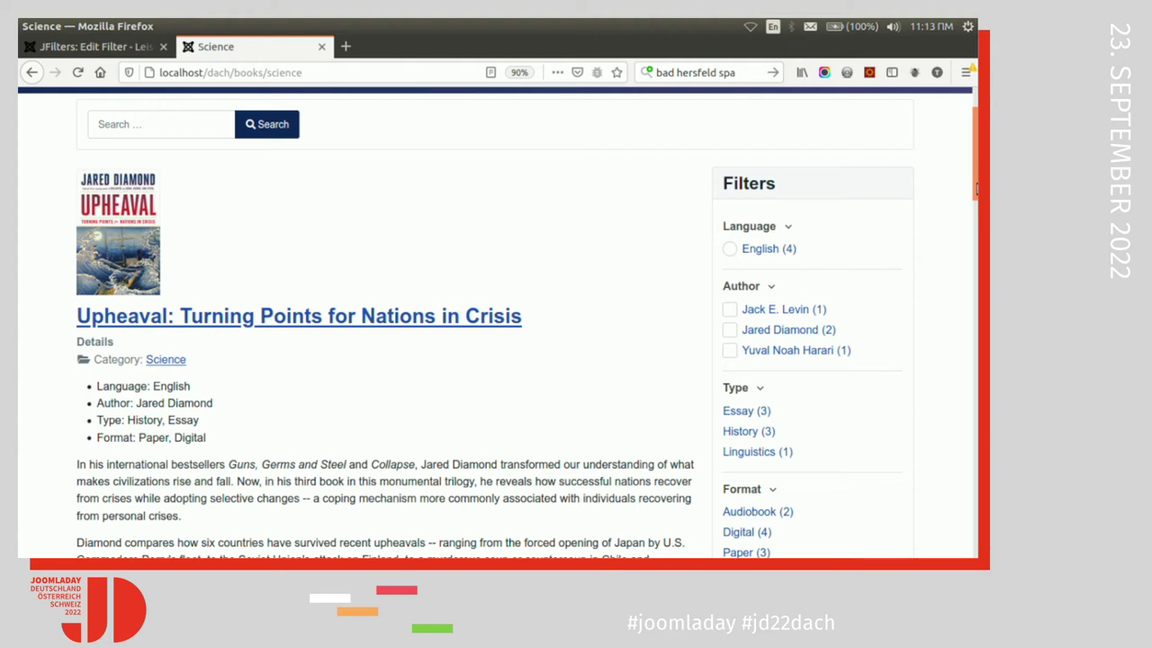
pyautogui.scroll(2, 539, 225)
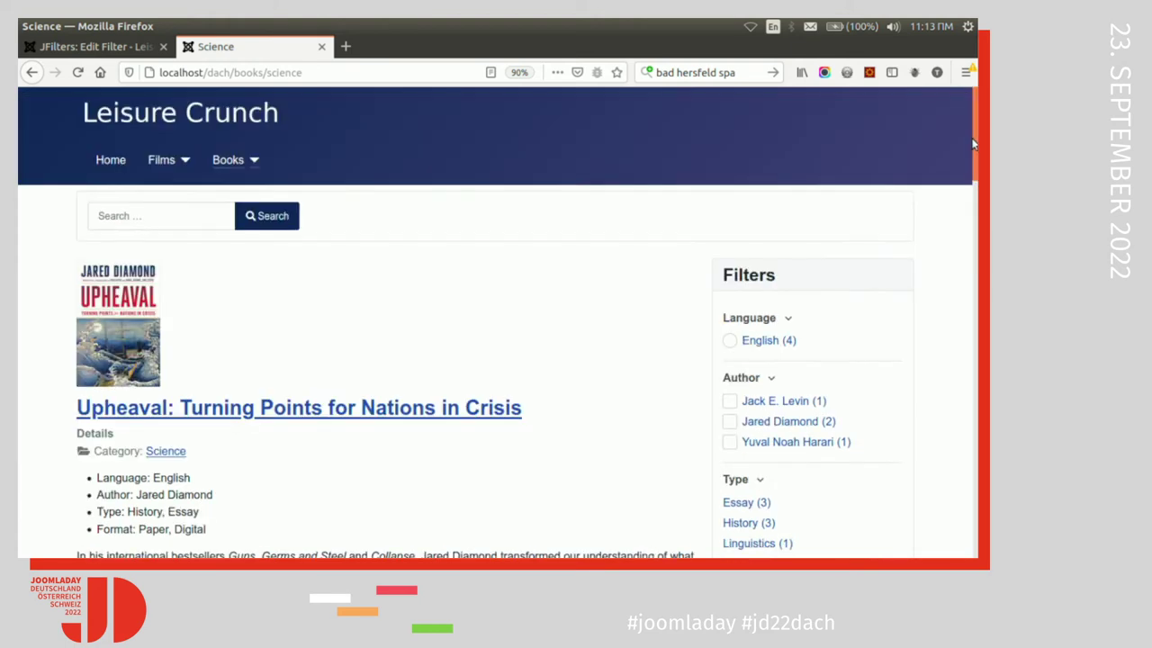
# - Open the Novel page under Books and review its Language, Author, Type and Format filters
pyautogui.click(250, 159)
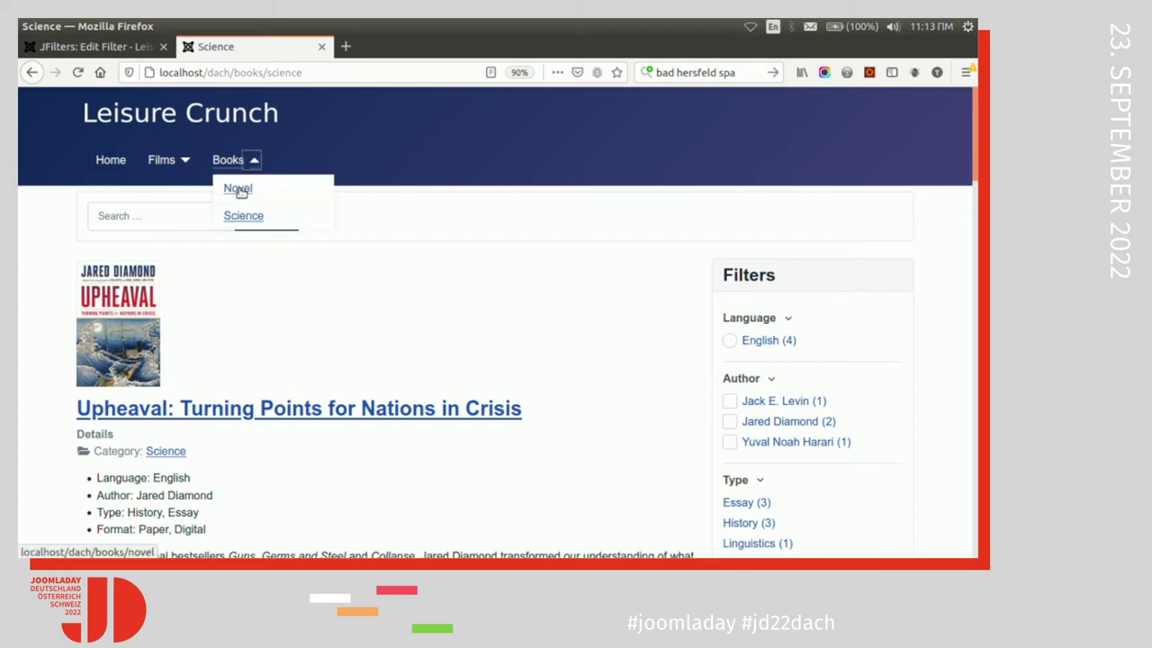
pyautogui.click(238, 189)
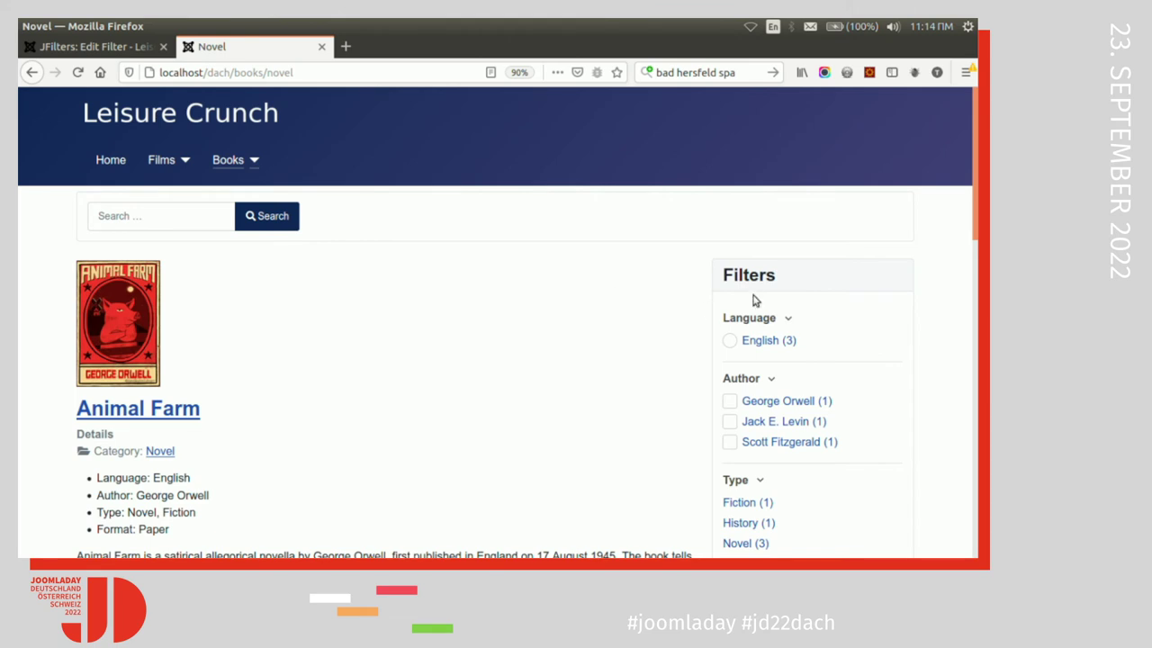
pyautogui.scroll(-2, 816, 299)
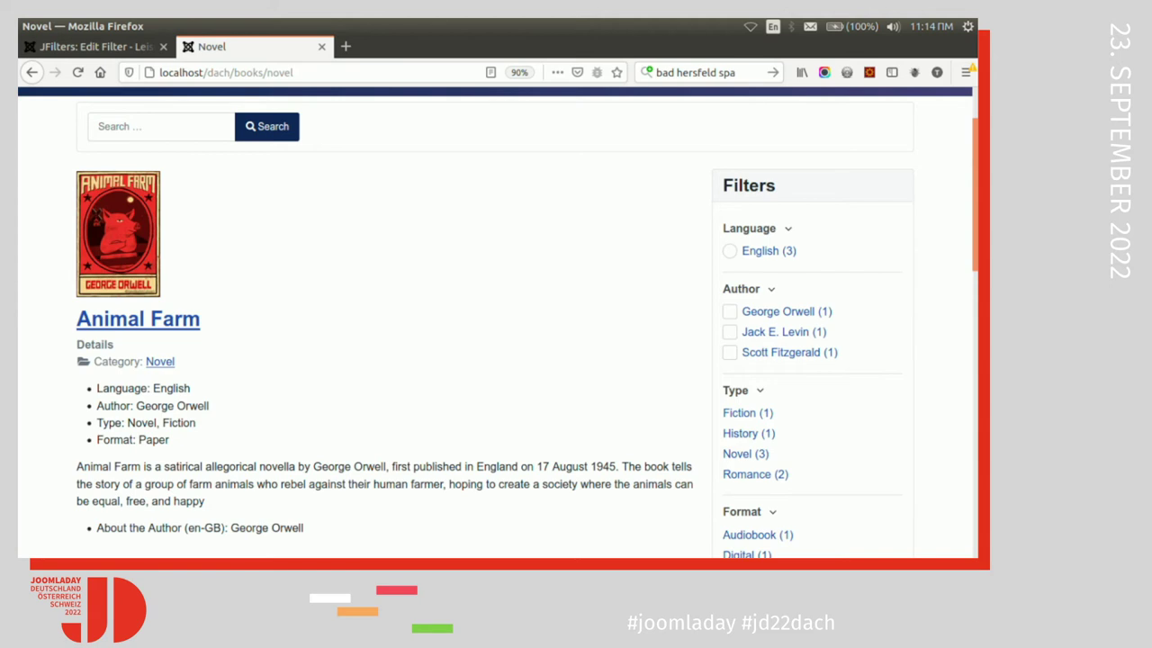
pyautogui.scroll(2, 495, 270)
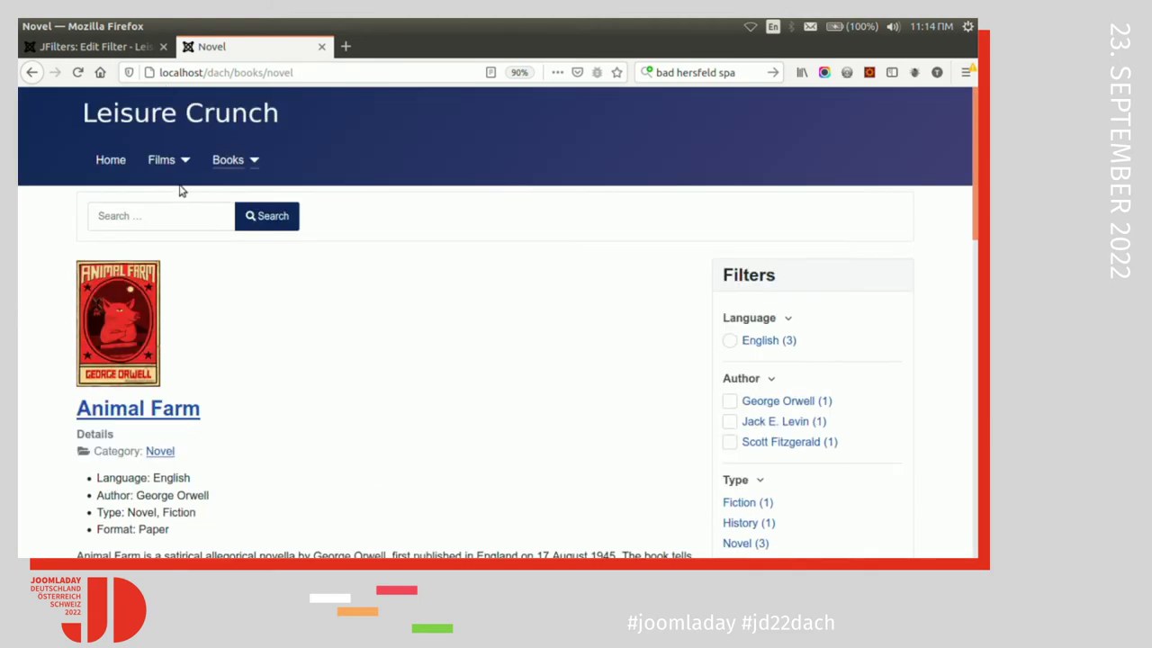
# - Search the site for "movies" using the suggested term and review the results and the filters offered
pyautogui.click(180, 214)
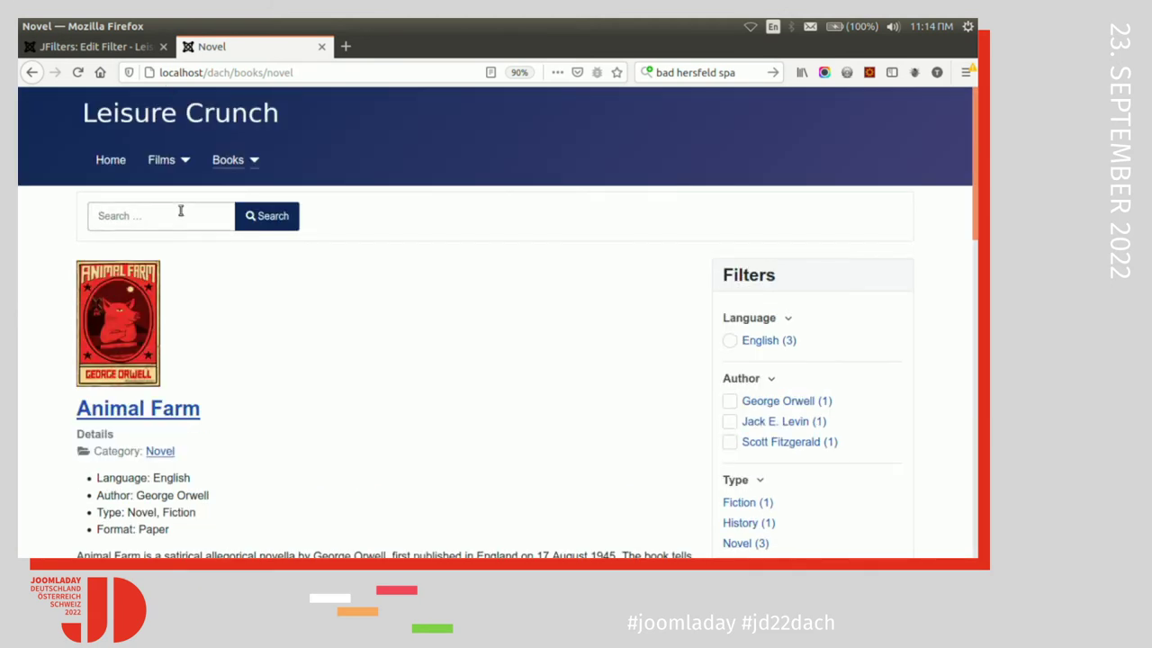
pyautogui.write('movie')
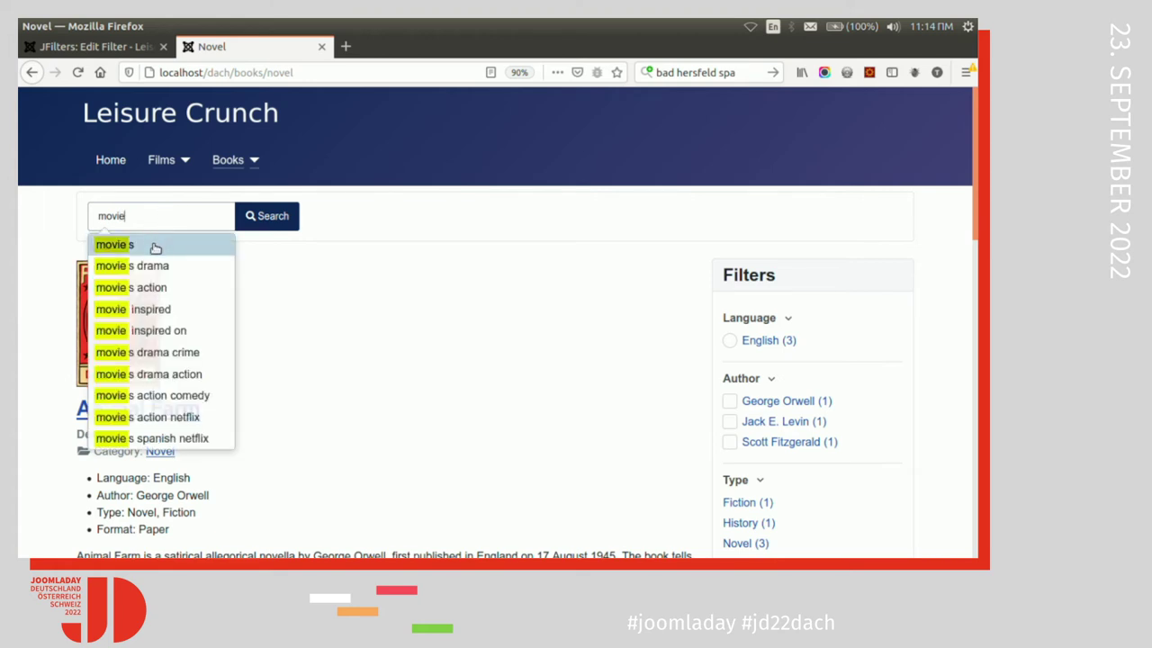
pyautogui.click(155, 248)
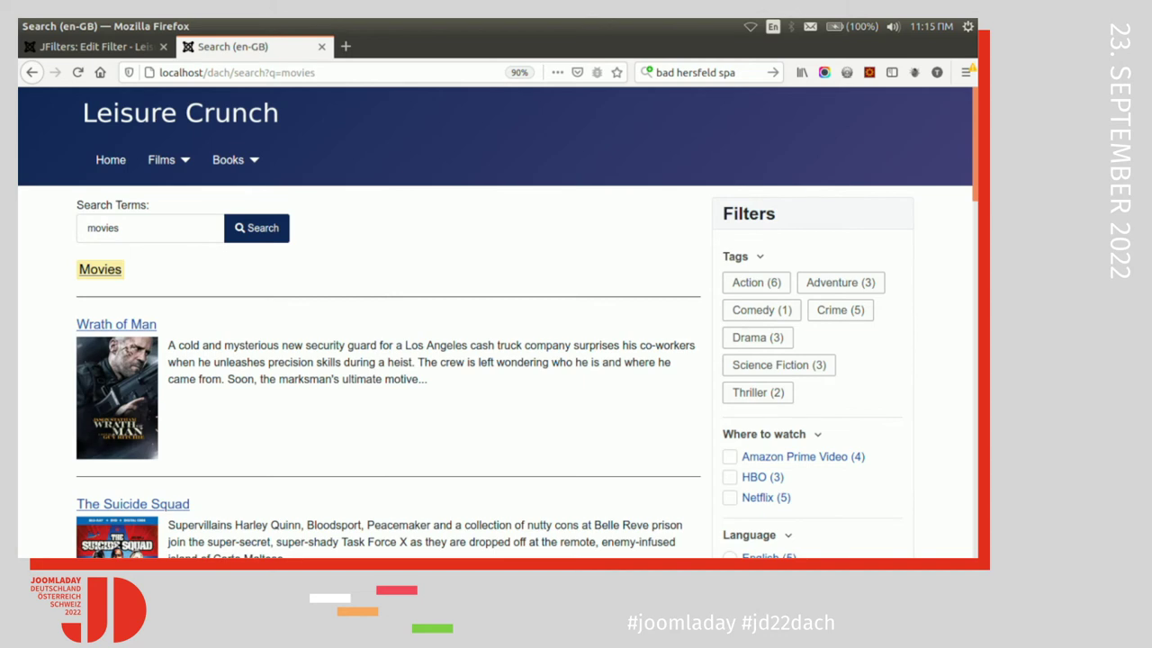
pyautogui.scroll(-2, 416, 347)
pyautogui.scroll(2, 416, 347)
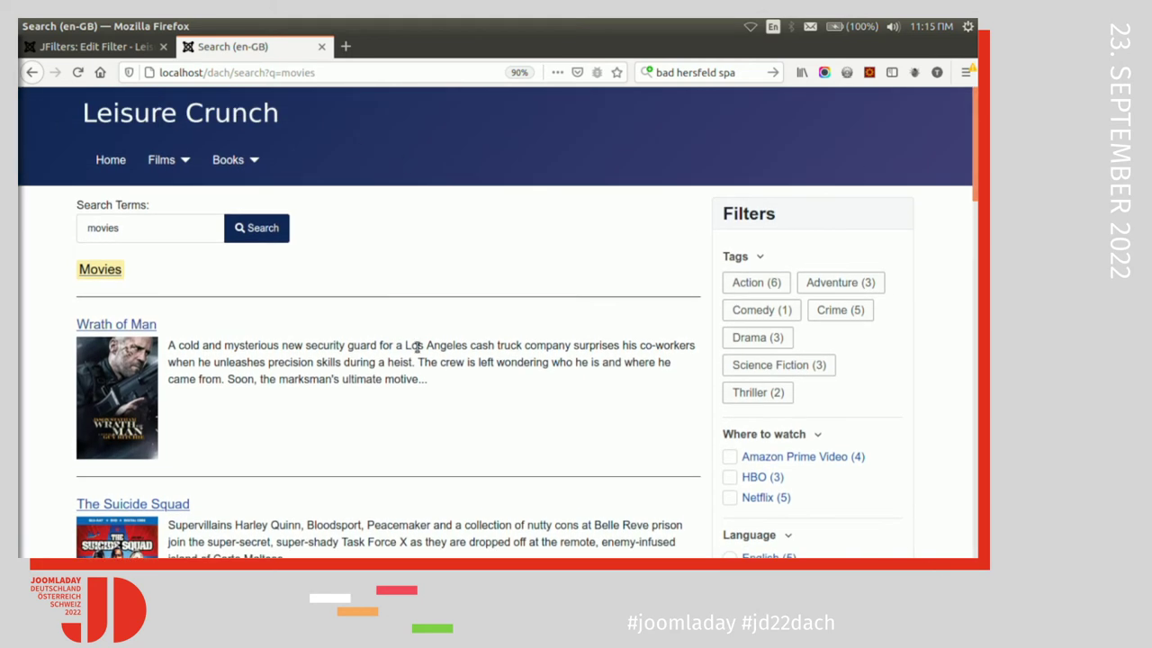
# - Replace the search term with the suggested term "book" and run the search
pyautogui.click(152, 227)
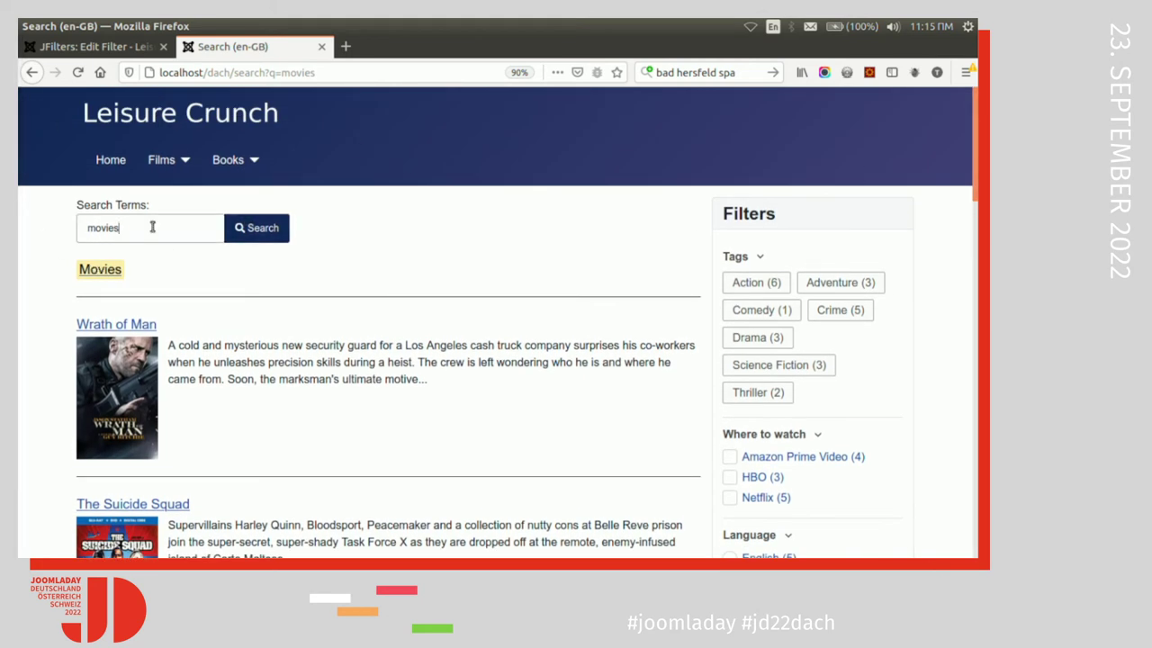
pyautogui.doubleClick(152, 227)
pyautogui.press('BackSpace')
pyautogui.write('bo')
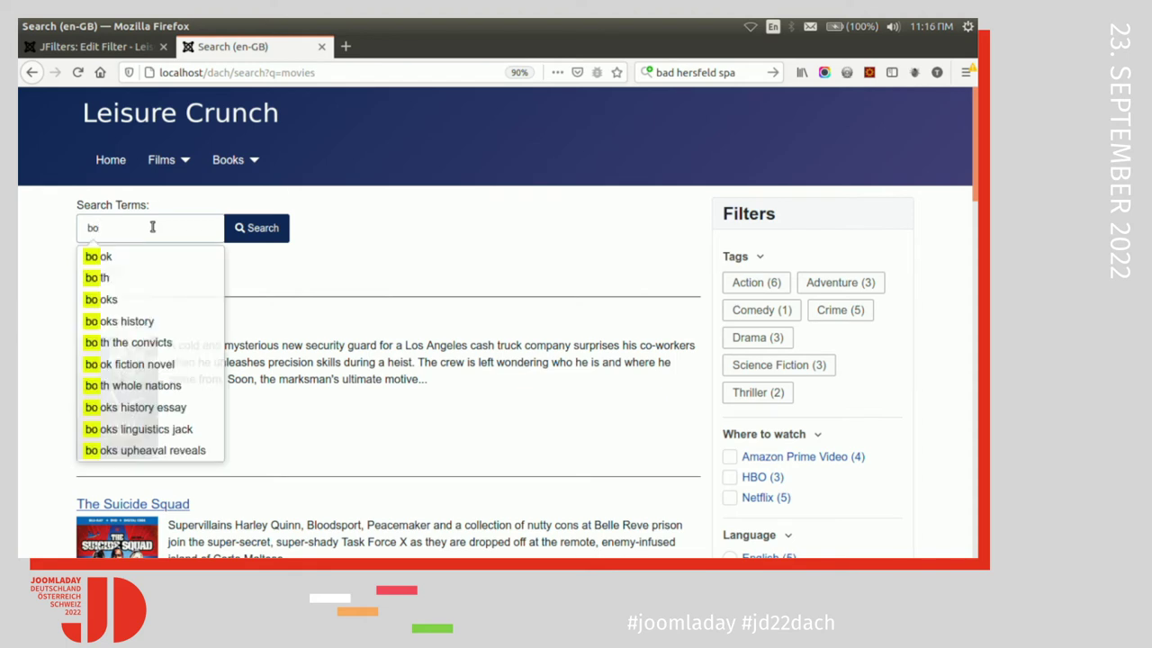
pyautogui.press('Down')
pyautogui.press('Return')
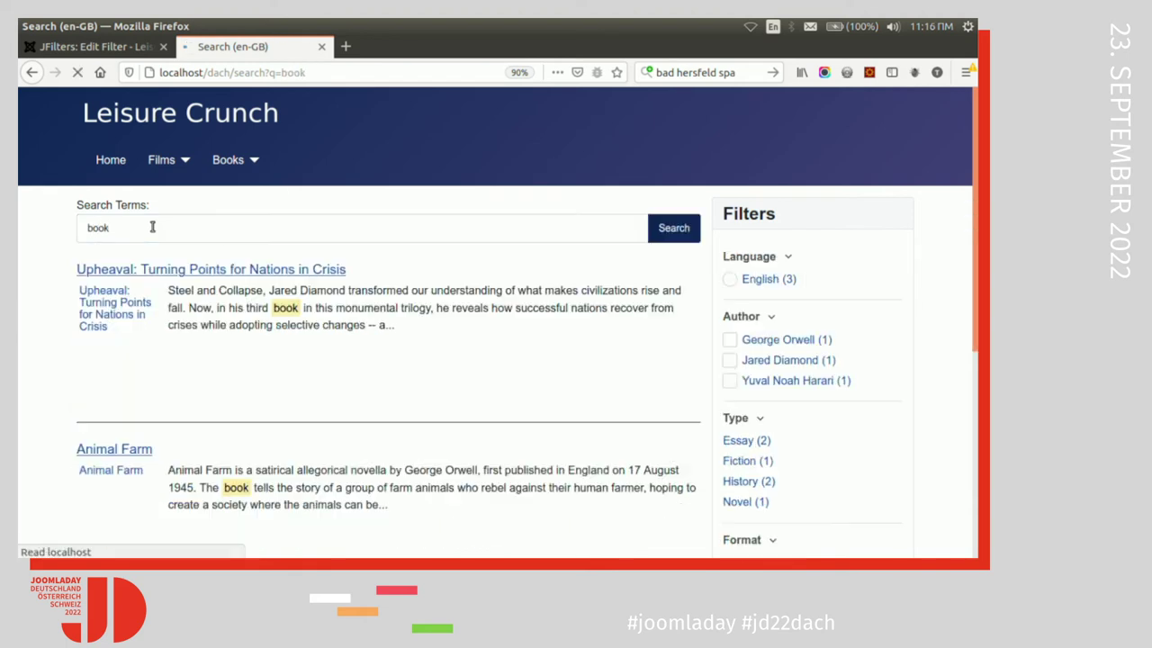
# - Test the Author filter on the book results with George Orwell, Jared Diamond and Yuval Noah Harari, and clear the author selection
pyautogui.click(800, 344)
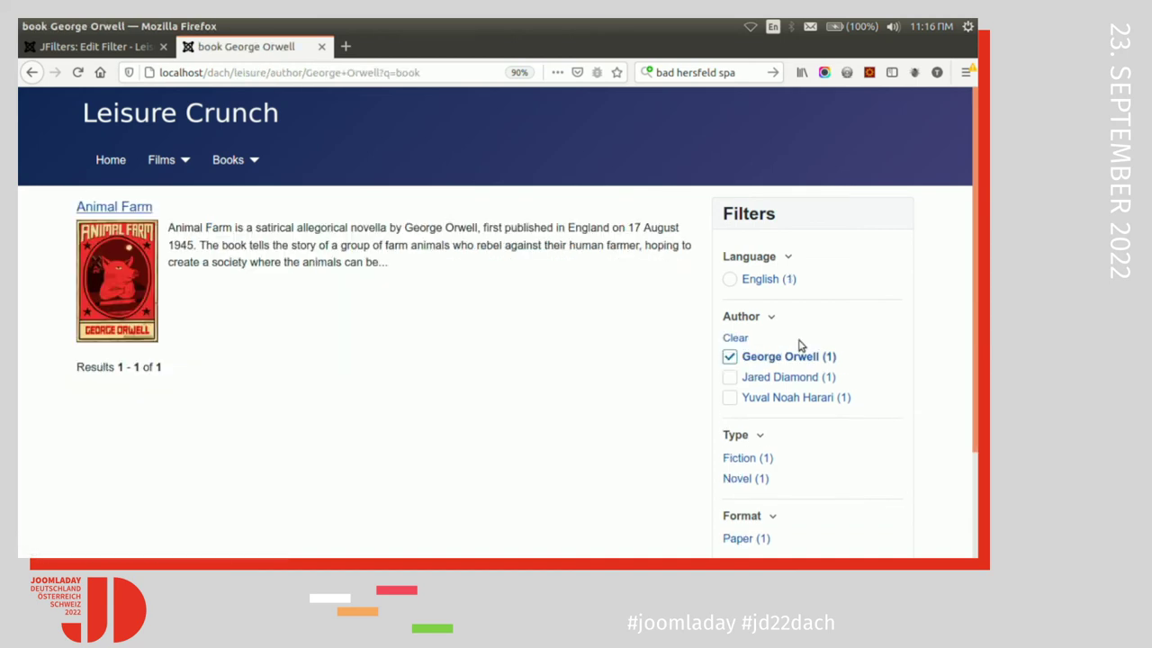
pyautogui.click(799, 379)
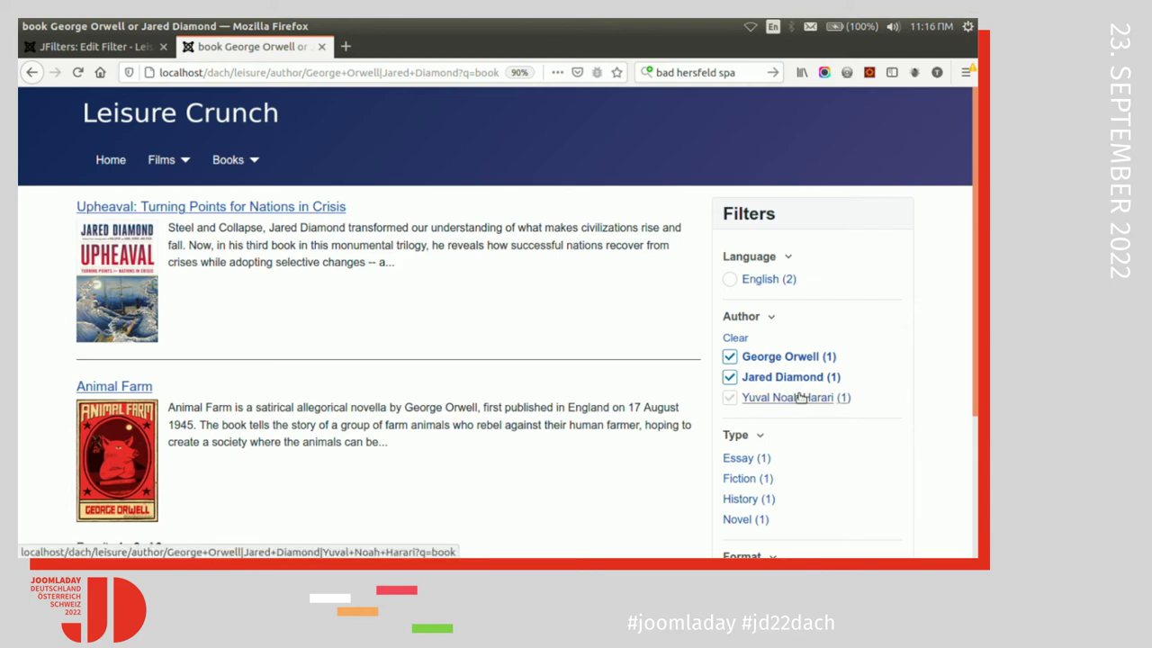
pyautogui.click(800, 397)
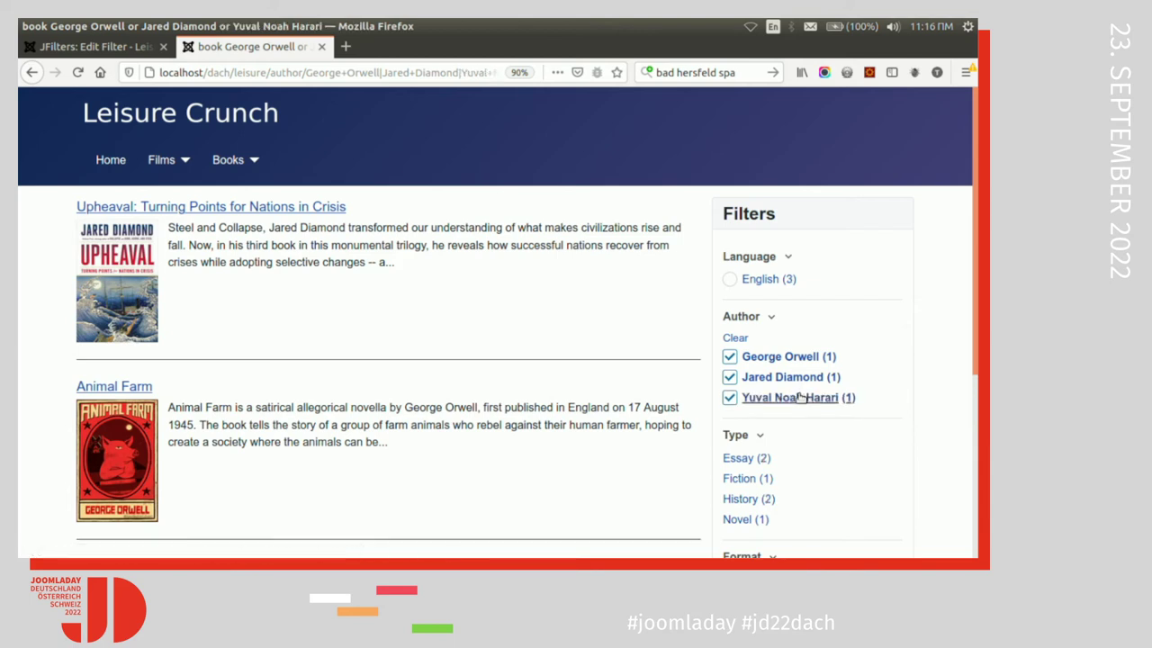
pyautogui.click(734, 339)
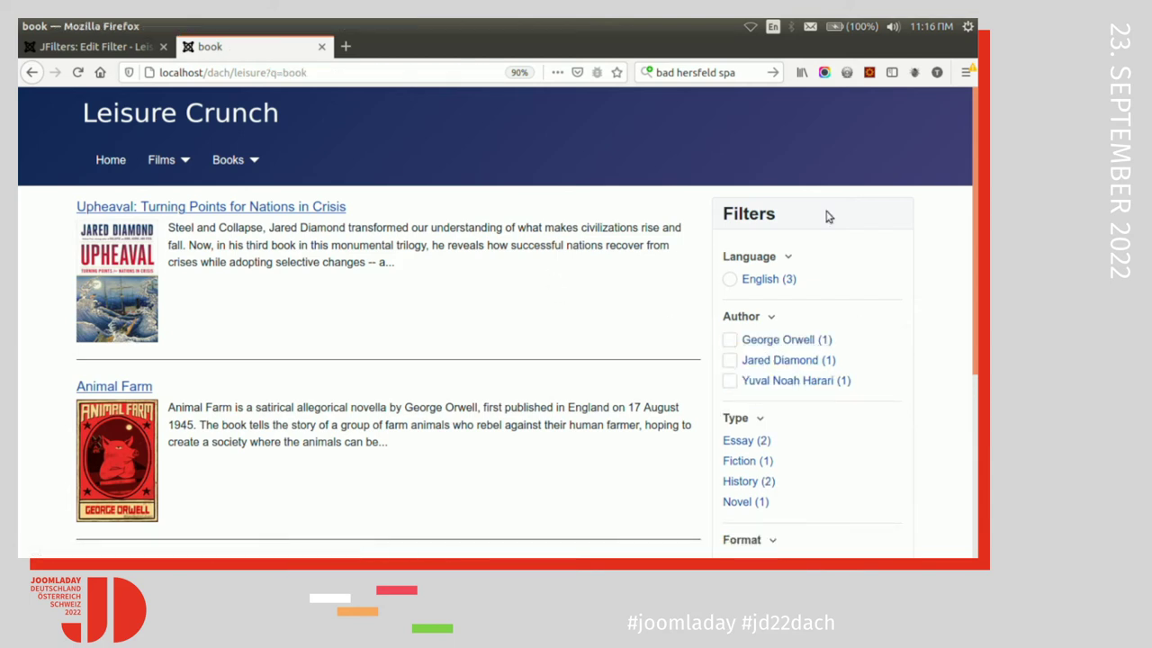
# - Close the Category filter's edit form in the JFilters administration and compare the filter list with the site's book results
pyautogui.click(58, 47)
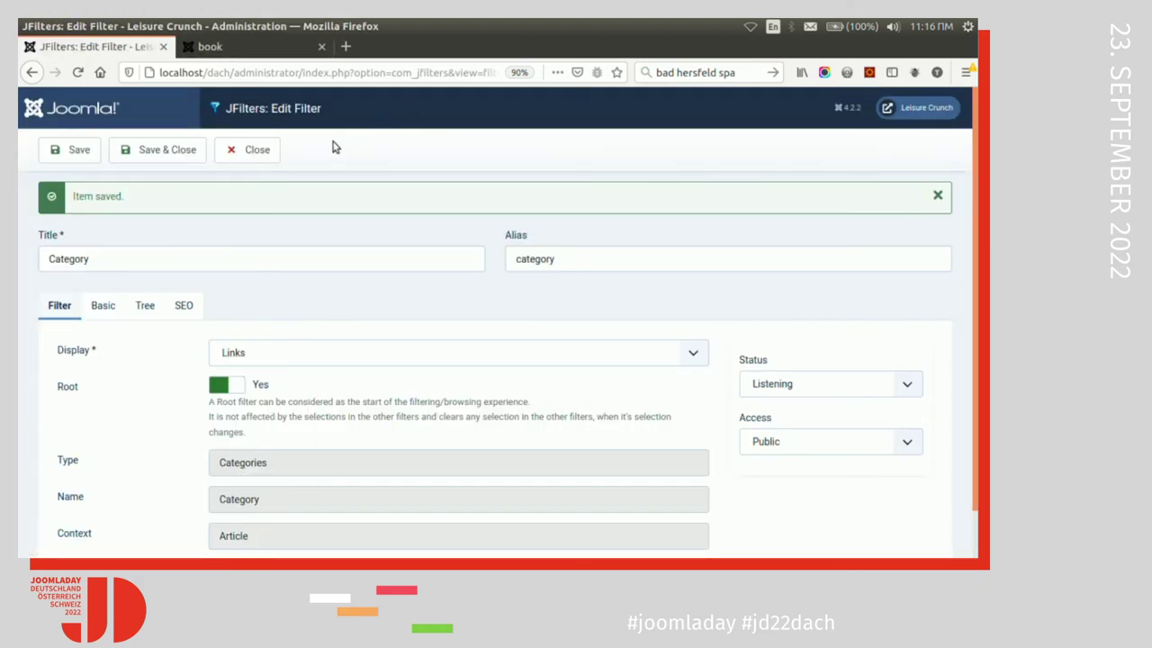
pyautogui.click(247, 154)
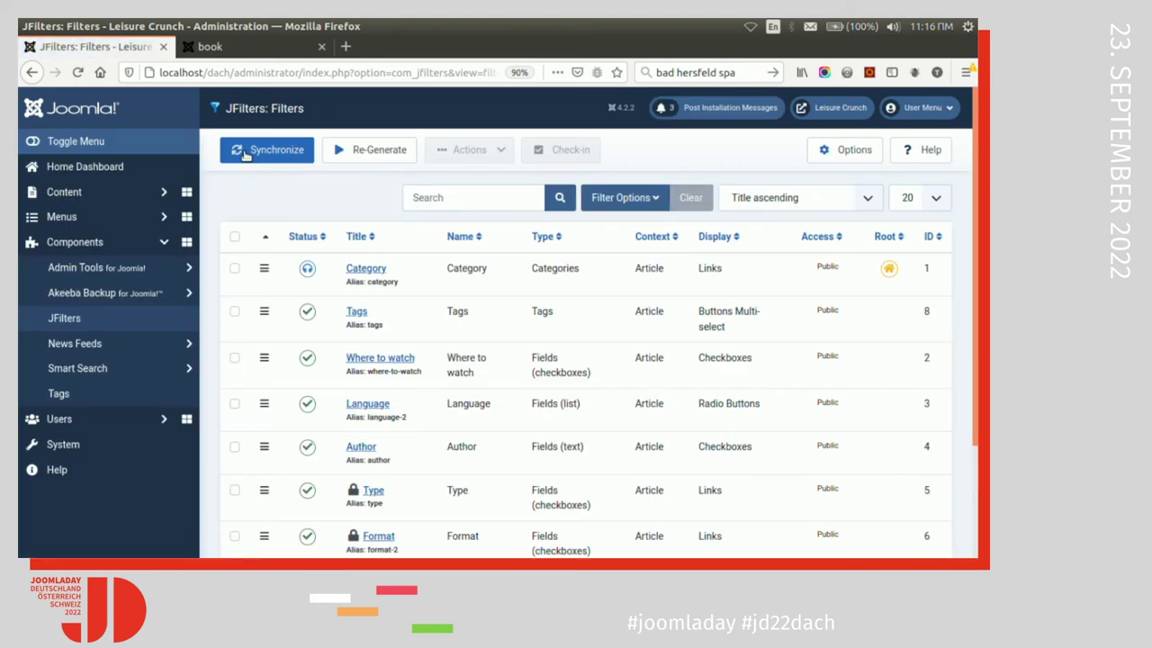
pyautogui.click(261, 43)
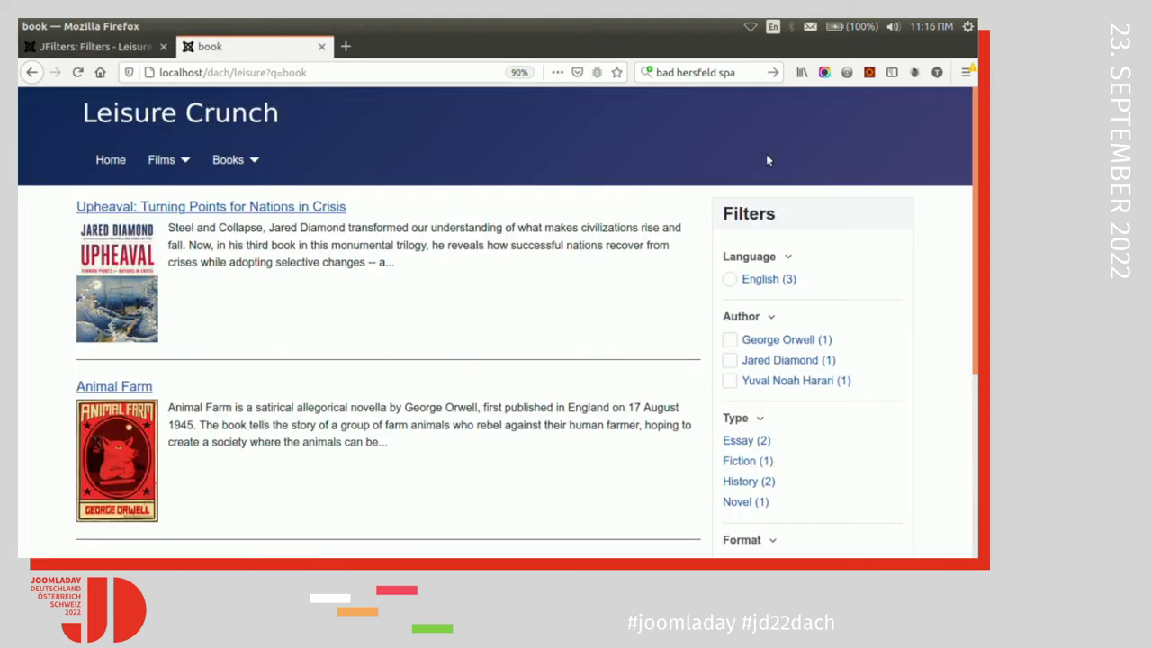
pyautogui.click(43, 54)
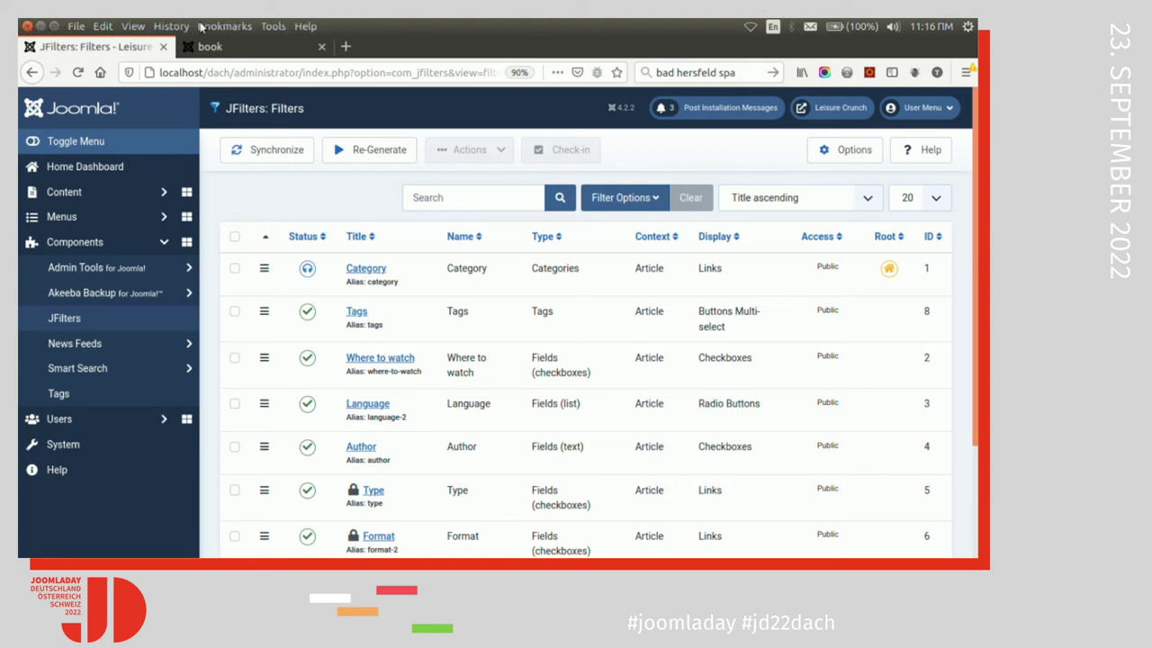
pyautogui.click(231, 46)
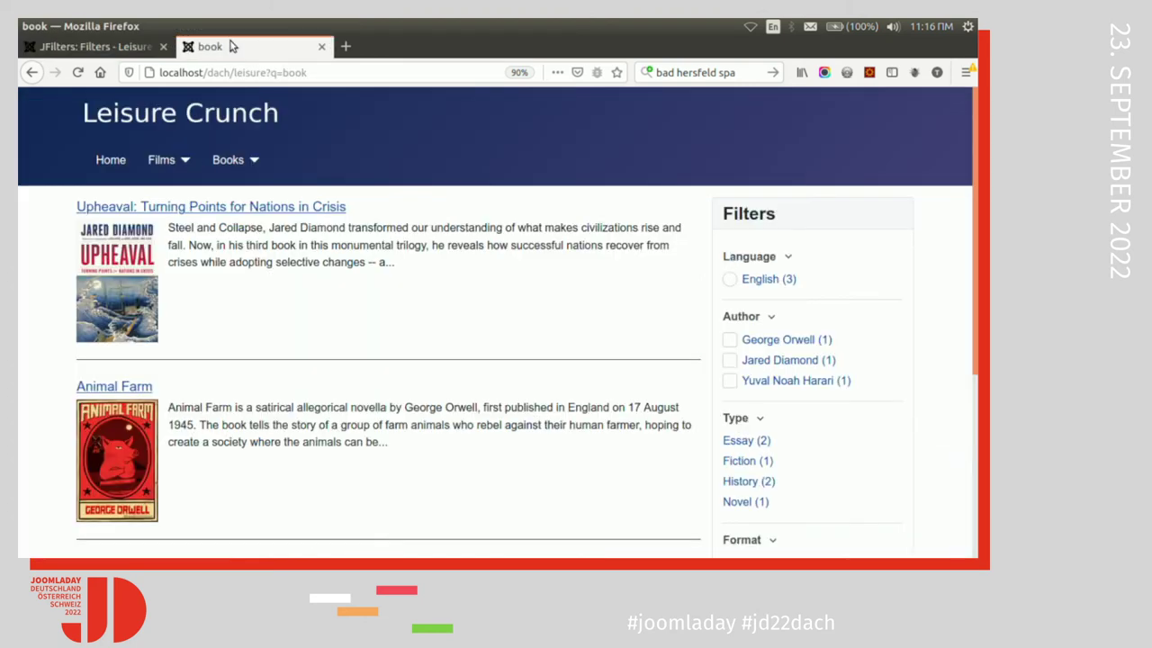
# - Open the site modules in the Joomla administration and unpublish the Filters module
pyautogui.click(60, 49)
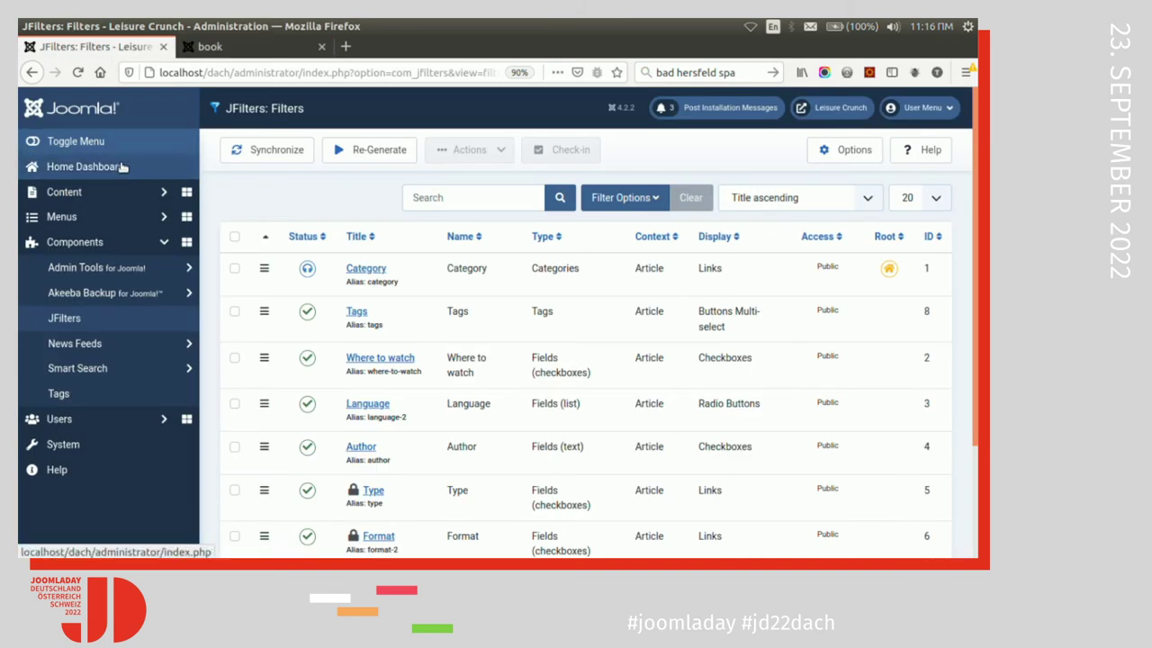
pyautogui.click(127, 190)
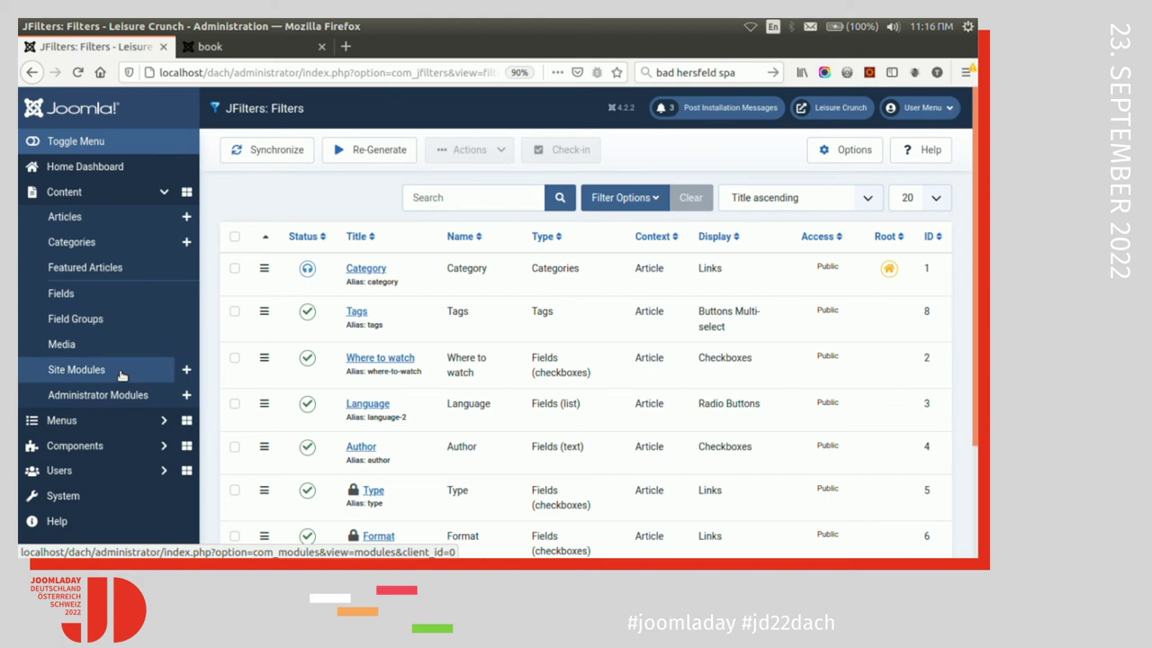
pyautogui.click(76, 369)
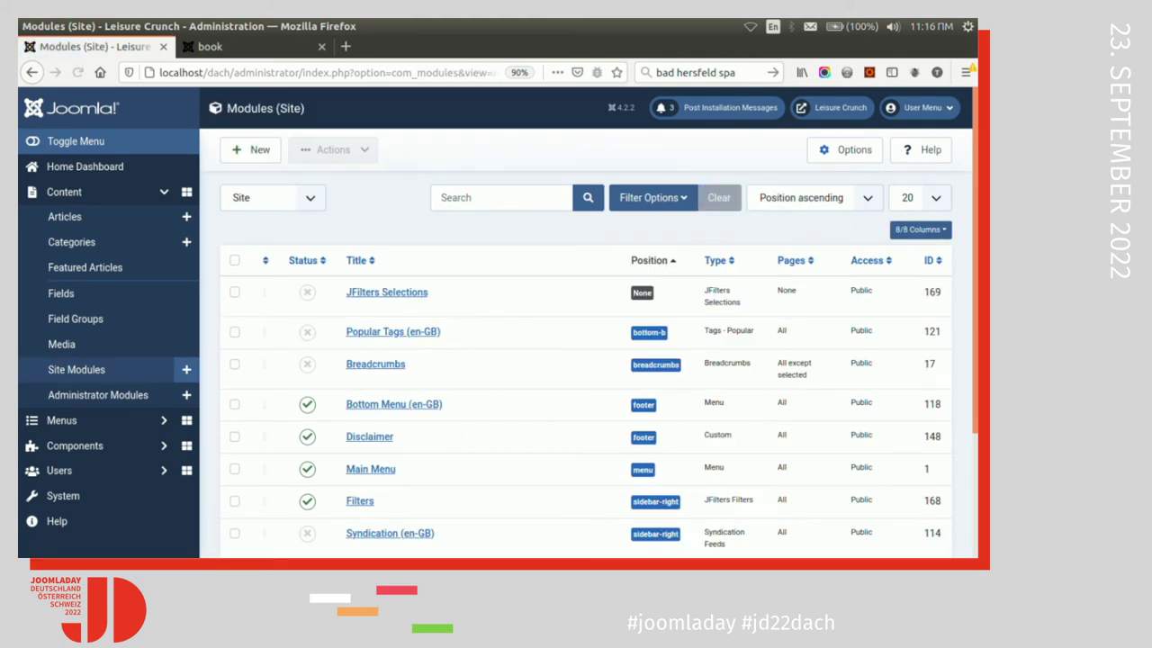
pyautogui.scroll(-2, 630, 276)
pyautogui.scroll(-1, 975, 302)
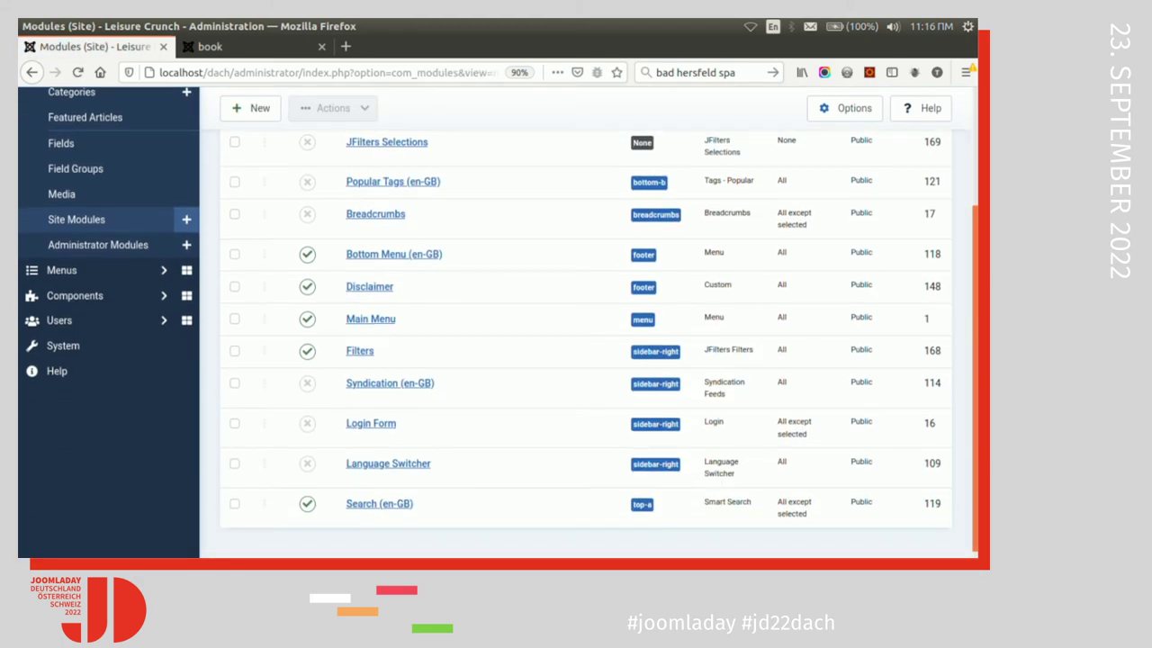
pyautogui.scroll(1, 976, 302)
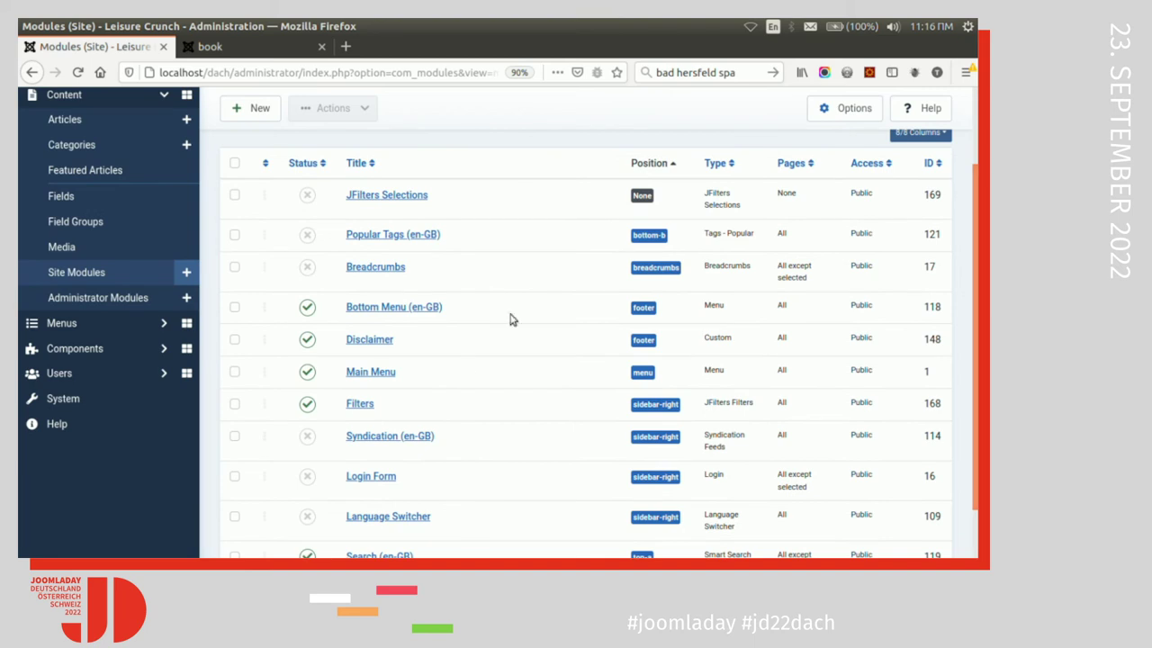
pyautogui.click(309, 404)
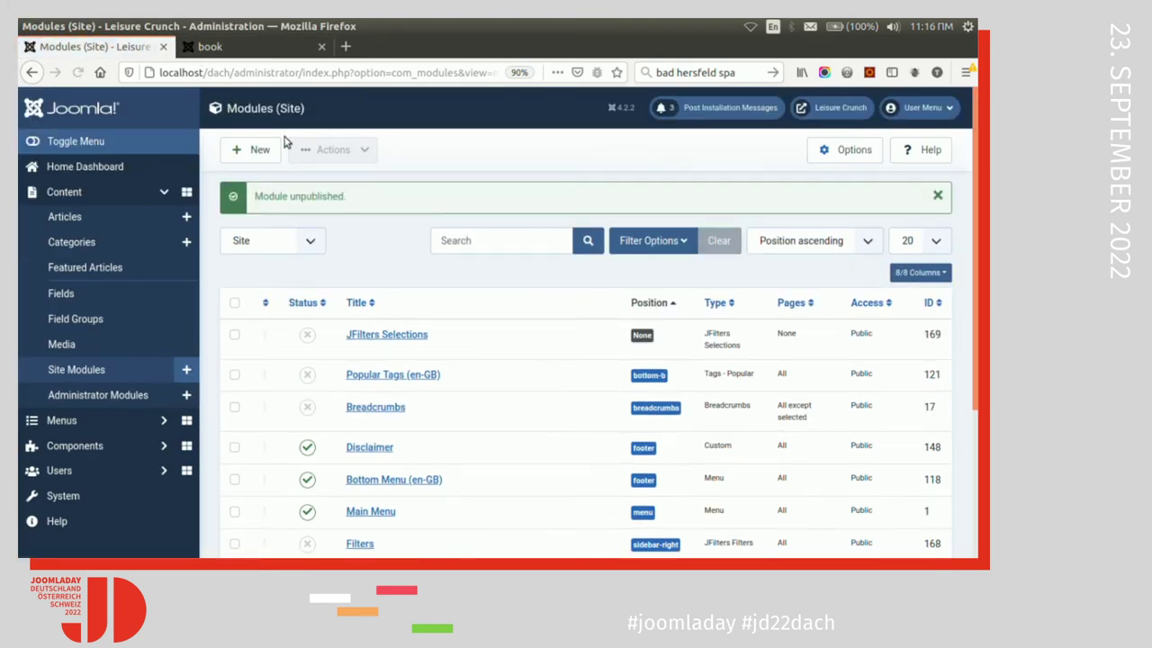
# - Start a new site module of the type JFilters Filters, searching the module types for "fi"
pyautogui.click(258, 149)
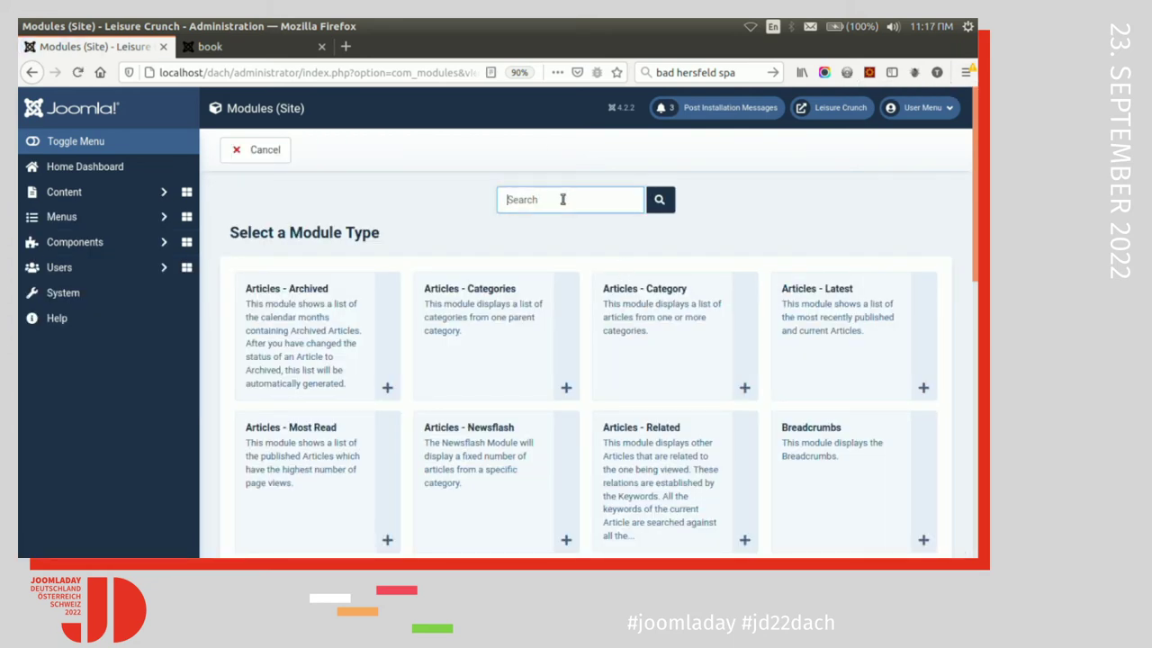
pyautogui.write('fi')
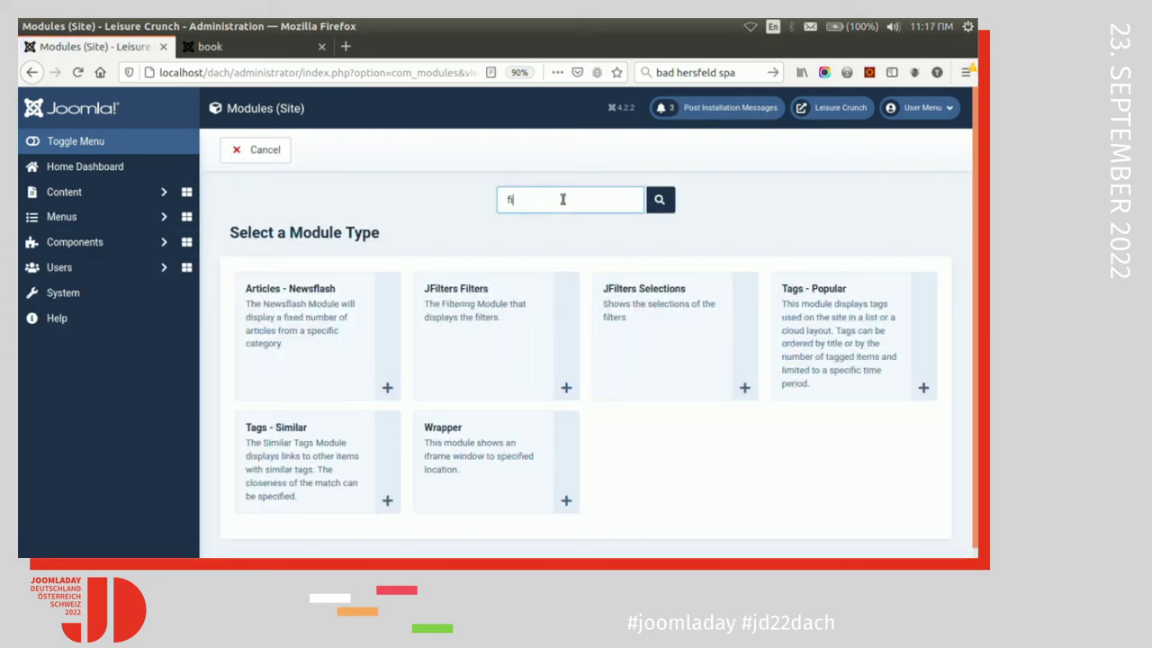
pyautogui.click(561, 349)
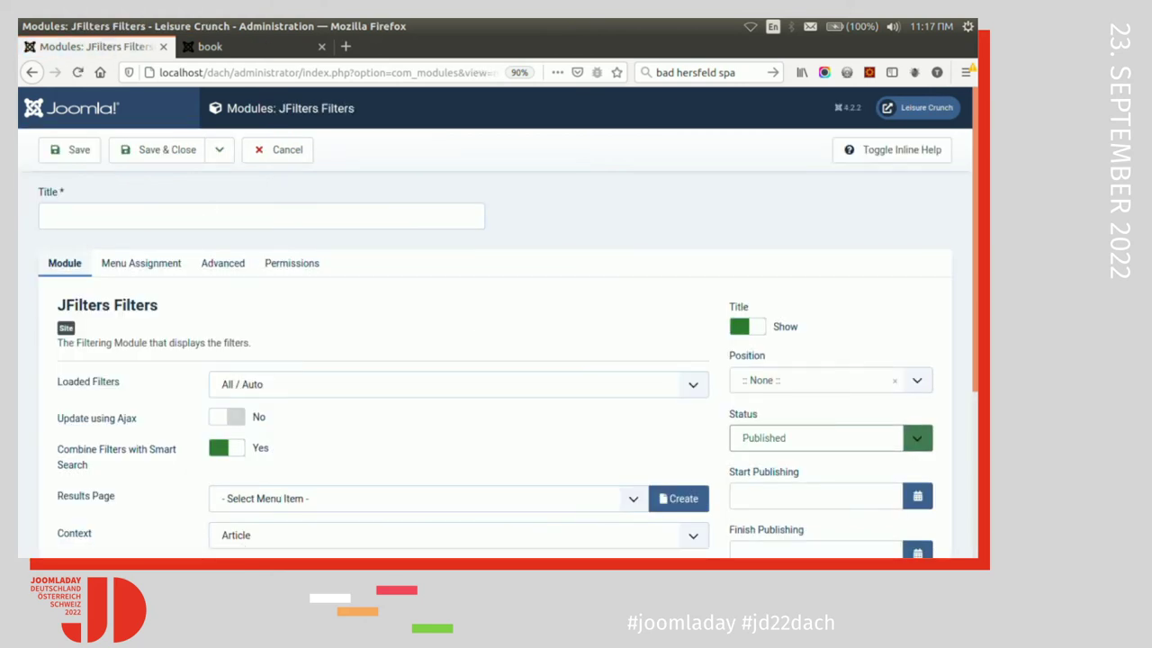
# - Set the new module's Loaded Filters to Select and choose Tags as its filter
pyautogui.scroll(-3, 941, 408)
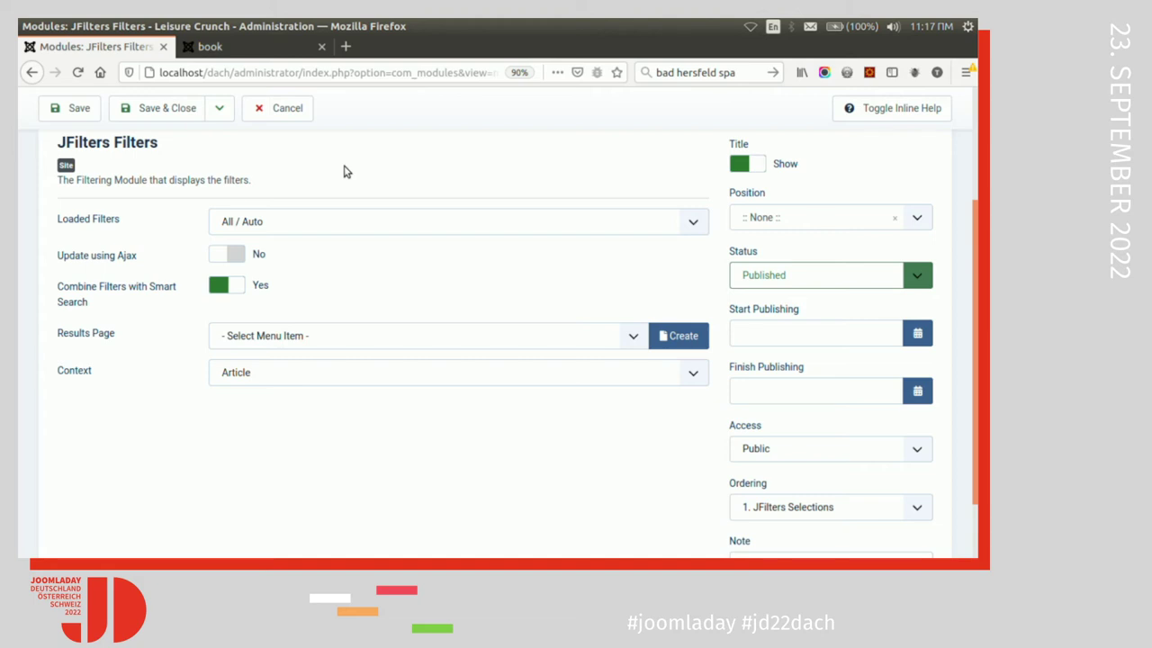
pyautogui.click(272, 221)
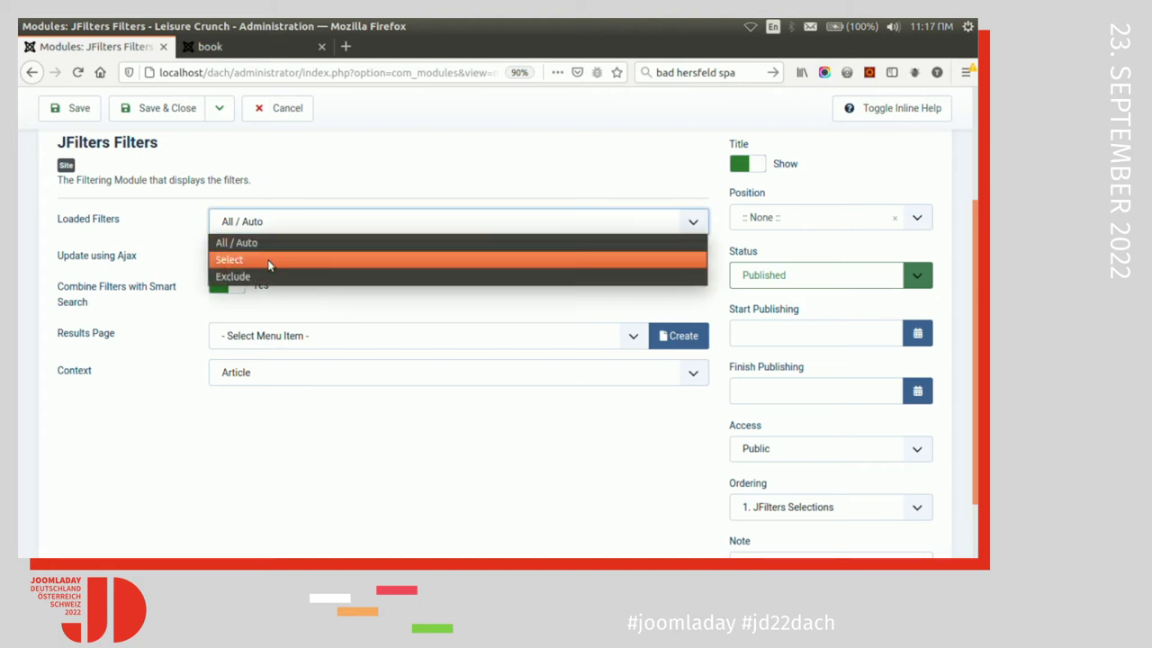
pyautogui.click(270, 261)
pyautogui.click(293, 257)
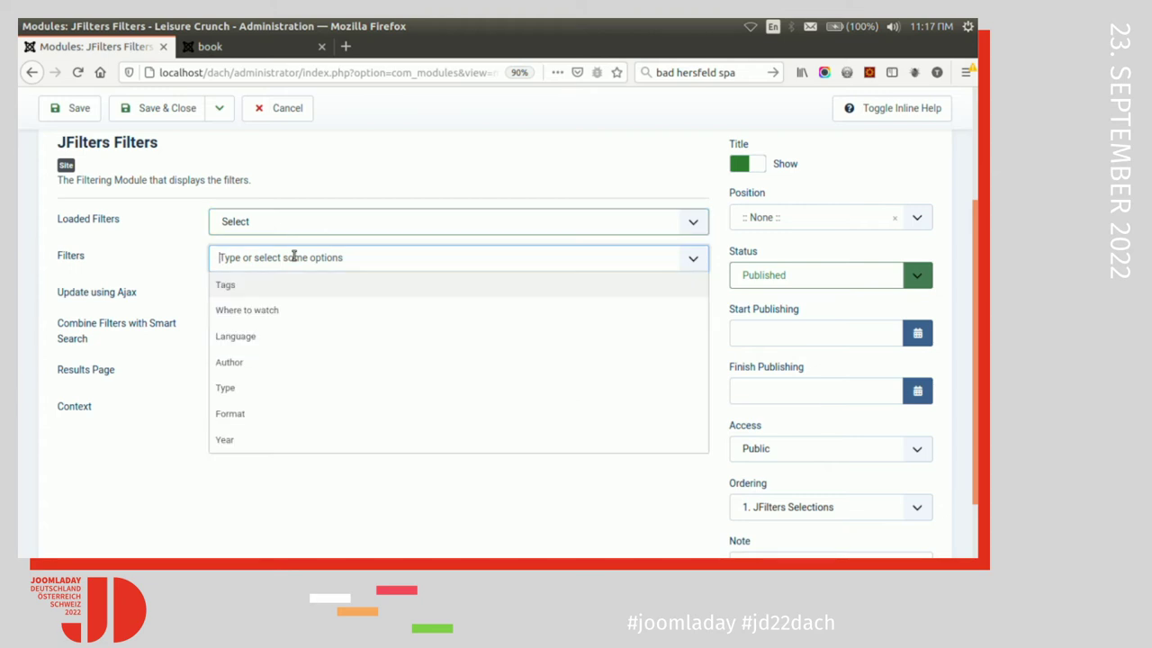
pyautogui.write('tags')
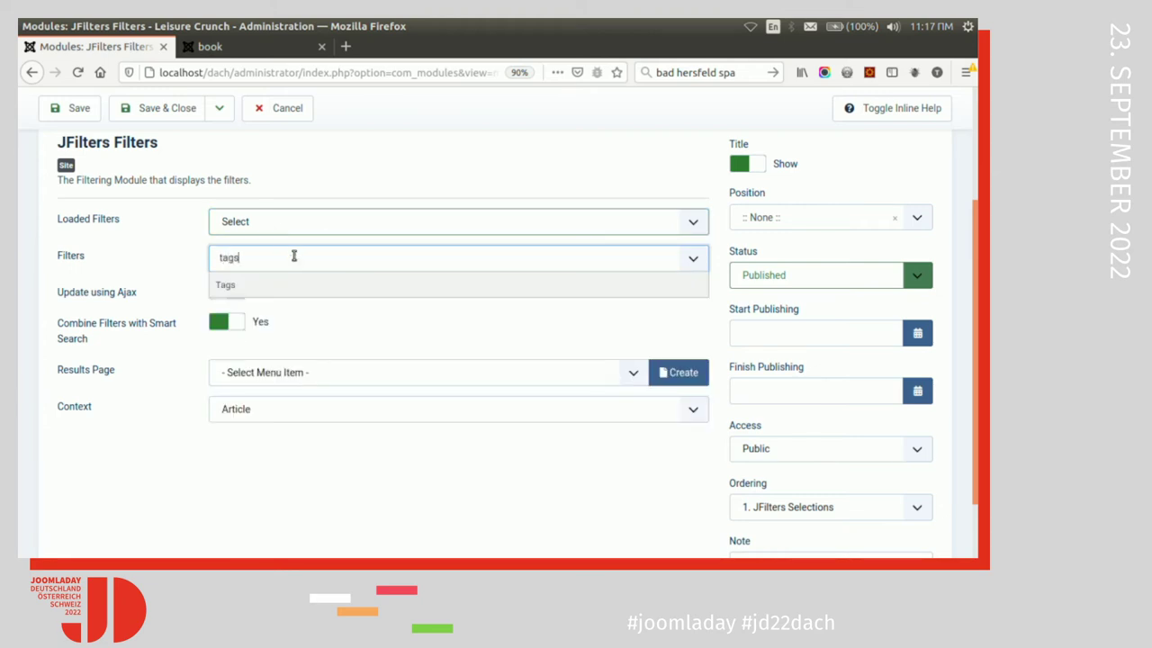
pyautogui.click(294, 283)
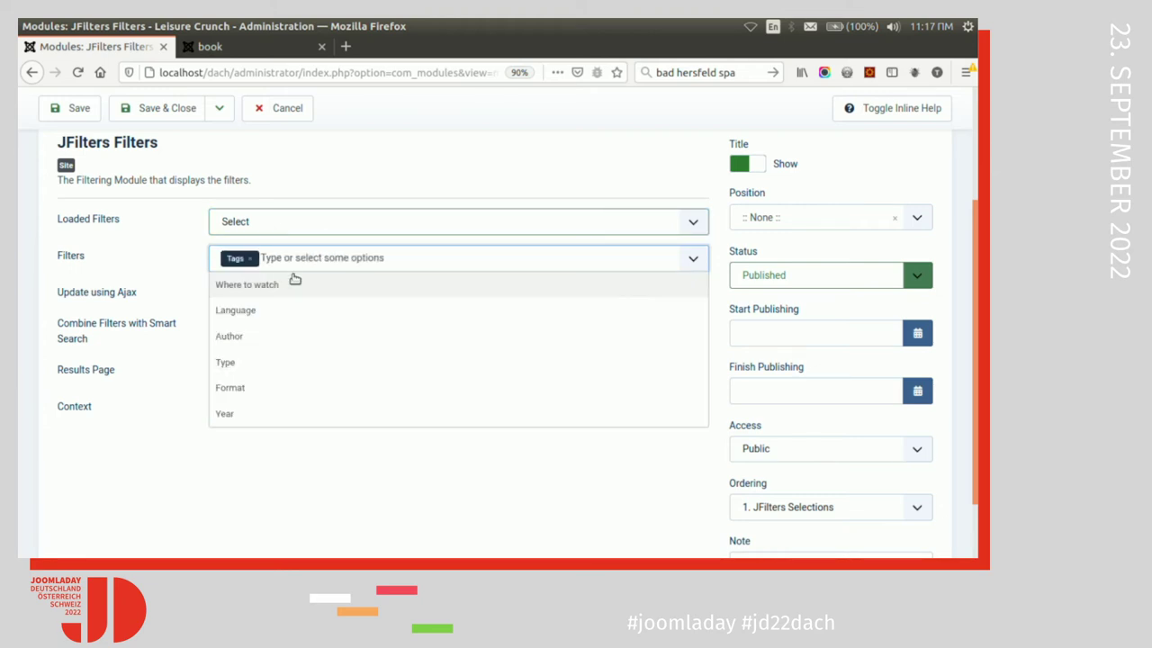
pyautogui.click(327, 192)
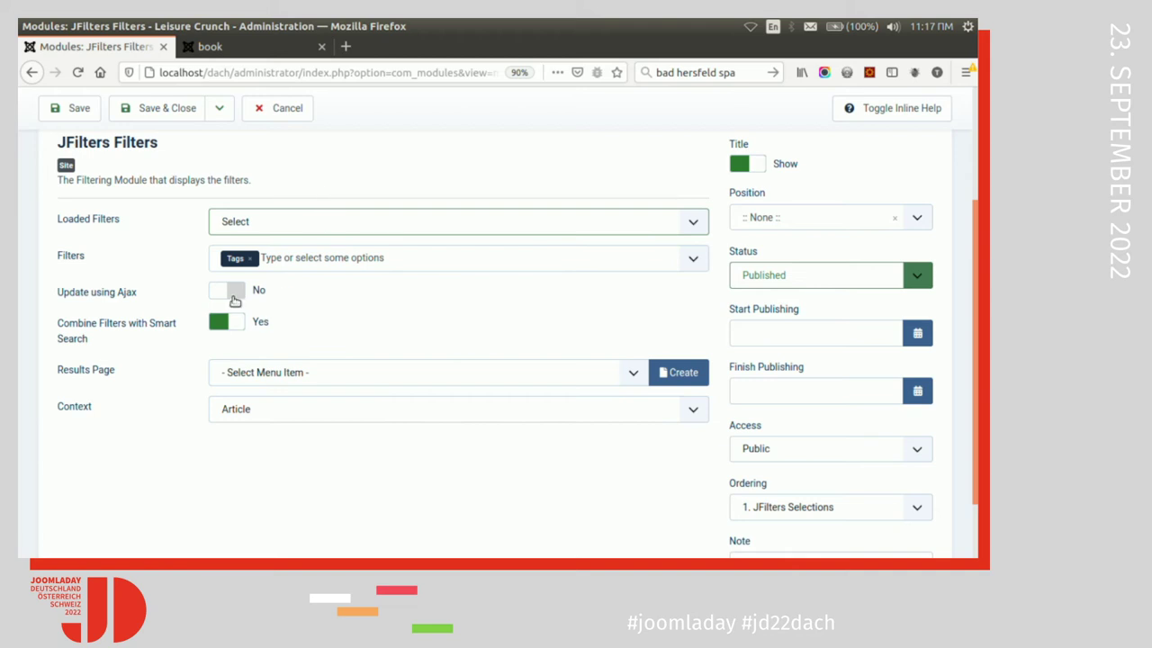
# - Enable Update using Ajax for the new module and set its position to Sidebar-right
pyautogui.click(234, 299)
pyautogui.click(804, 223)
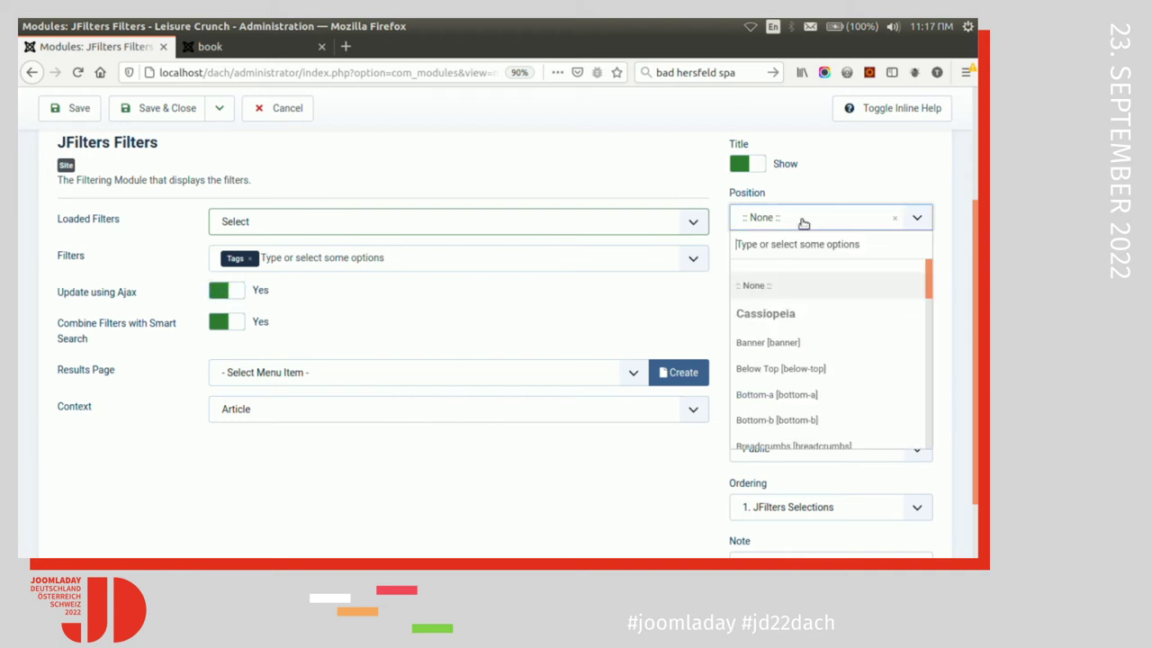
pyautogui.write('si')
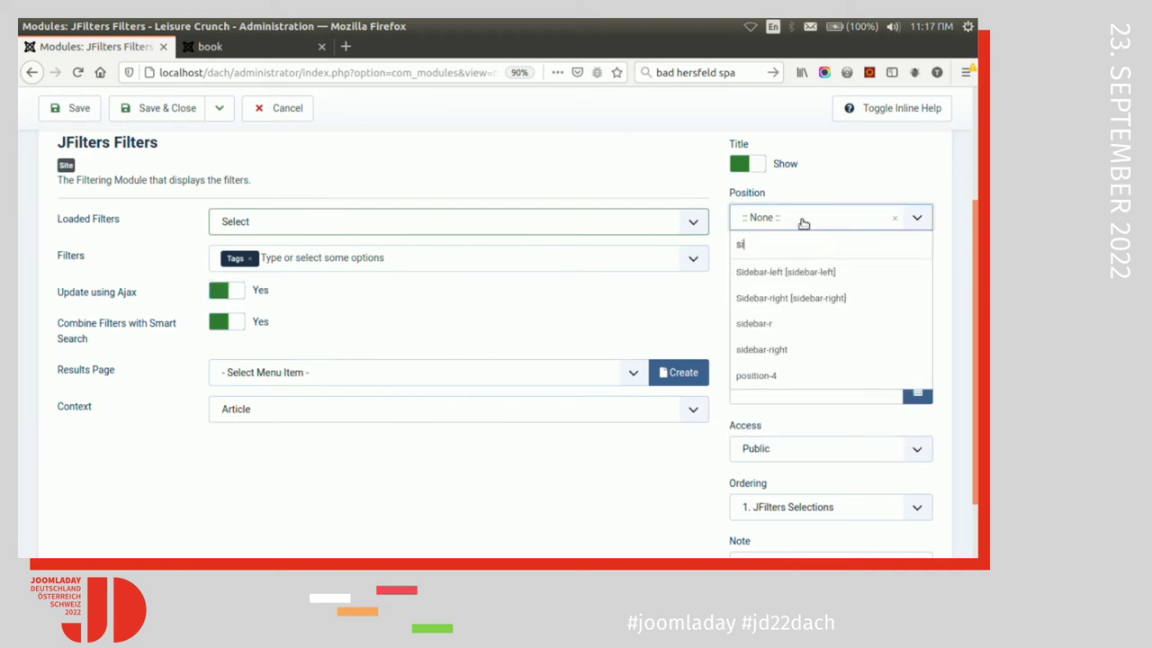
pyautogui.click(837, 297)
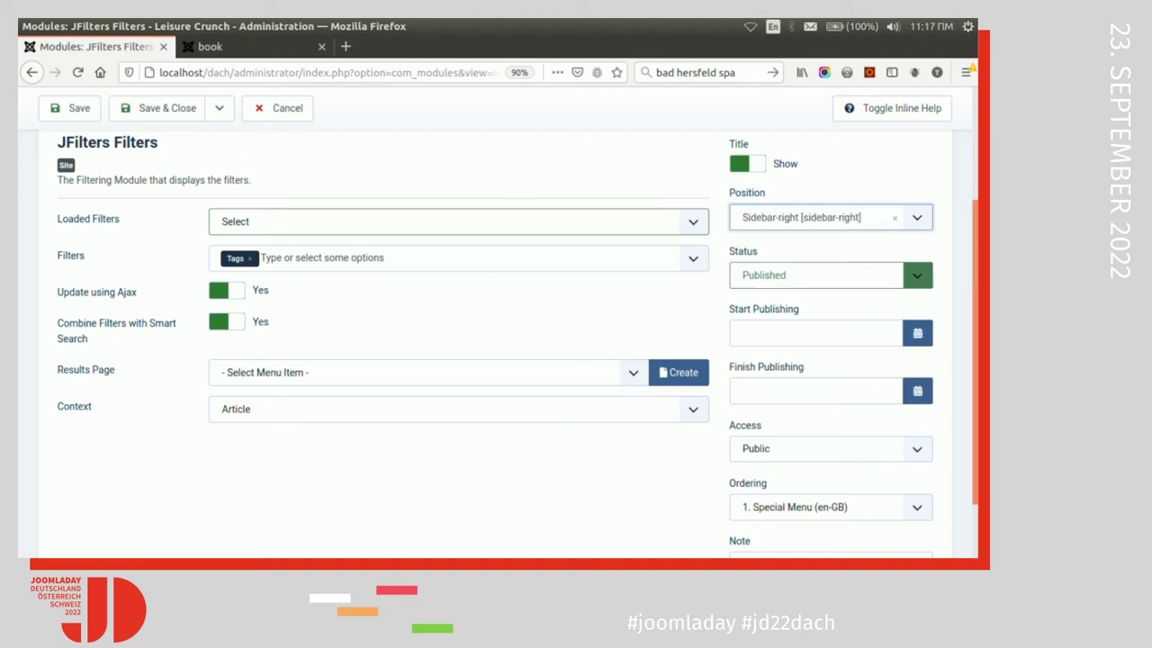
pyautogui.scroll(3, 950, 178)
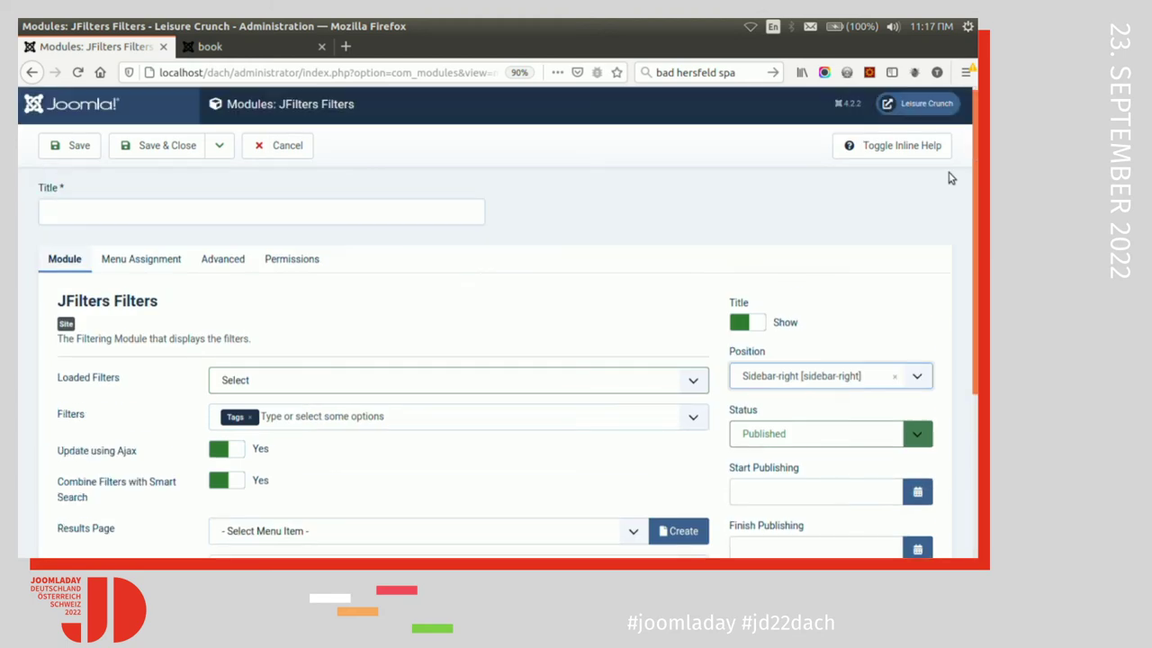
# - Title the new module "Tags", hide its title on the site and save the module
pyautogui.click(108, 208)
pyautogui.write('Tags')
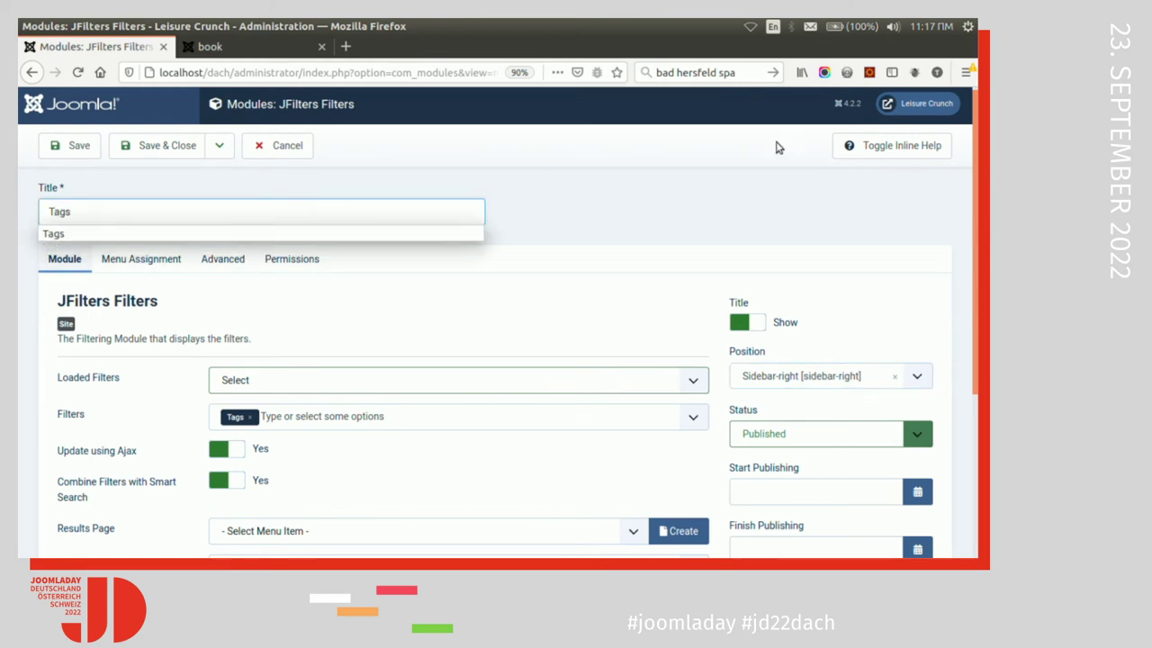
pyautogui.click(750, 324)
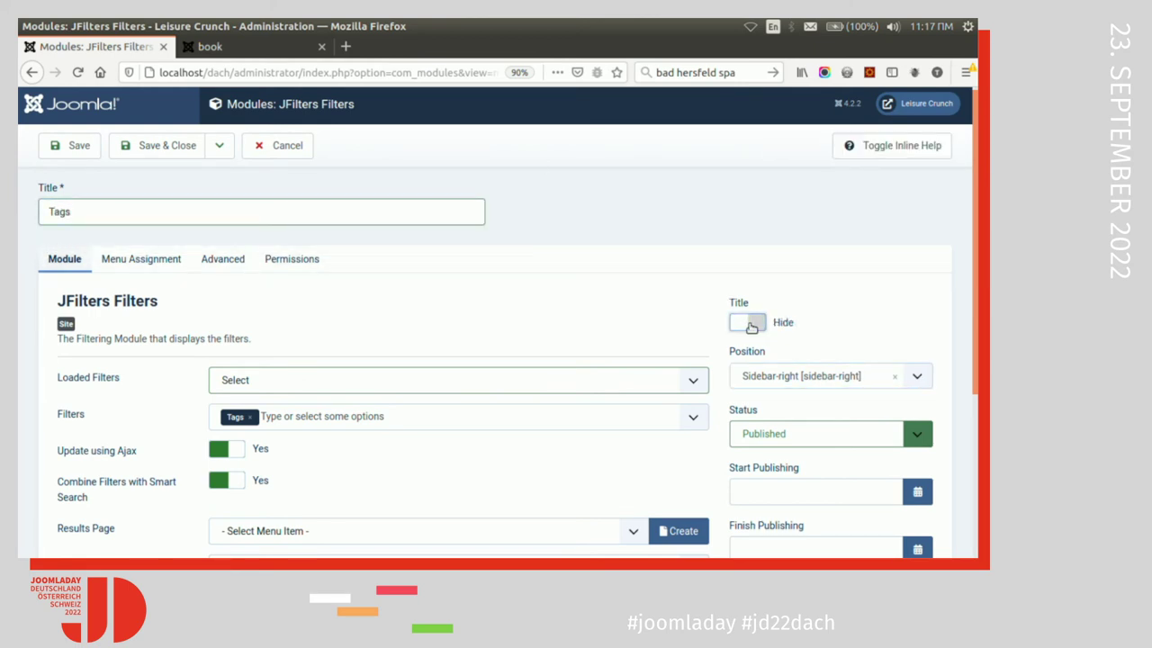
pyautogui.click(163, 263)
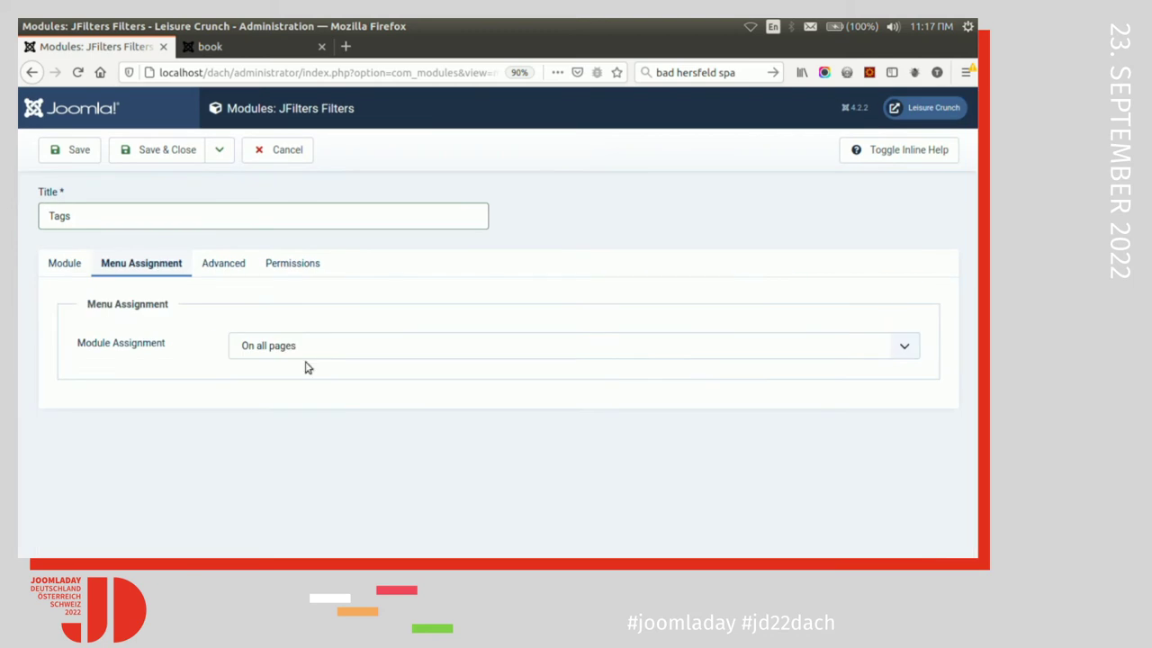
pyautogui.click(81, 146)
# - Check the book search results page on the site and review the Tags module's settings and menu assignment
pyautogui.click(244, 48)
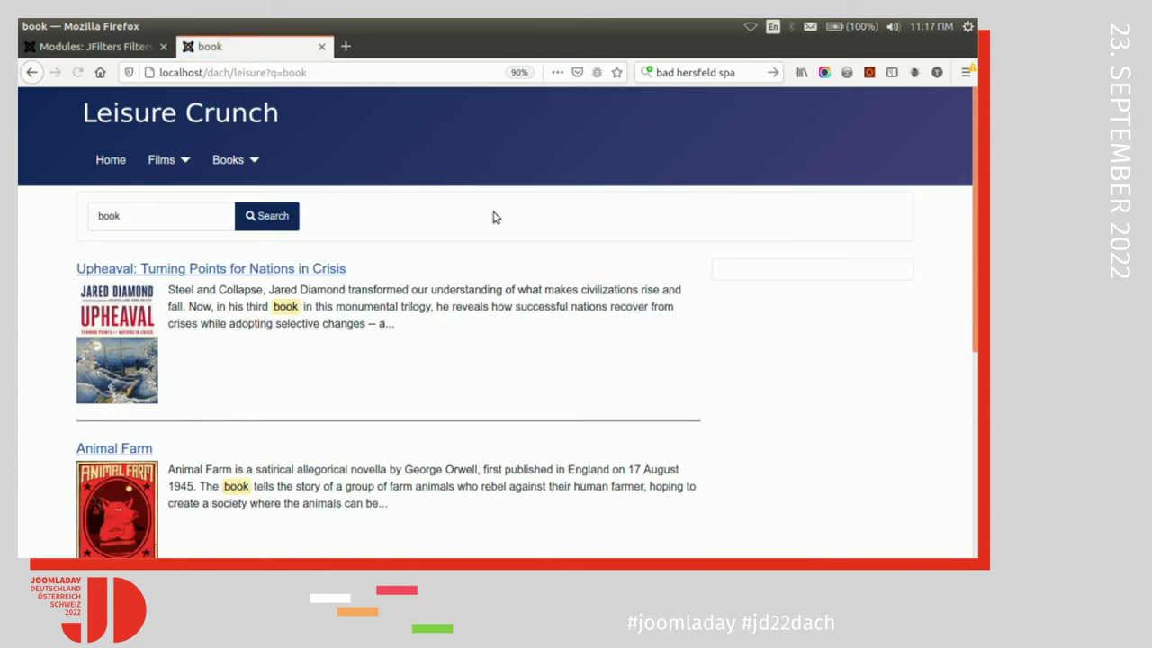
pyautogui.click(75, 48)
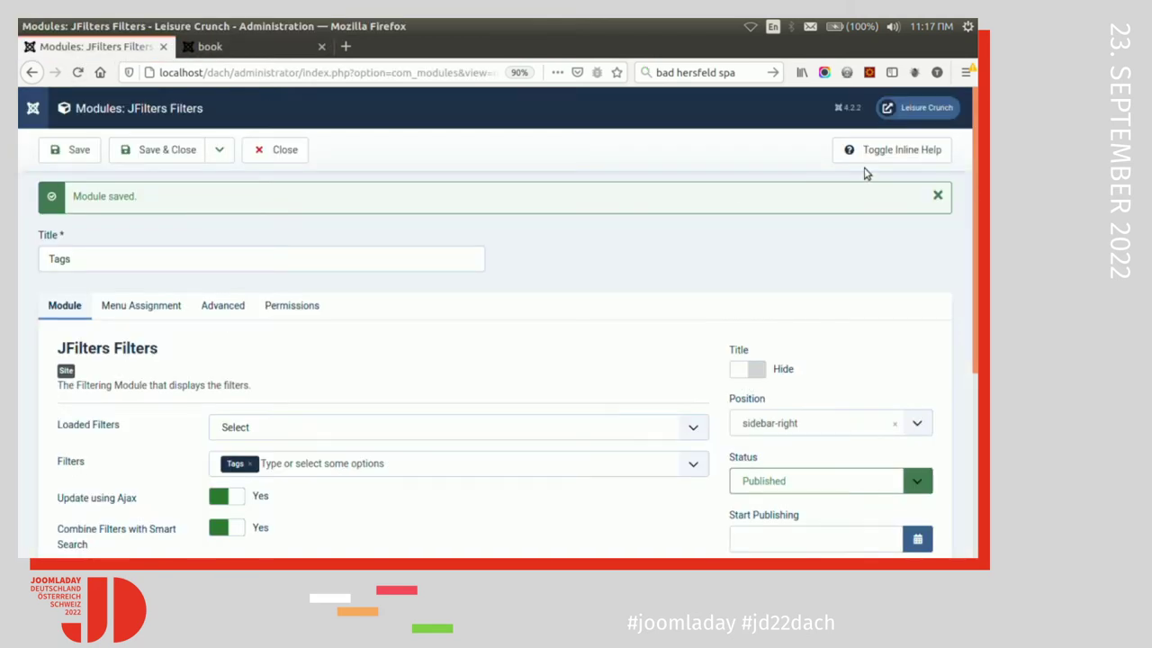
pyautogui.moveTo(974, 301); pyautogui.dragTo(974, 385)
pyautogui.scroll(1, 973, 382)
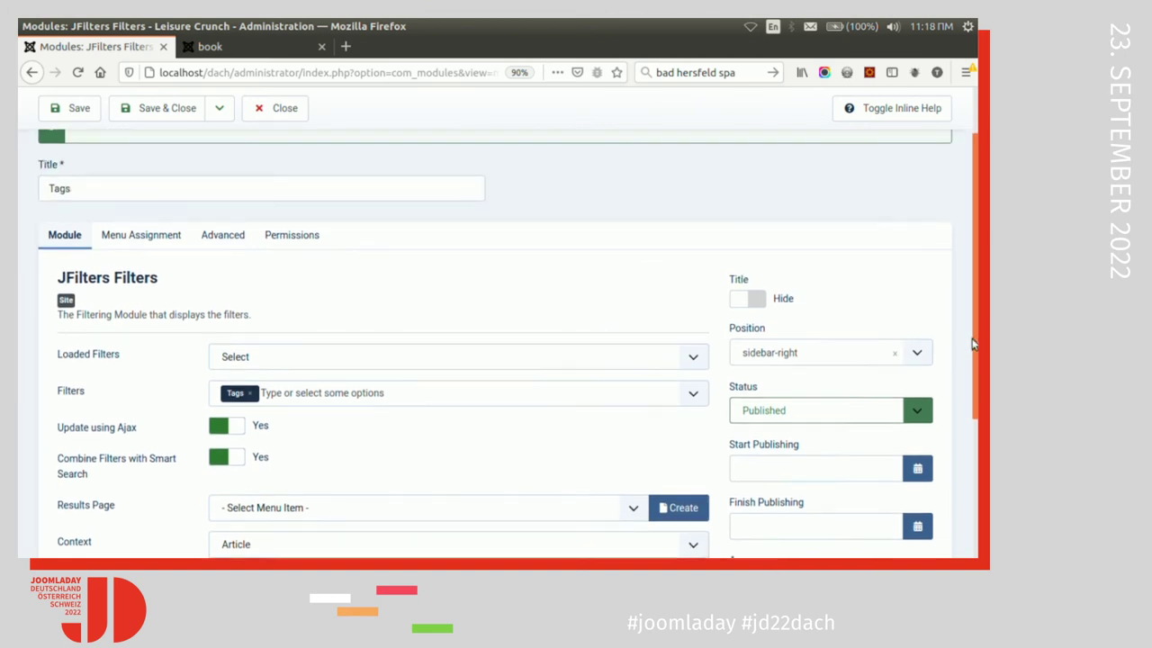
pyautogui.click(141, 236)
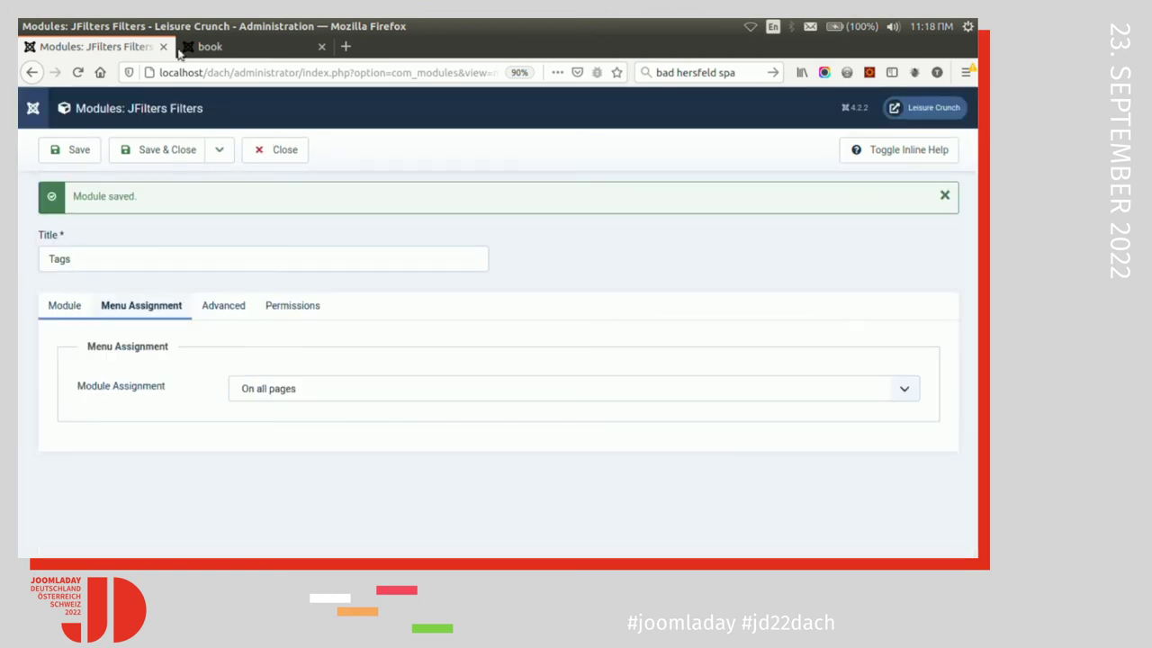
# - On the site's Home page, filter the content by the tags Action, Adventure and Comedy and look through the results
pyautogui.click(209, 47)
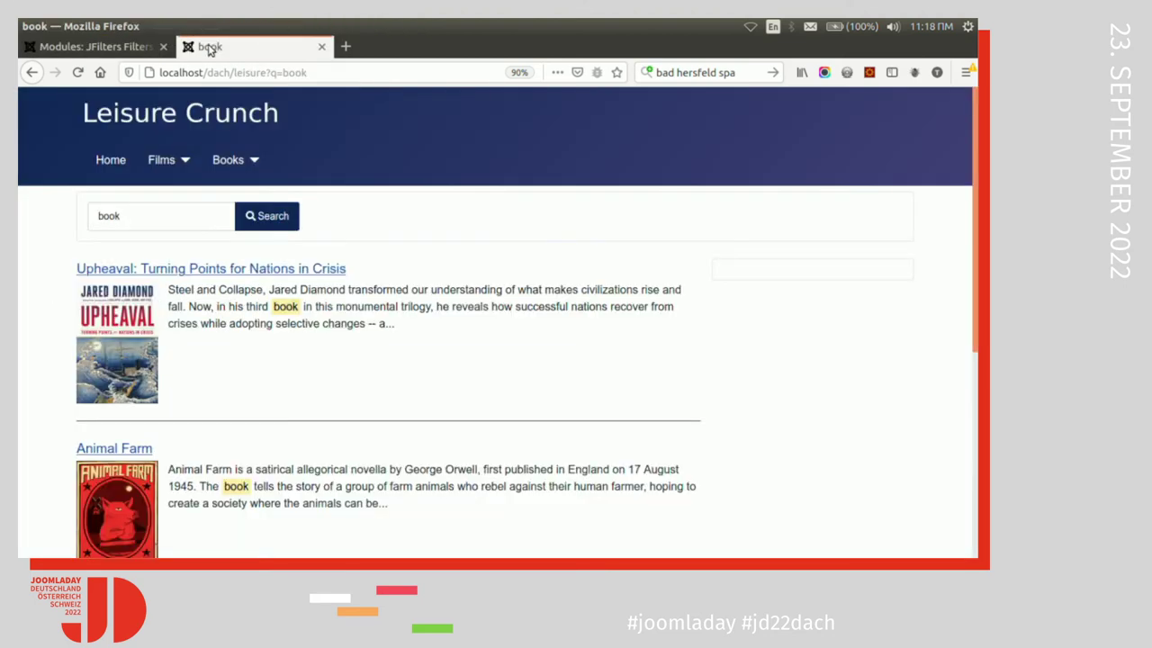
pyautogui.click(112, 160)
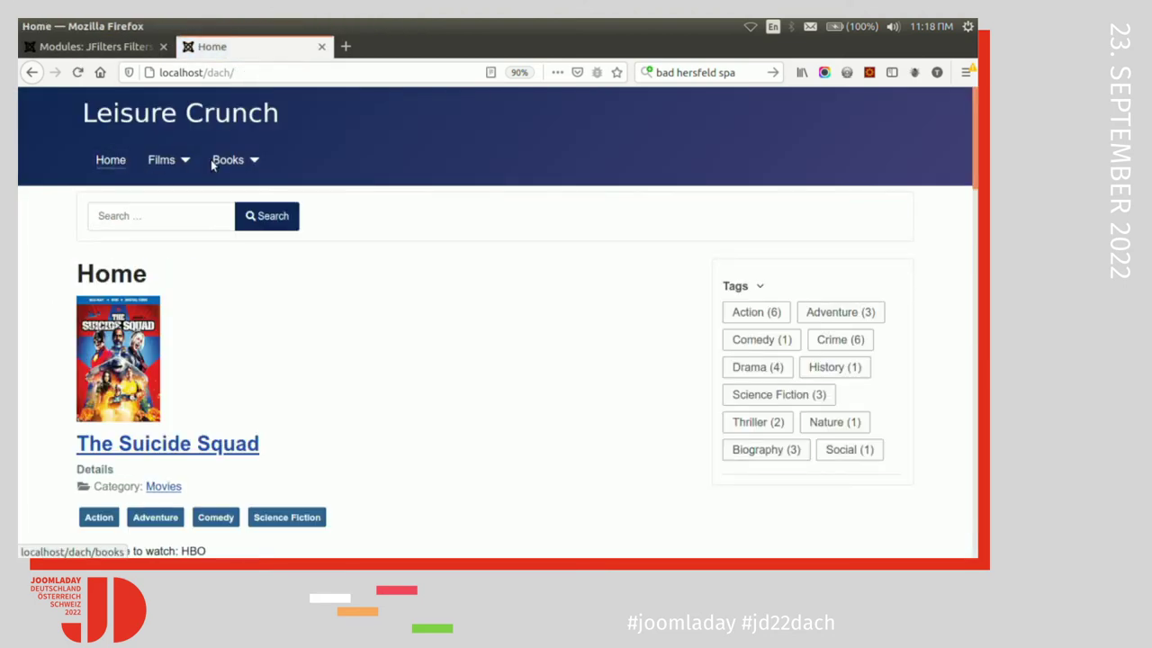
pyautogui.click(766, 312)
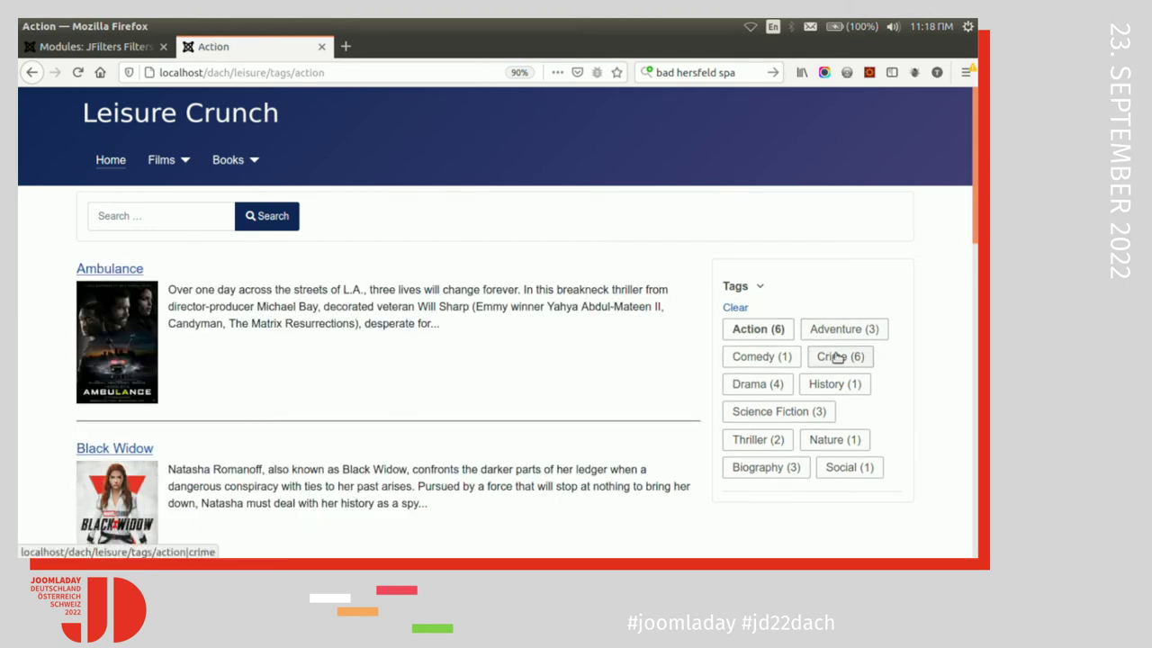
pyautogui.scroll(-1, 878, 264)
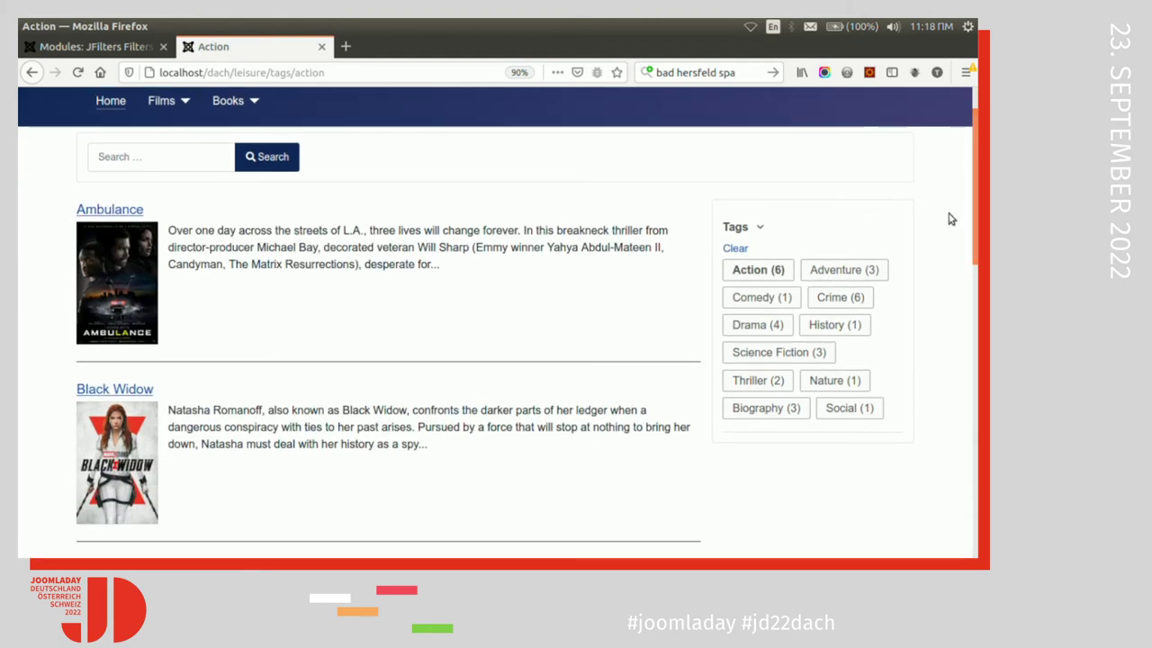
pyautogui.scroll(-1, 960, 153)
pyautogui.scroll(3, 960, 153)
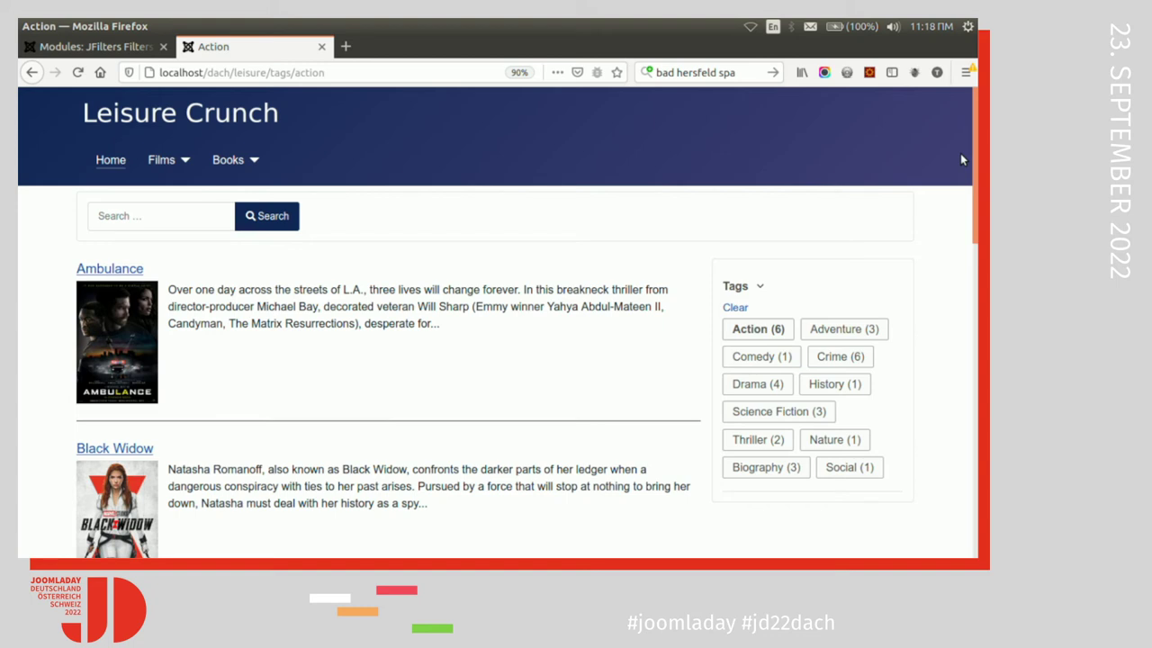
pyautogui.scroll(-3, 948, 171)
pyautogui.scroll(3, 949, 171)
pyautogui.scroll(-1, 949, 171)
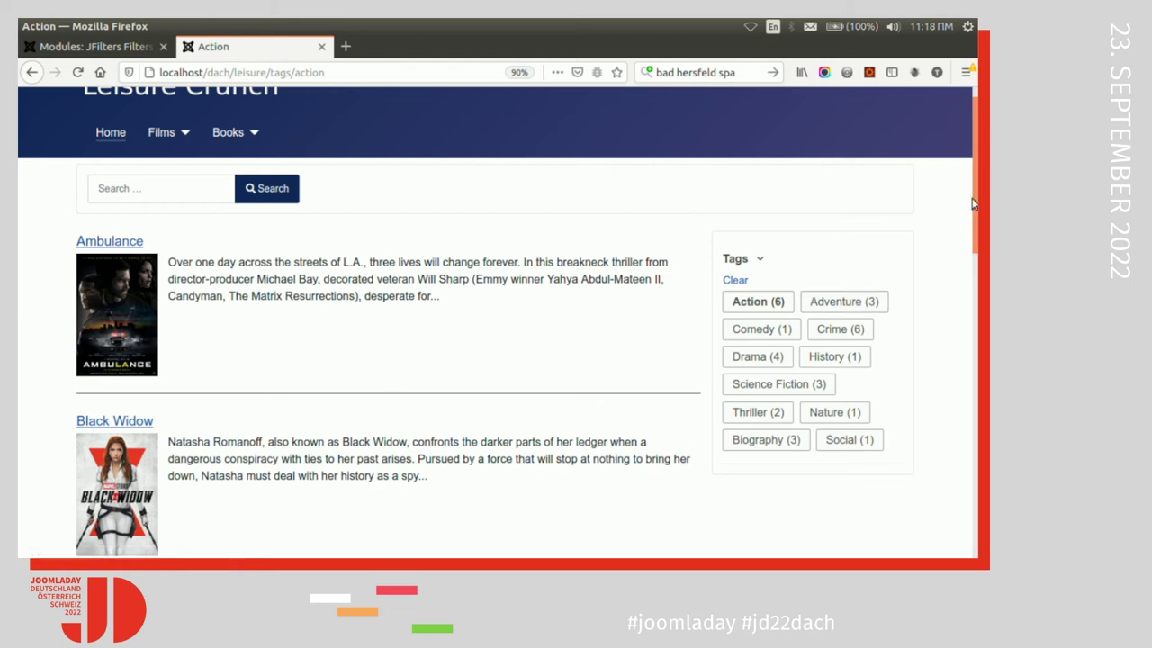
pyautogui.click(826, 301)
pyautogui.click(754, 329)
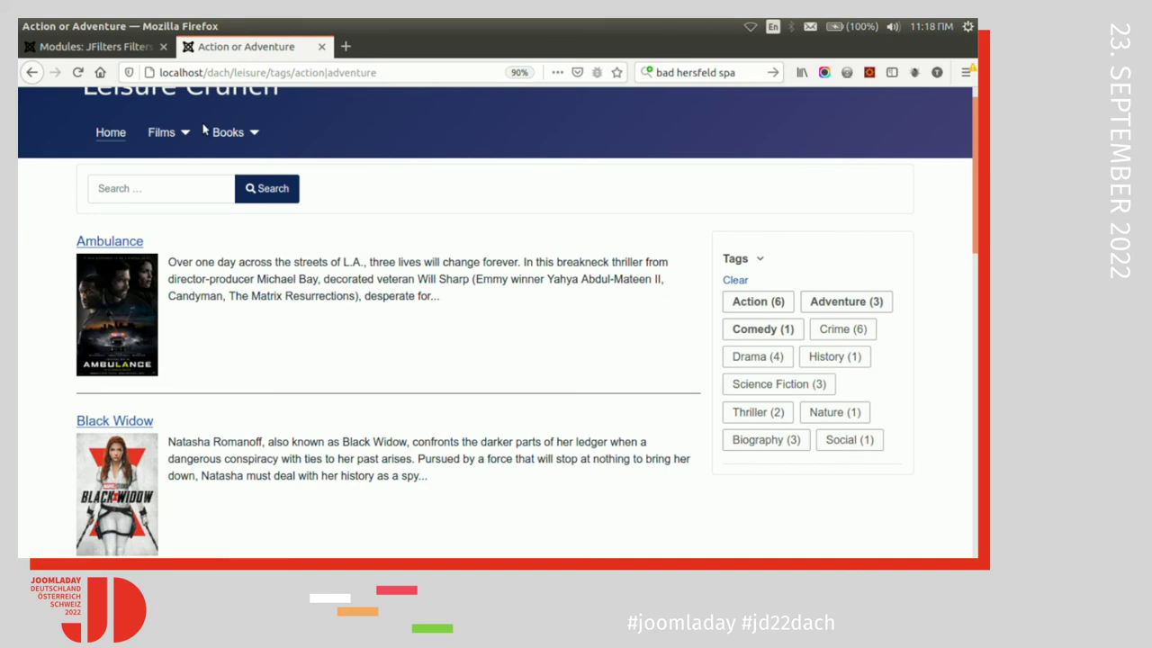
# - View the Documentaries and Movies pages of the Films section to compare the tags offered on each
pyautogui.click(184, 132)
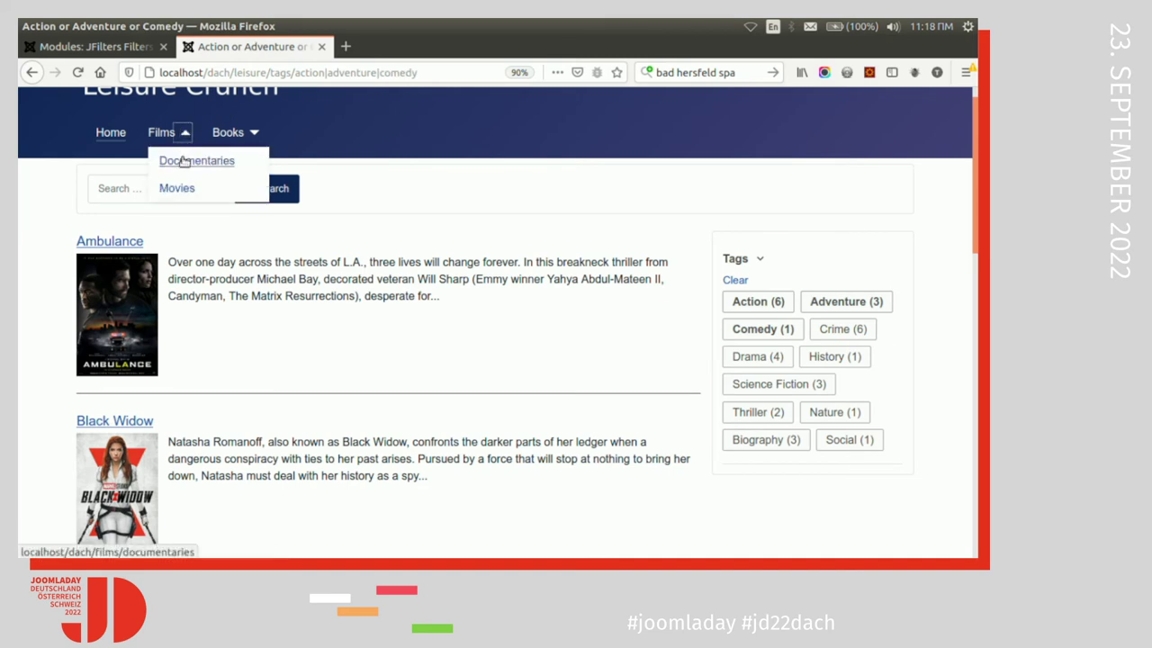
pyautogui.click(183, 160)
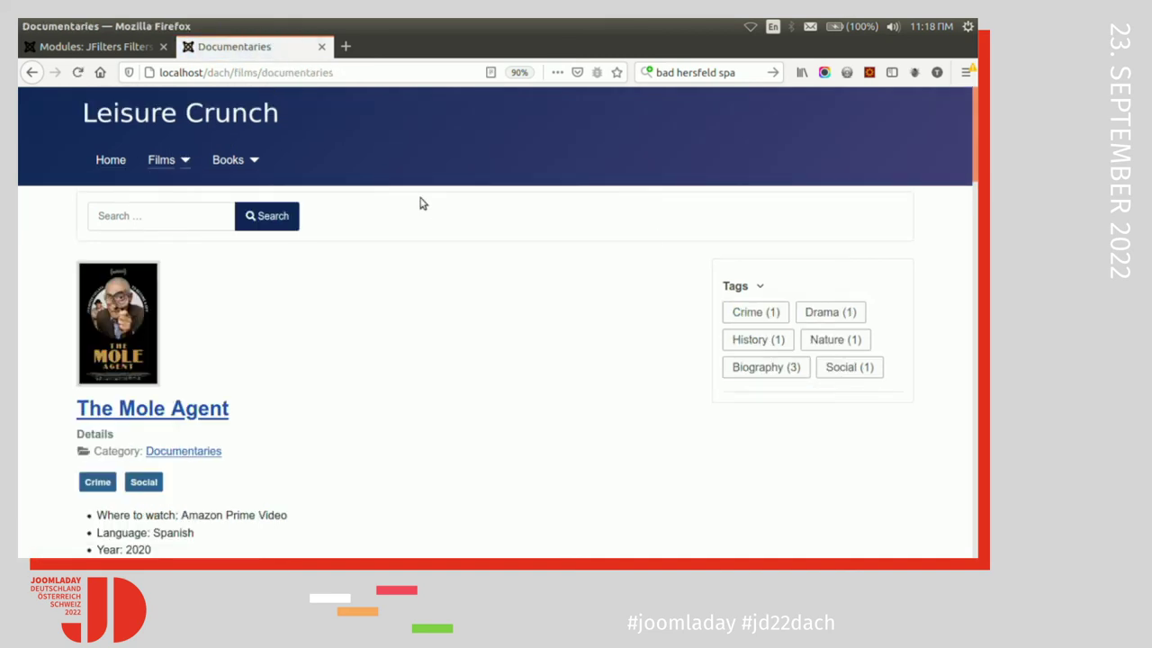
pyautogui.click(181, 163)
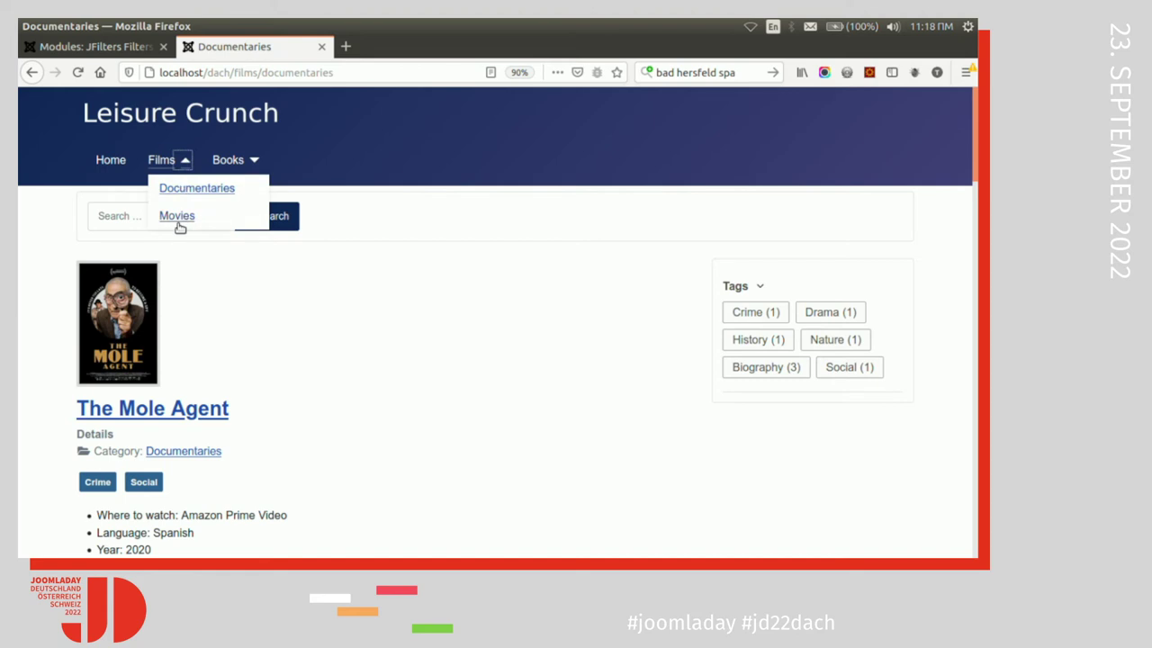
pyautogui.click(175, 221)
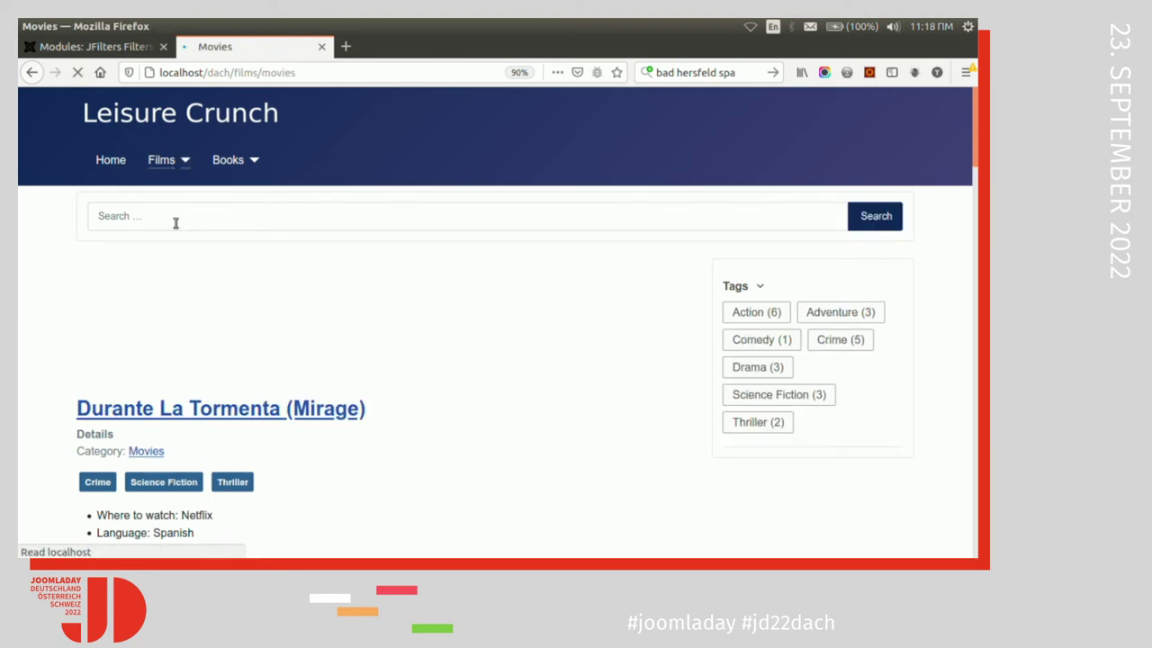
pyautogui.scroll(-3, 305, 106)
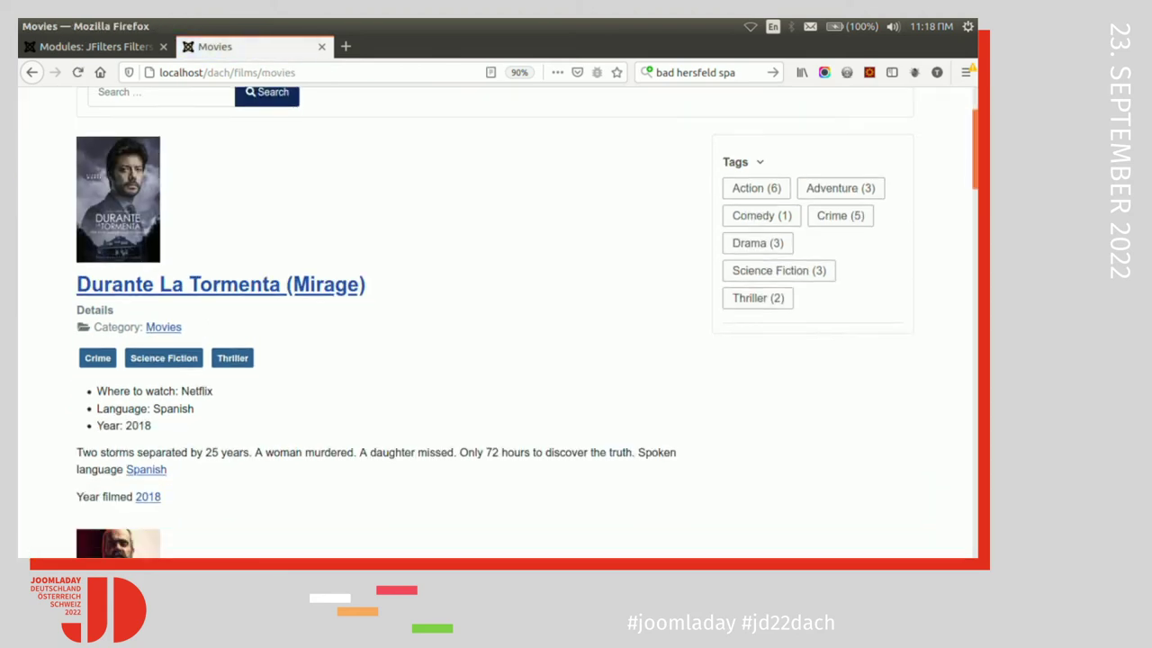
pyautogui.scroll(3, 305, 106)
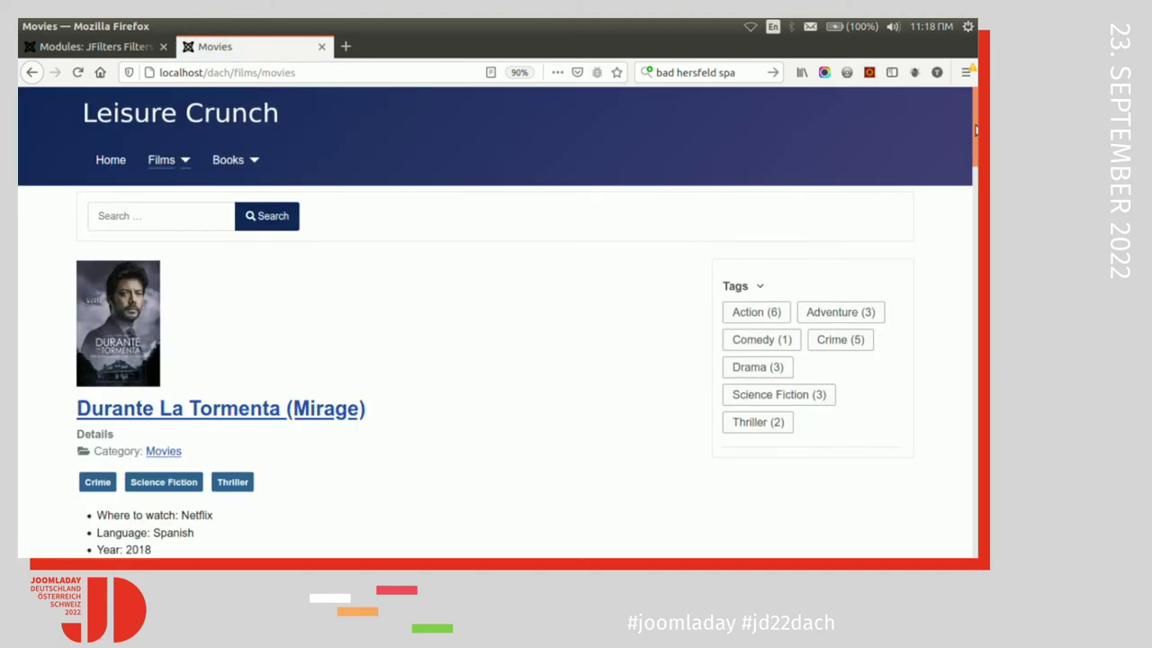
# - Check the Tags filter on the Novel page of the Books section and on the Documentaries page again
pyautogui.click(252, 159)
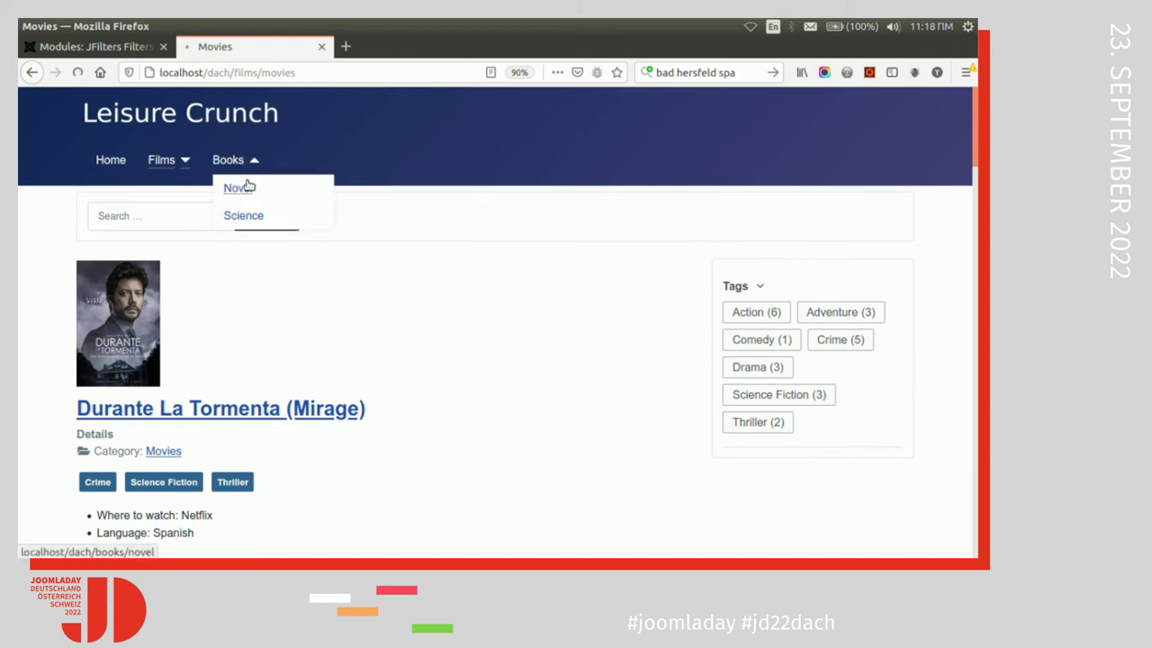
pyautogui.click(247, 186)
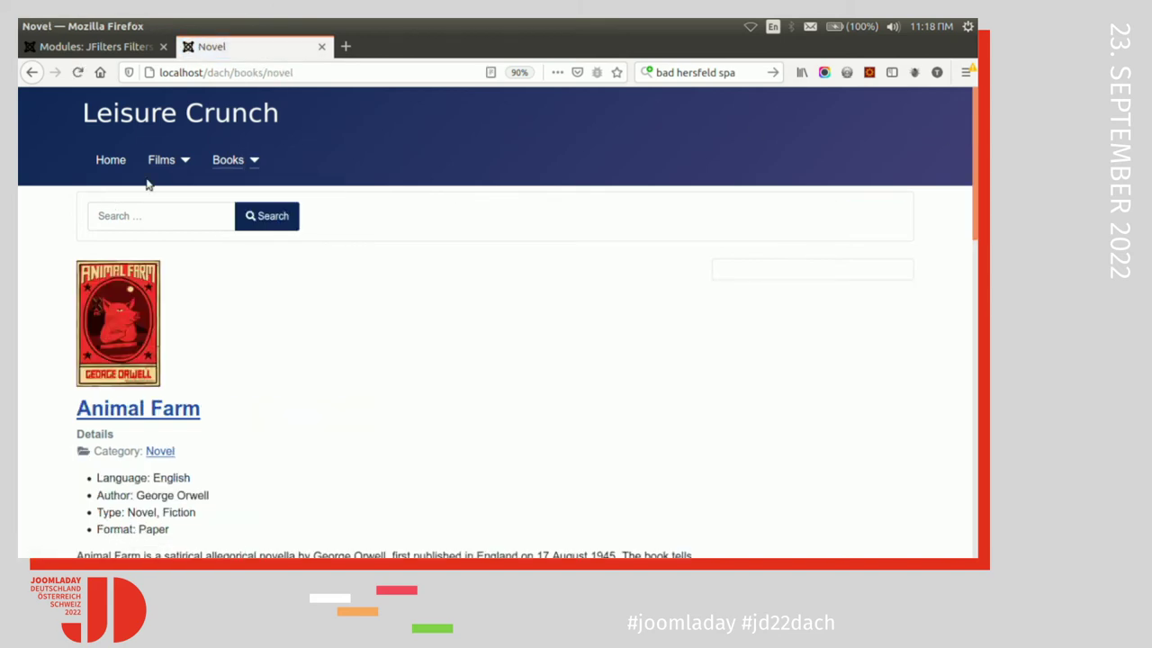
pyautogui.click(186, 160)
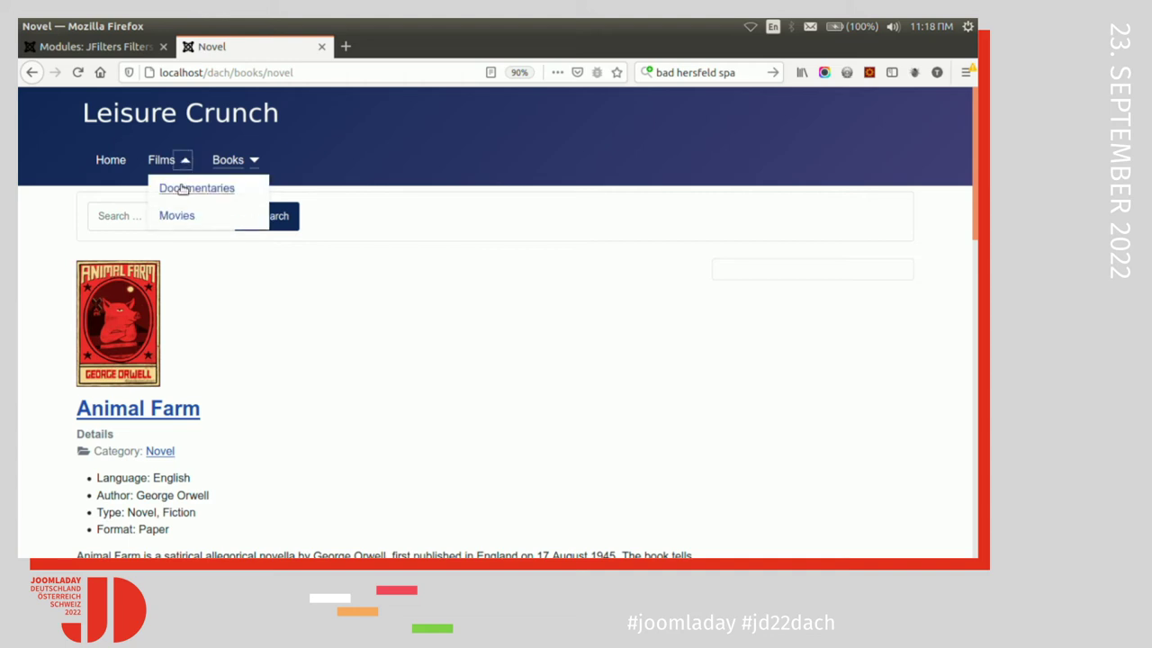
pyautogui.click(183, 190)
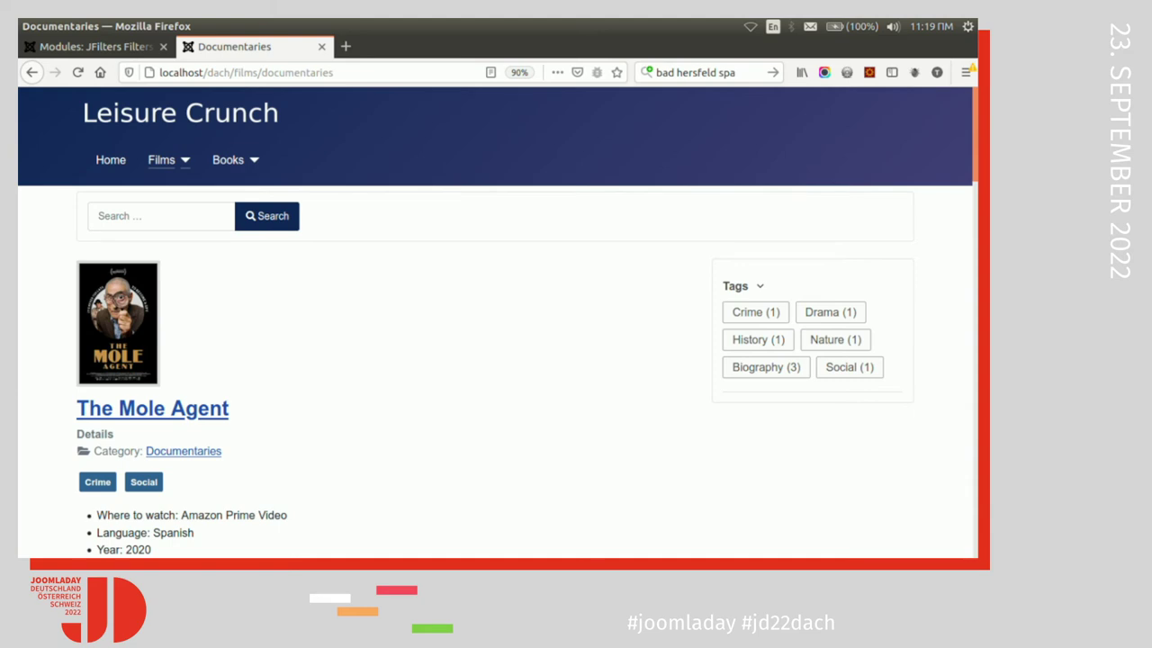
pyautogui.scroll(-2, 499, 322)
pyautogui.scroll(2, 499, 323)
# - Close the Tags module in the administration, unpublish it in the site modules list and check the site's Films page
pyautogui.click(65, 44)
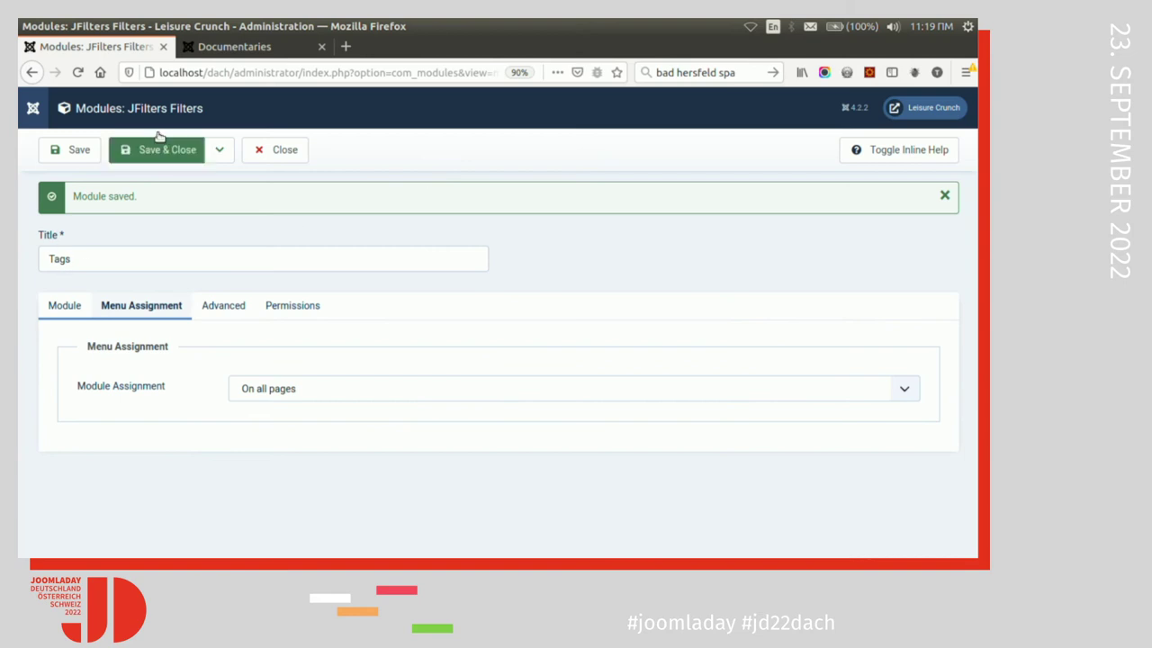
pyautogui.click(277, 146)
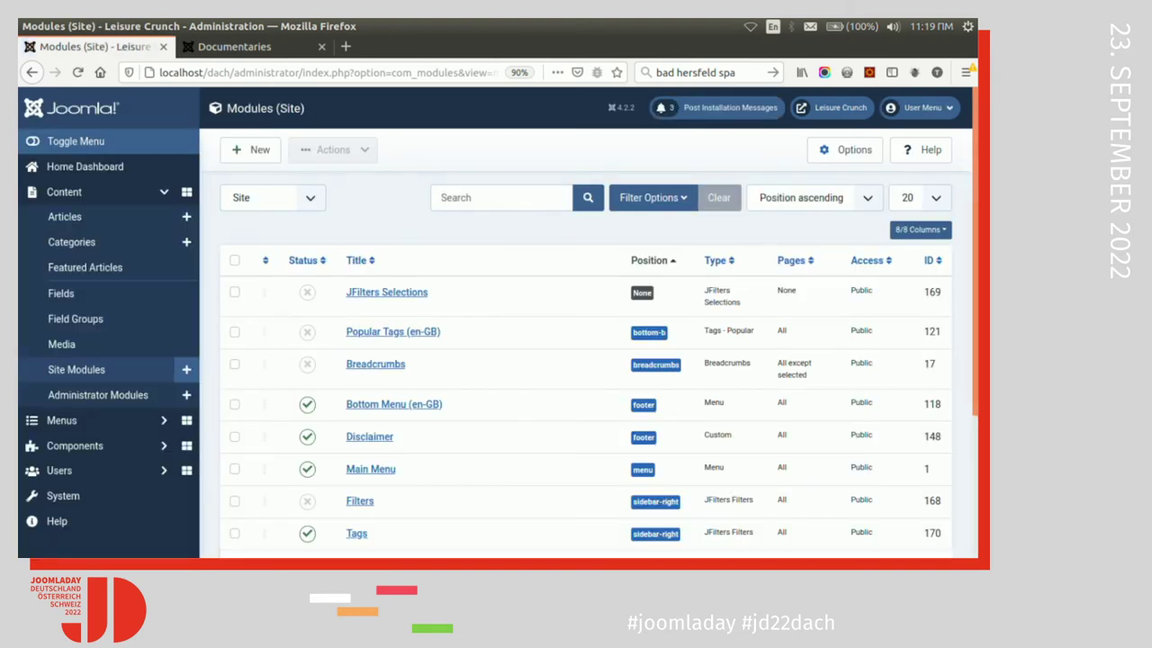
pyautogui.scroll(-3, 445, 321)
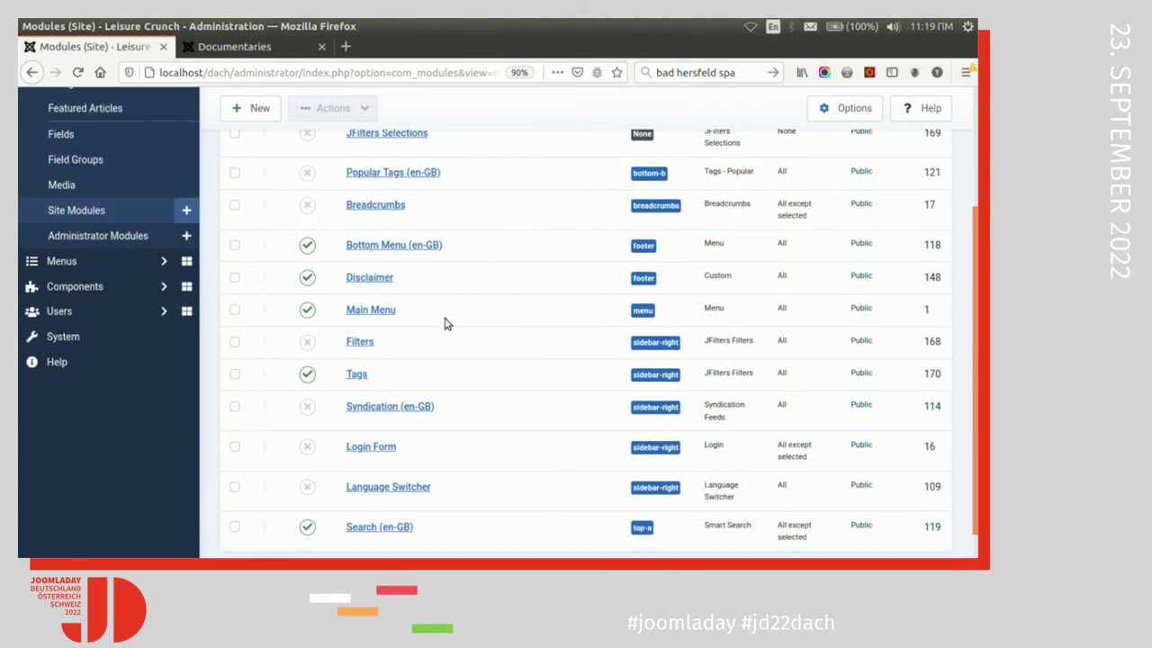
pyautogui.click(307, 375)
pyautogui.scroll(-2, 585, 360)
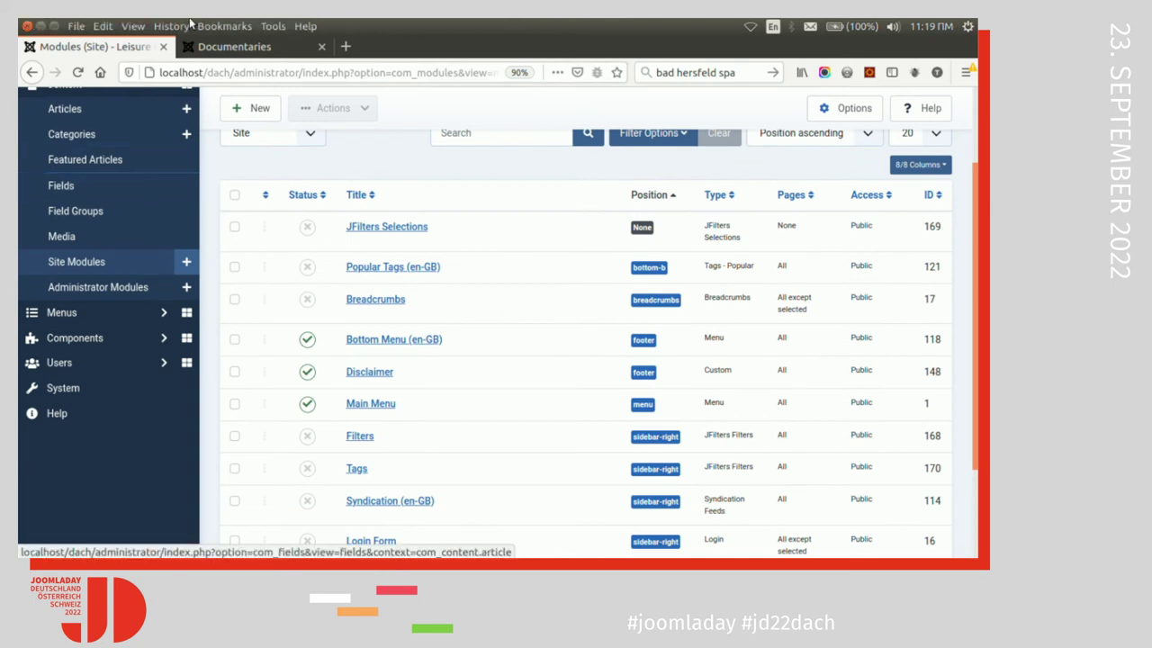
pyautogui.click(240, 52)
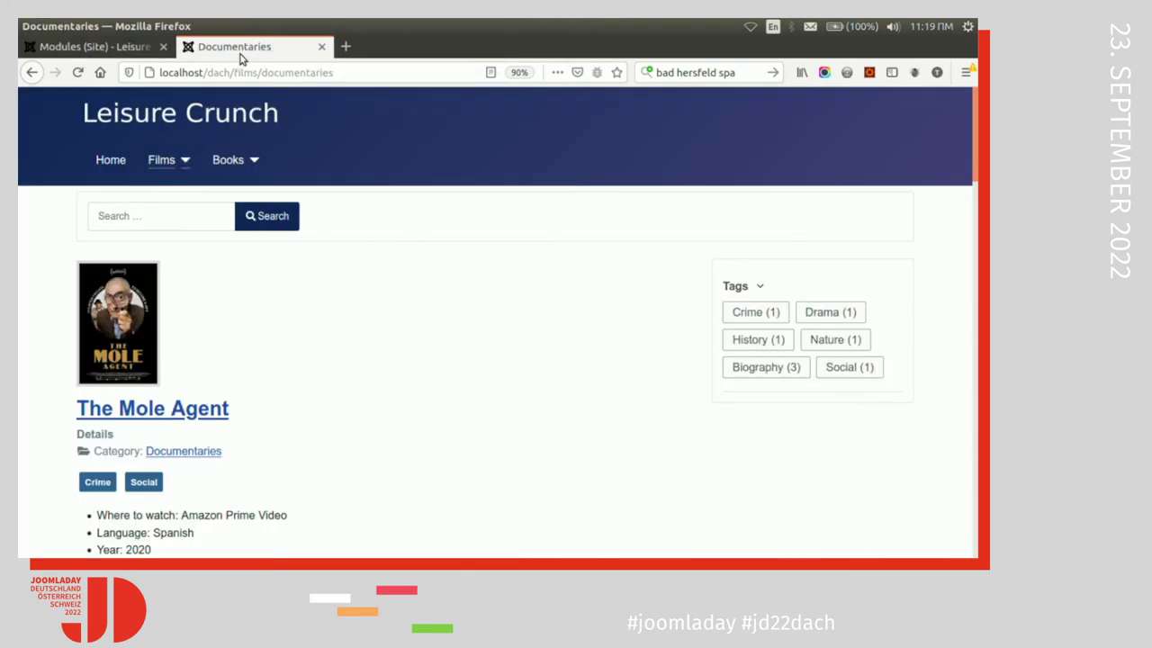
pyautogui.click(162, 164)
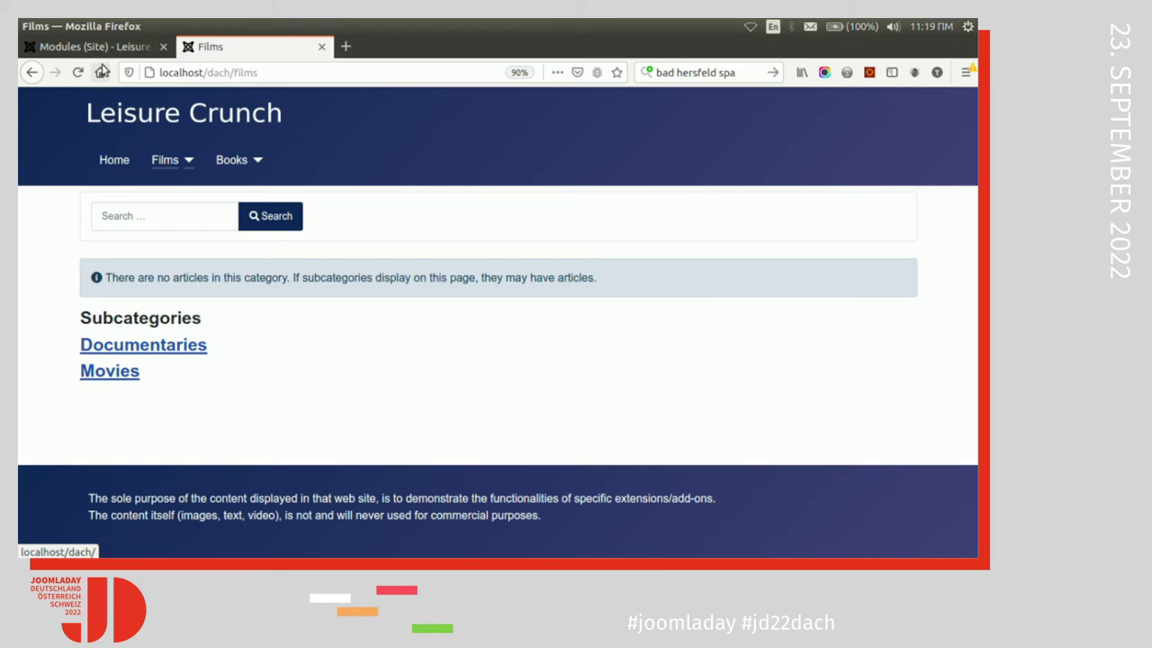
# - Open the JFilters filter list in the administration and save a copy of the Category filter
pyautogui.click(93, 52)
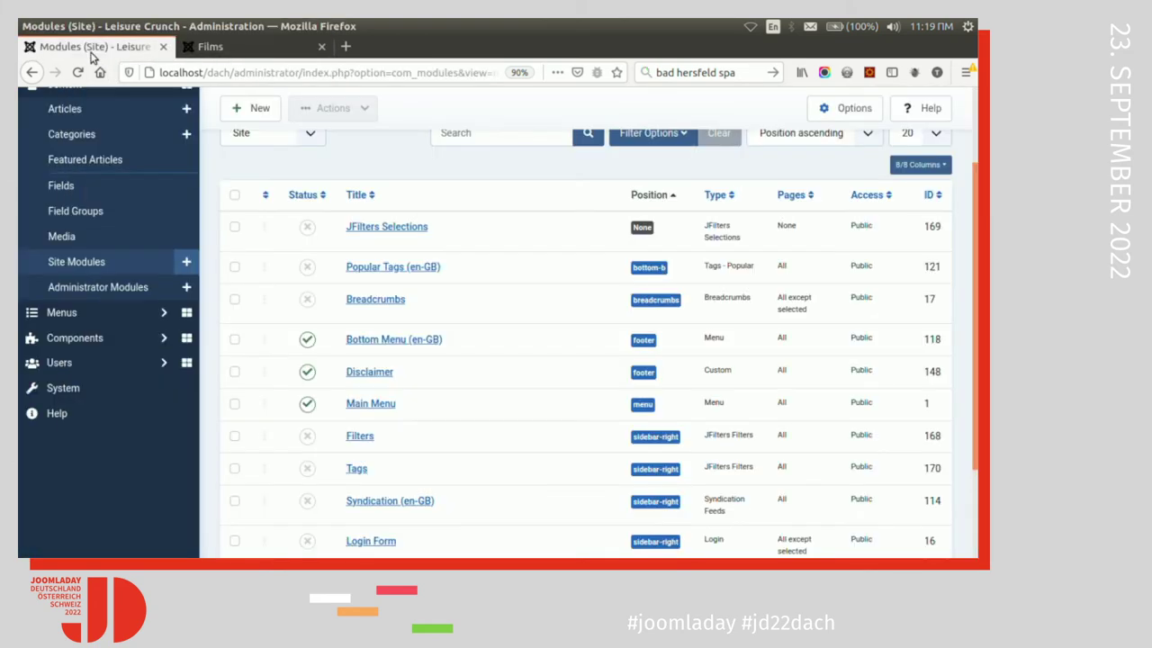
pyautogui.click(126, 349)
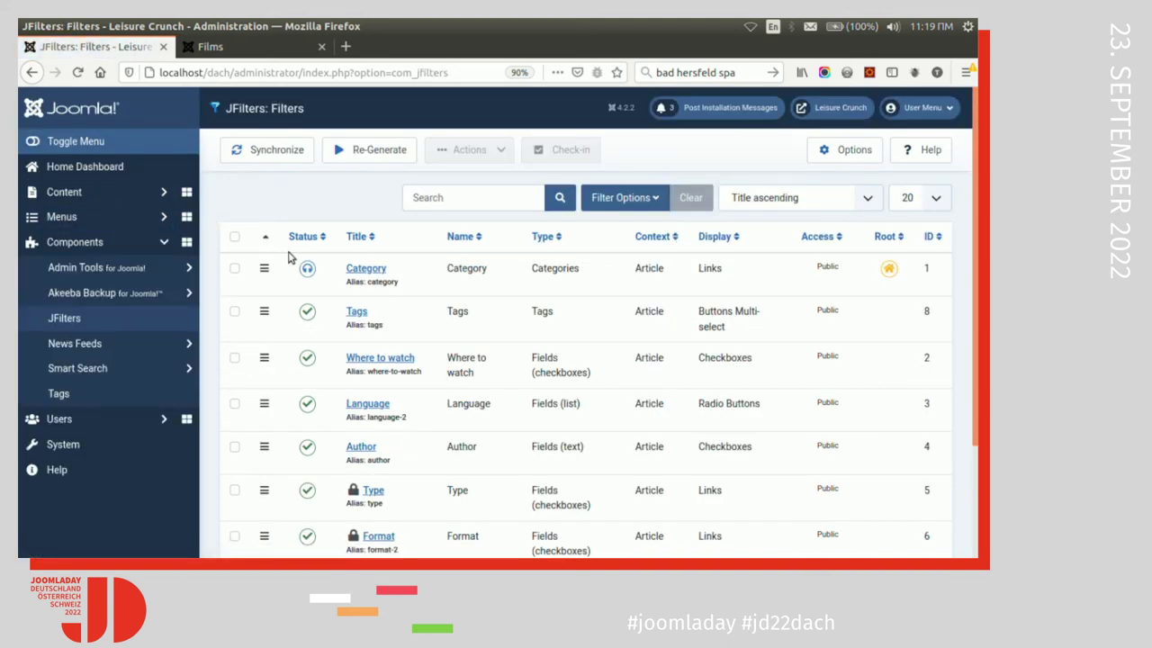
pyautogui.click(231, 270)
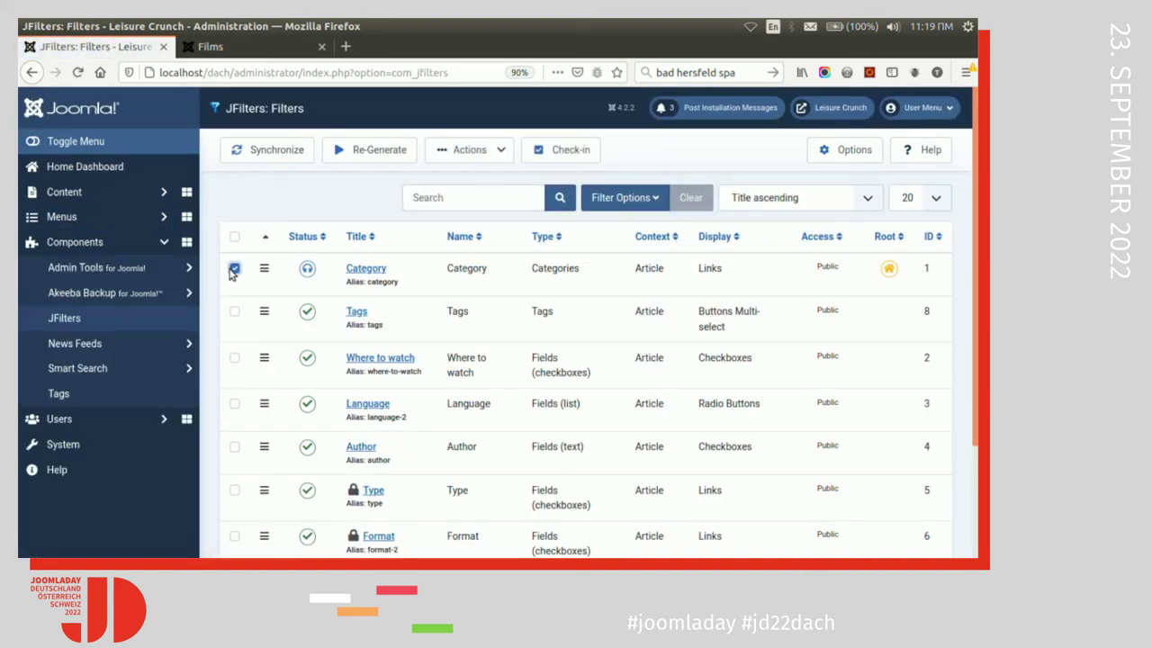
pyautogui.click(461, 155)
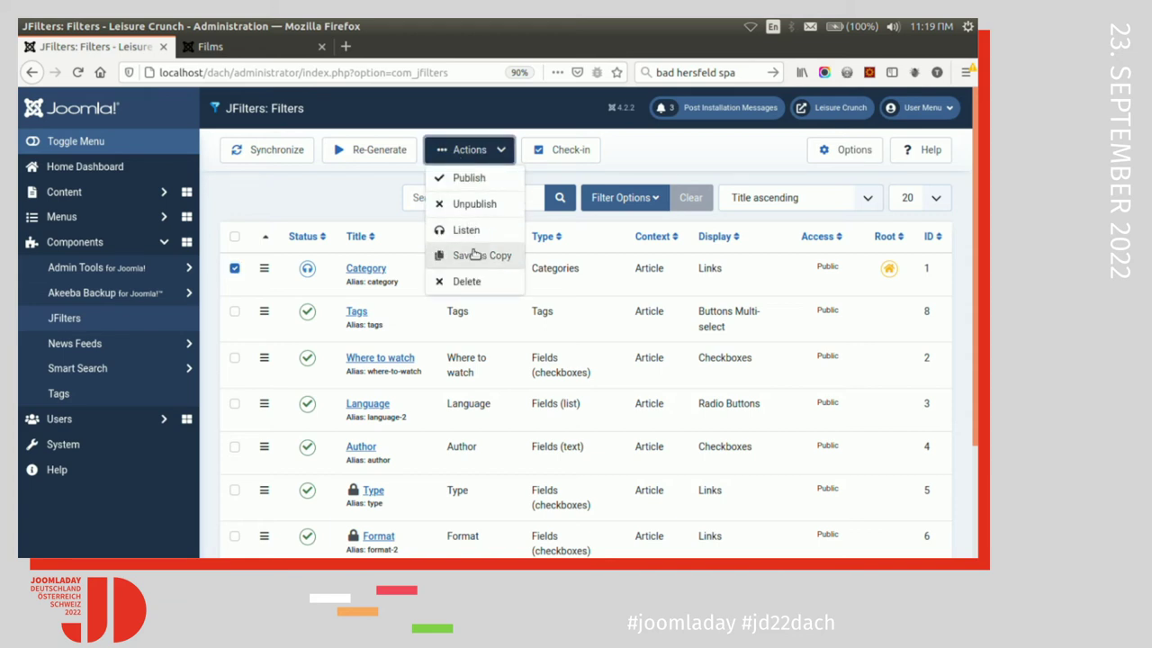
pyautogui.click(475, 255)
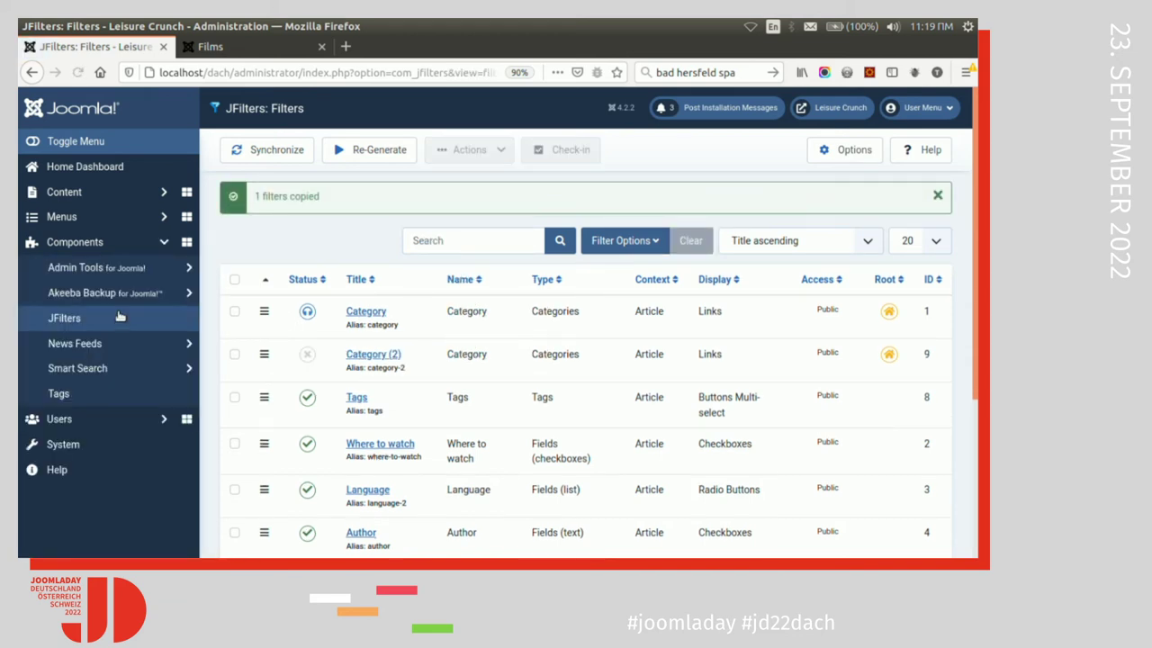
# - Rename the copied Category filter to Movies, clear its alias and set its status to Published
pyautogui.click(359, 357)
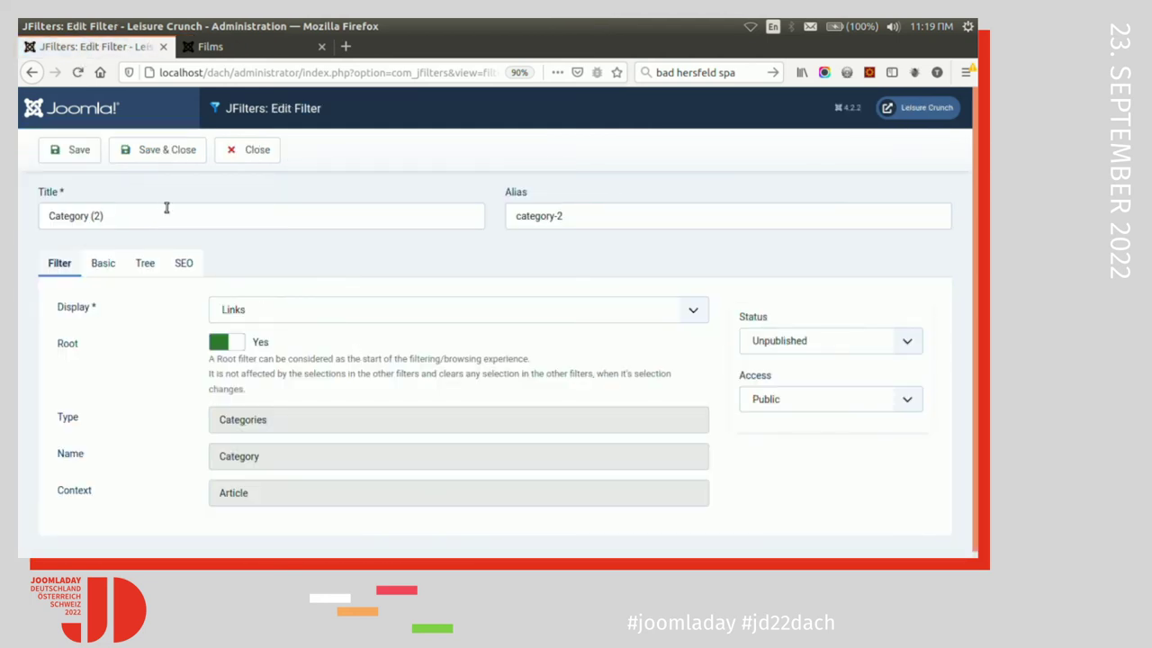
pyautogui.click(166, 212)
pyautogui.hotkey('ctrl', 'a')
pyautogui.write('Mo')
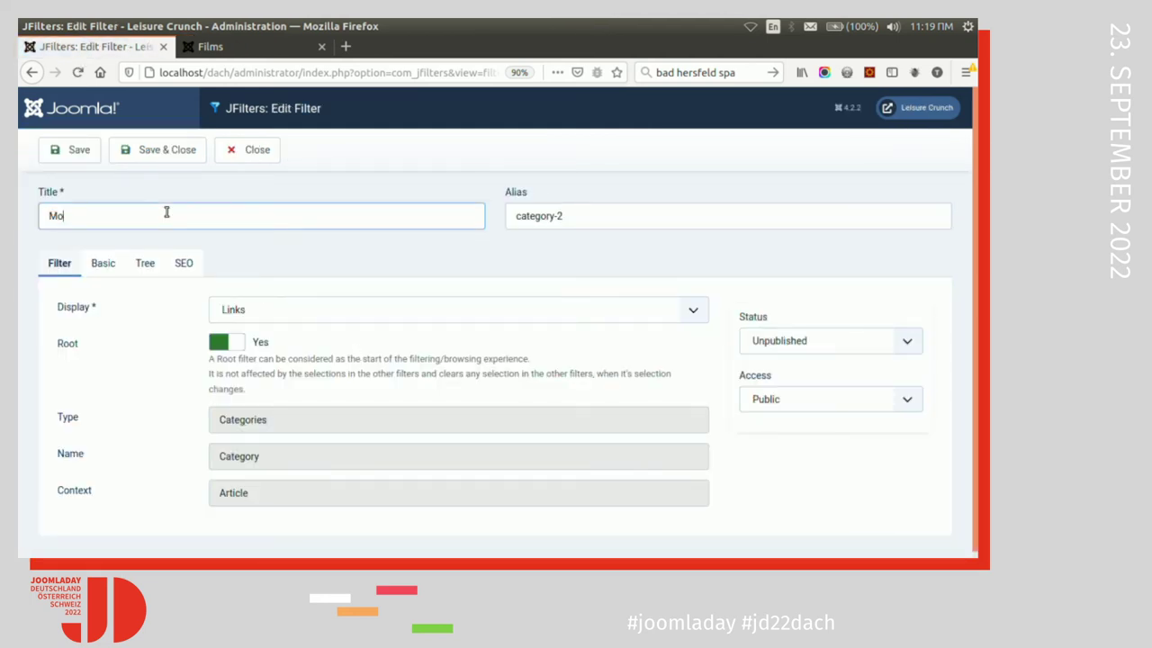
pyautogui.write('vies')
pyautogui.doubleClick(544, 219)
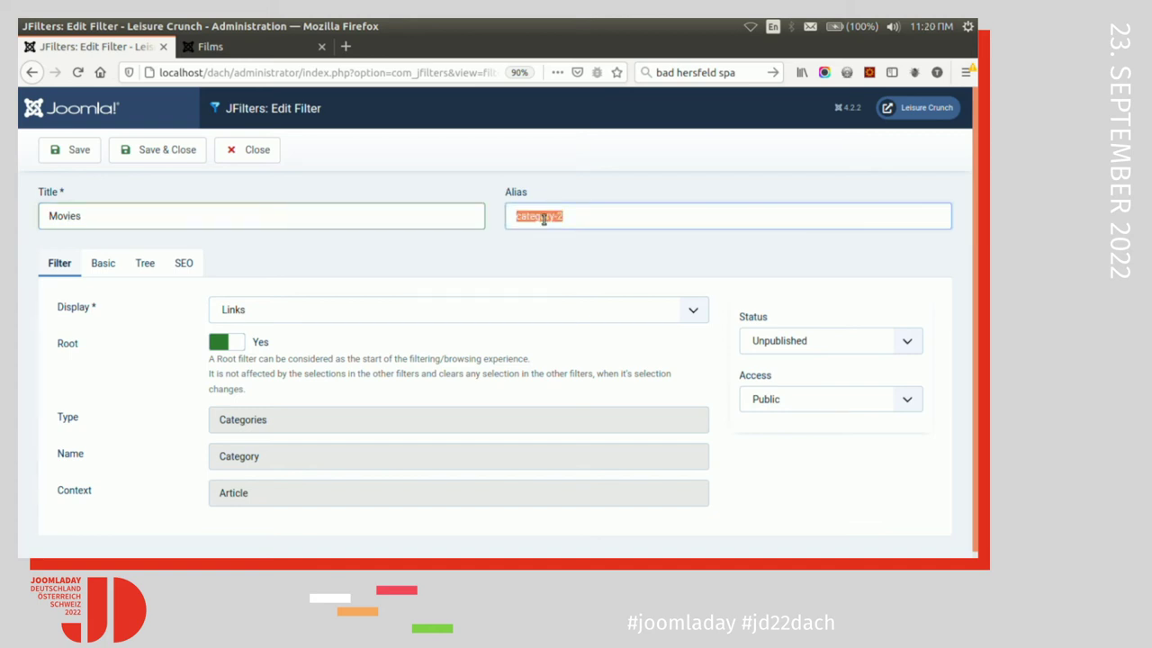
pyautogui.press('BackSpace')
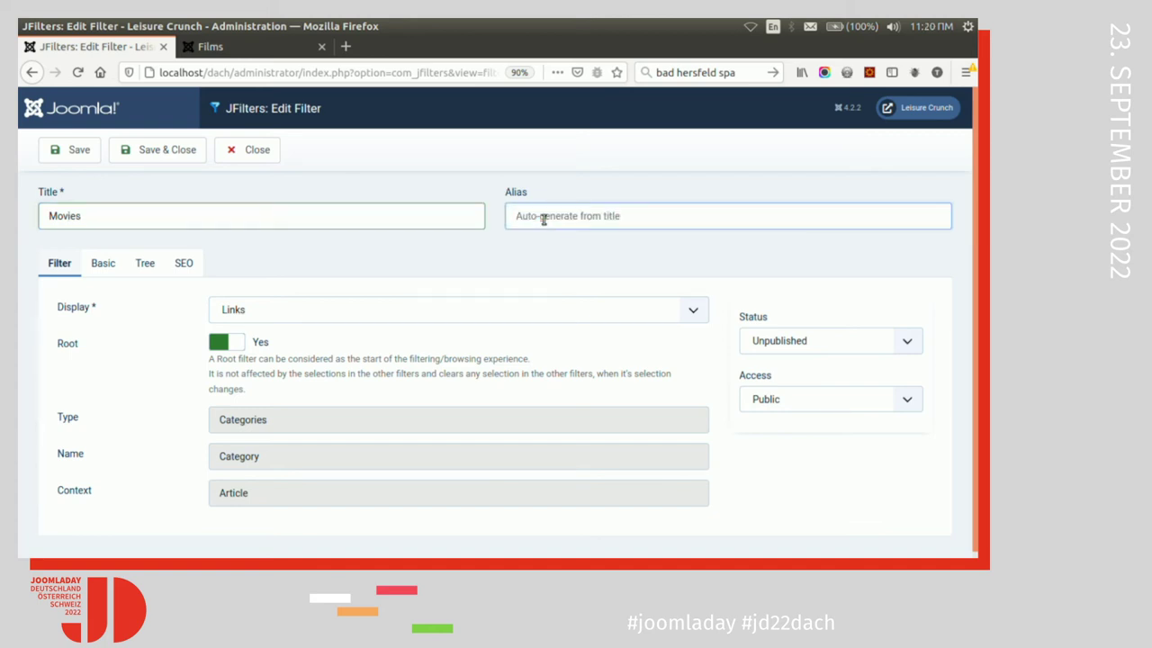
pyautogui.click(890, 353)
pyautogui.click(877, 363)
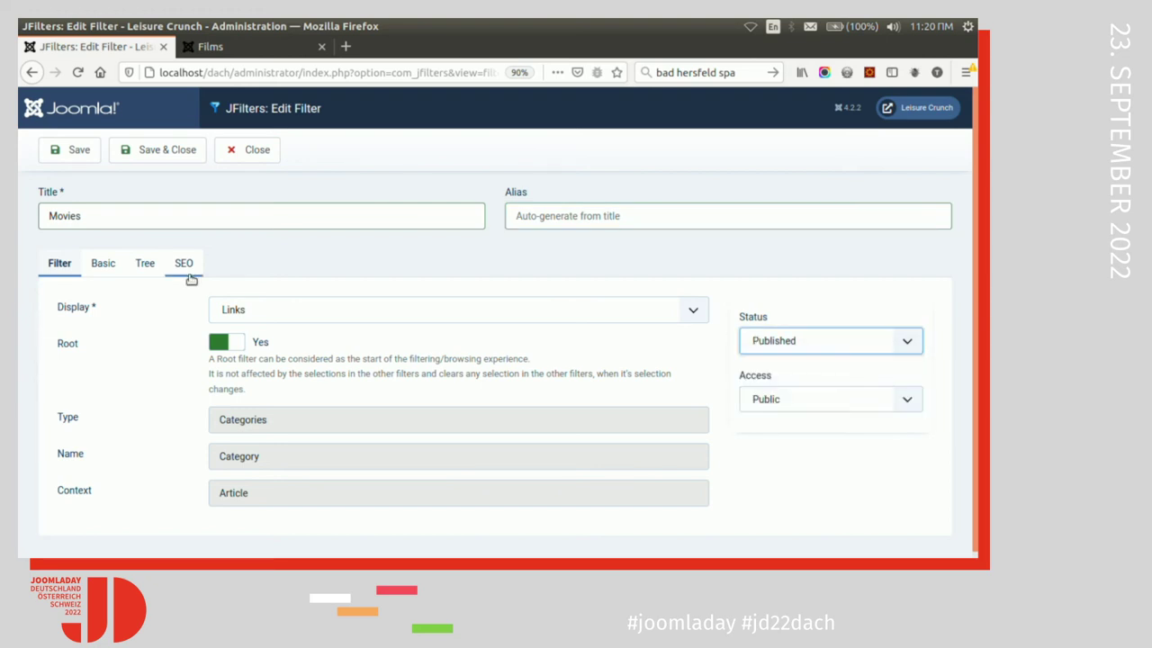
# - Set the Movies filter's tree parent option to Films, then save and close the filter
pyautogui.click(102, 264)
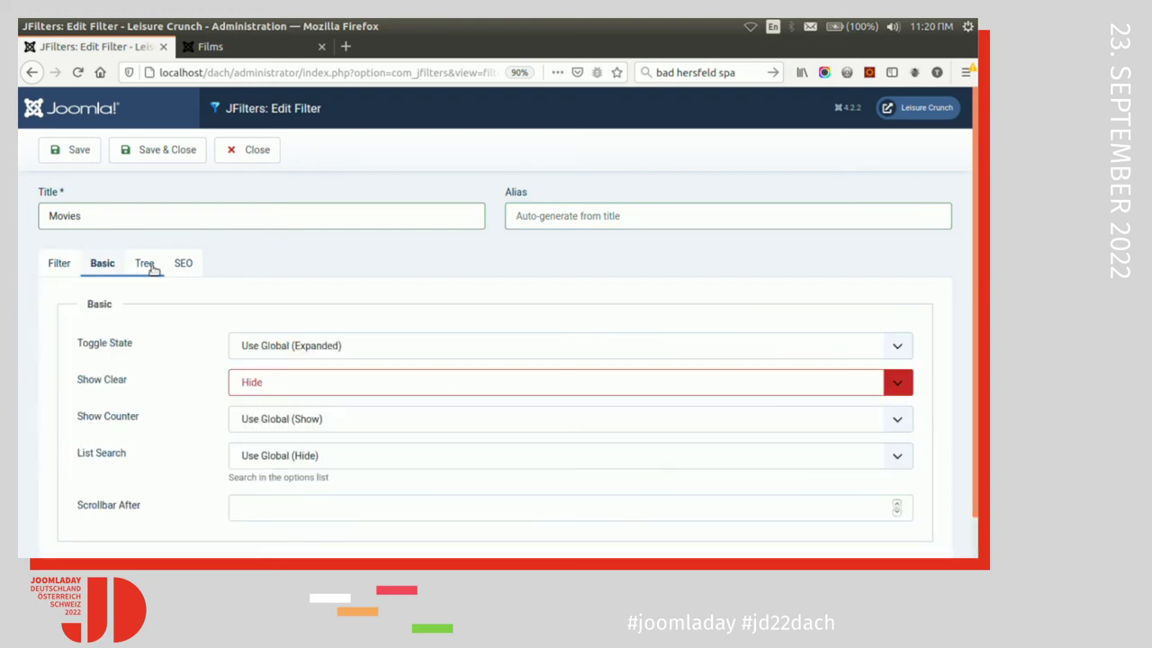
pyautogui.click(151, 267)
pyautogui.click(512, 346)
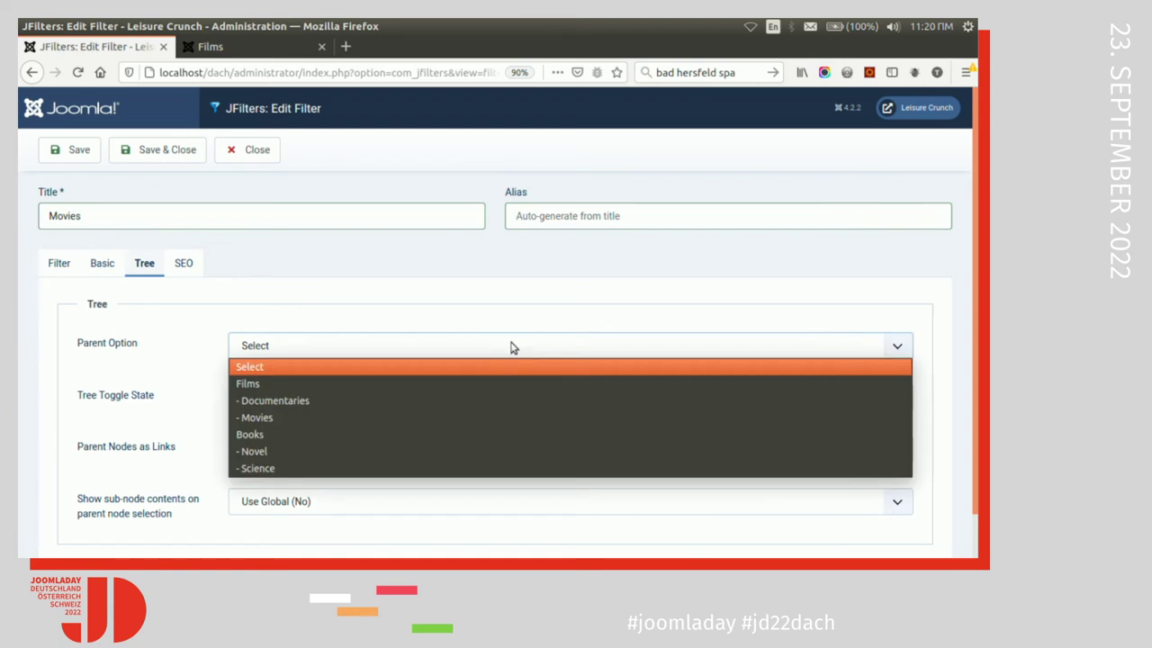
pyautogui.click(452, 384)
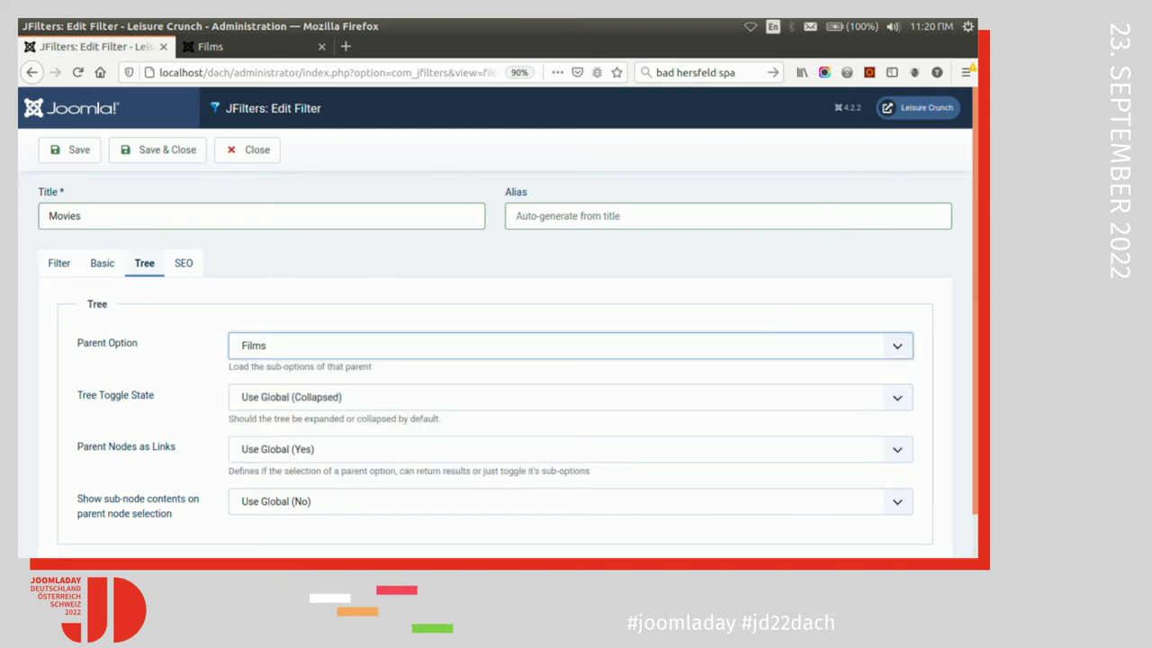
pyautogui.scroll(-1, 499, 322)
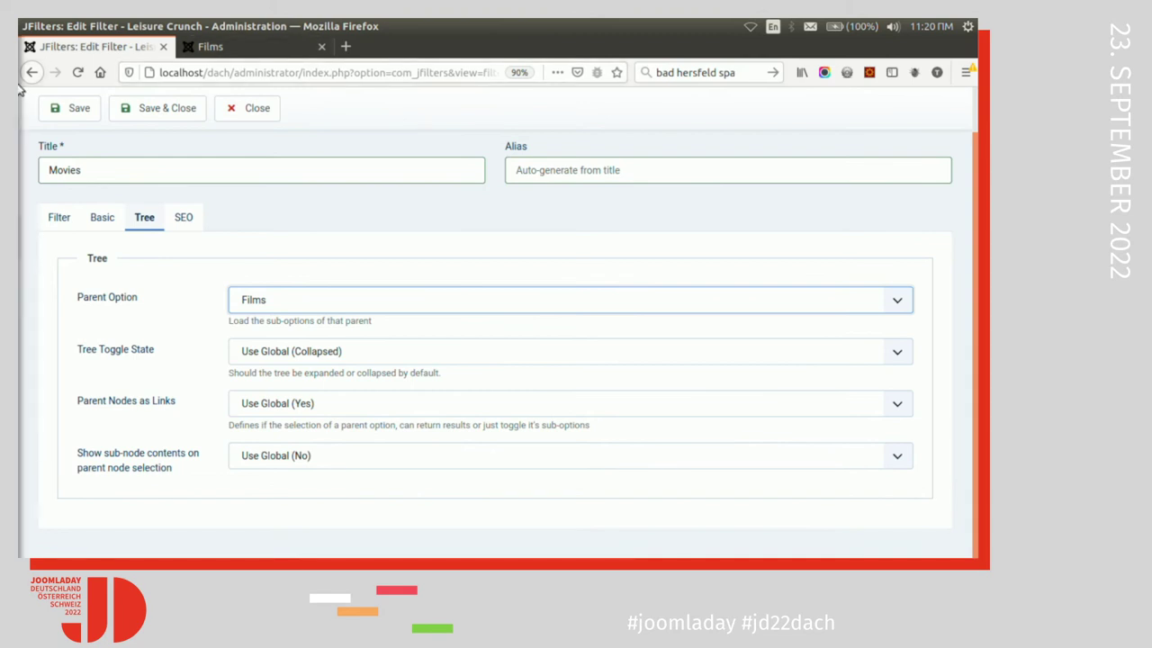
pyautogui.click(60, 112)
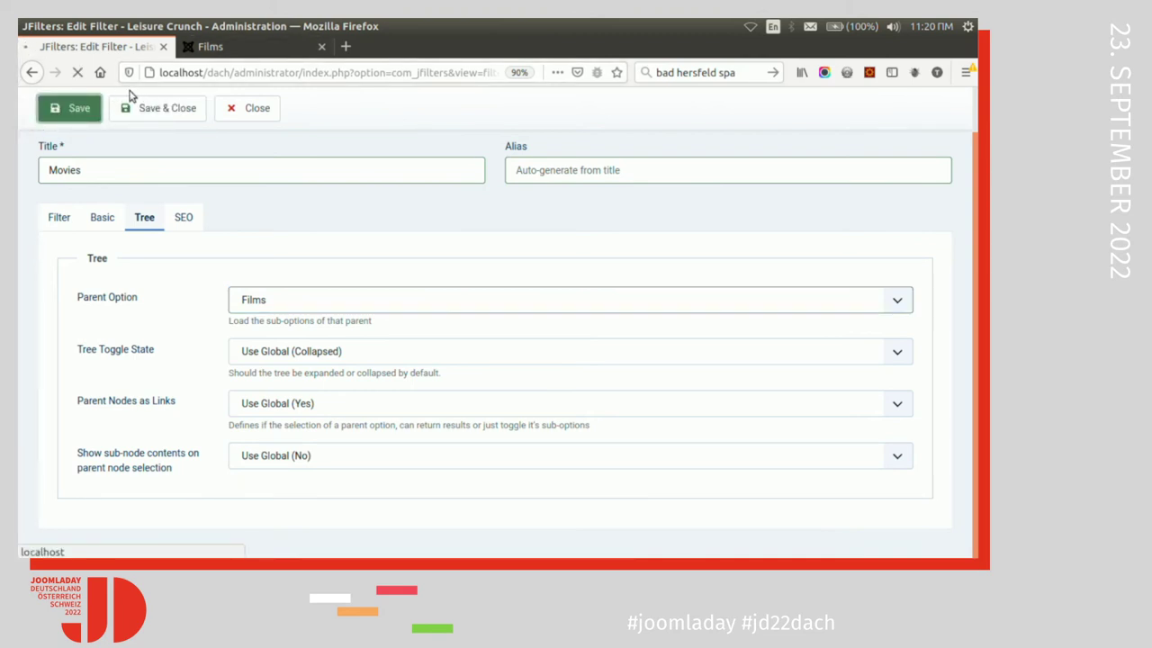
pyautogui.click(240, 146)
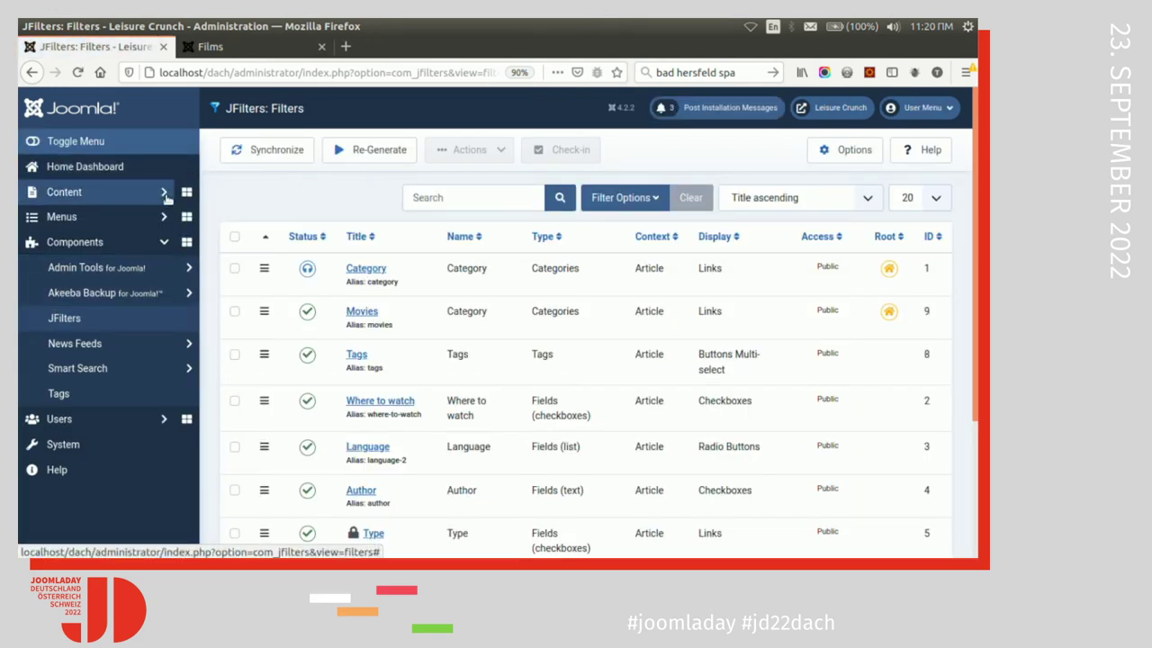
# - Open the site modules list and start a new module of the JFilters Filters type
pyautogui.click(164, 197)
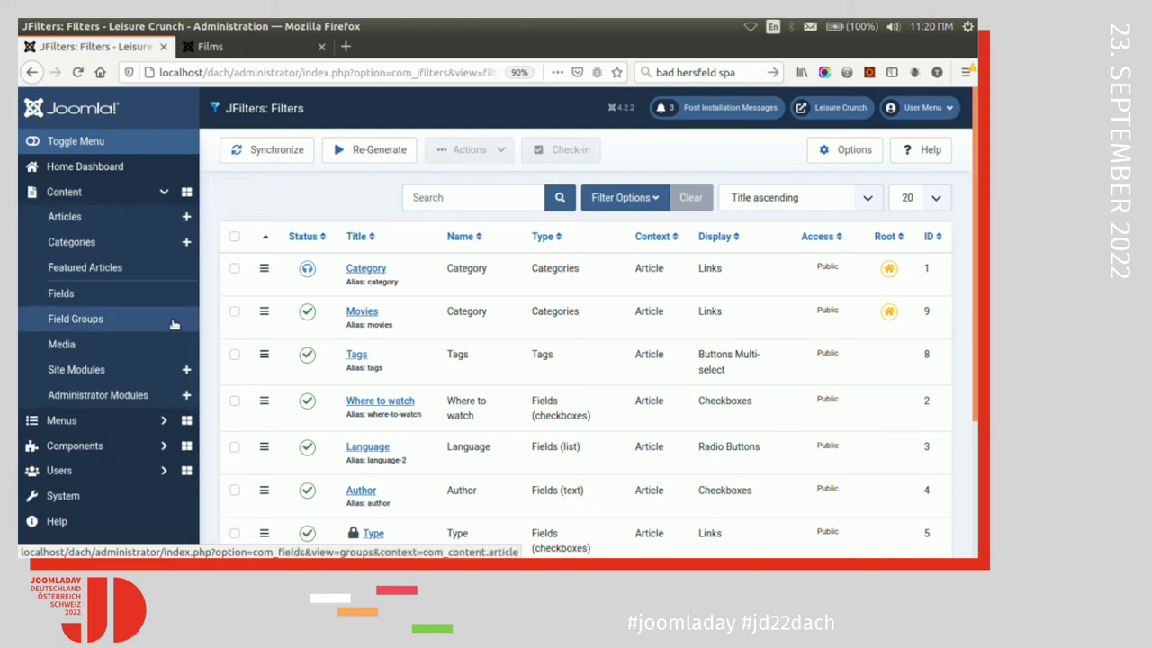
pyautogui.click(168, 370)
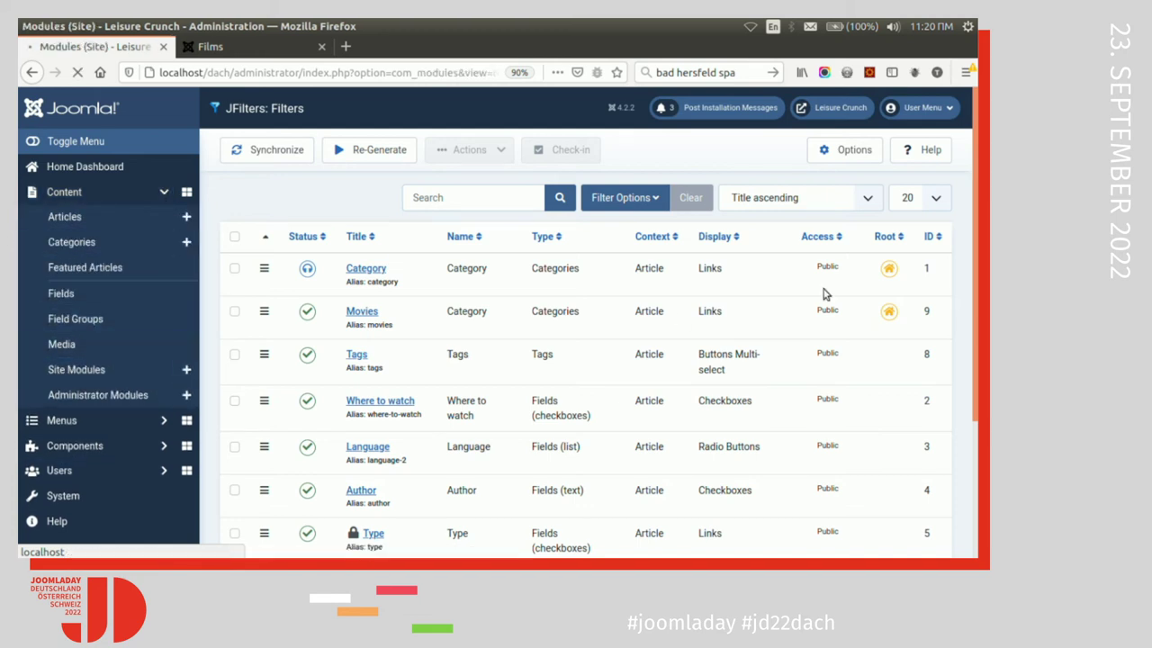
pyautogui.scroll(-2, 585, 234)
pyautogui.scroll(2, 405, 207)
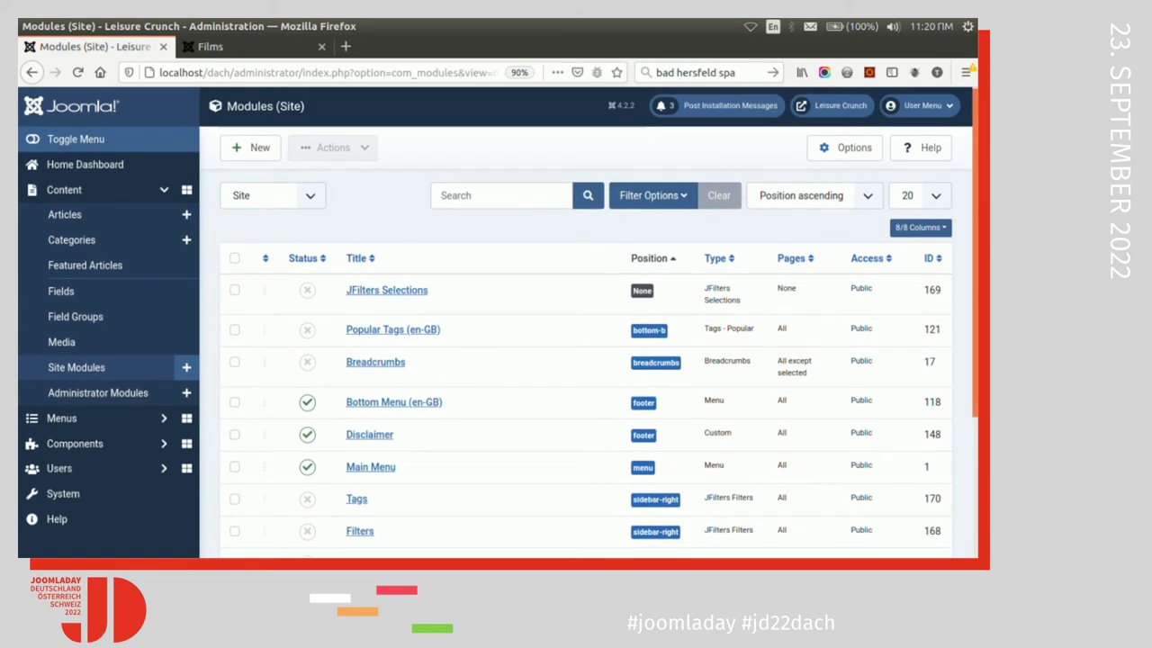
pyautogui.click(267, 154)
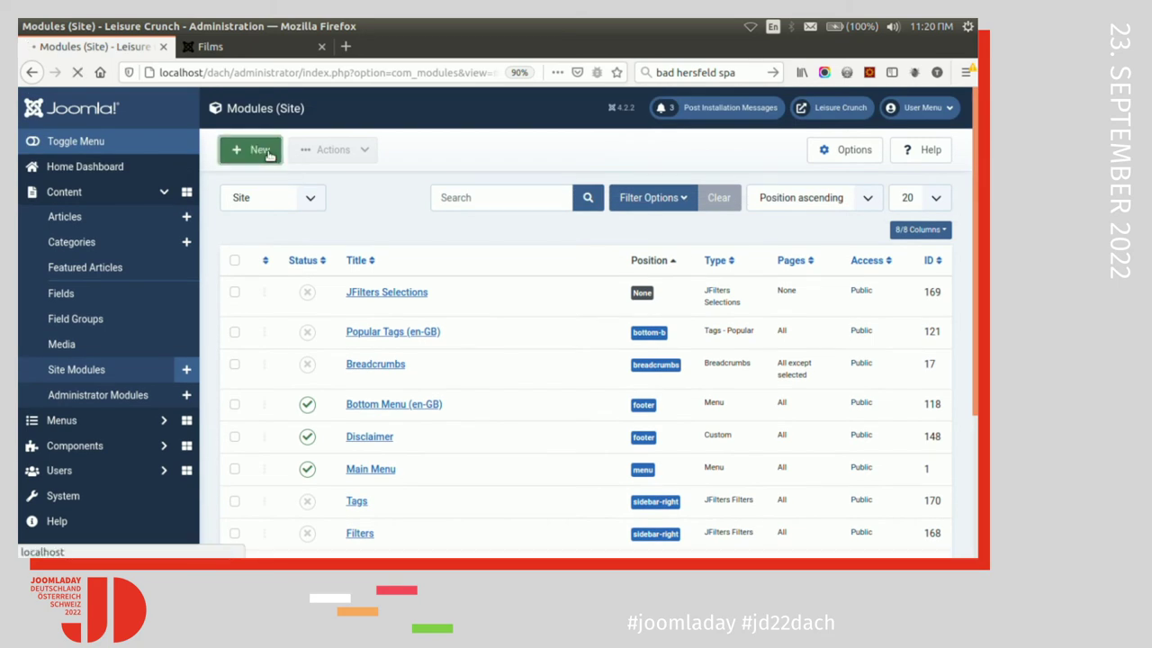
pyautogui.write('fi')
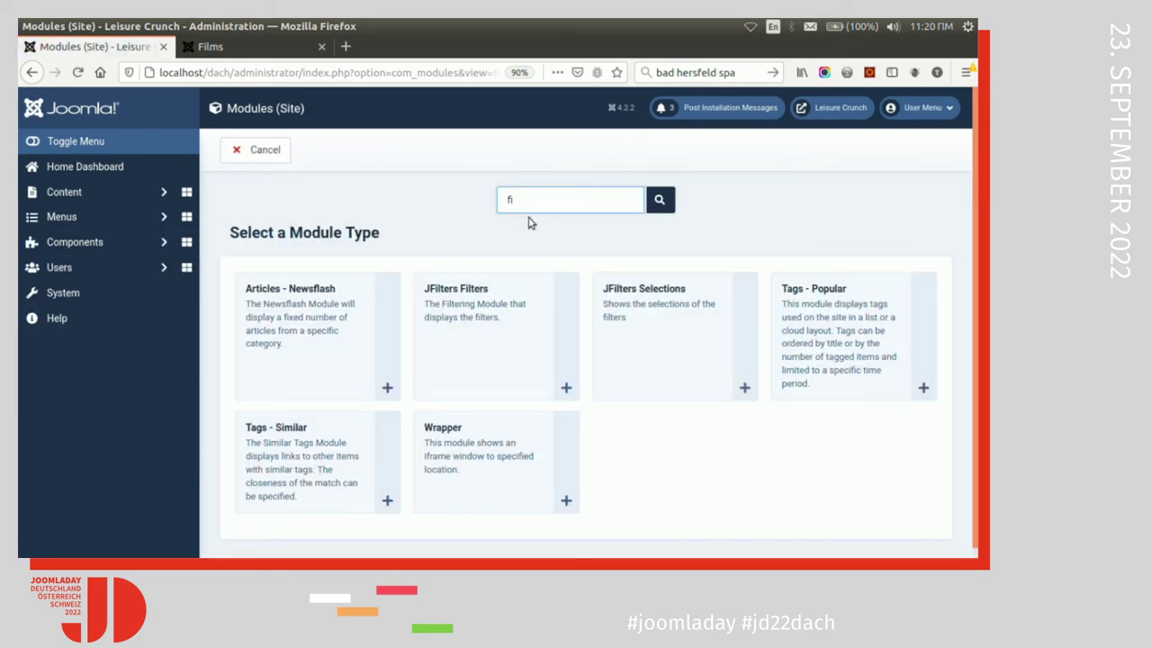
pyautogui.click(560, 321)
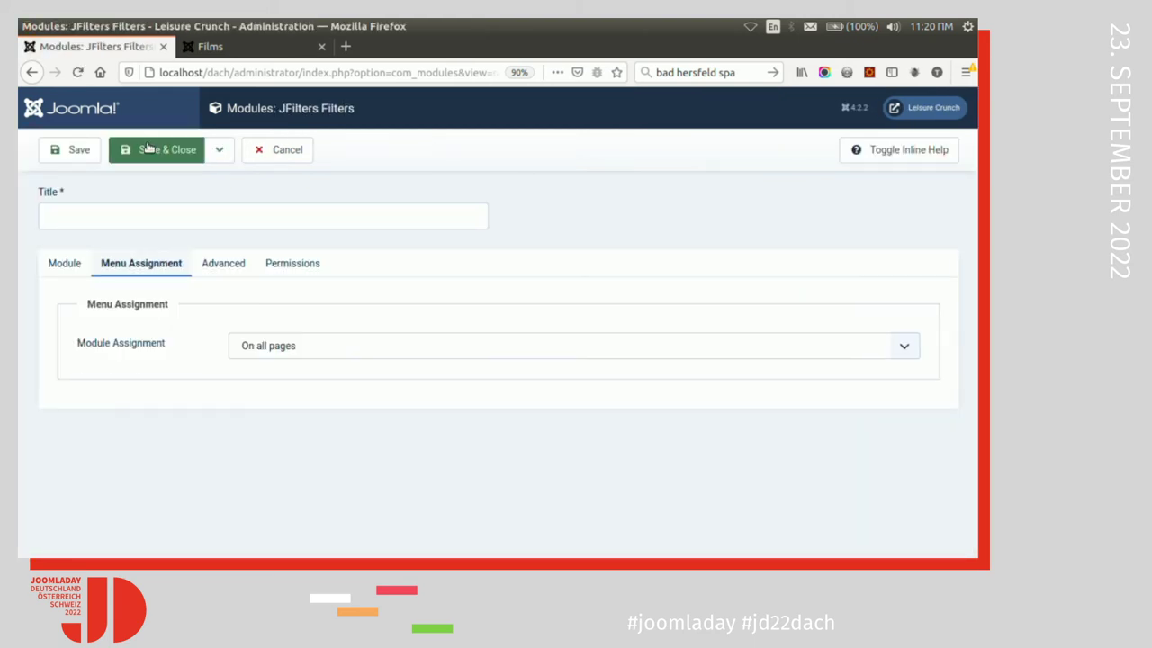
# - Review the new module's general settings and title the module Movies
pyautogui.click(72, 261)
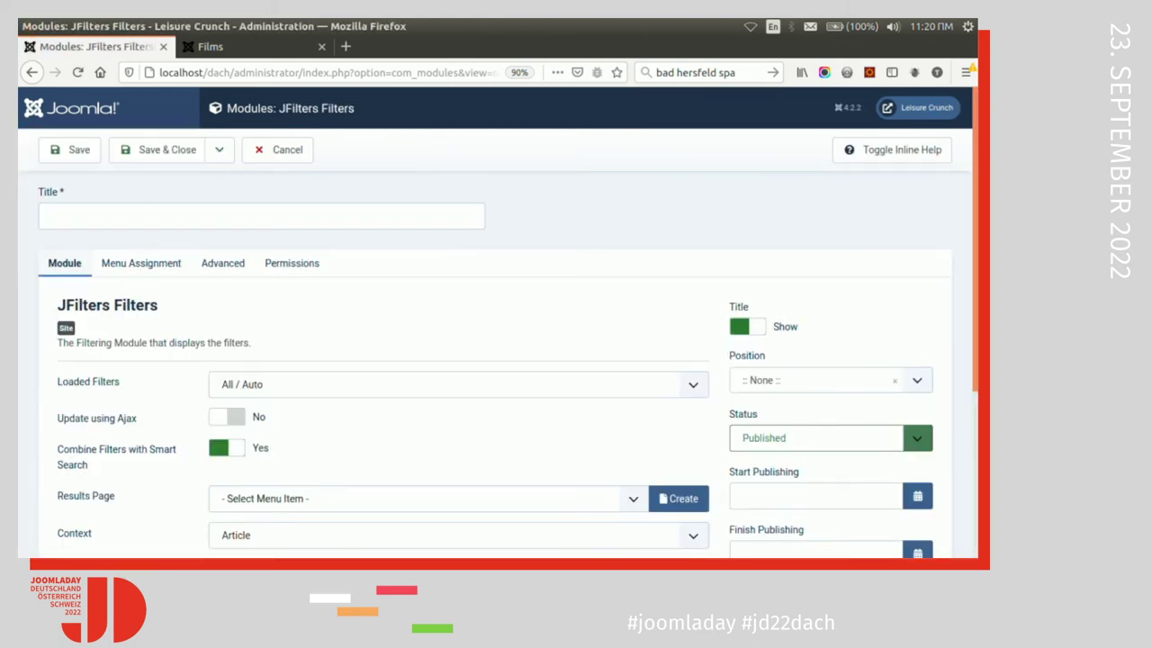
pyautogui.scroll(-3, 789, 360)
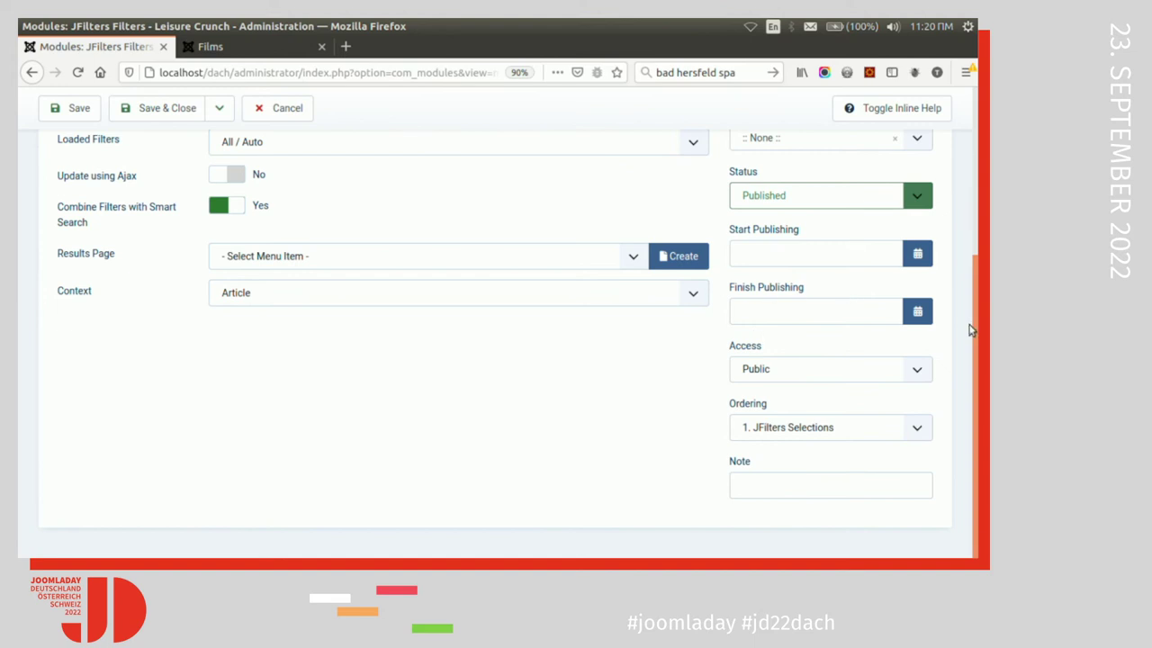
pyautogui.scroll(2, 970, 331)
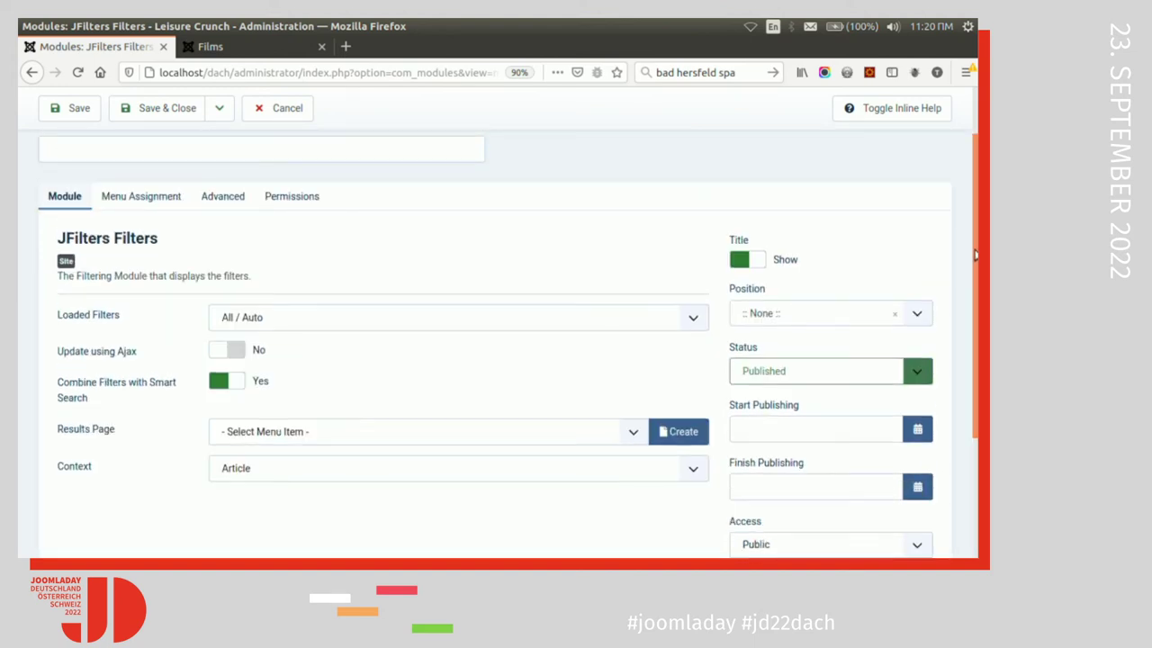
pyautogui.click(87, 149)
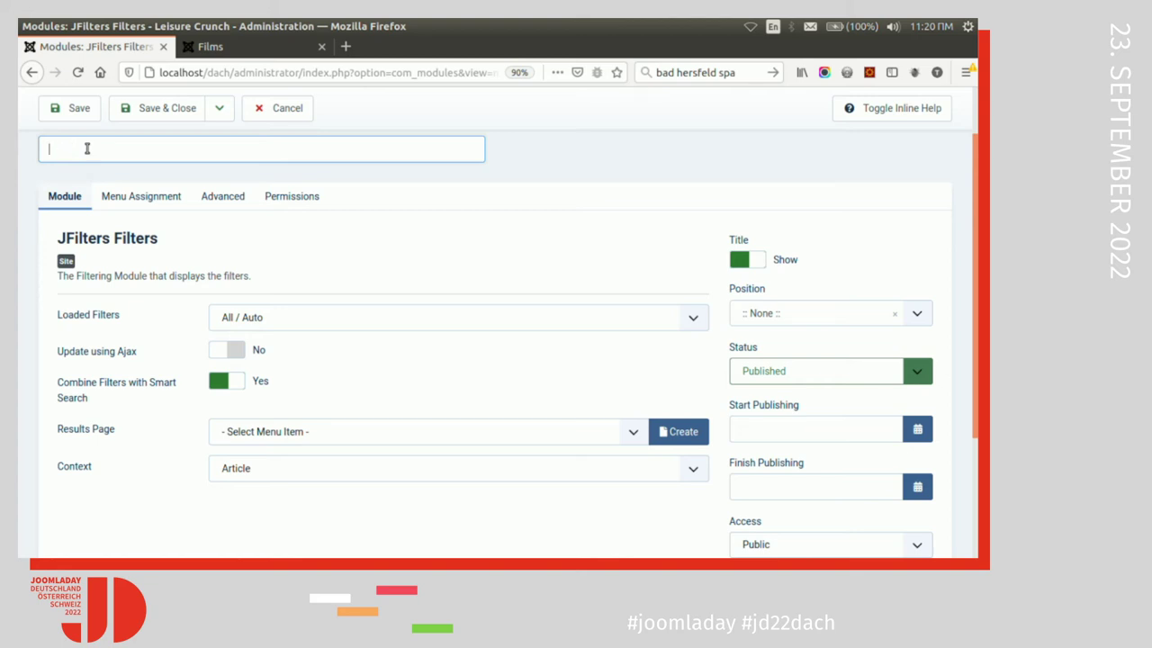
pyautogui.write('Movies')
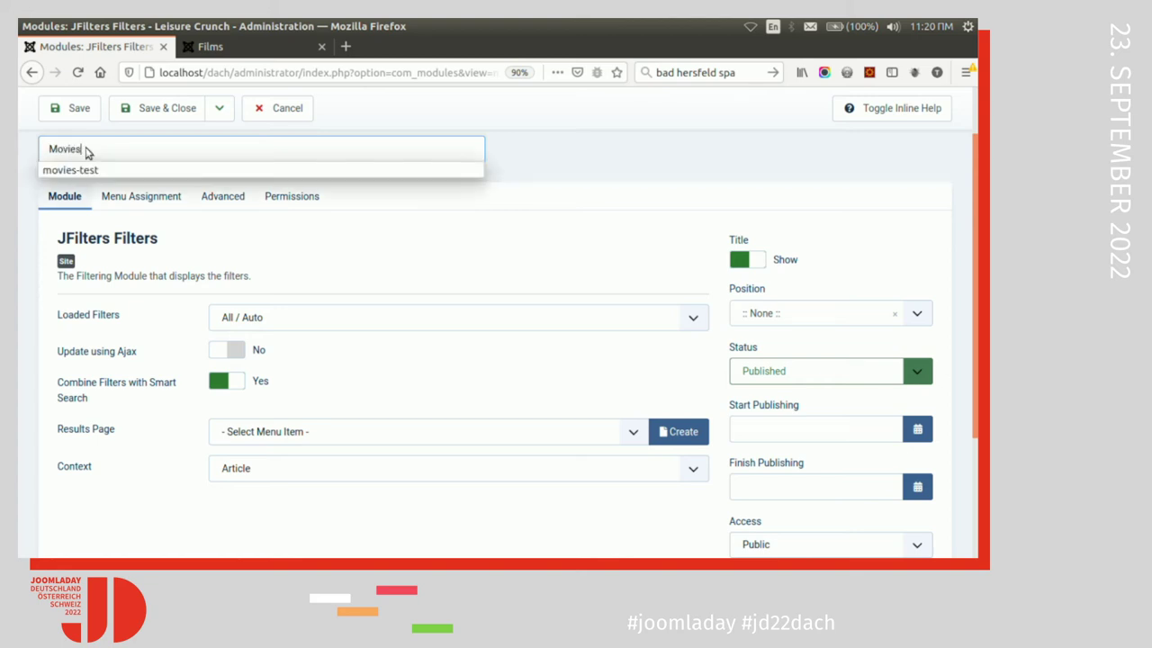
pyautogui.press('Escape')
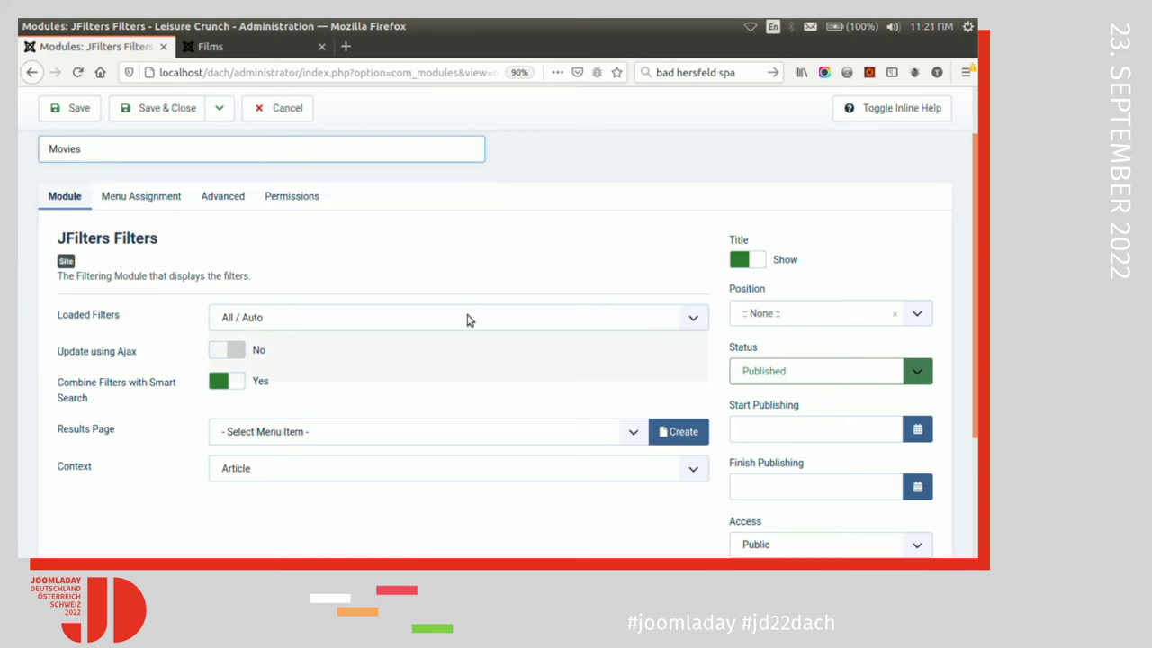
# - Set the module's loaded filters to Select and choose only the Movies filter
pyautogui.click(467, 320)
pyautogui.click(465, 355)
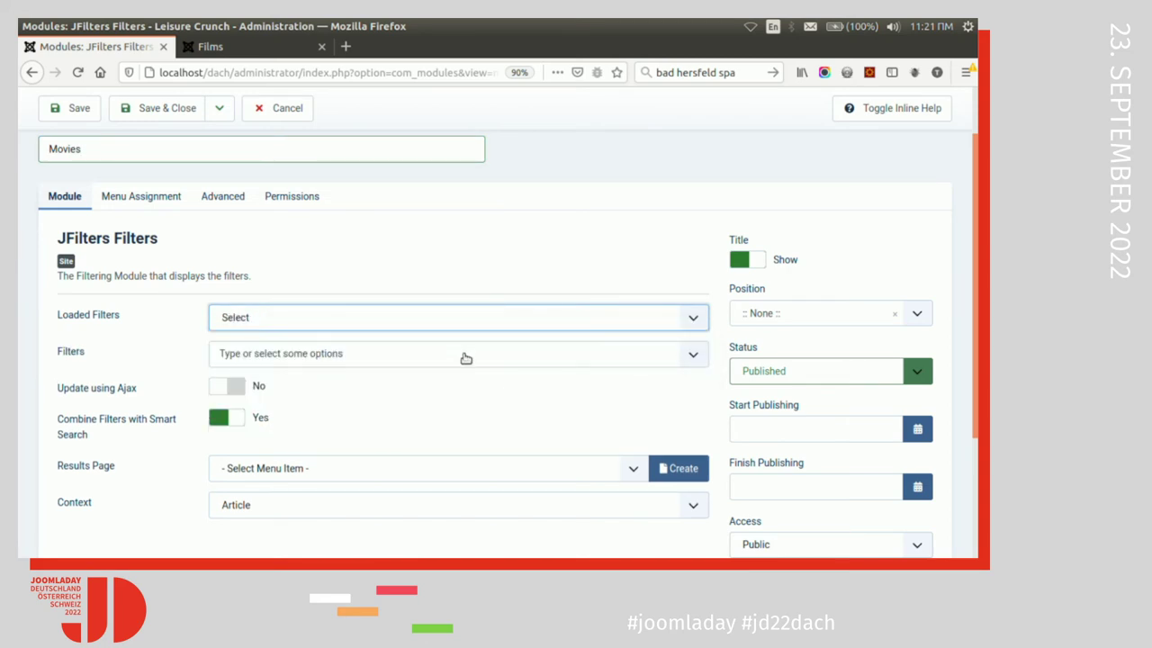
pyautogui.click(447, 364)
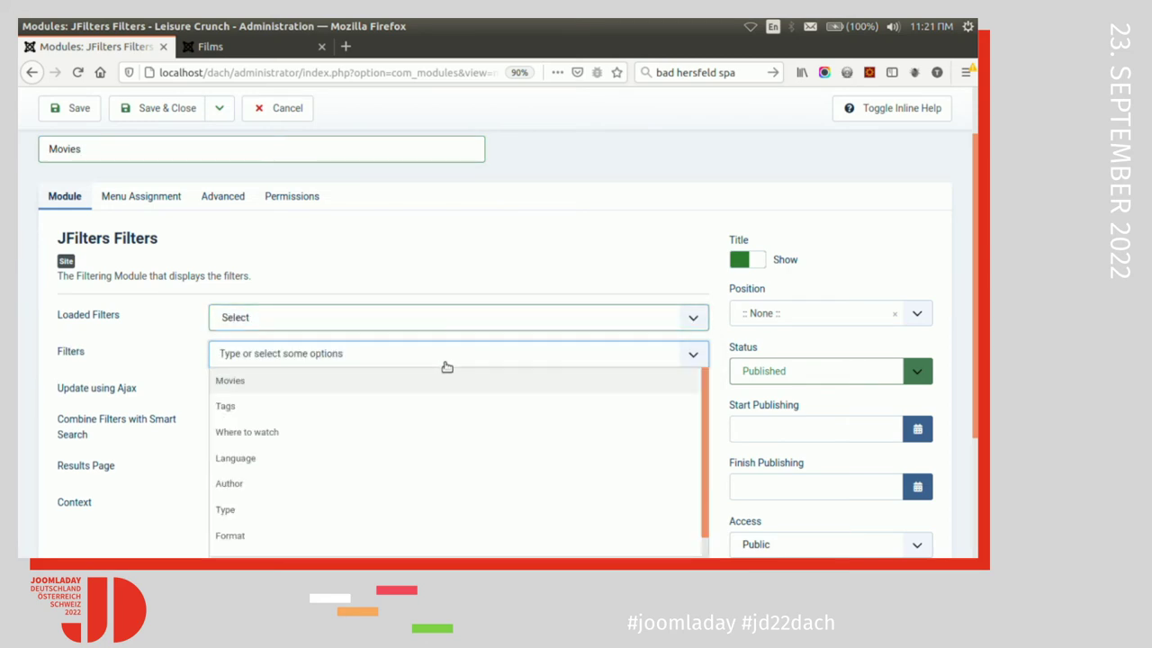
pyautogui.click(447, 380)
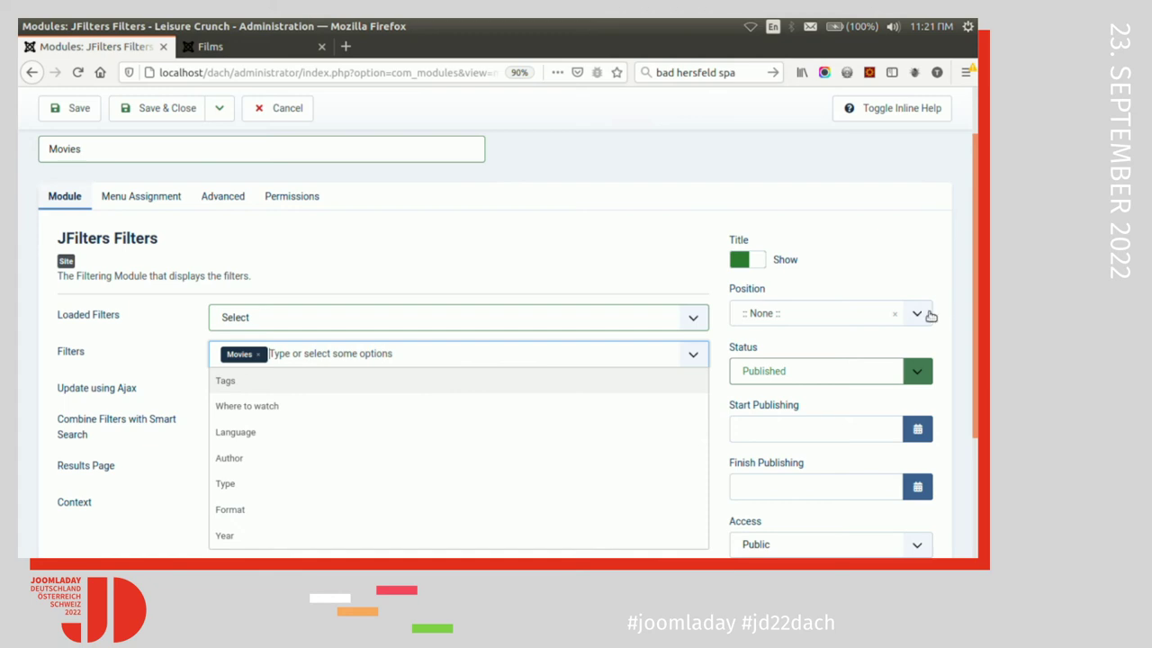
# - Place the Movies module in the Sidebar-right position and enable updating using Ajax
pyautogui.click(925, 315)
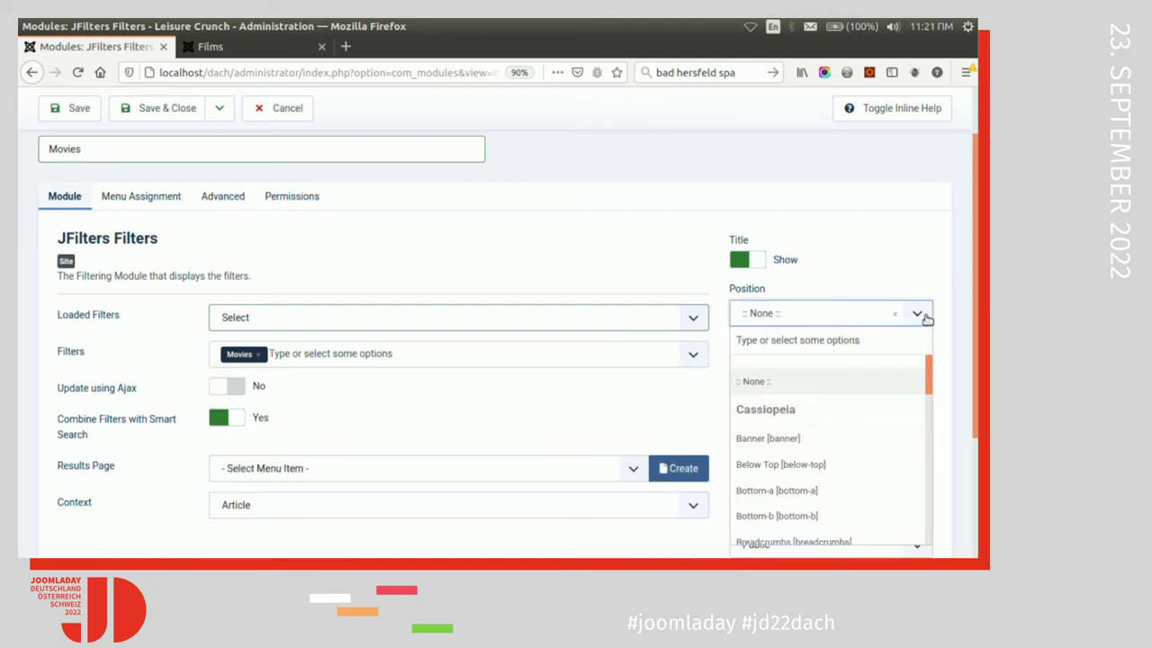
pyautogui.write('si')
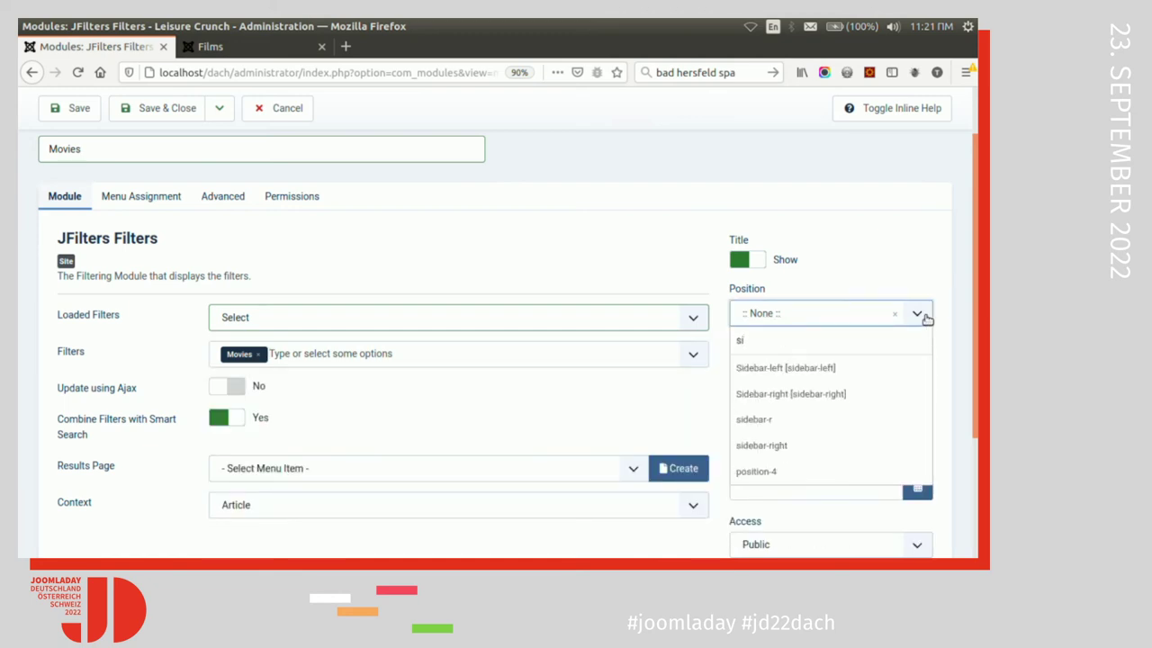
pyautogui.click(899, 394)
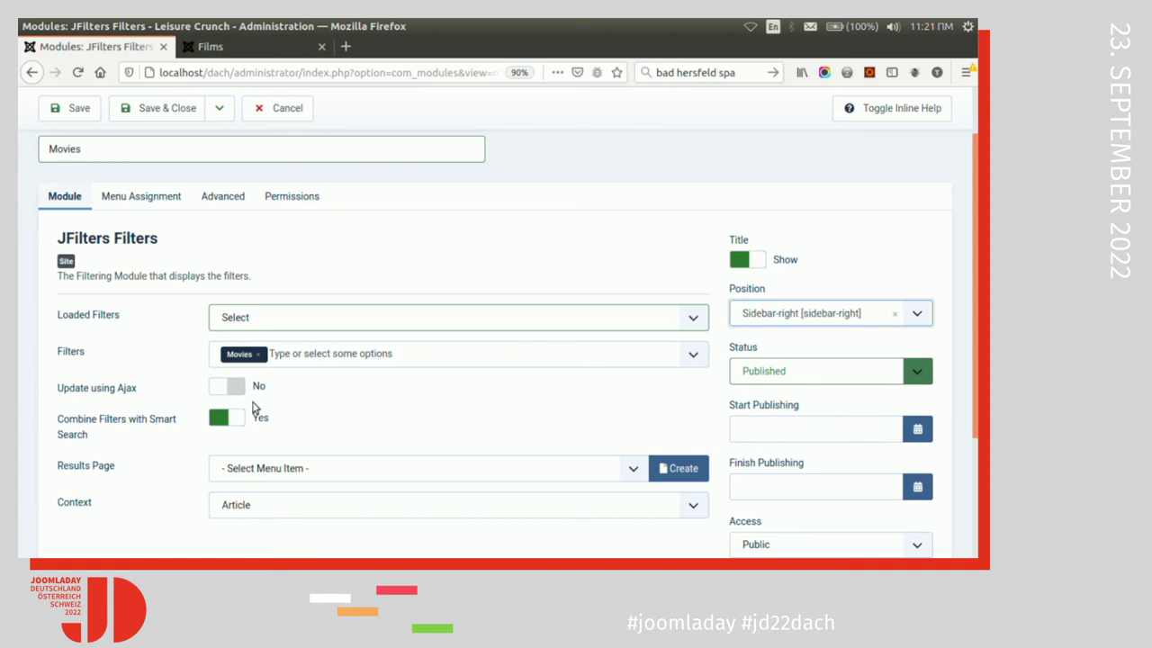
pyautogui.click(227, 386)
pyautogui.scroll(2, 227, 386)
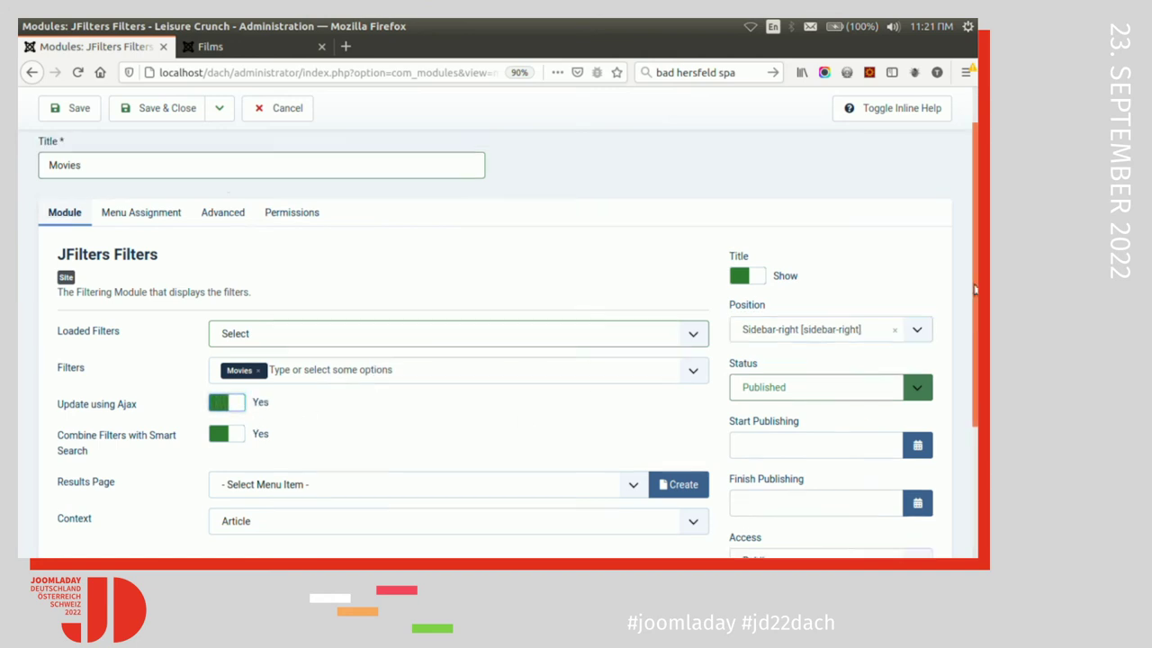
# - Set the Movies module assignment to Only on the pages selected and clear all assigned menu items
pyautogui.click(150, 261)
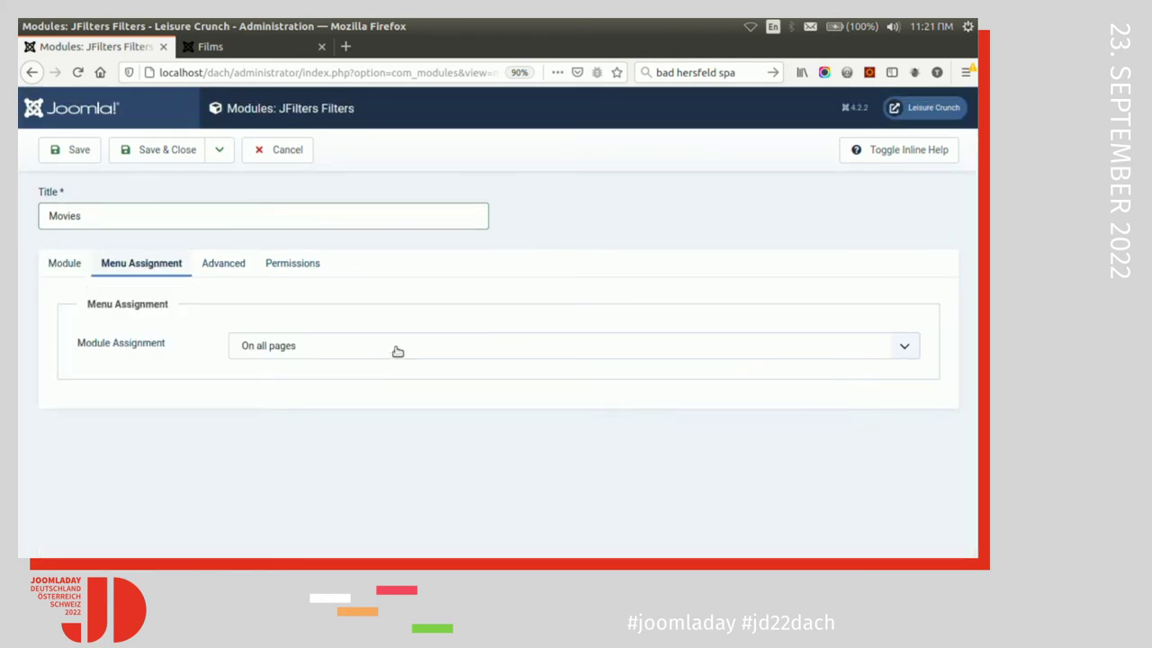
pyautogui.click(54, 261)
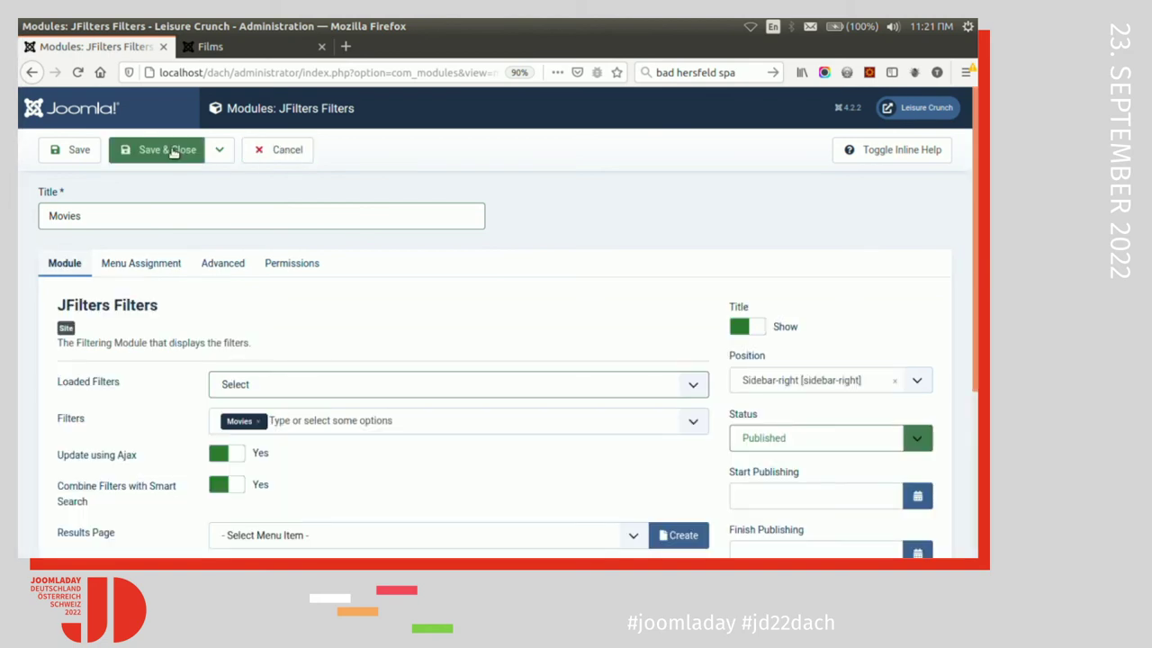
pyautogui.click(165, 261)
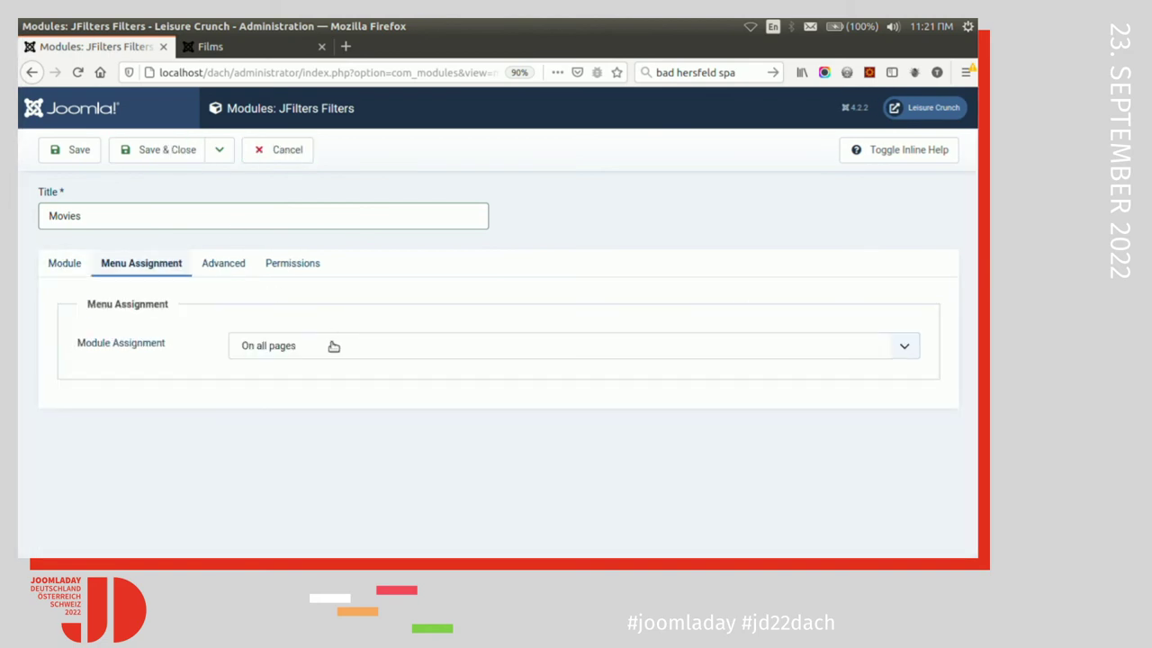
pyautogui.click(333, 347)
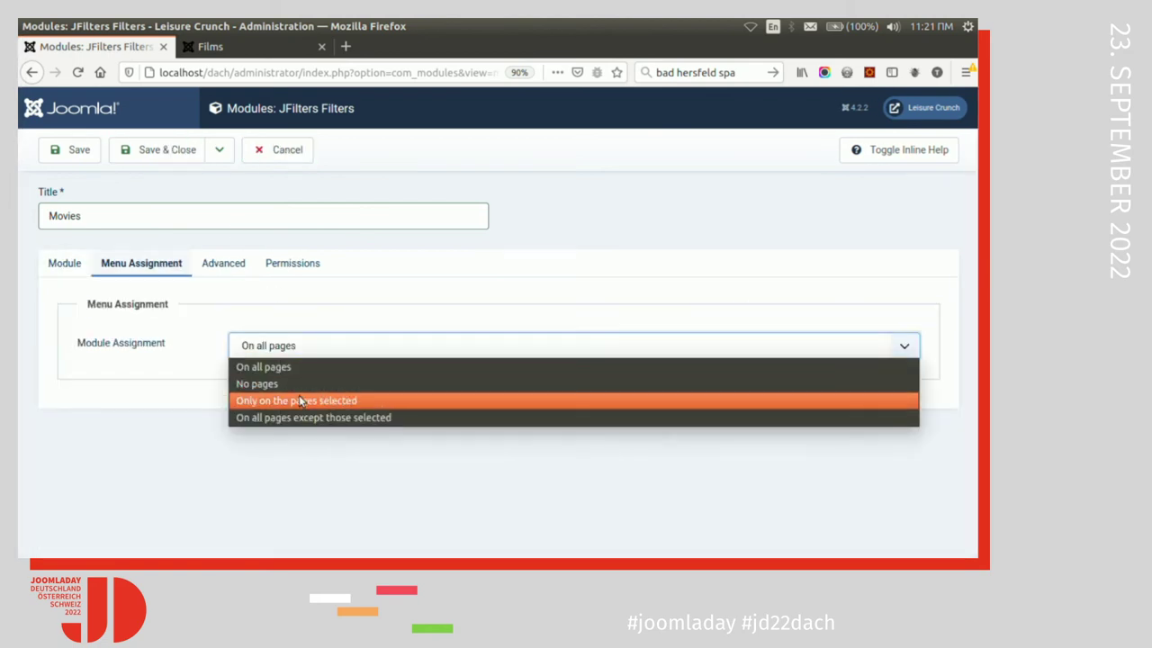
pyautogui.click(450, 400)
pyautogui.scroll(-2, 907, 347)
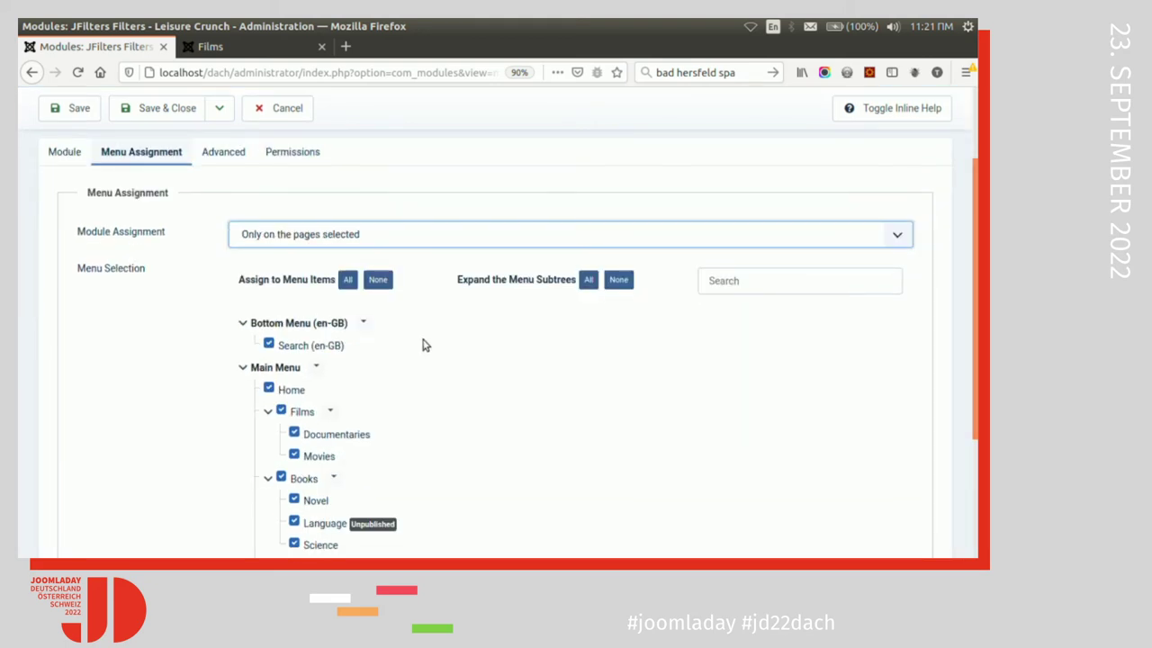
pyautogui.click(381, 284)
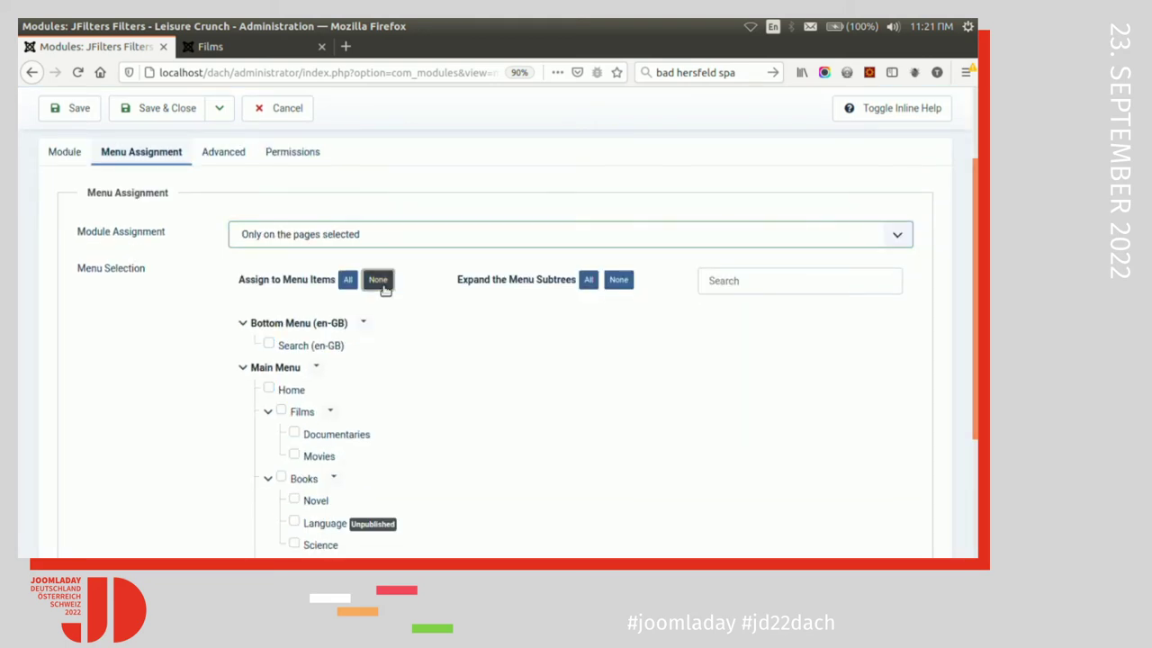
# - Assign the module to the Main Menu items Films, Documentaries and Movies, and save the module
pyautogui.click(281, 410)
pyautogui.click(295, 434)
pyautogui.click(295, 456)
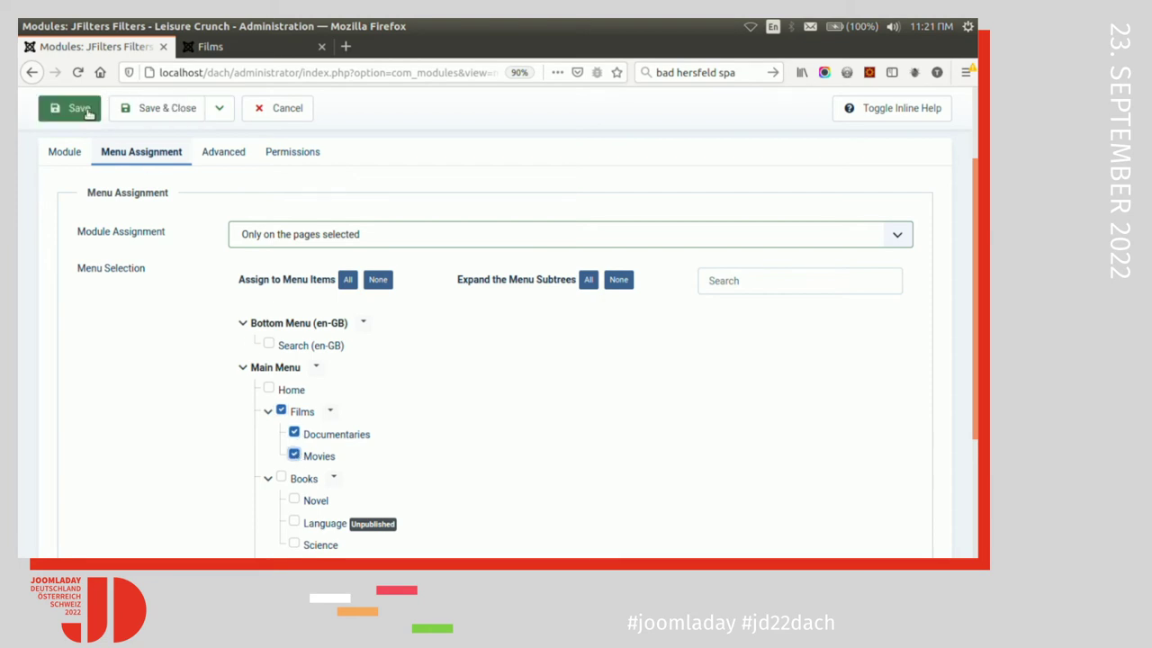
pyautogui.click(86, 110)
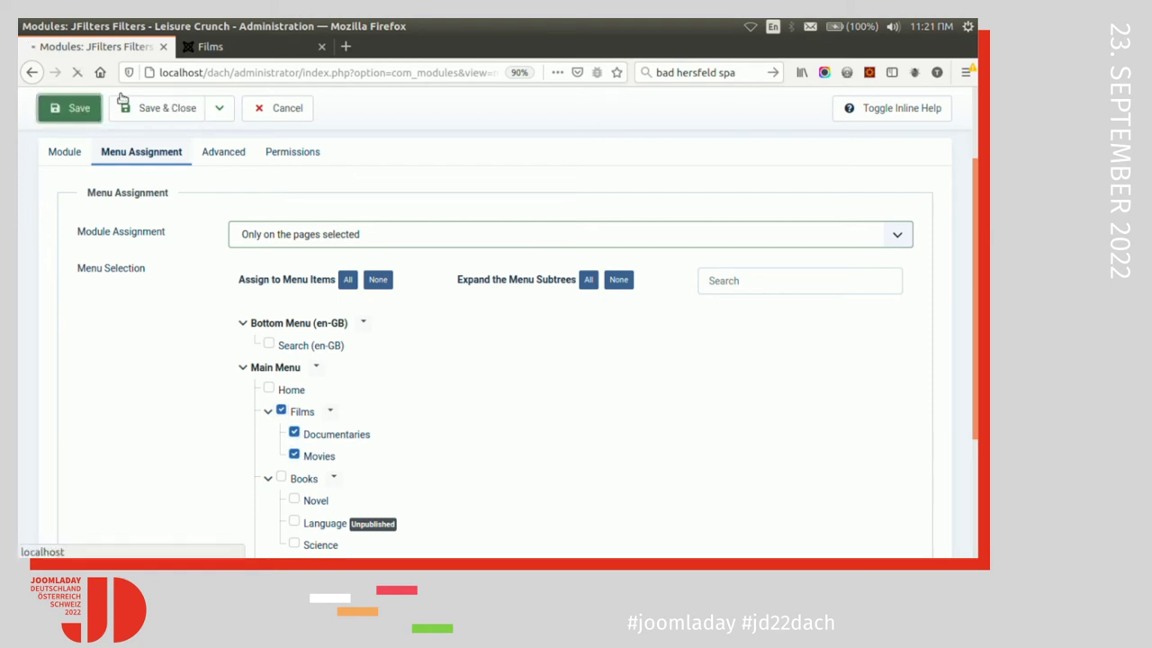
# - Check the Movies module on the site's Films page by filtering by Documentaries and by Movies
pyautogui.click(219, 56)
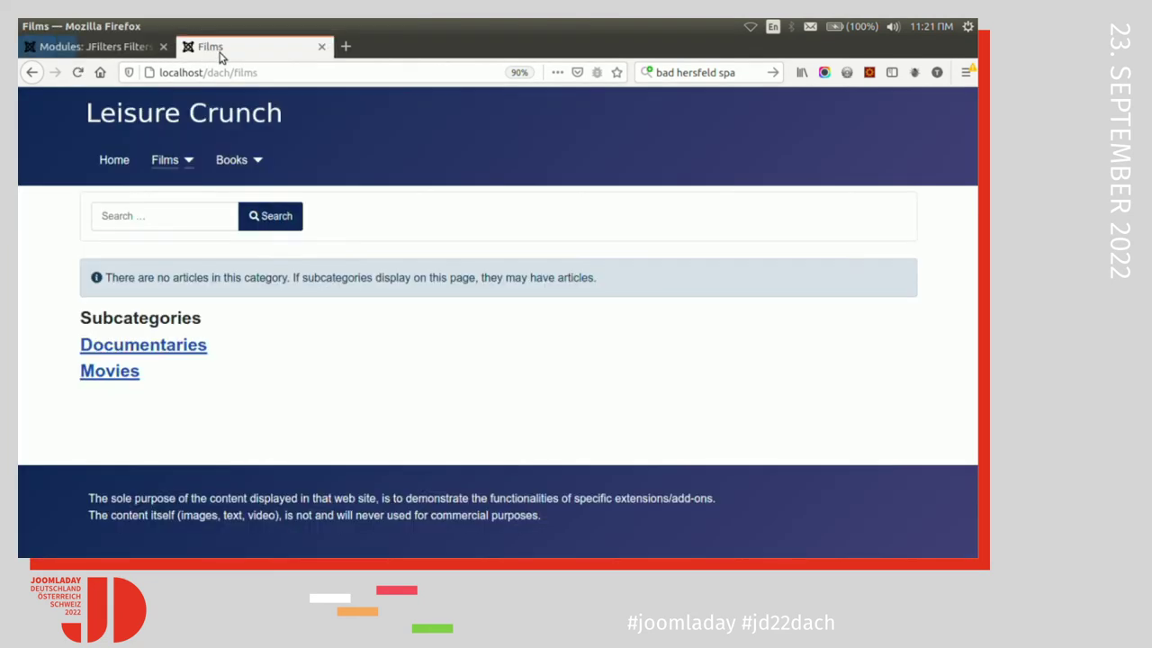
pyautogui.click(174, 160)
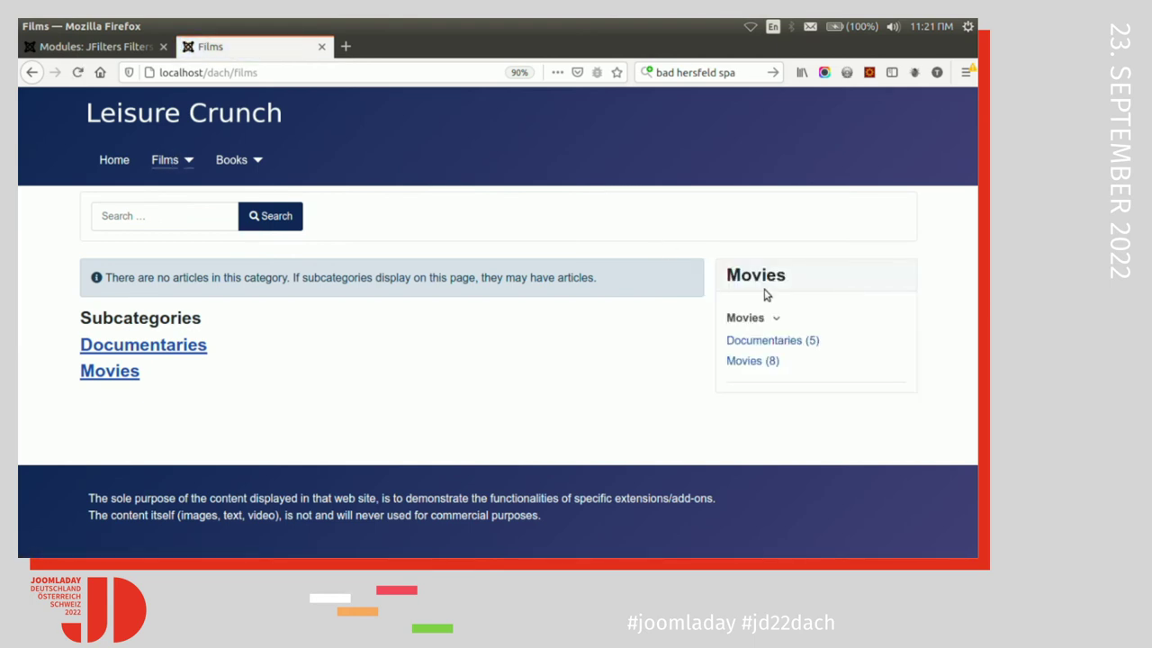
pyautogui.click(761, 343)
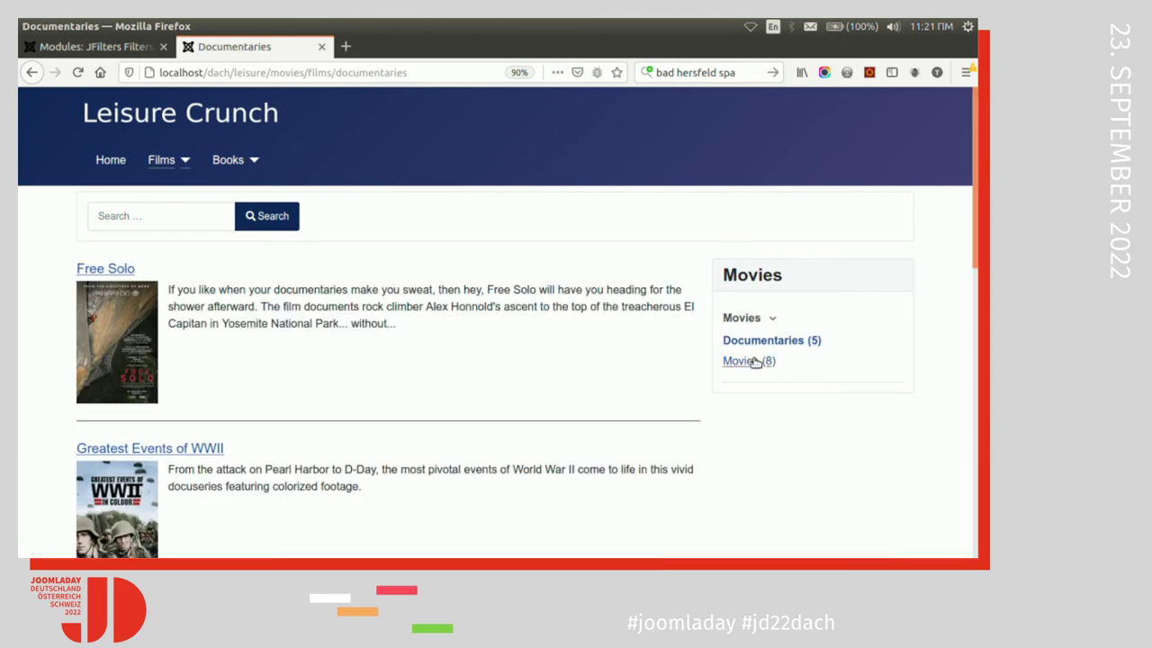
pyautogui.click(754, 362)
pyautogui.scroll(-2, 974, 219)
pyautogui.scroll(2, 973, 219)
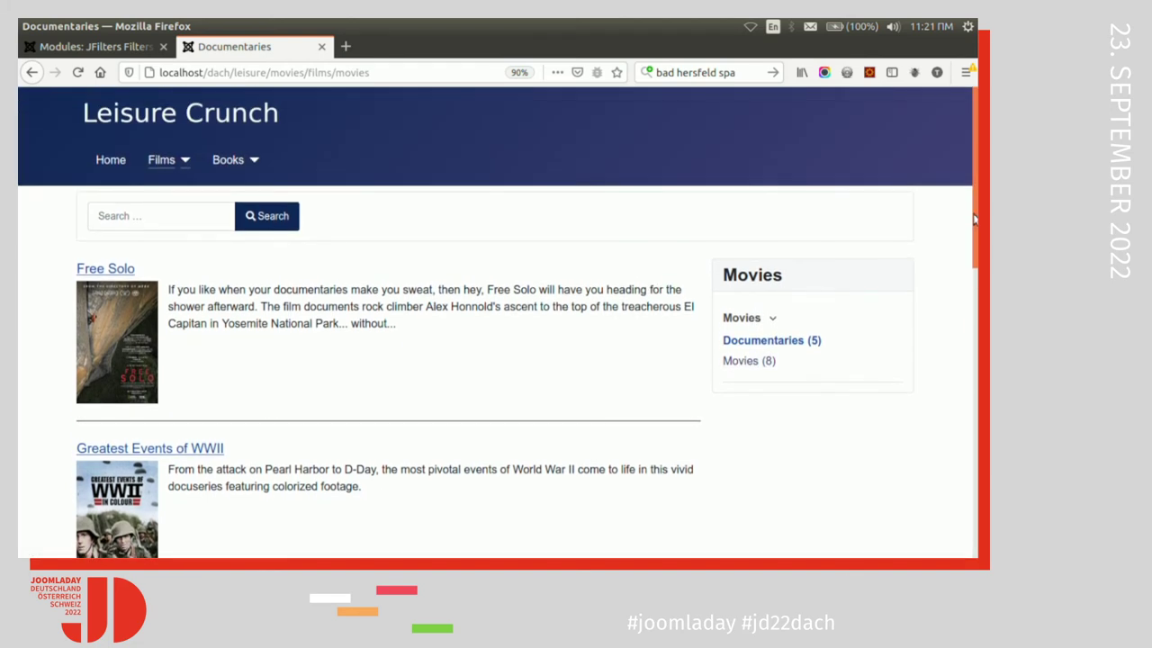
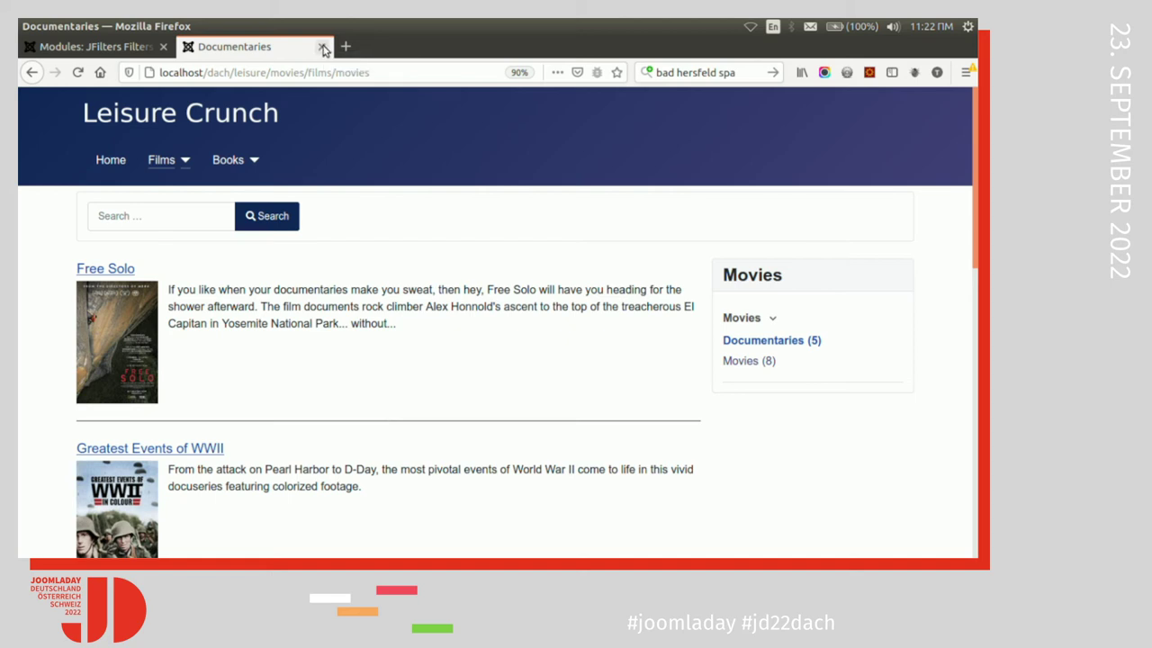
# - Return to the administration, close the module editor and unpublish the Movies module in the site modules list
pyautogui.click(102, 50)
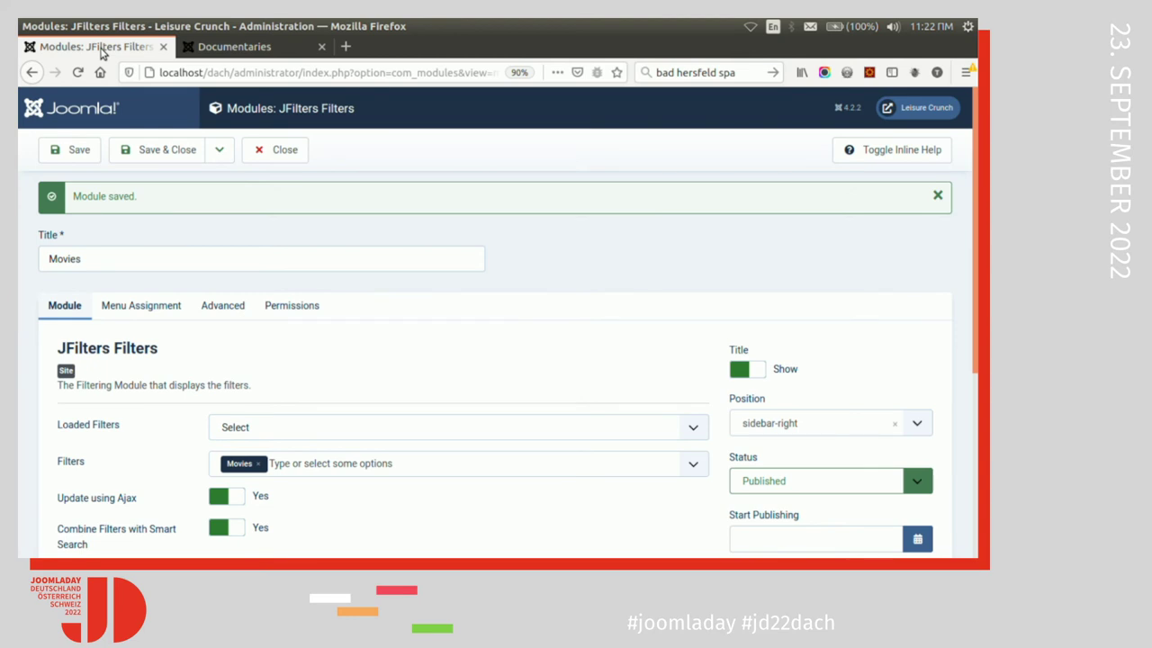
pyautogui.click(263, 154)
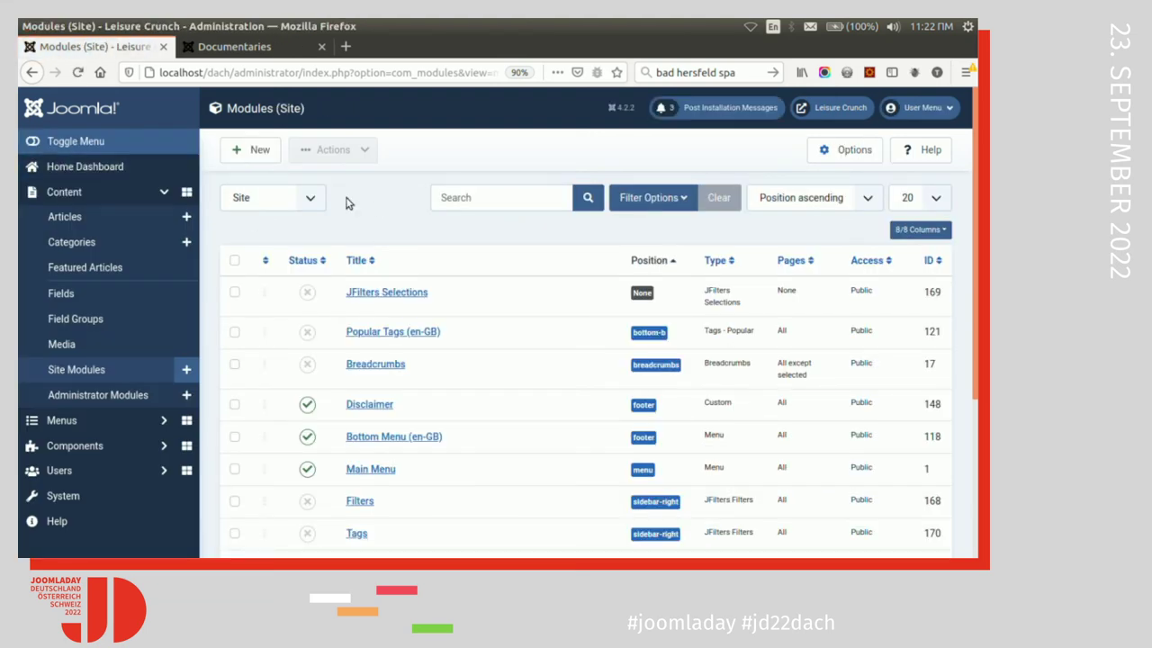
pyautogui.scroll(-2, 862, 231)
pyautogui.scroll(-3, 513, 318)
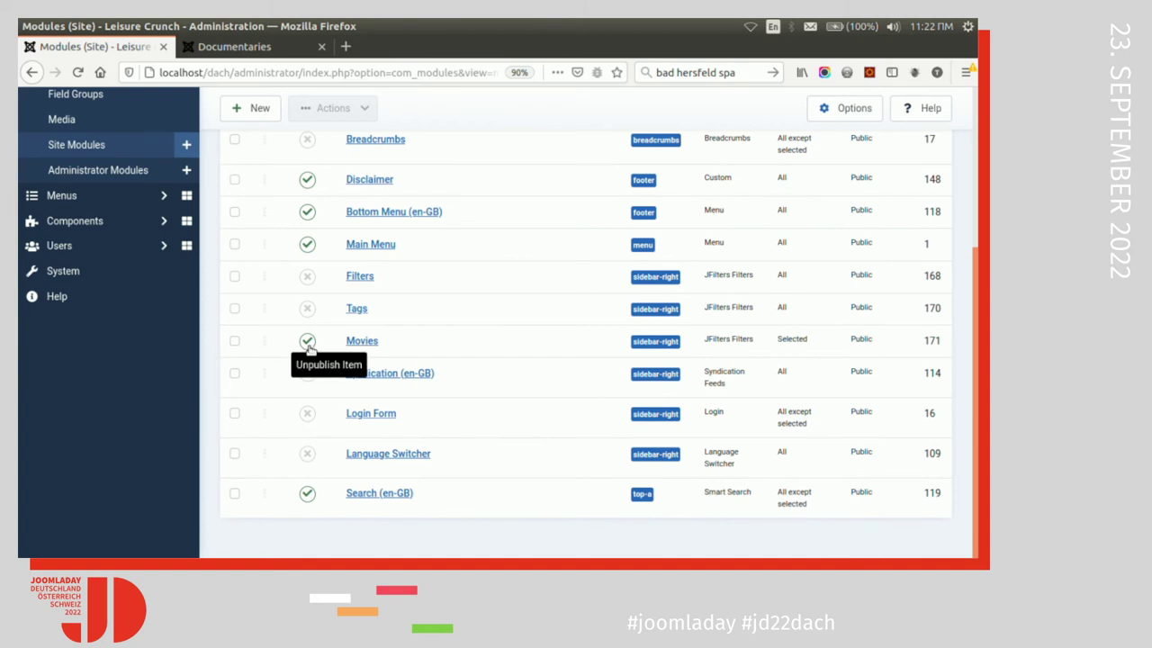
pyautogui.click(309, 340)
# - Reload the filtered Movies page on the site and go to the Home page
pyautogui.click(216, 51)
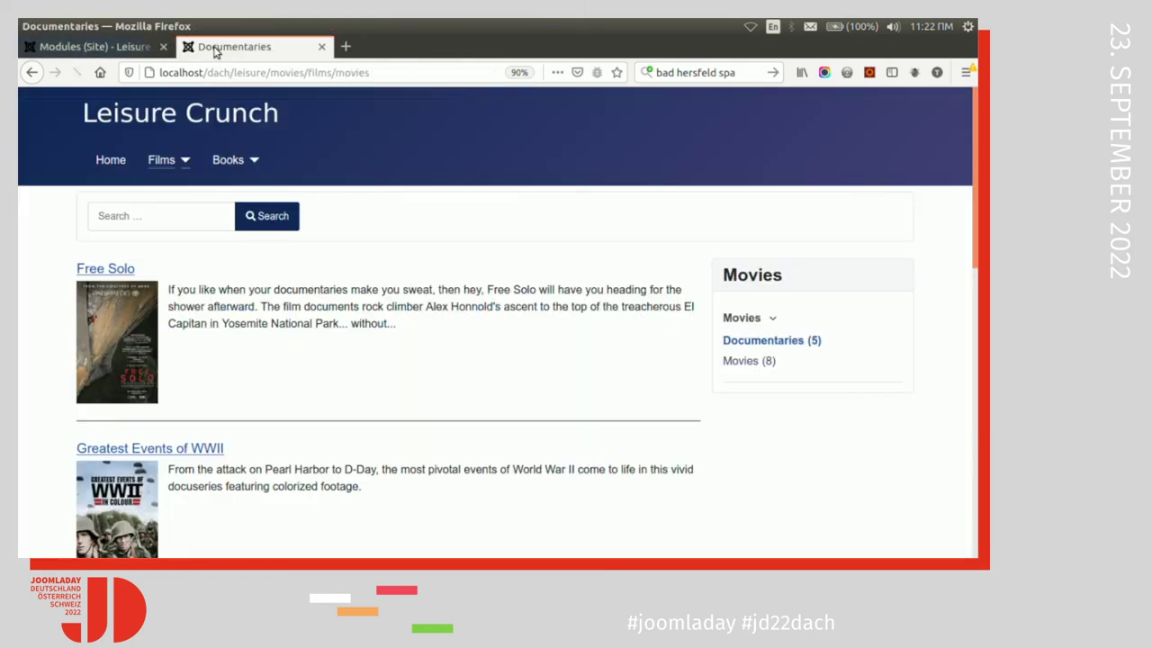
pyautogui.press('F5')
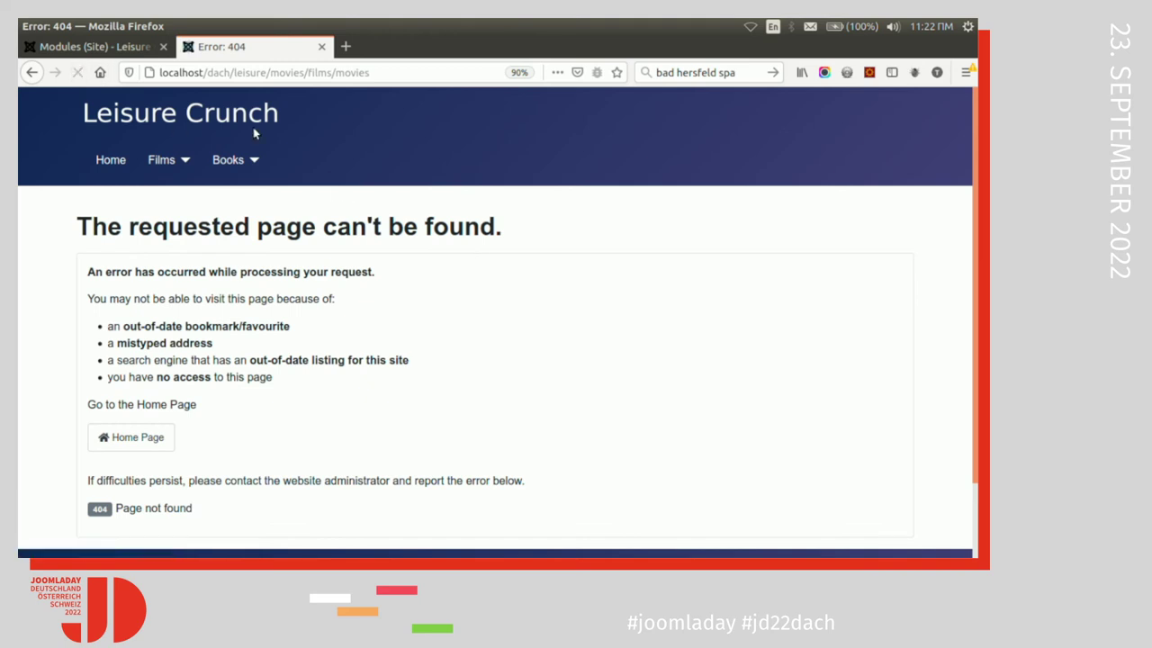
pyautogui.click(111, 159)
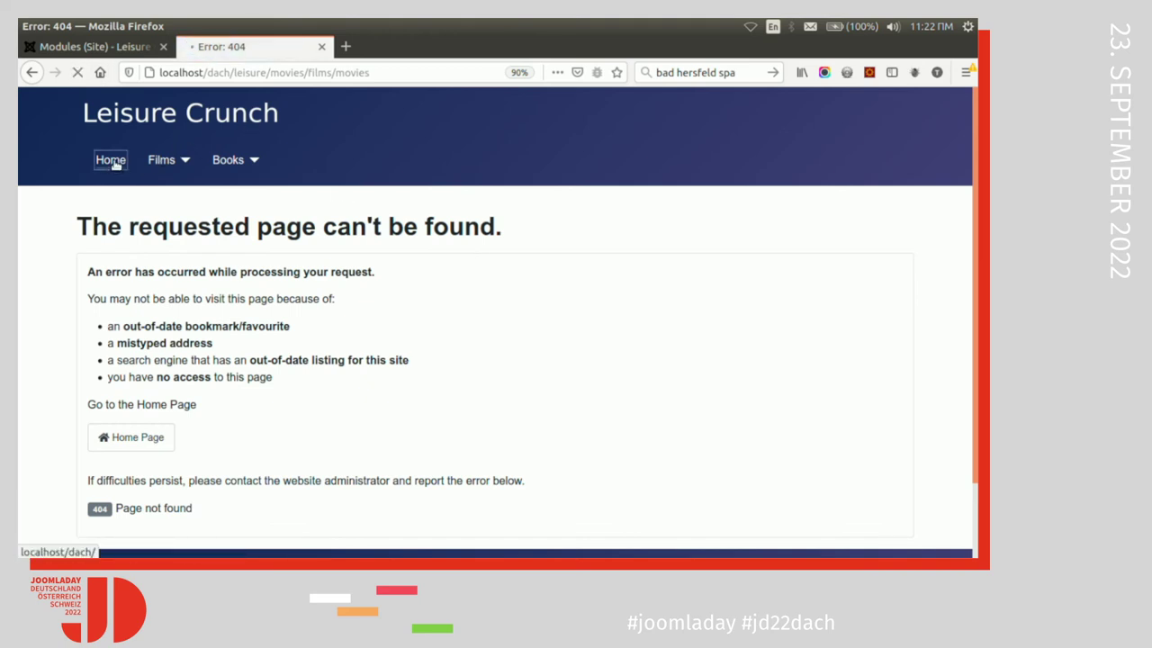
# - Return to the administration and open the article Durante La Tormenta (Mirage) for editing from the articles list
pyautogui.click(36, 49)
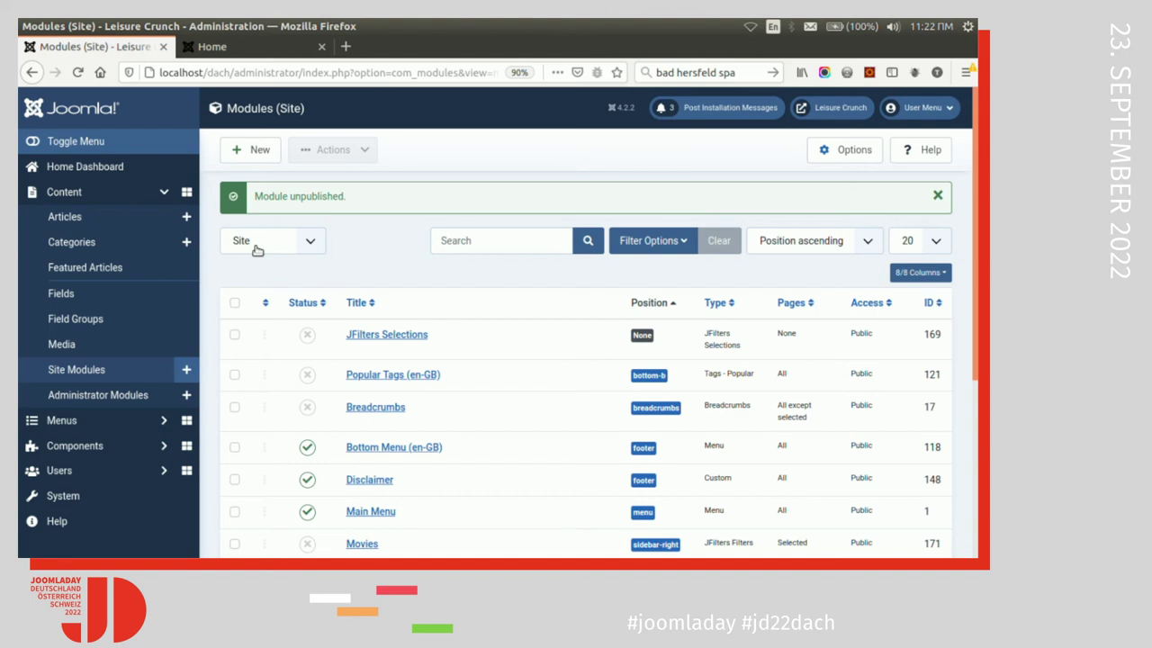
pyautogui.click(163, 191)
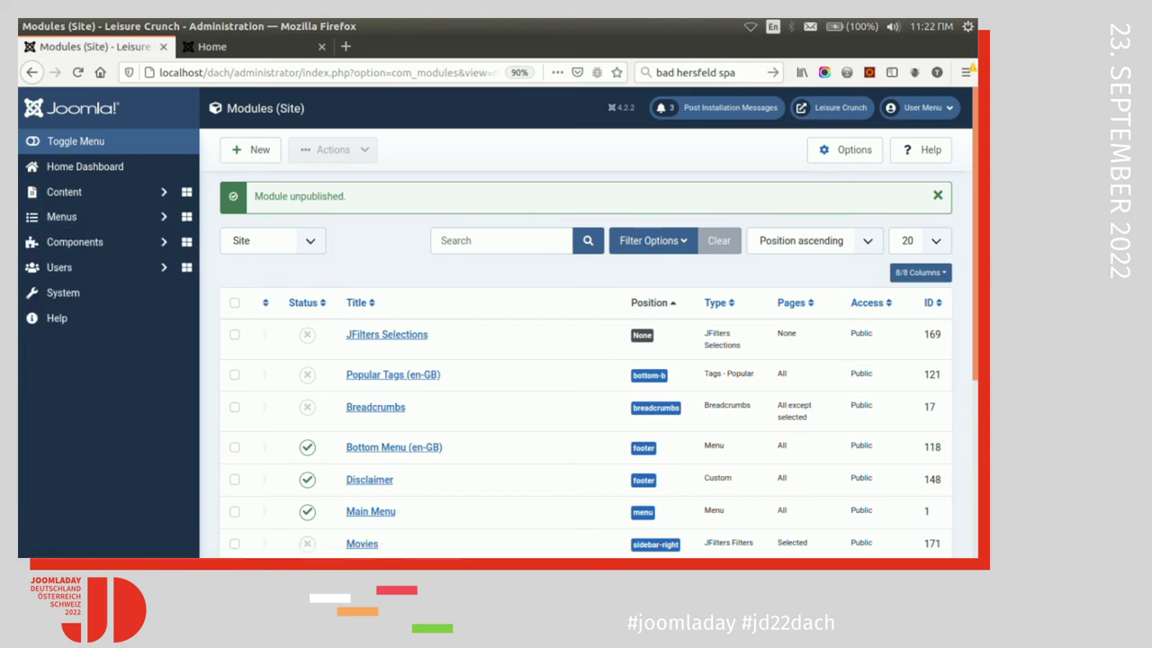
pyautogui.scroll(-3, 810, 225)
pyautogui.scroll(3, 864, 162)
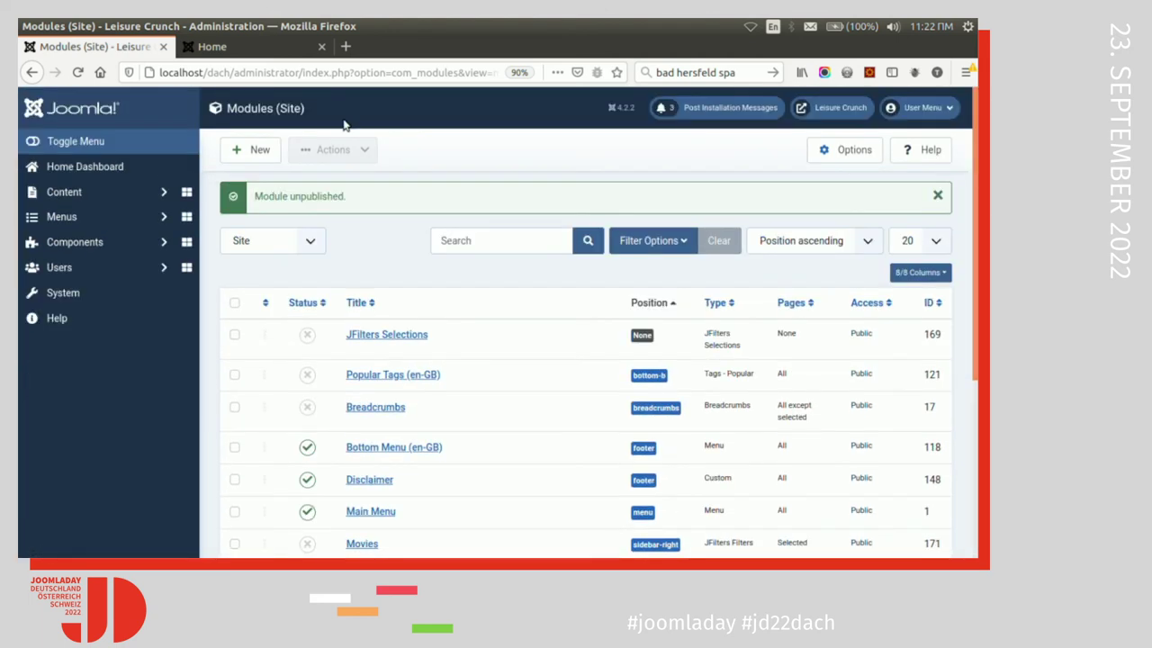
pyautogui.click(165, 191)
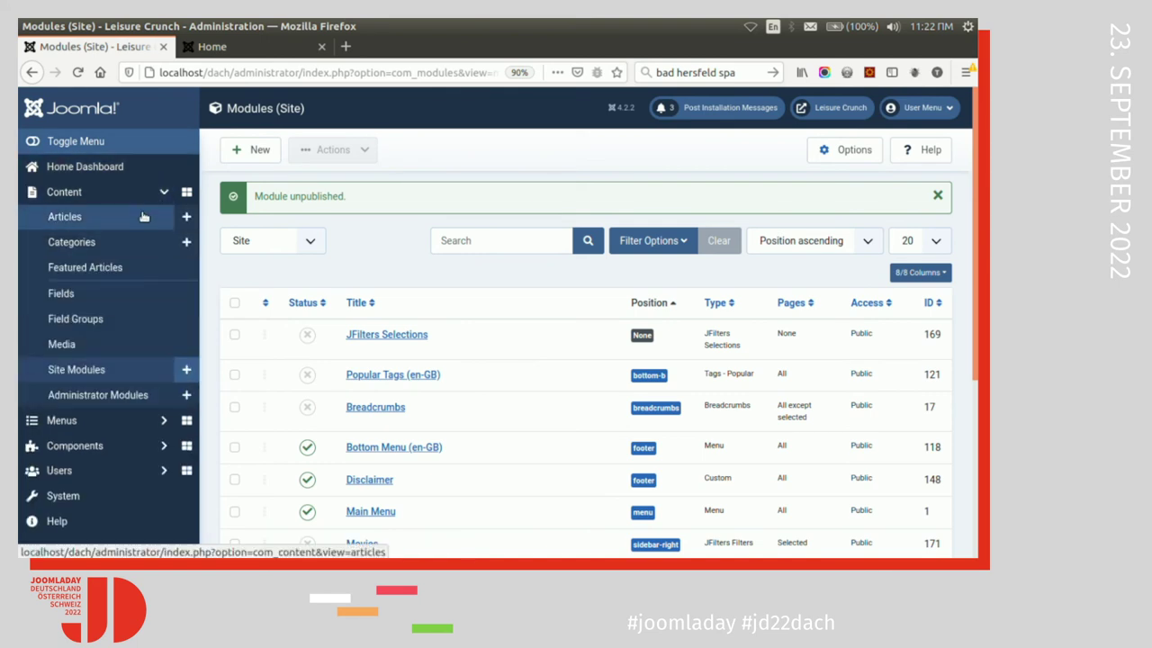
pyautogui.click(144, 216)
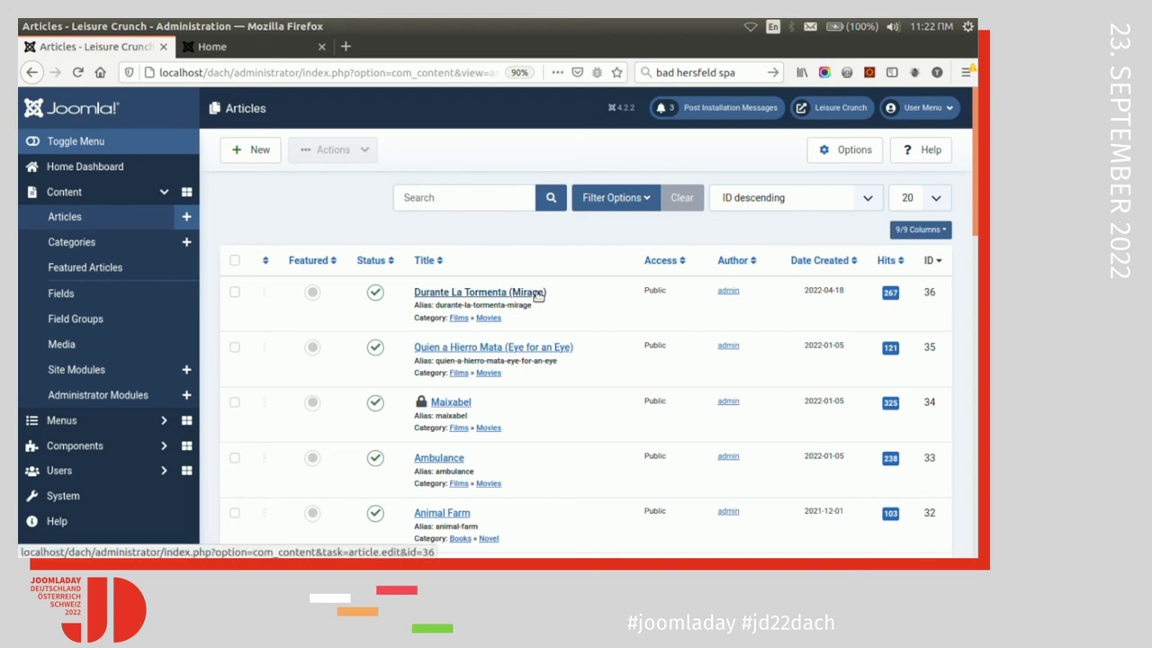
pyautogui.click(539, 293)
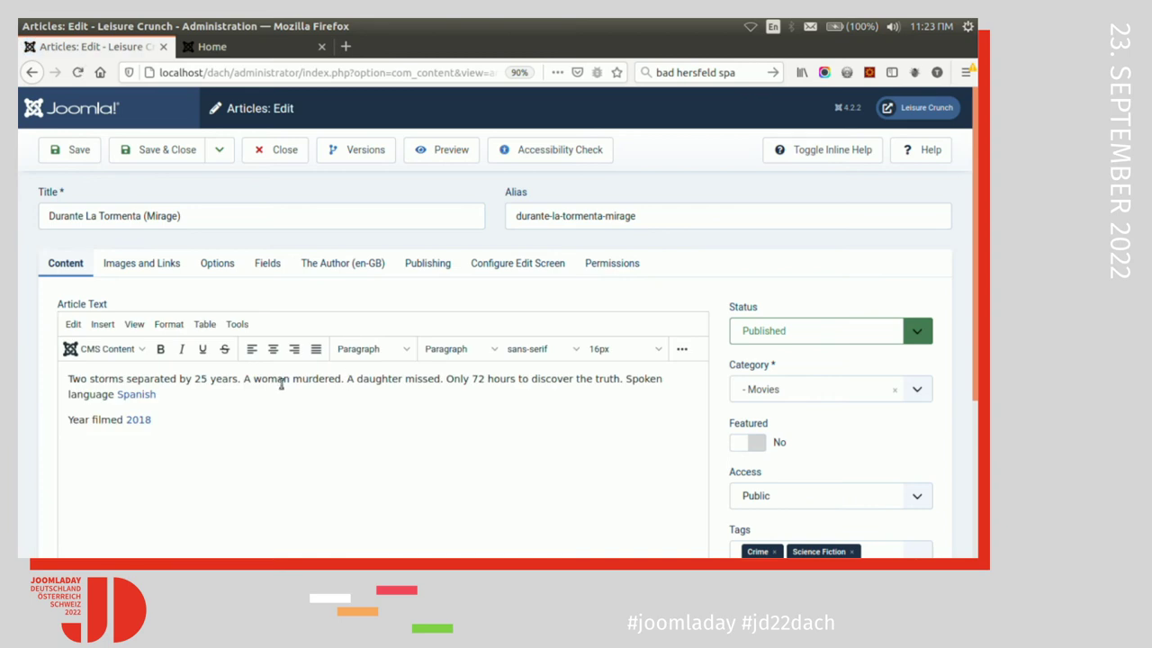
# - Replace the article's closing spoken-language and year-filmed text with "Language Spanish"
pyautogui.doubleClick(208, 419)
pyautogui.press('BackSpace')
pyautogui.press('BackSpace')
pyautogui.press('BackSpace')
pyautogui.press('BackSpace')
pyautogui.press('BackSpace')
pyautogui.press('BackSpace')
pyautogui.press('BackSpace')
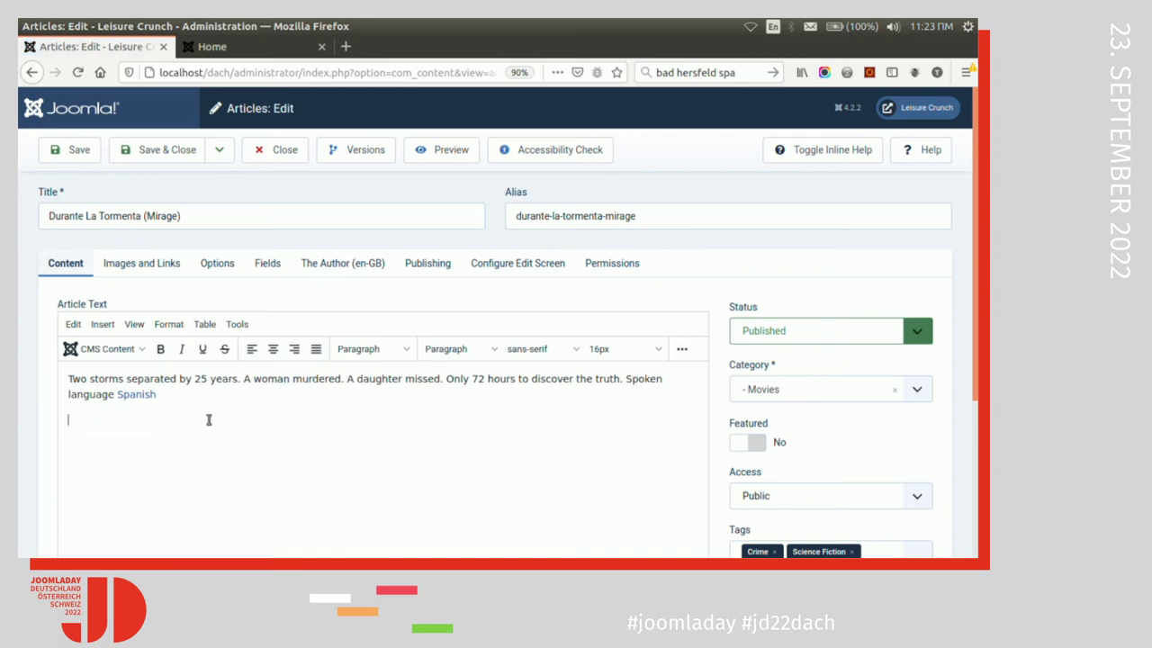
pyautogui.press('BackSpace')
pyautogui.press('BackSpace')
pyautogui.press('BackSpace')
pyautogui.press('BackSpace')
pyautogui.press('BackSpace')
pyautogui.press('BackSpace')
pyautogui.press('BackSpace')
pyautogui.press('BackSpace')
pyautogui.press('BackSpace')
pyautogui.press('BackSpace')
pyautogui.press('BackSpace')
pyautogui.press('BackSpace')
pyautogui.press('BackSpace')
pyautogui.press('BackSpace')
pyautogui.press('BackSpace')
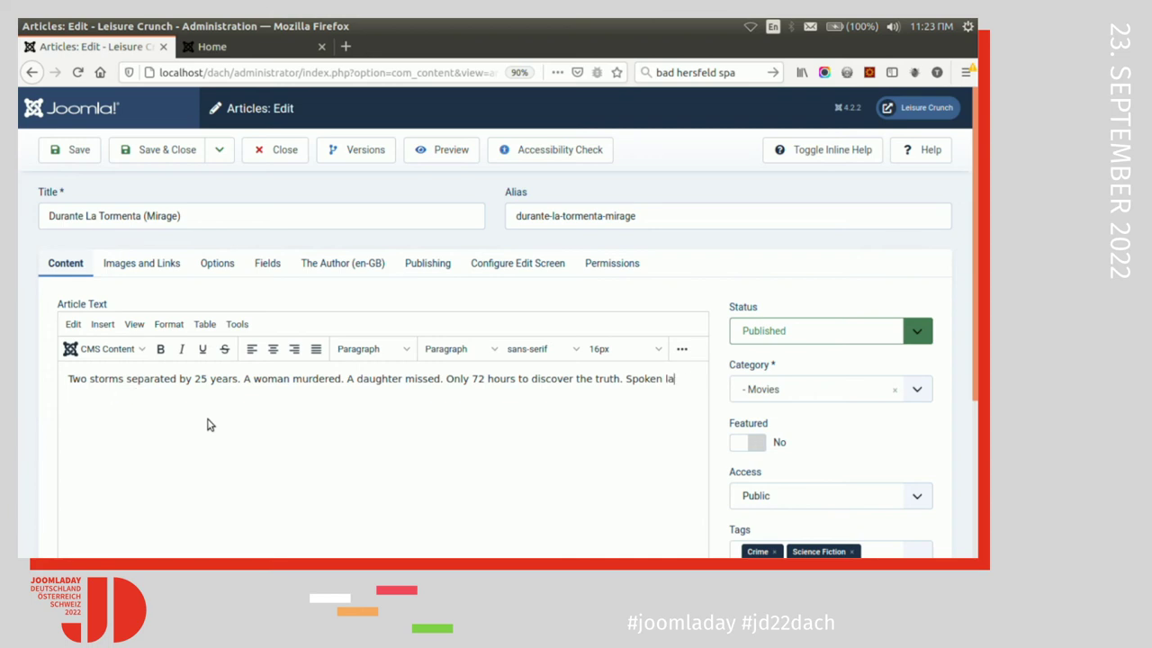
pyautogui.press('BackSpace')
pyautogui.press('BackSpace')
pyautogui.write('Language Spanish')
# - Link the word Spanish in the article text to a value of the Language filter using JF Filters
pyautogui.doubleClick(87, 394)
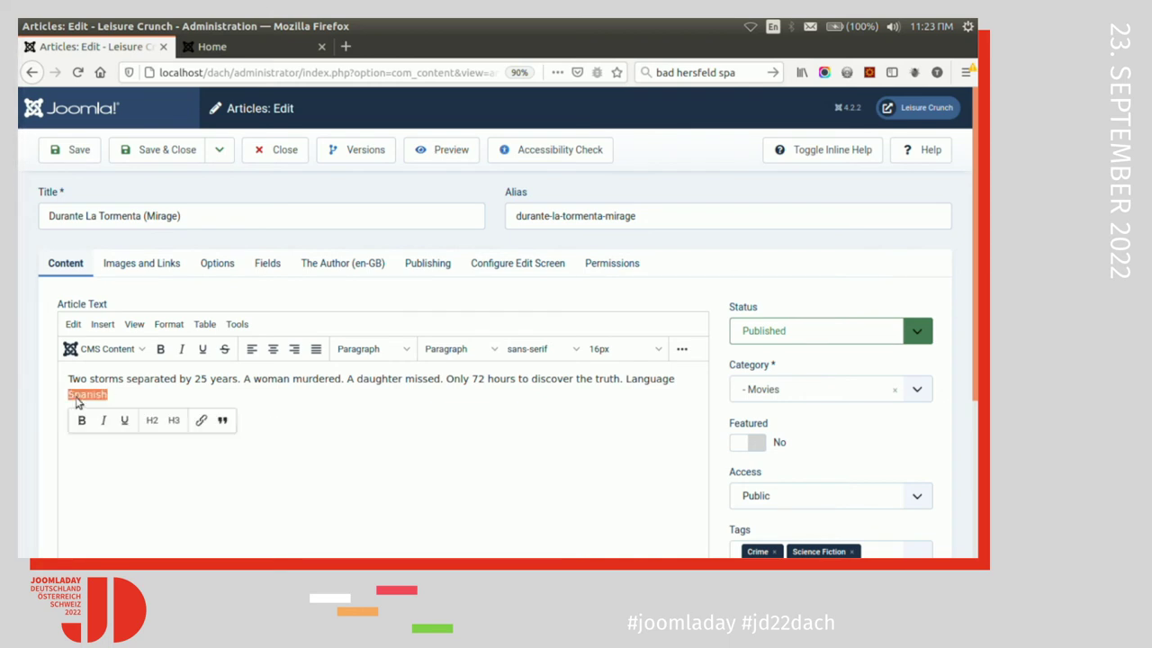
pyautogui.click(137, 349)
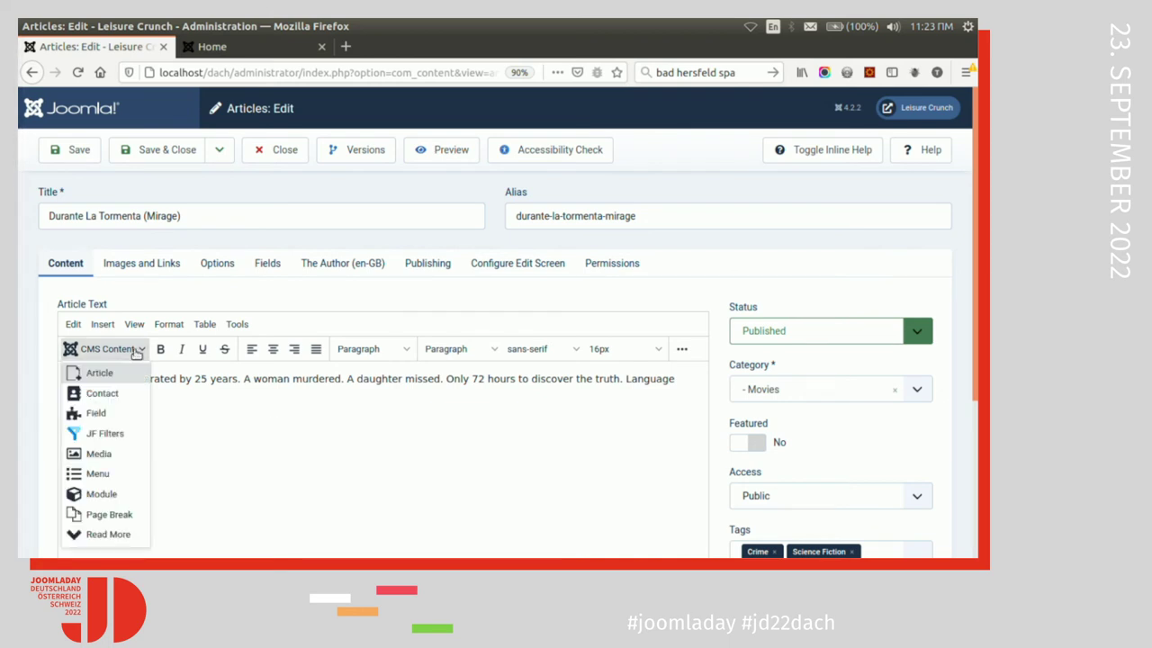
pyautogui.click(106, 434)
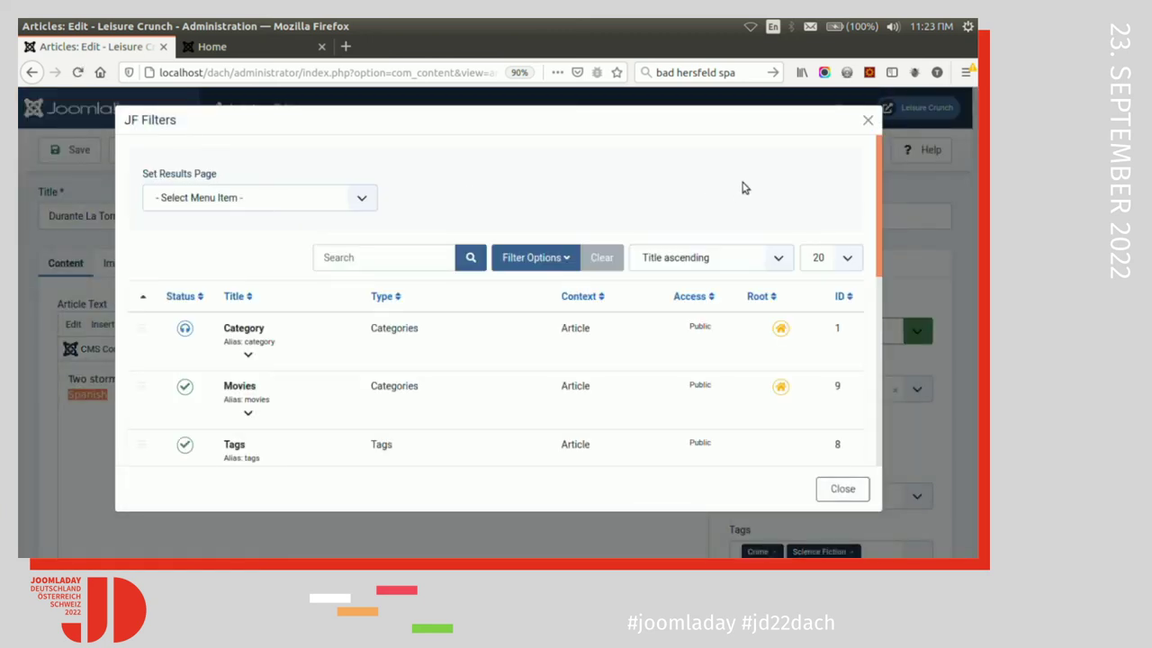
pyautogui.moveTo(879, 181); pyautogui.dragTo(856, 291)
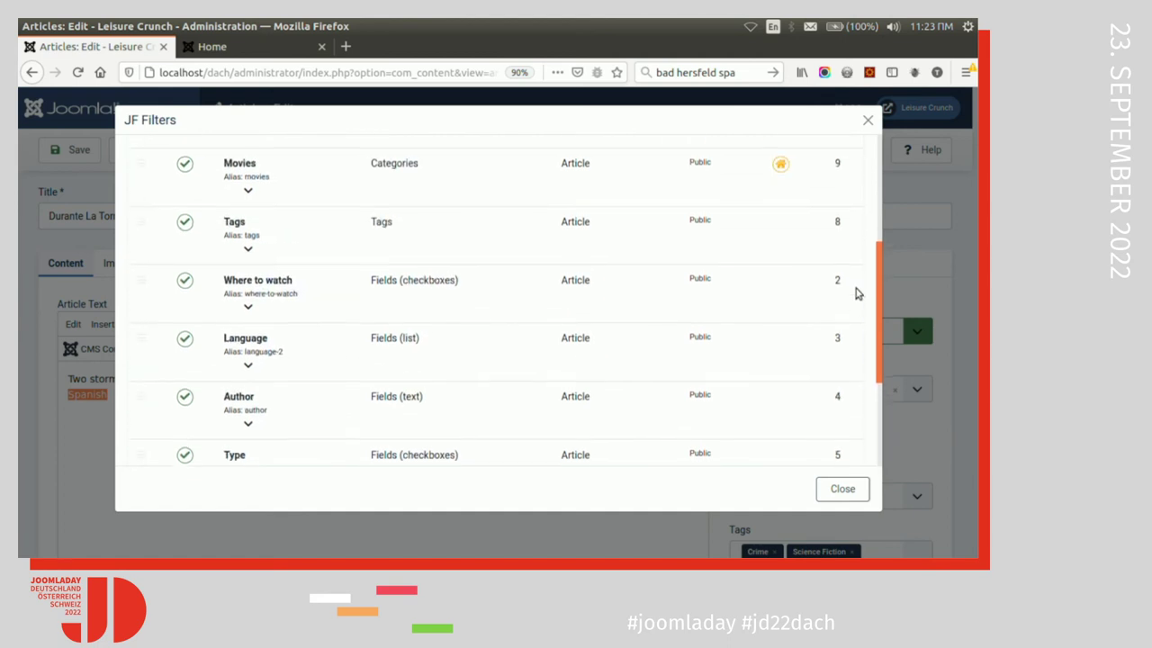
pyautogui.click(246, 366)
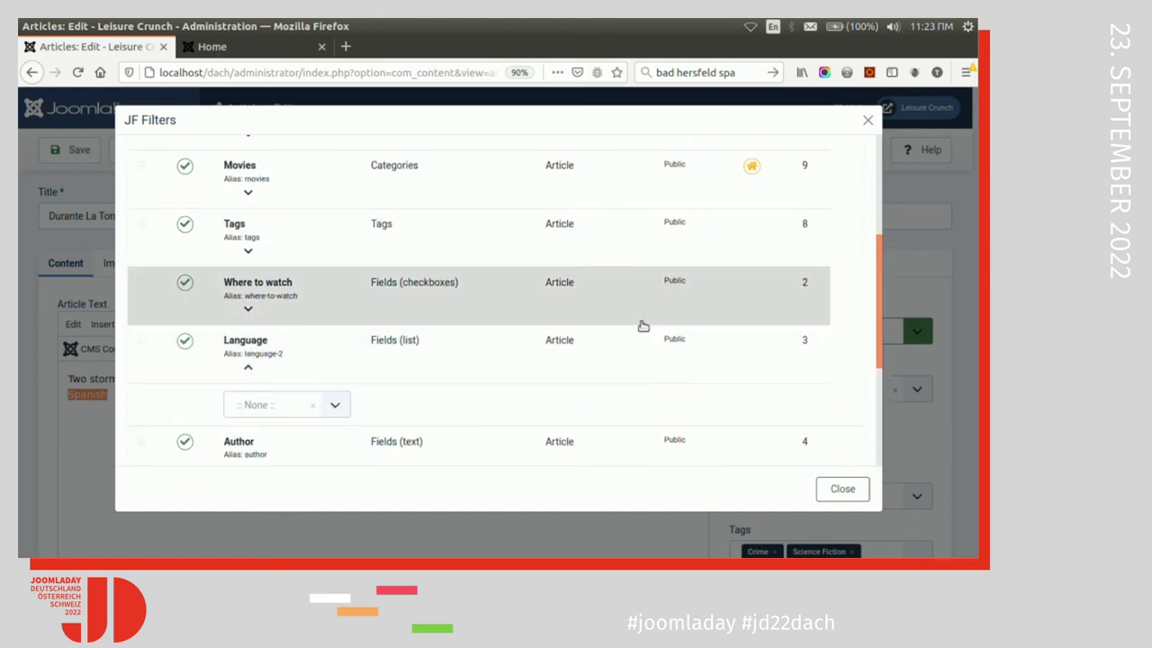
pyautogui.click(332, 405)
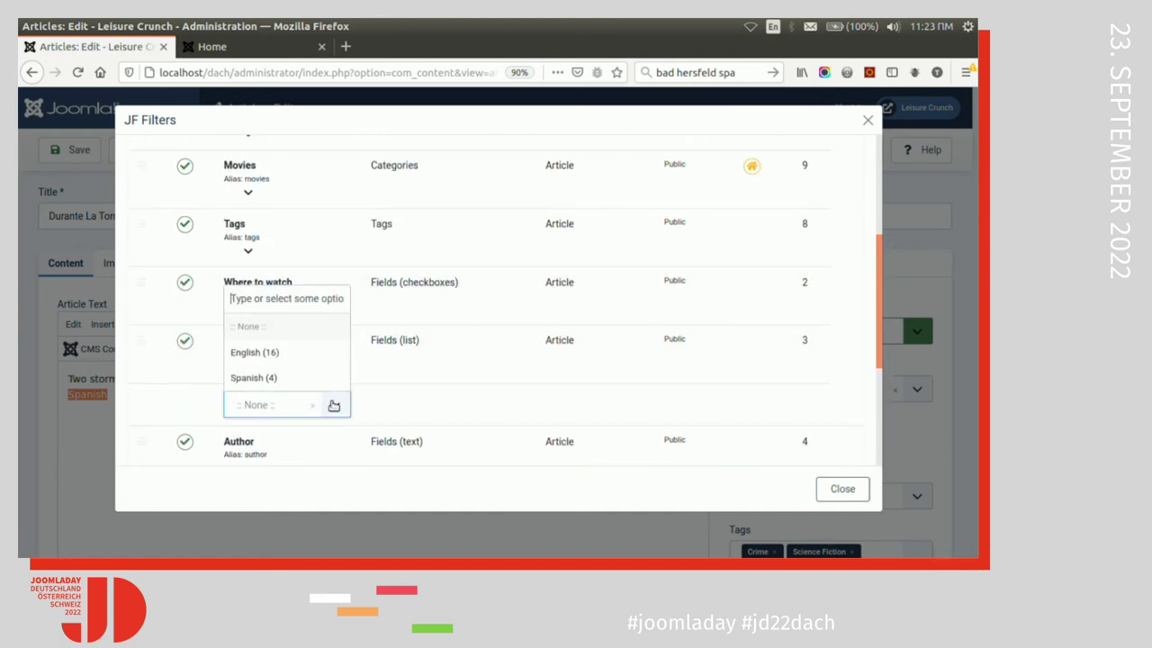
pyautogui.click(295, 354)
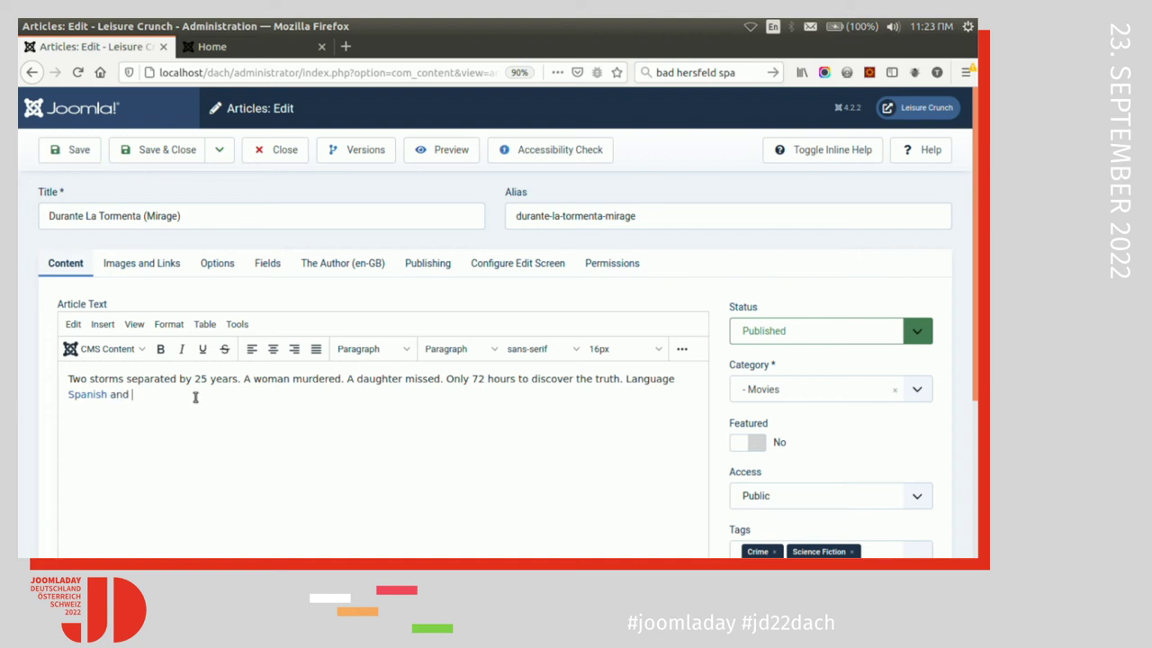
# - Extend the article text with "and release date" and a JF Filters link to the Year value 2018, and save the article
pyautogui.write('lease date')
pyautogui.click(106, 350)
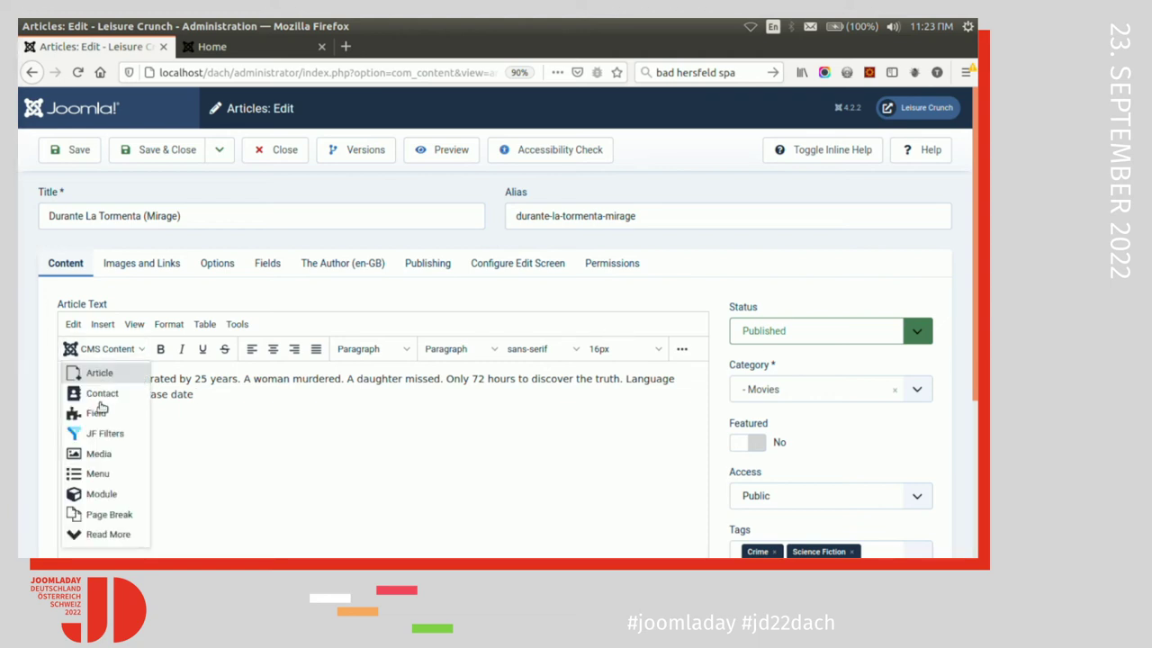
pyautogui.click(99, 444)
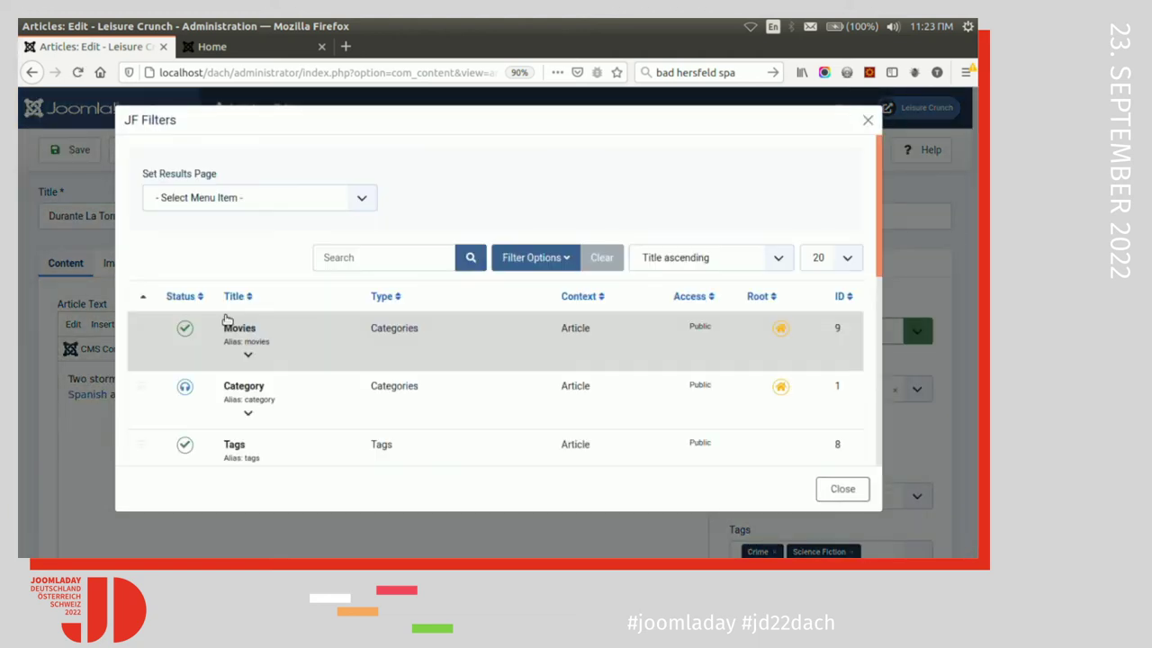
pyautogui.moveTo(881, 146); pyautogui.dragTo(871, 354)
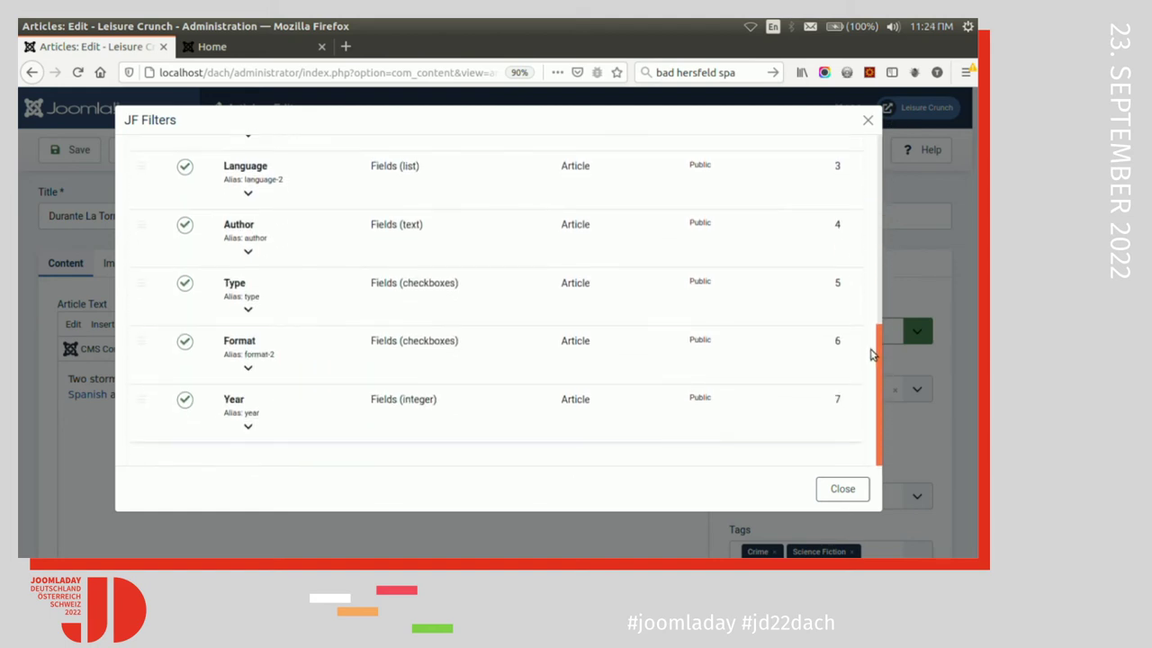
pyautogui.click(310, 441)
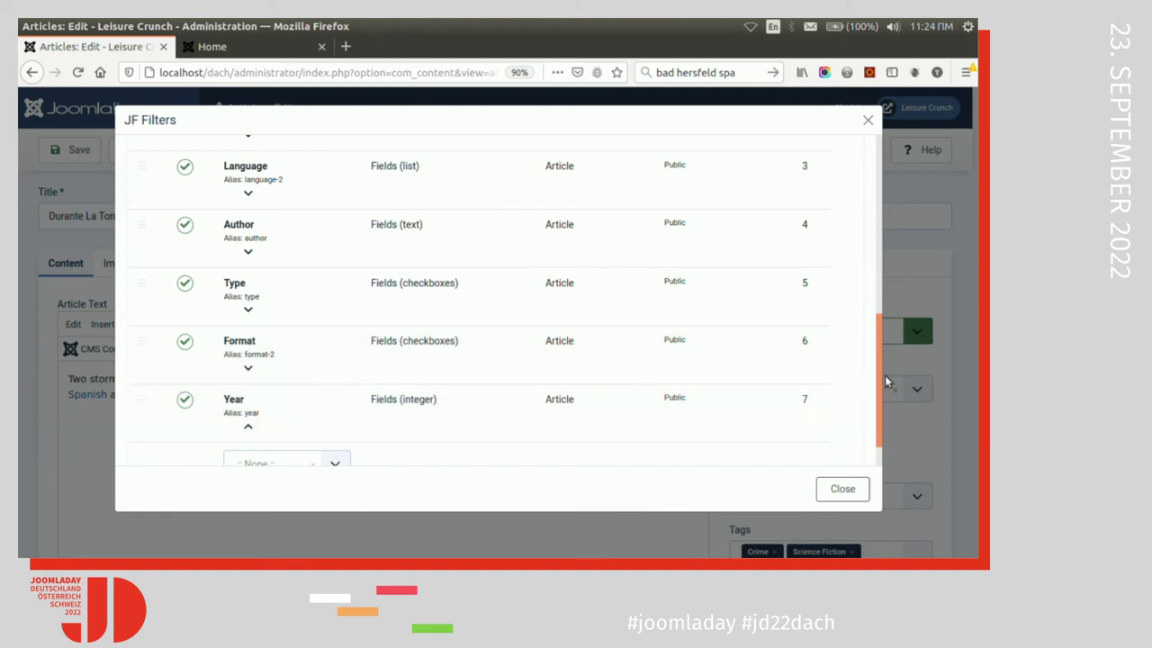
pyautogui.moveTo(881, 376); pyautogui.dragTo(877, 397)
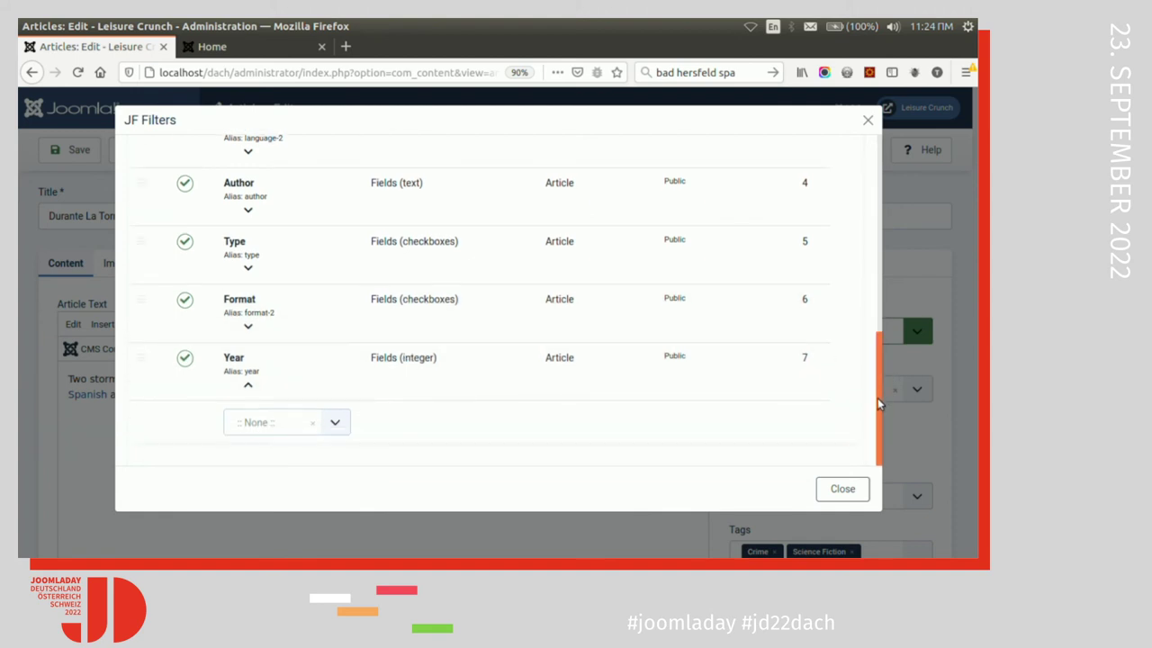
pyautogui.click(334, 424)
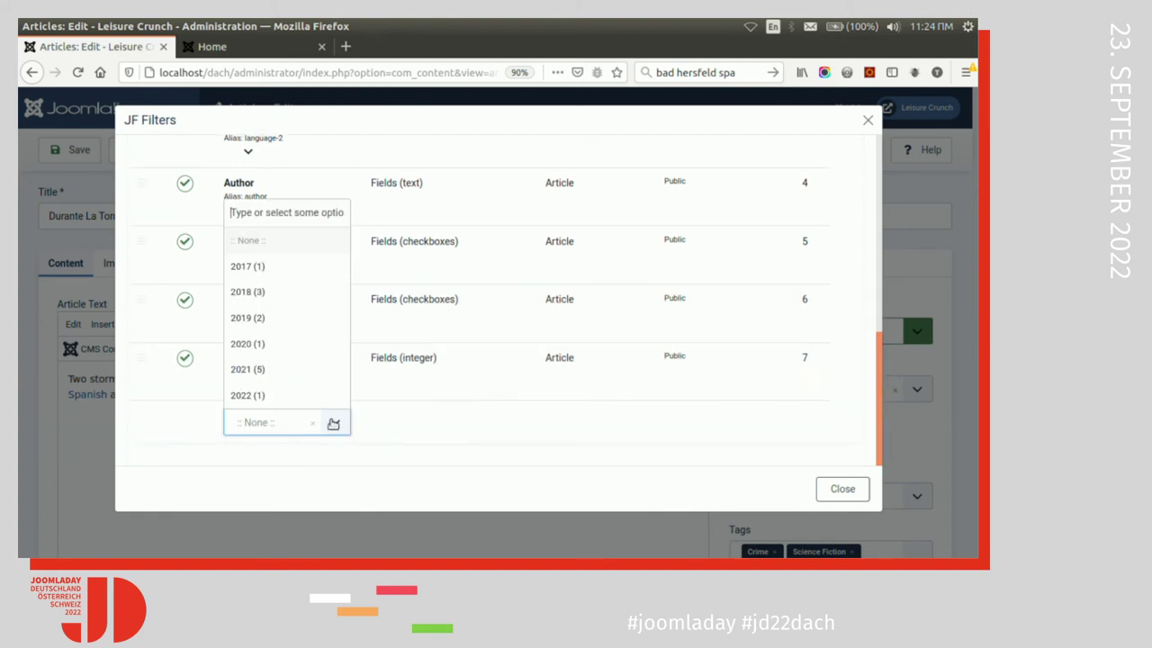
pyautogui.click(277, 294)
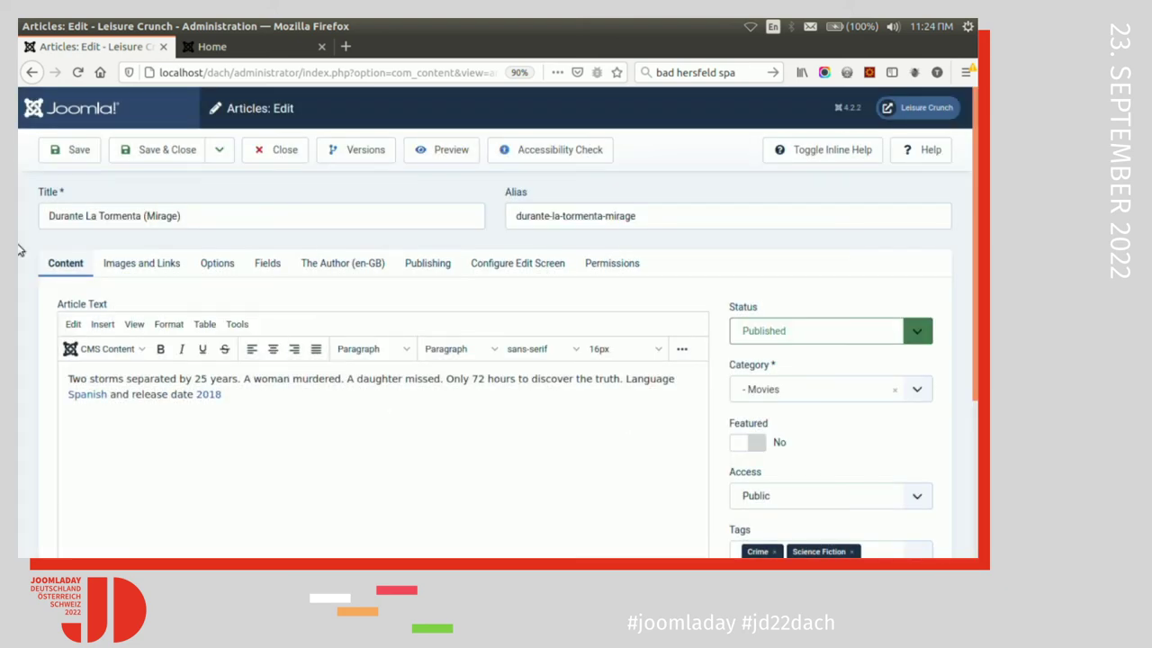
pyautogui.click(93, 151)
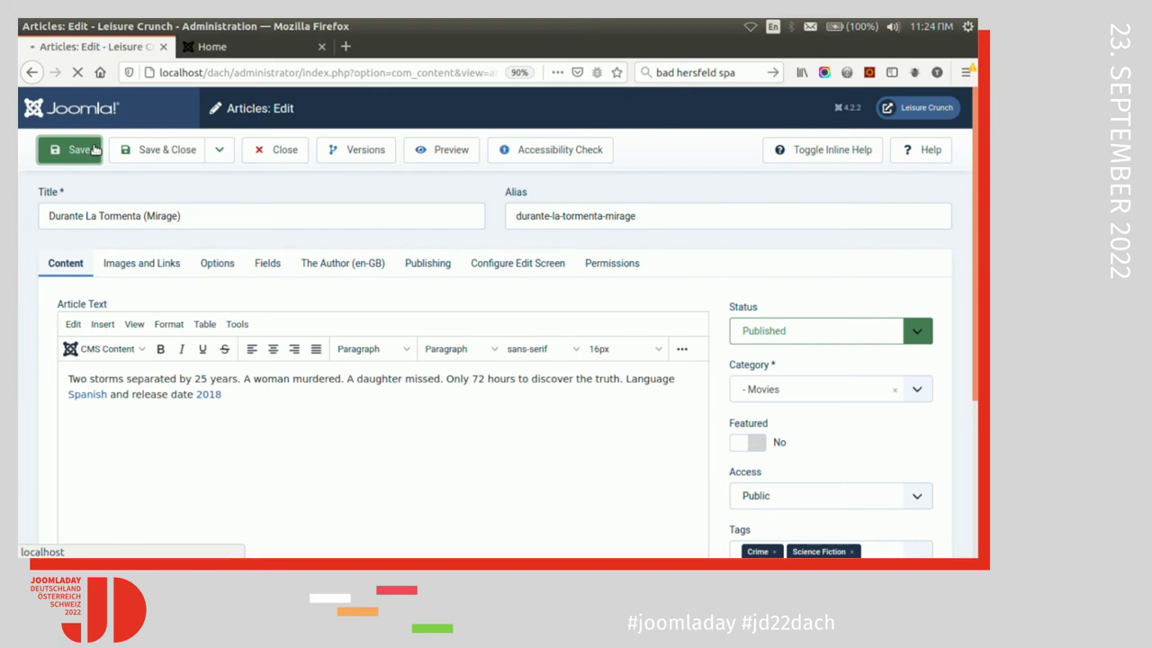
# - Search the public site for "durante" and open the article Durante La Tormenta (Mirage)
pyautogui.click(260, 49)
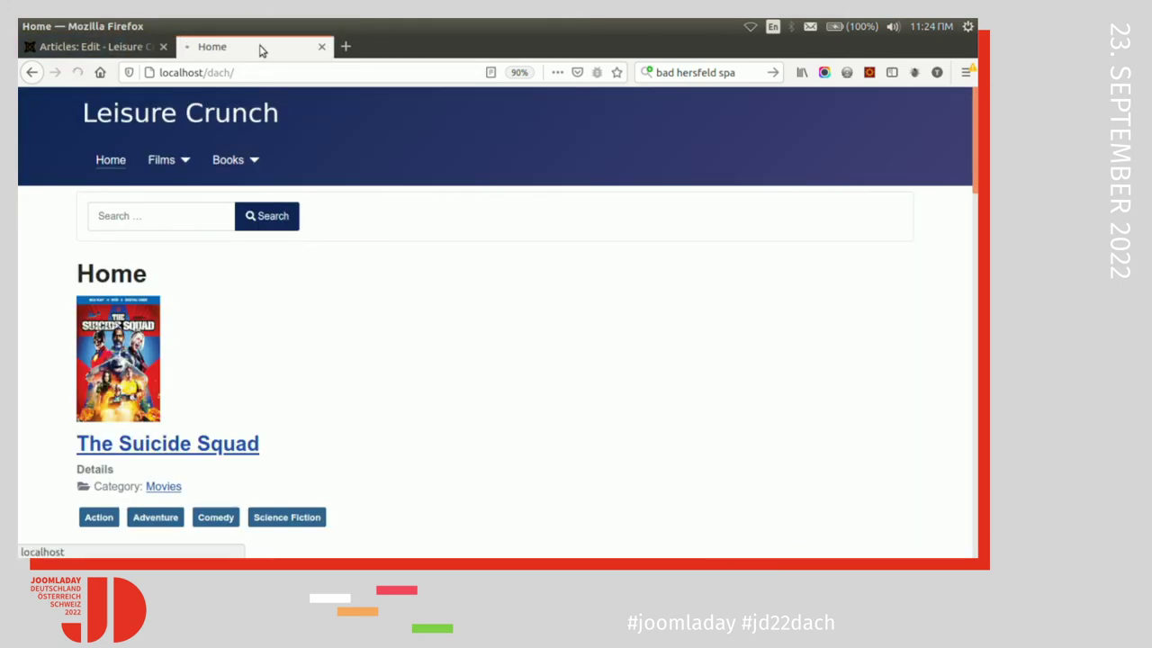
pyautogui.click(191, 220)
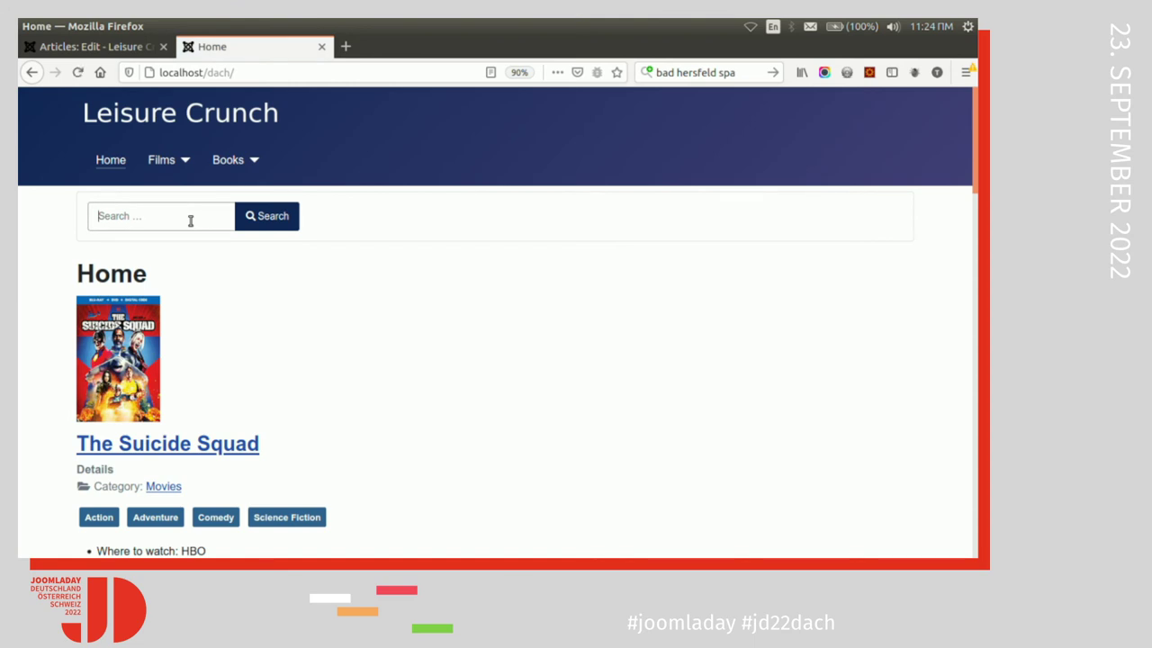
pyautogui.write('dura')
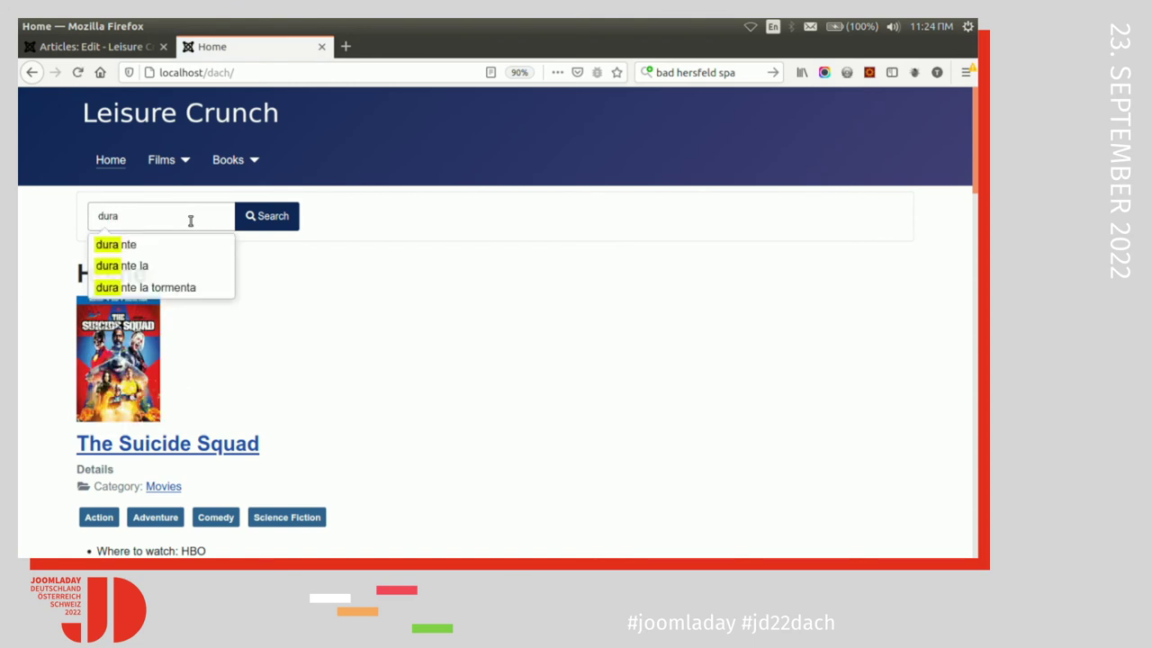
pyautogui.click(144, 243)
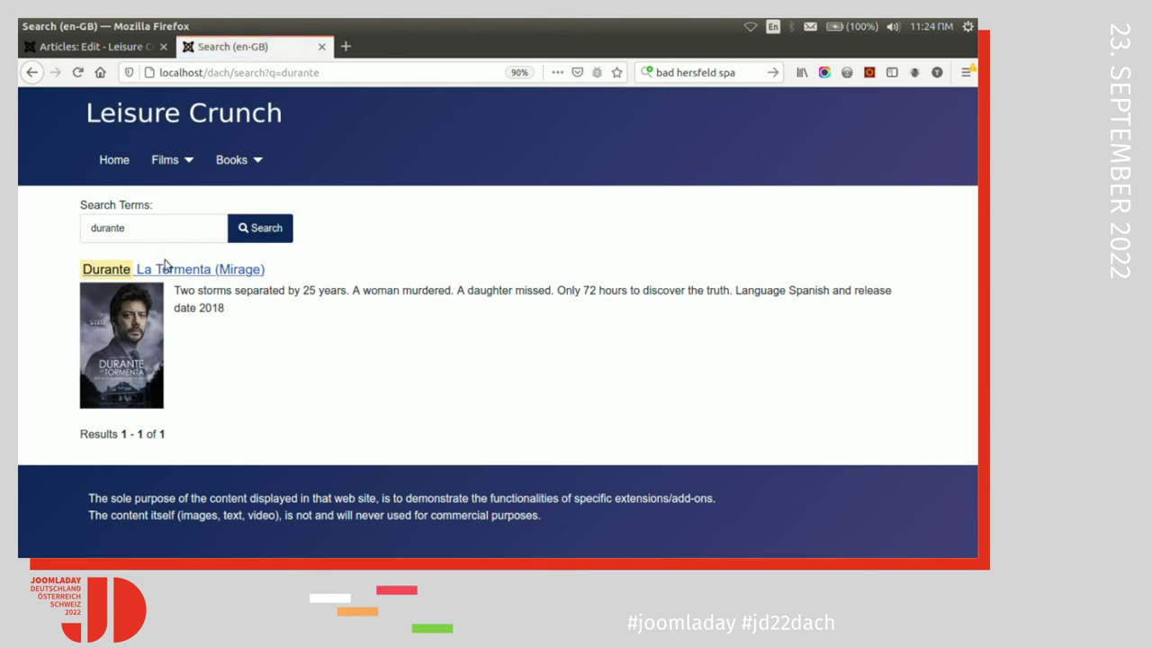
pyautogui.click(171, 272)
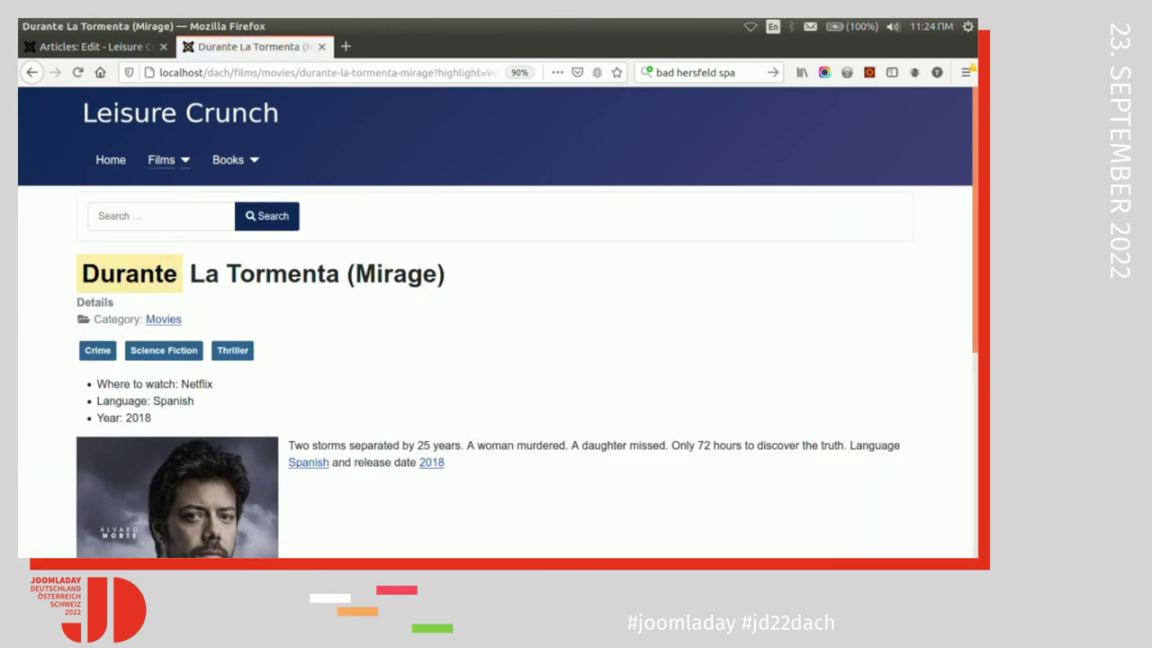
# - Follow the Spanish link in the article text and look through the filtered results page
pyautogui.scroll(-3, 495, 360)
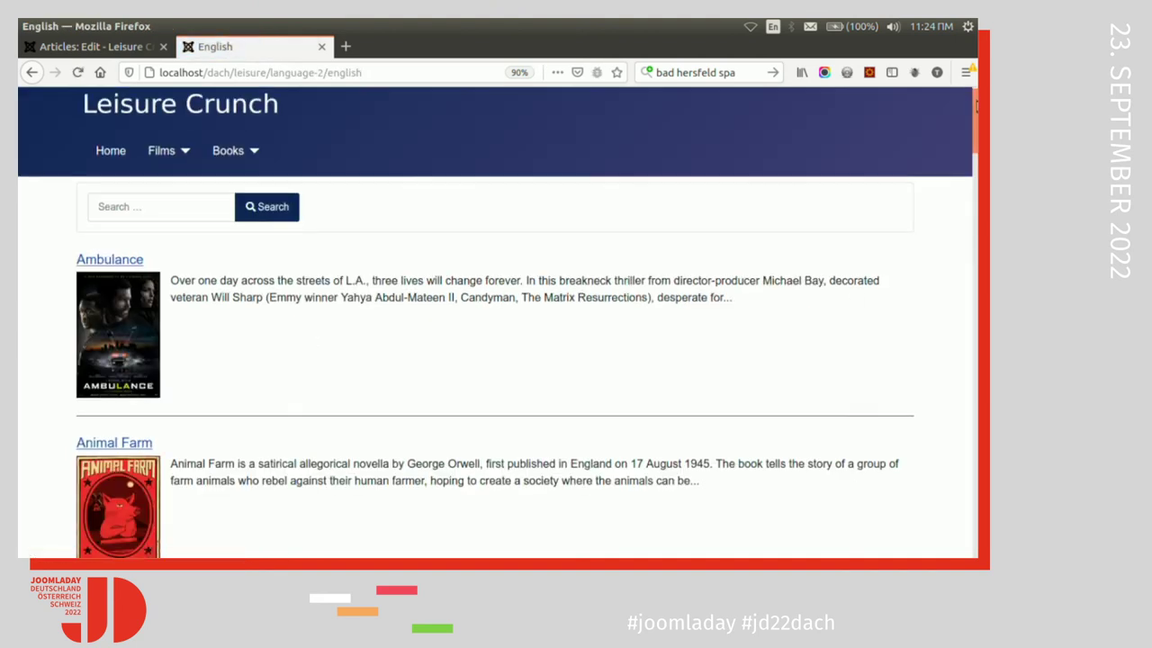
pyautogui.scroll(-15, 495, 324)
pyautogui.press('Home')
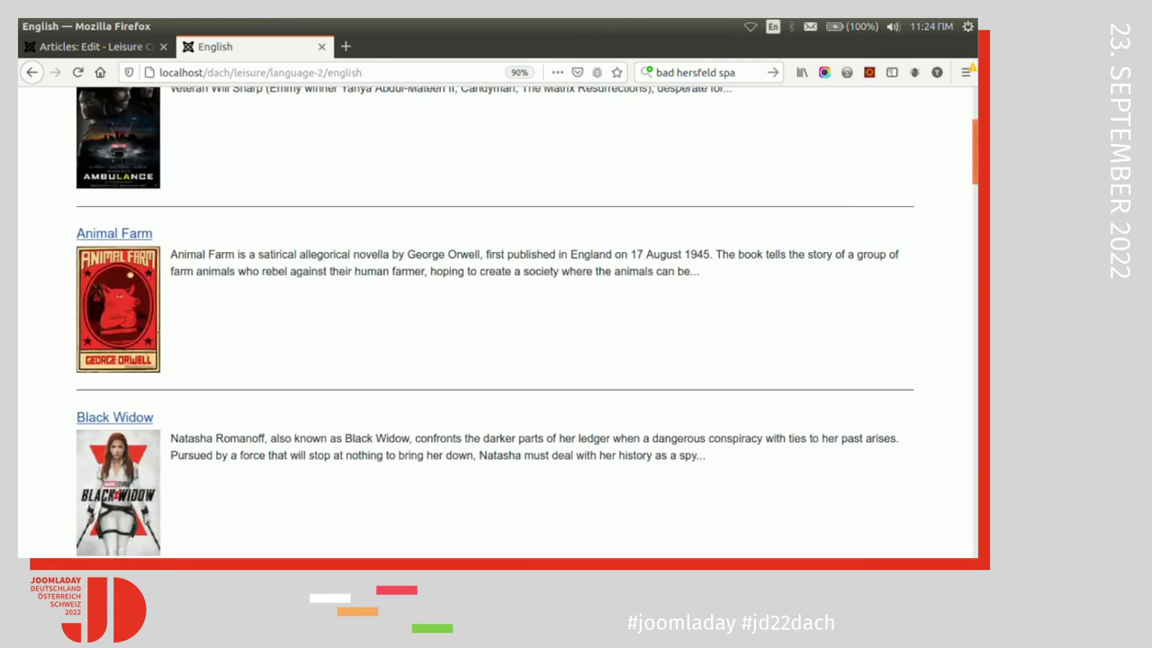
# - Go back to the article and review the page behind its 2018 link, finishing on the site's Home page
pyautogui.click(31, 74)
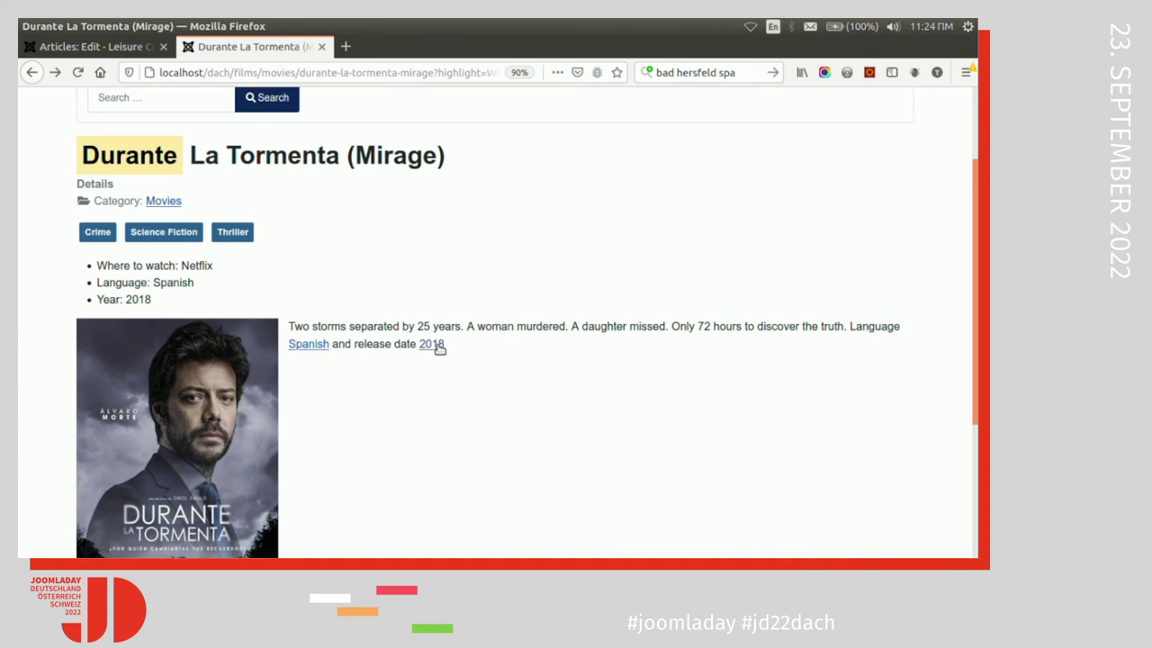
pyautogui.click(435, 346)
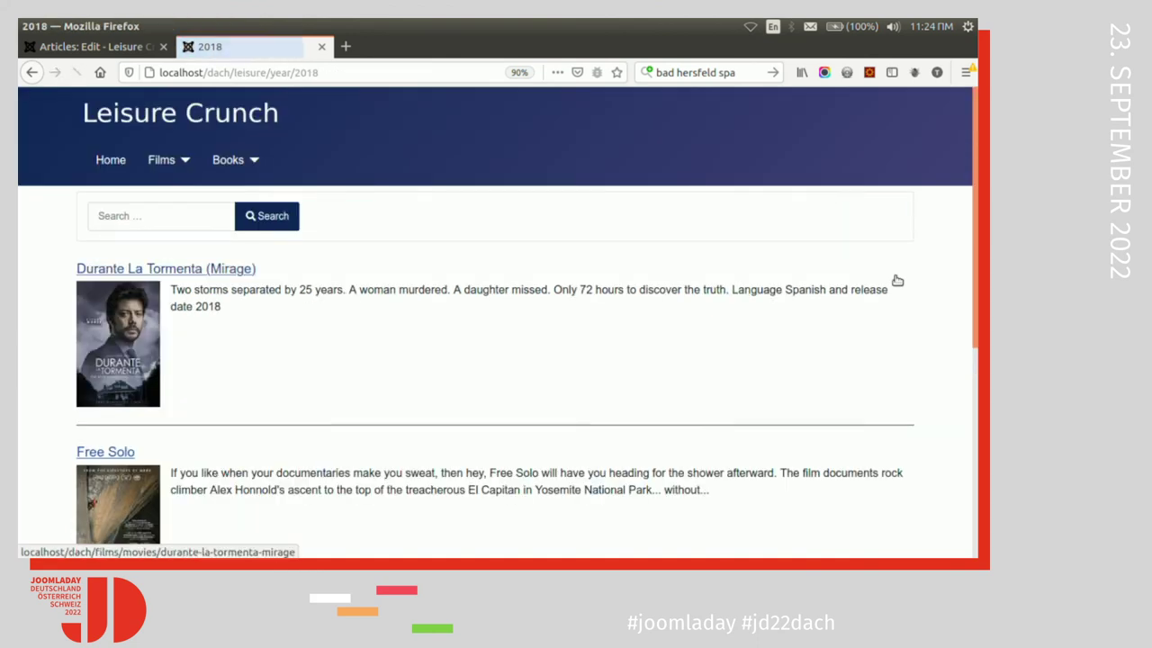
pyautogui.scroll(-5, 897, 281)
pyautogui.scroll(5, 974, 224)
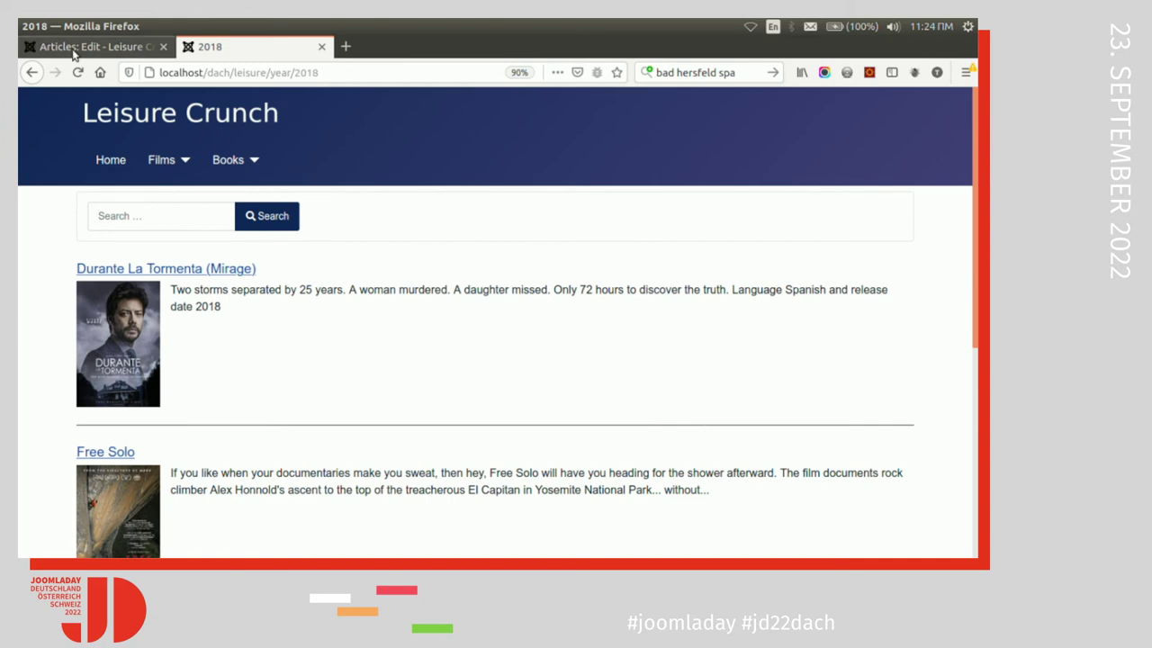
pyautogui.scroll(-1, 780, 239)
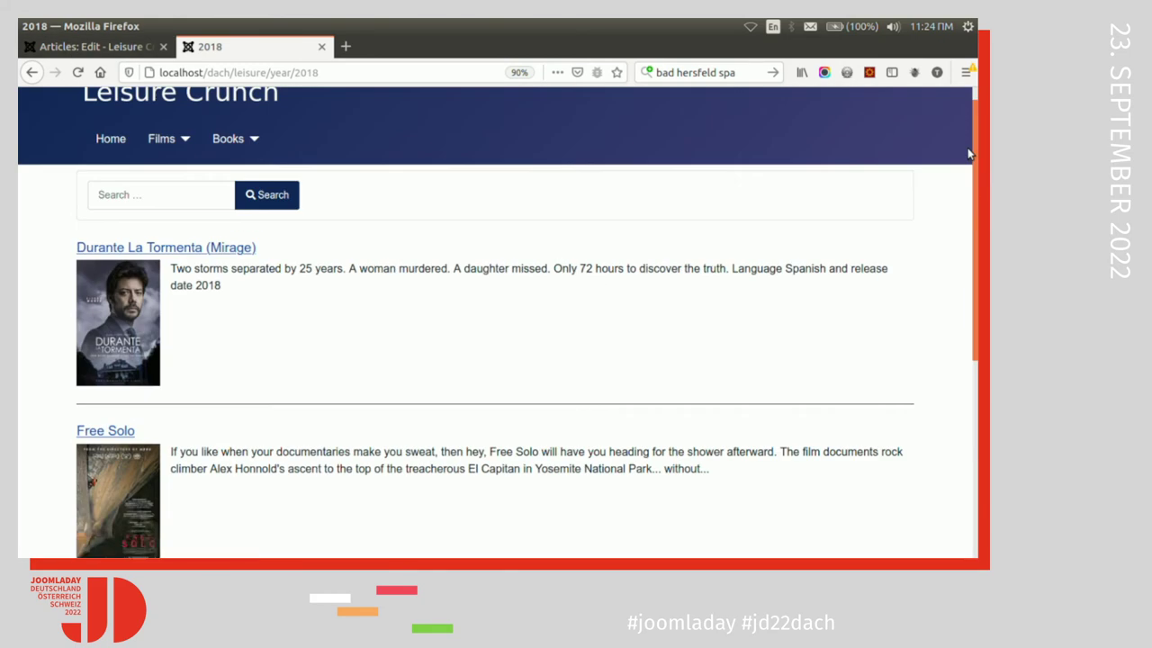
pyautogui.scroll(1, 780, 239)
pyautogui.scroll(-1, 962, 216)
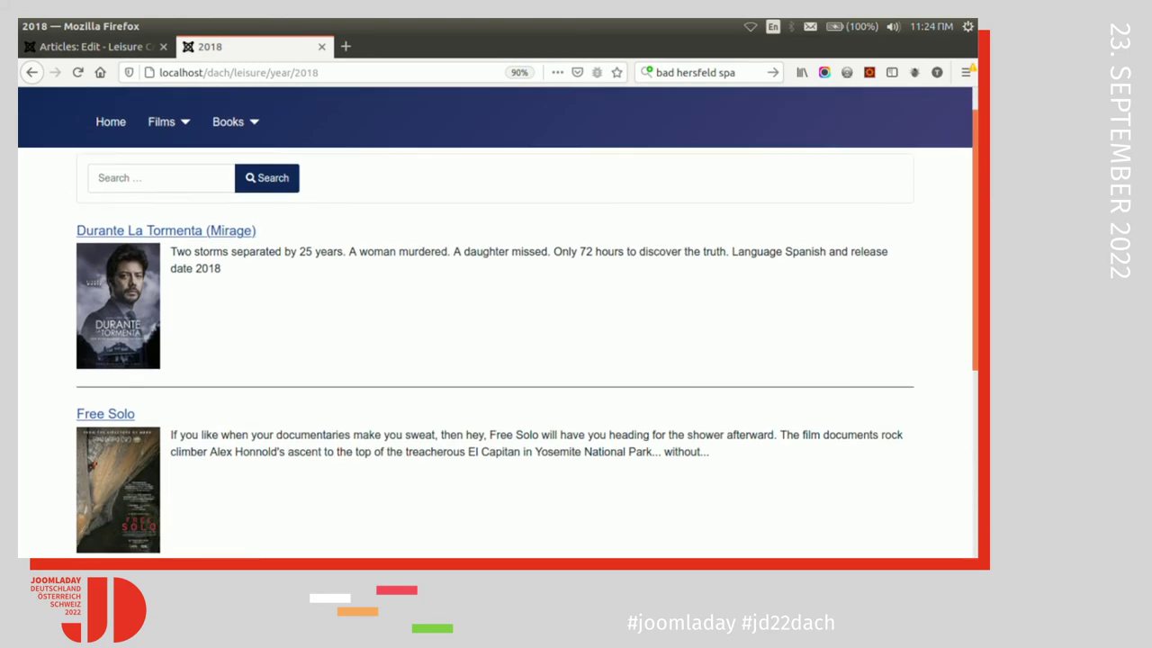
pyautogui.scroll(1, 962, 216)
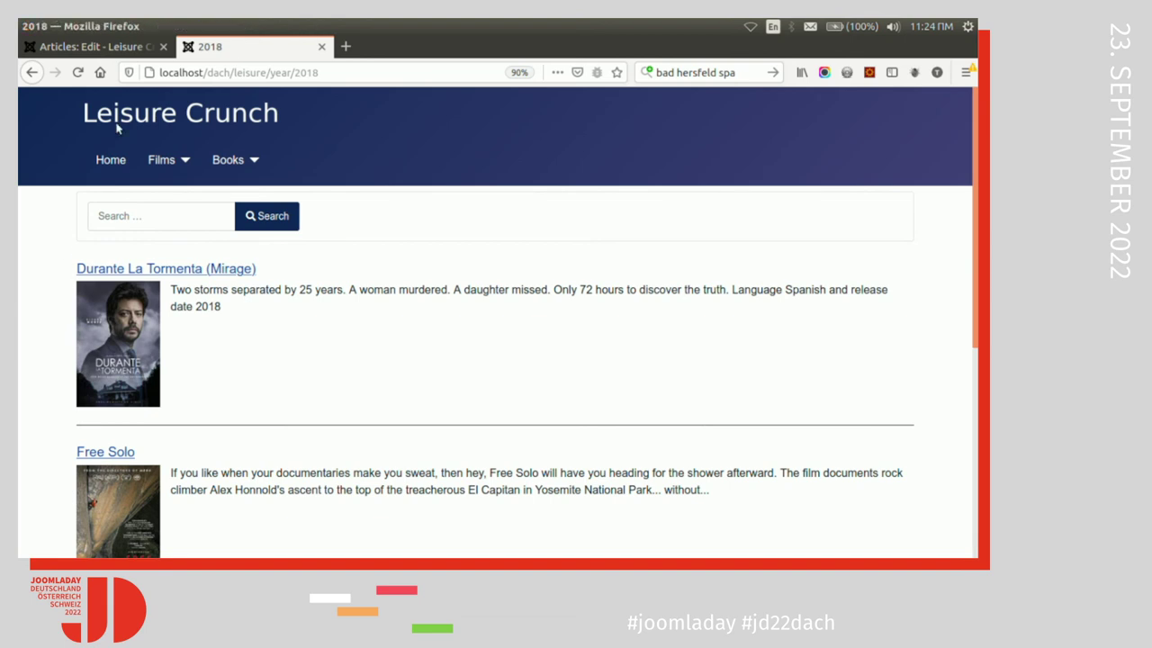
pyautogui.click(115, 160)
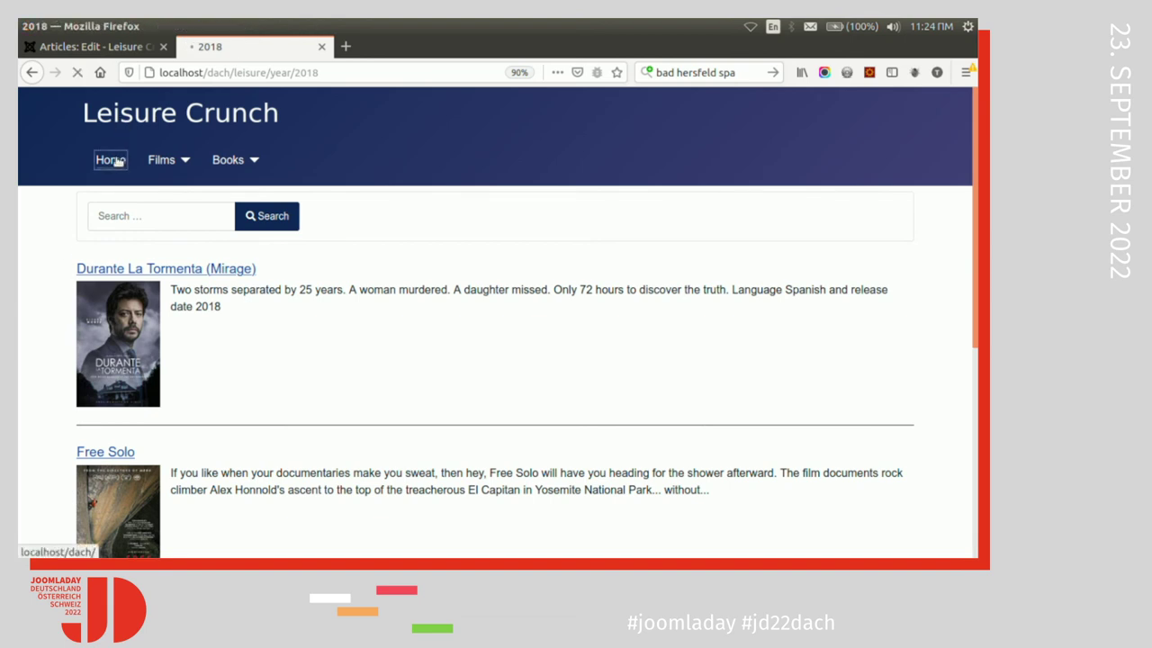
# - Return to the article in the administration and examine the filter name and value of the Spanish link in the HTML source
pyautogui.click(119, 49)
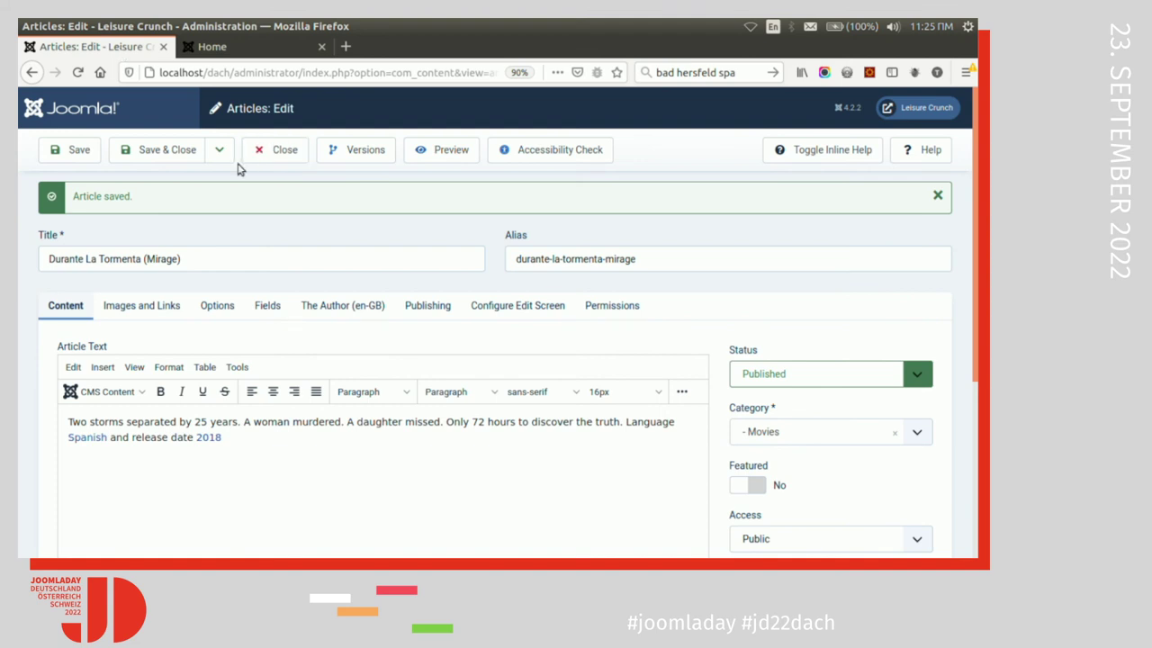
pyautogui.click(137, 397)
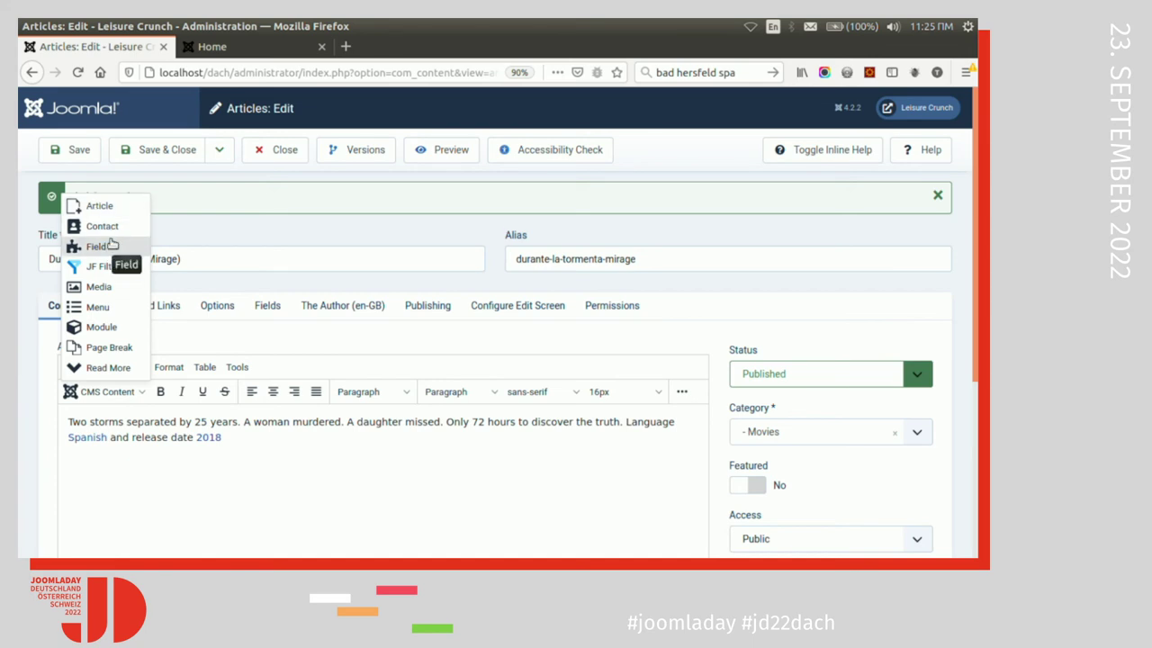
pyautogui.click(274, 220)
pyautogui.scroll(-2, 274, 221)
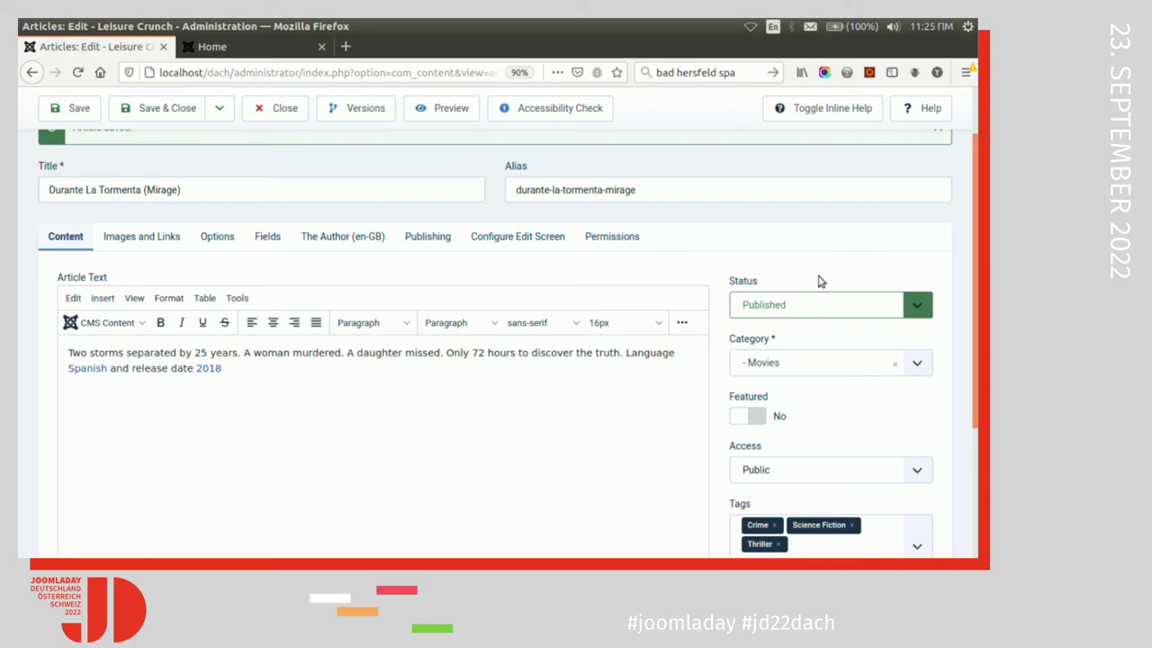
pyautogui.scroll(-3, 669, 416)
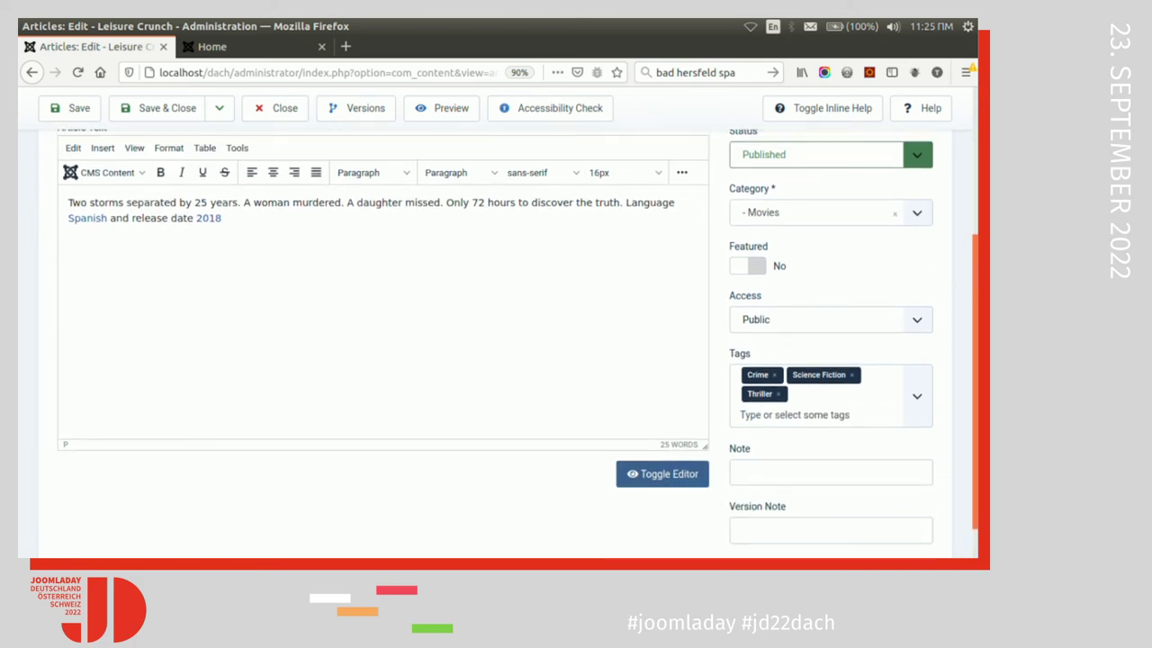
pyautogui.click(659, 473)
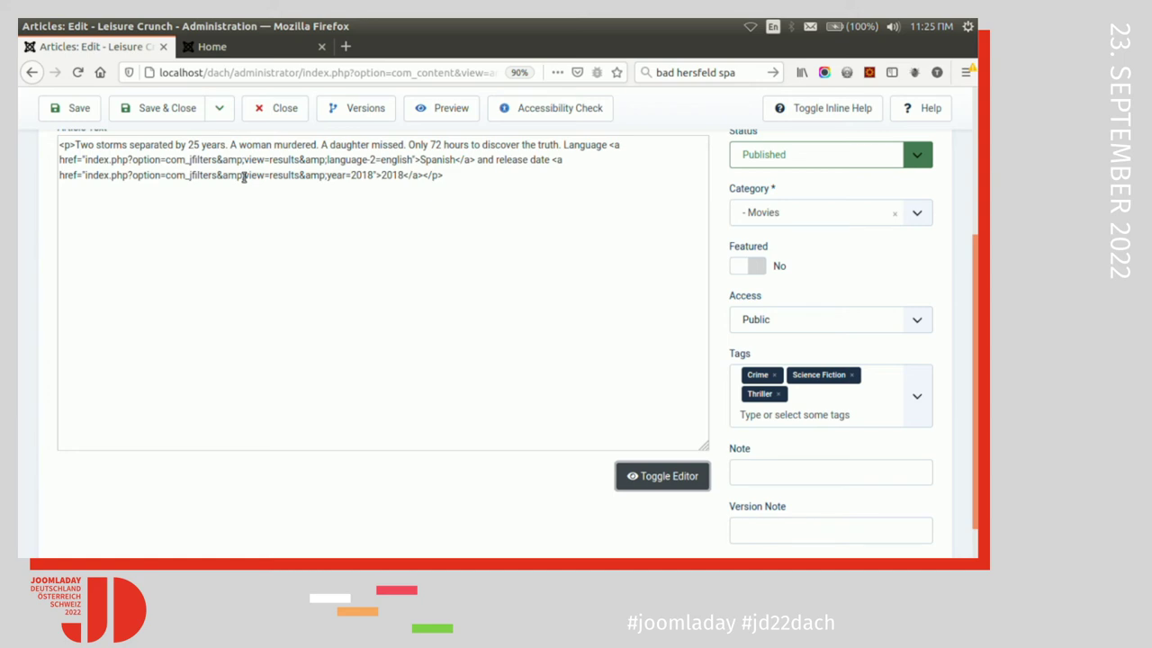
pyautogui.doubleClick(353, 162)
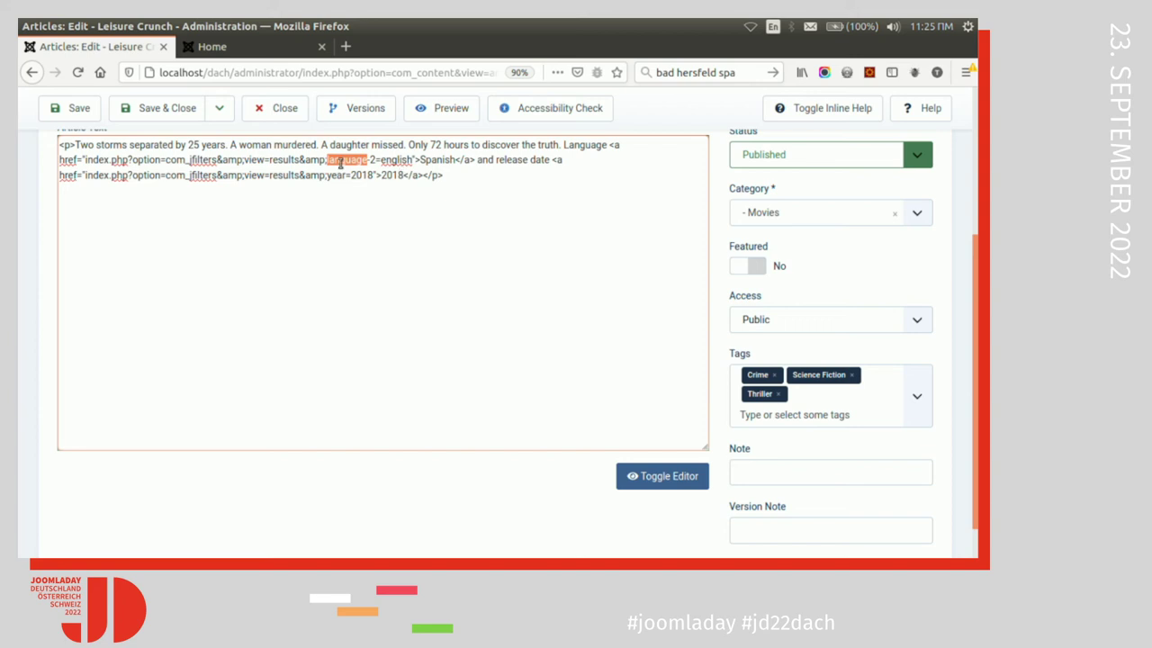
pyautogui.doubleClick(392, 159)
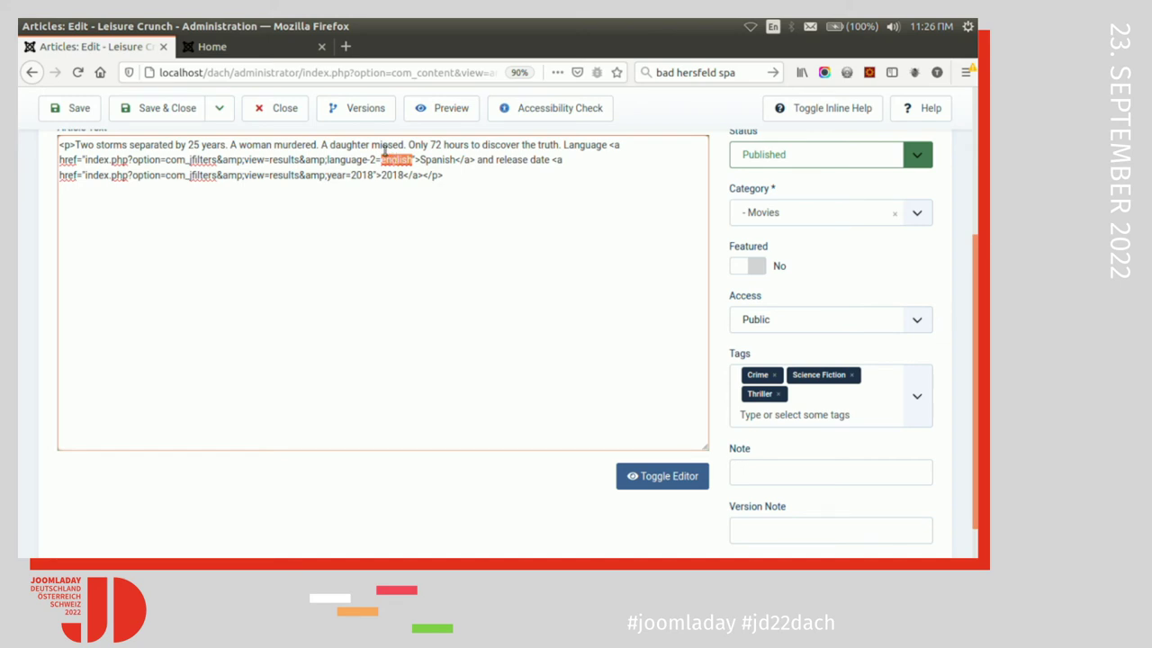
pyautogui.scroll(3, 952, 222)
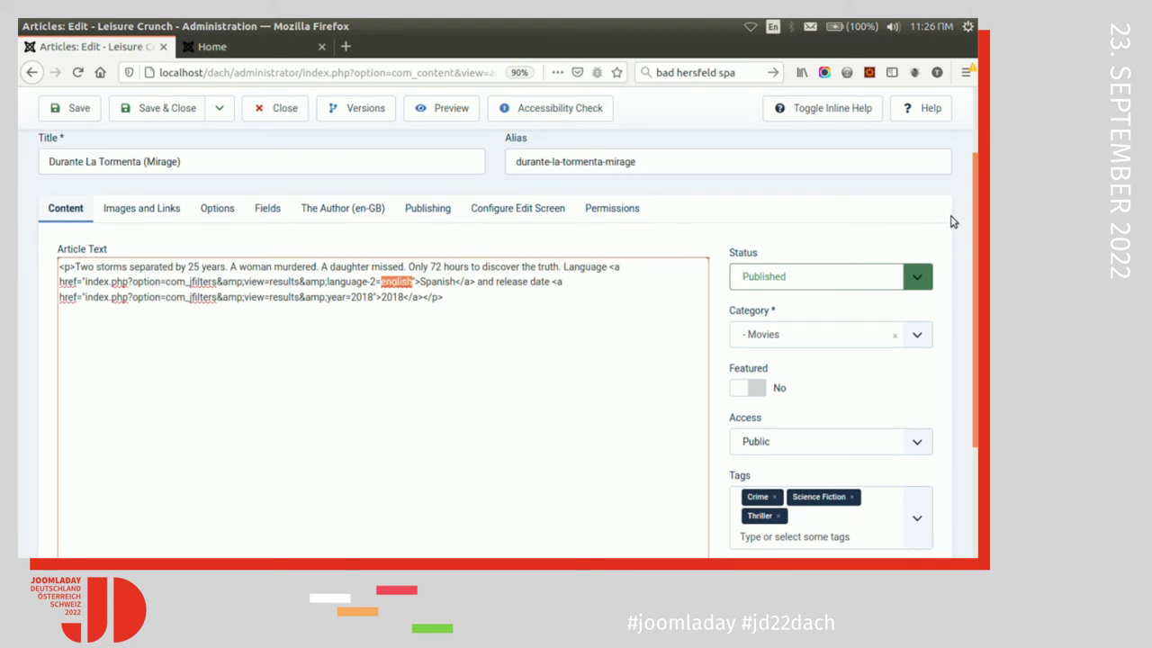
# - Close the article and publish the Filters module in the site modules list
pyautogui.click(302, 112)
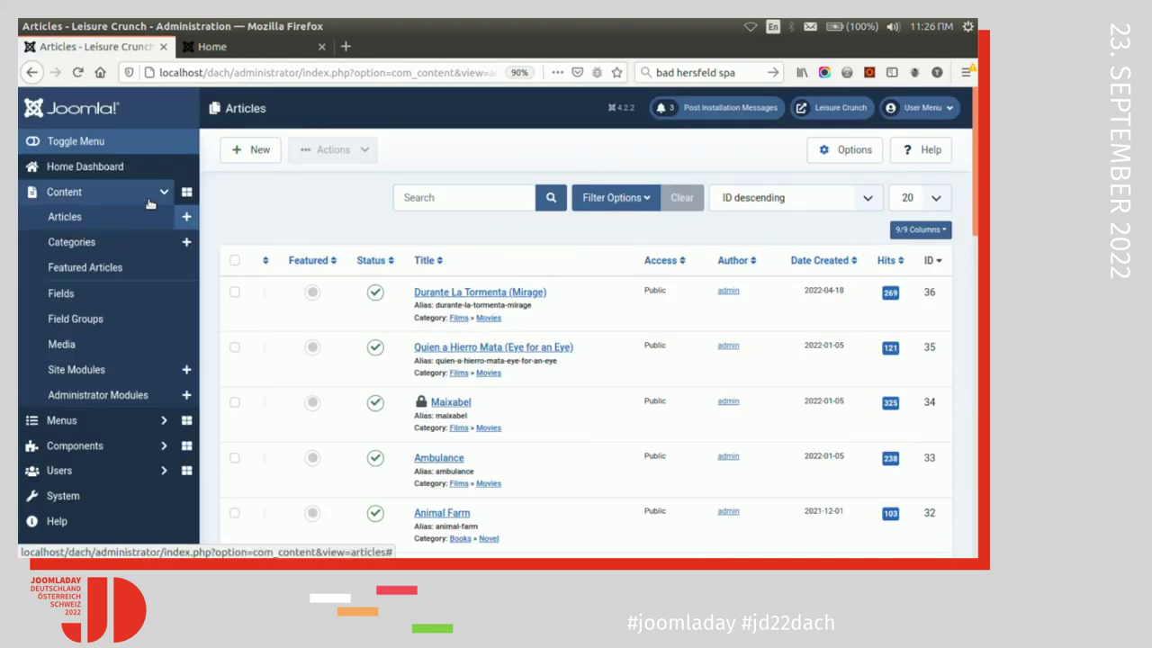
pyautogui.click(97, 377)
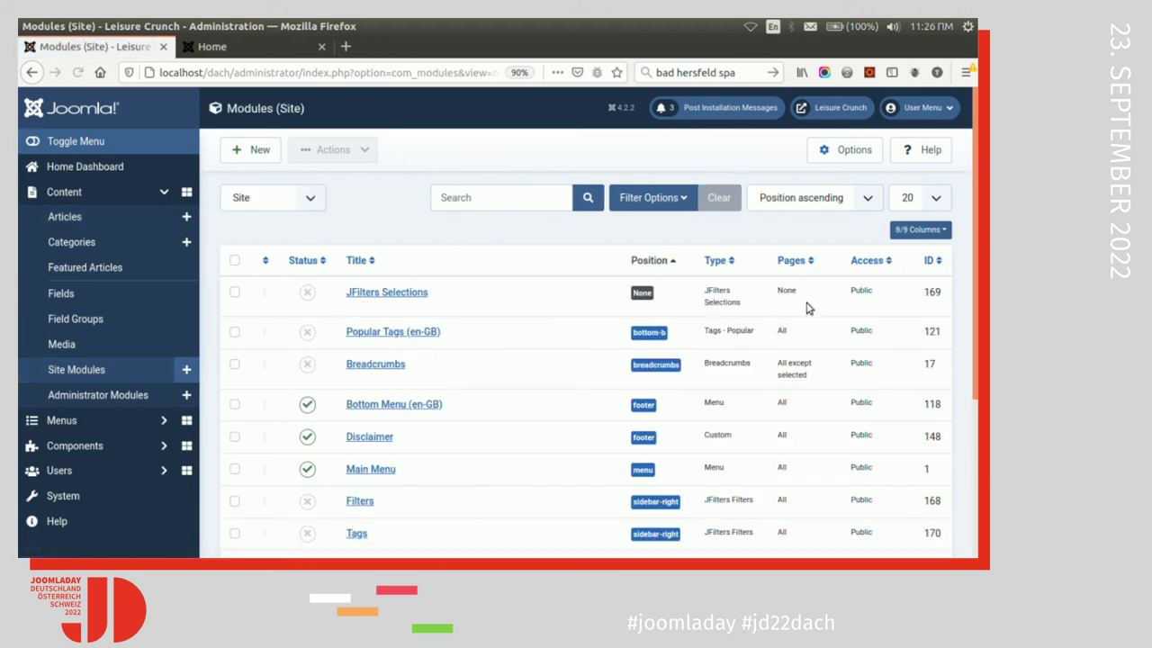
pyautogui.scroll(-5, 974, 249)
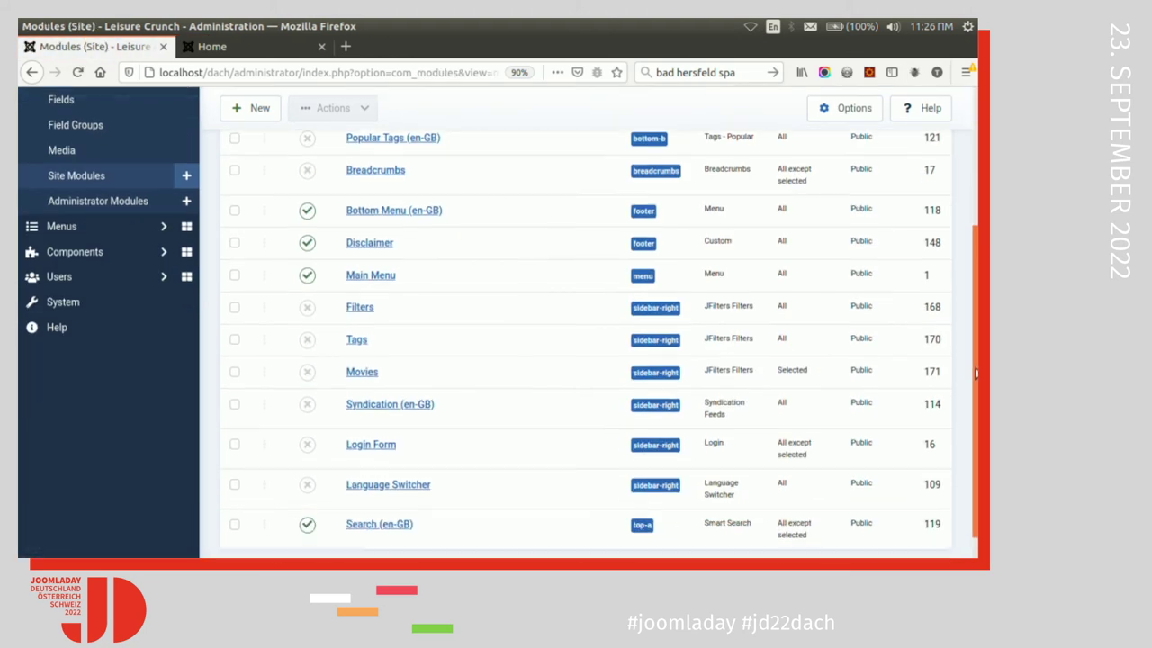
pyautogui.scroll(1, 481, 402)
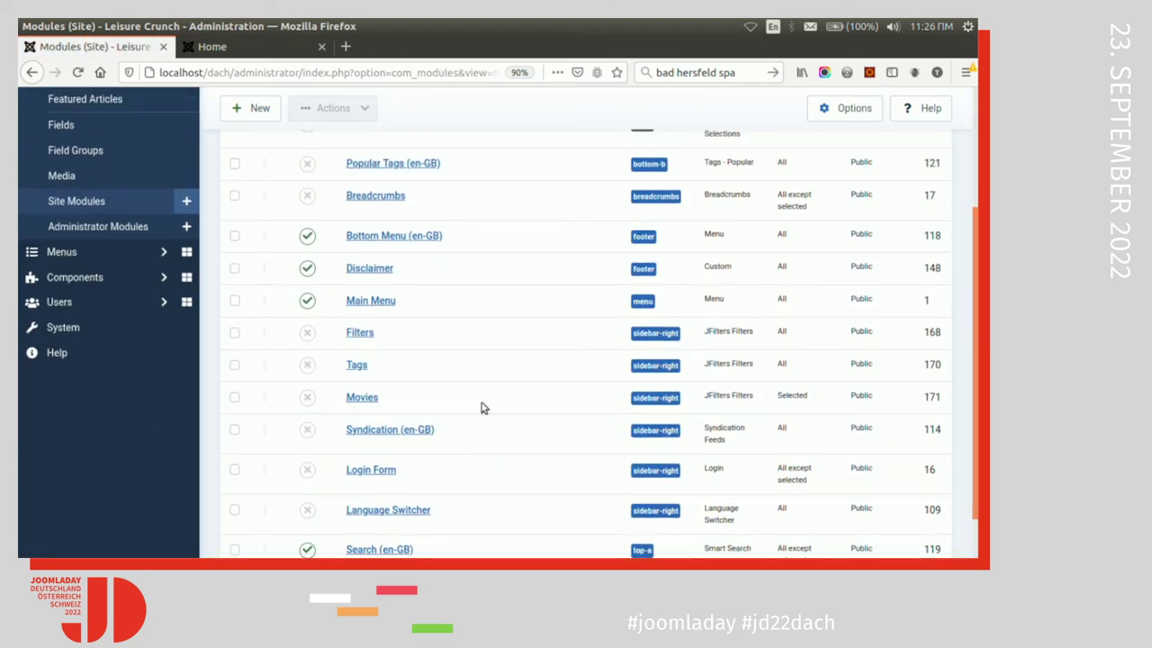
pyautogui.click(309, 334)
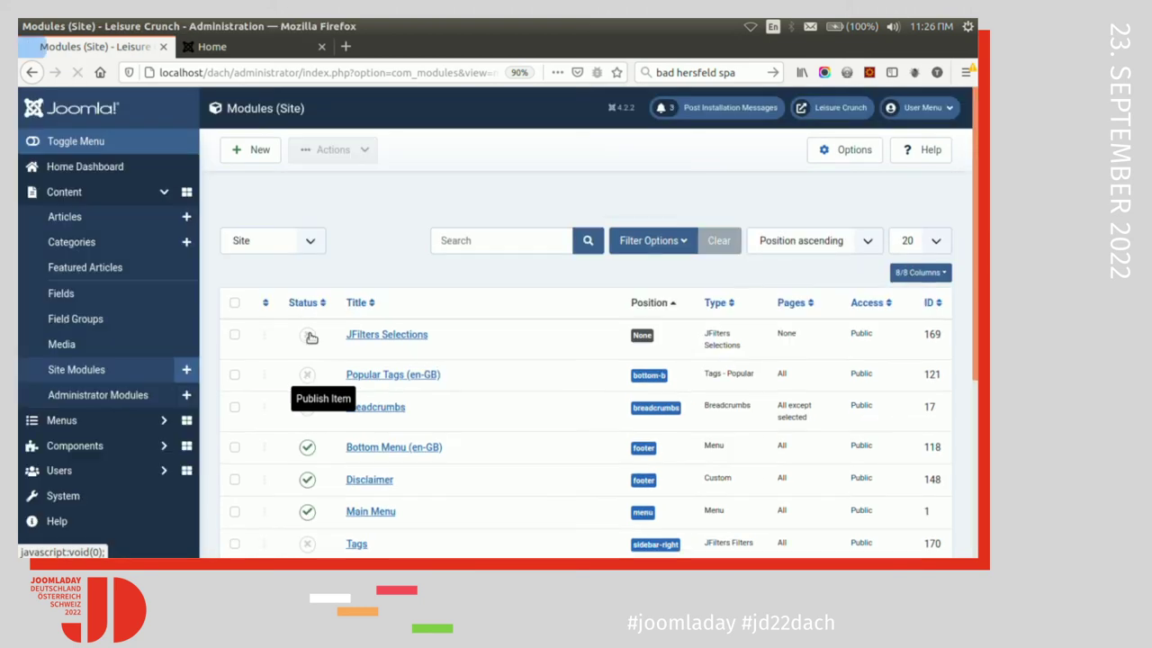
# - Open the JFilters filter list, unpublish the Movies filter and set the Category filter to published
pyautogui.click(81, 447)
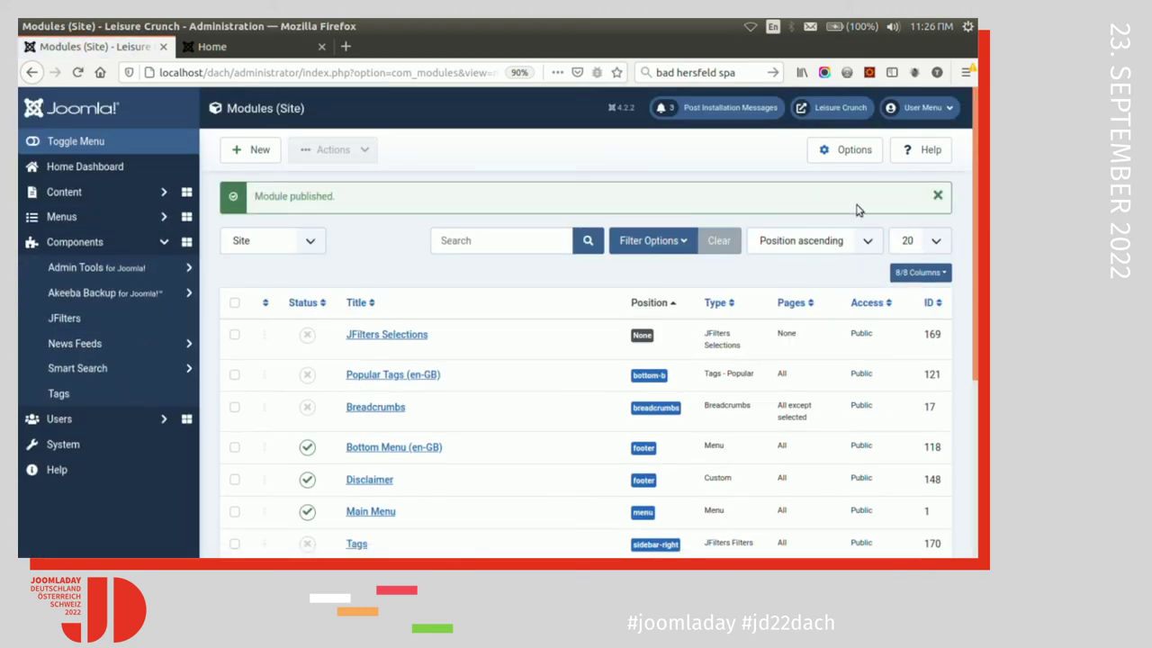
pyautogui.click(131, 318)
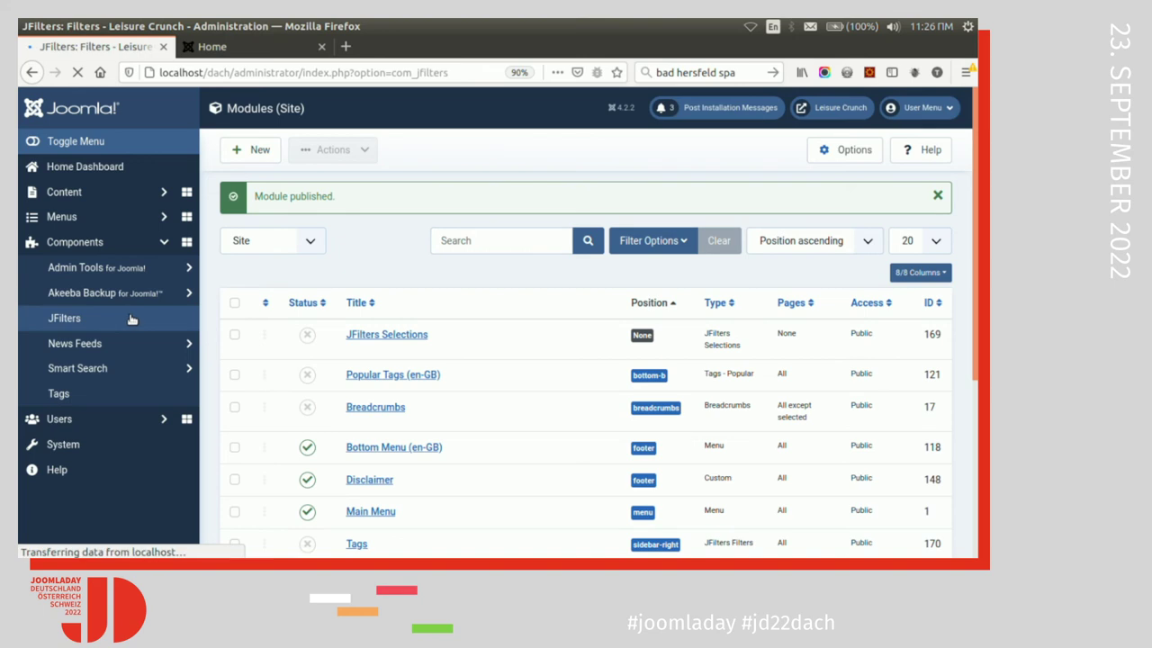
pyautogui.click(241, 48)
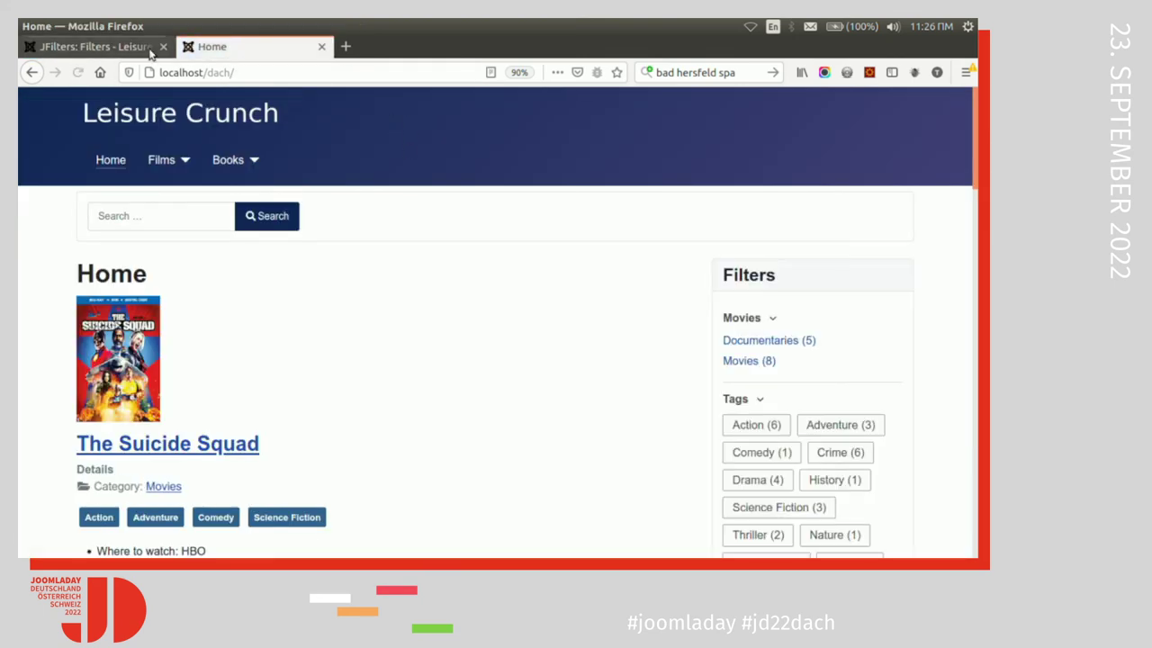
pyautogui.click(74, 50)
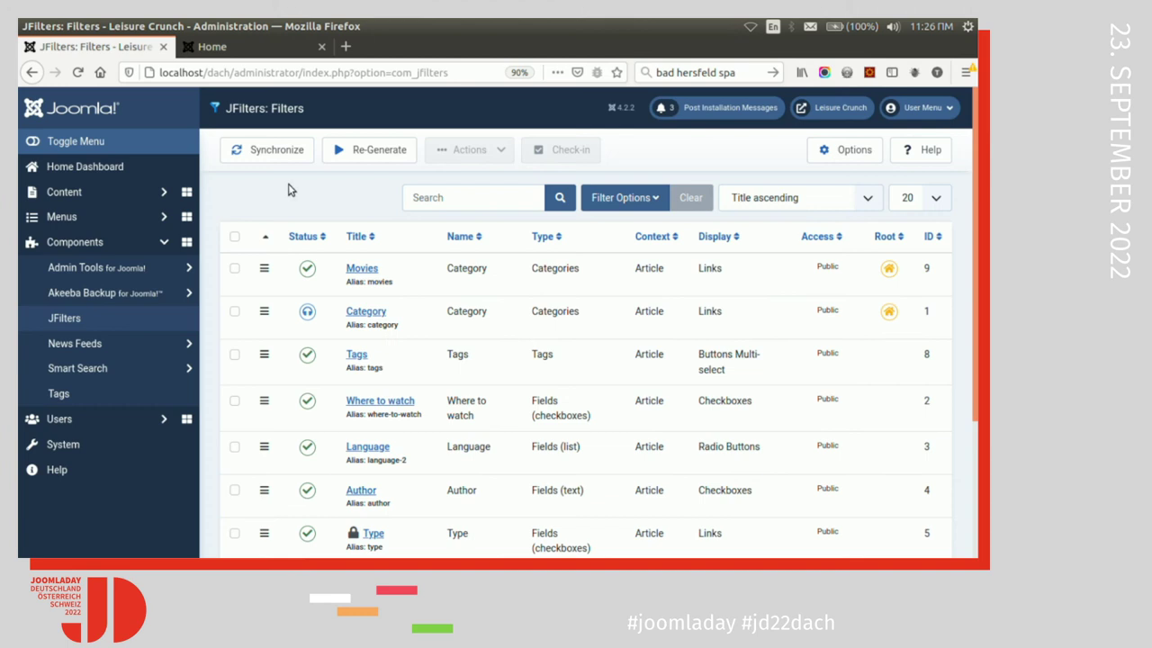
pyautogui.click(308, 270)
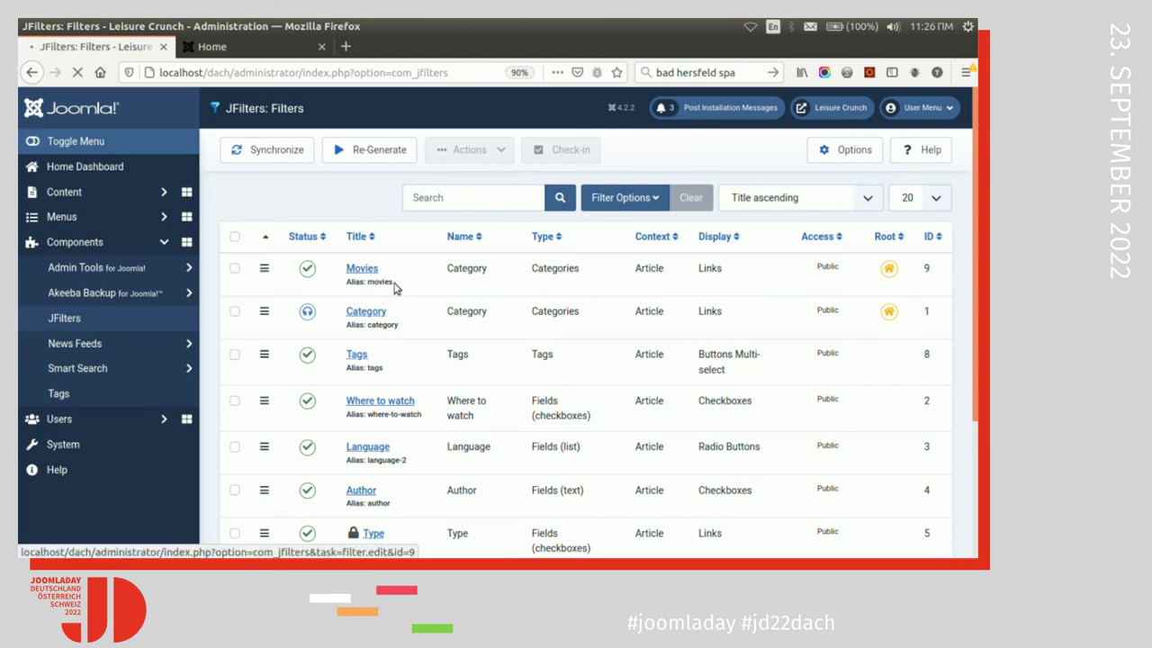
pyautogui.click(308, 313)
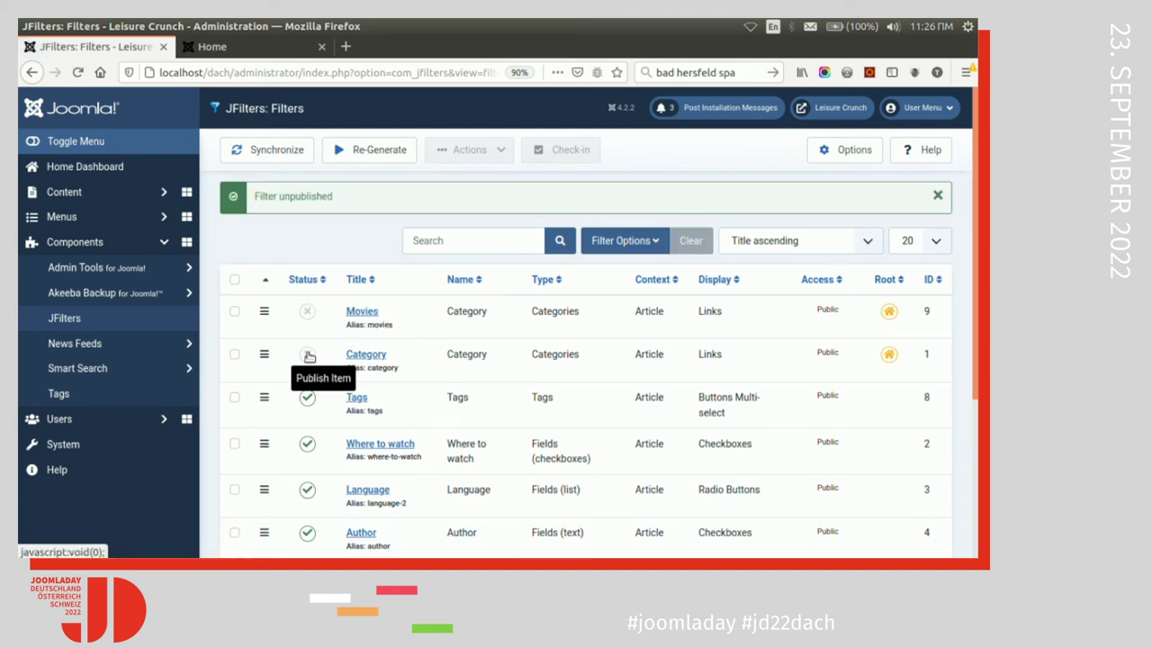
pyautogui.click(308, 356)
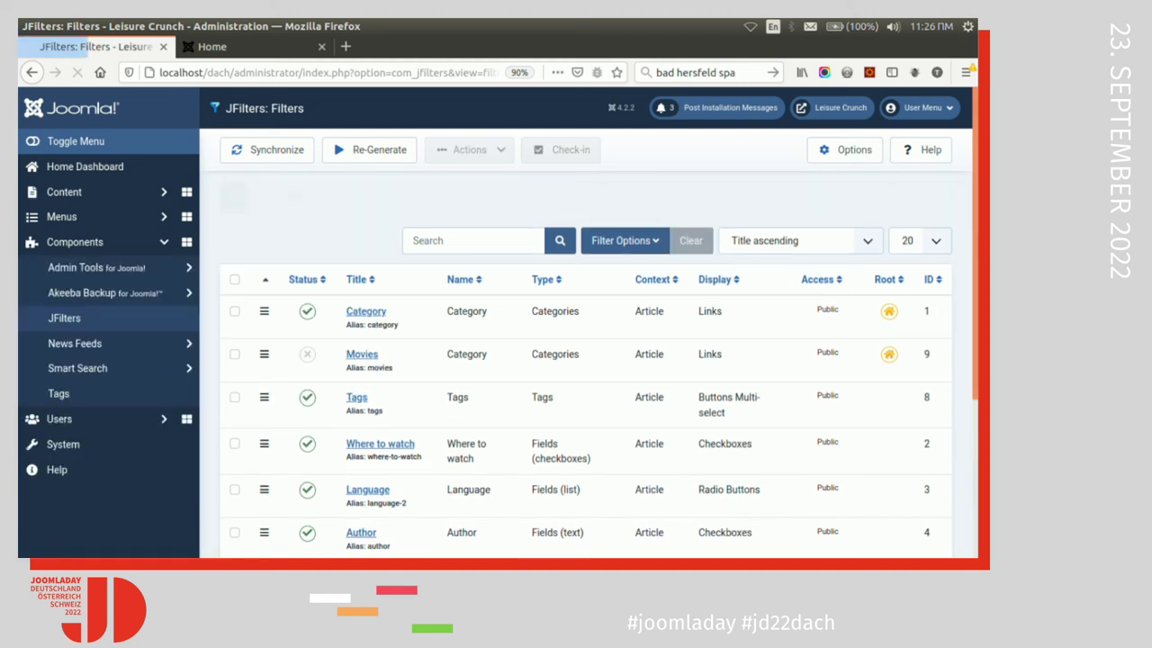
pyautogui.scroll(-2, 585, 360)
pyautogui.scroll(1, 499, 322)
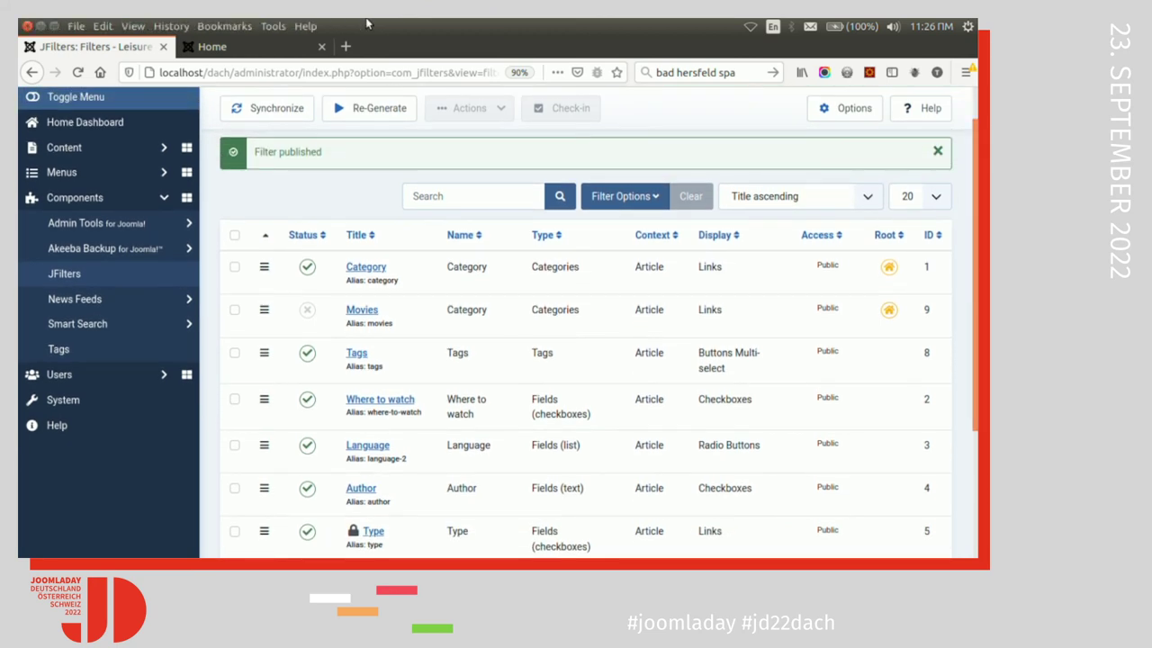
# - Look through the Filters module on the site's Home page down to the Year filter
pyautogui.click(286, 49)
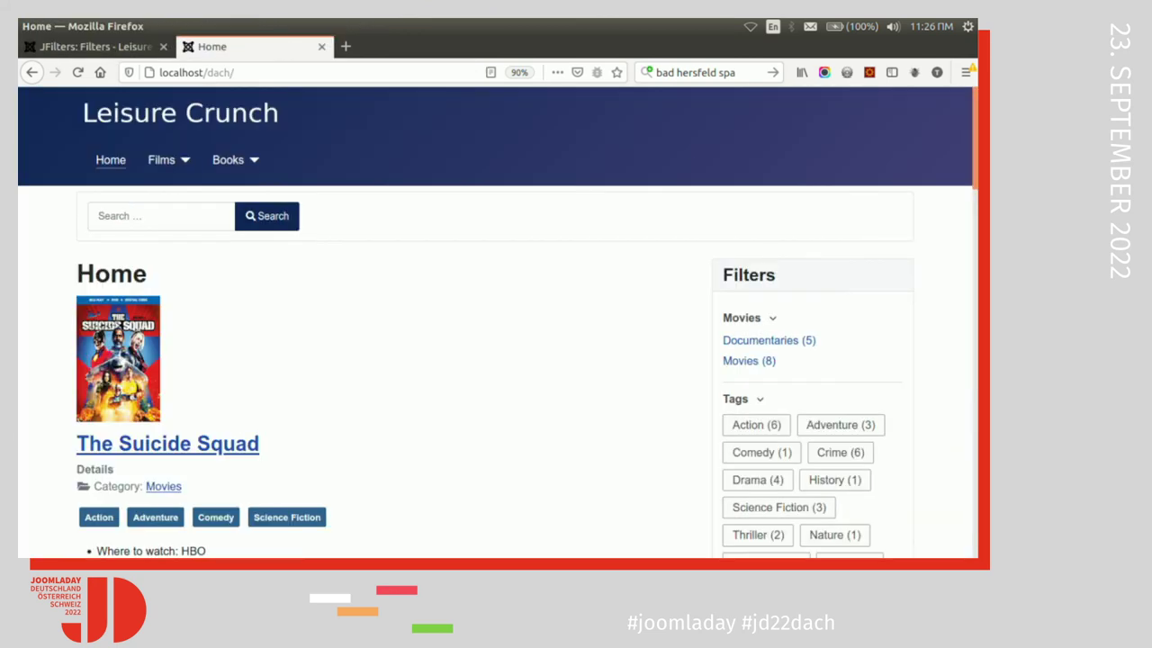
pyautogui.scroll(-10, 915, 214)
pyautogui.scroll(7, 915, 214)
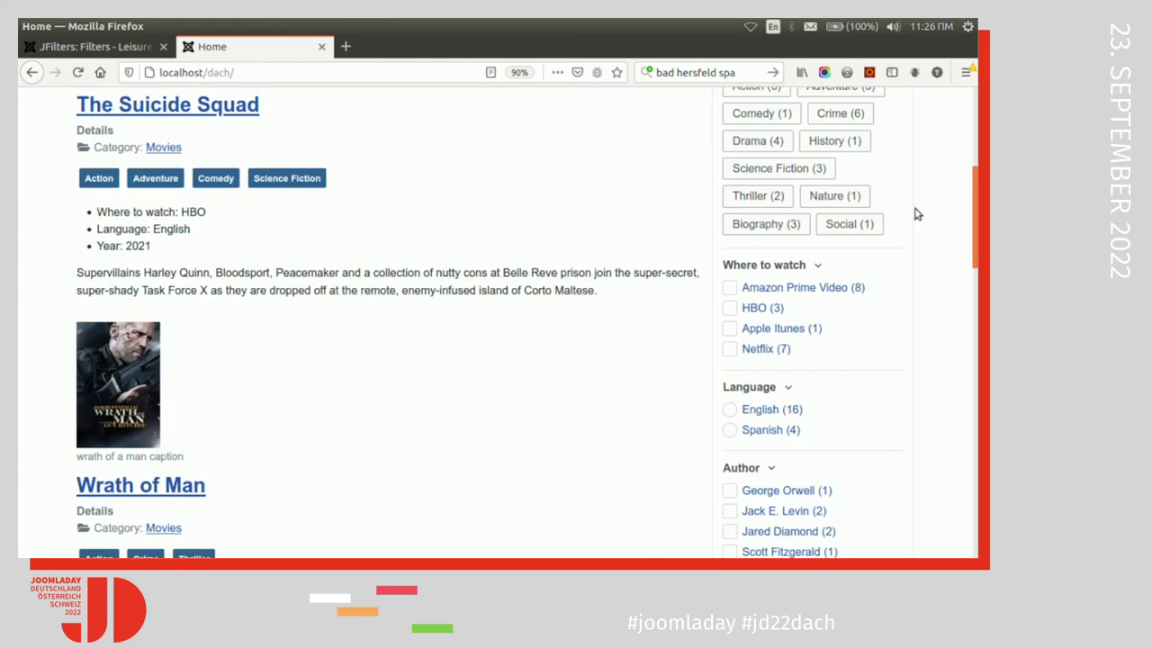
pyautogui.scroll(-8, 926, 288)
pyautogui.scroll(4, 935, 270)
pyautogui.scroll(-4, 957, 287)
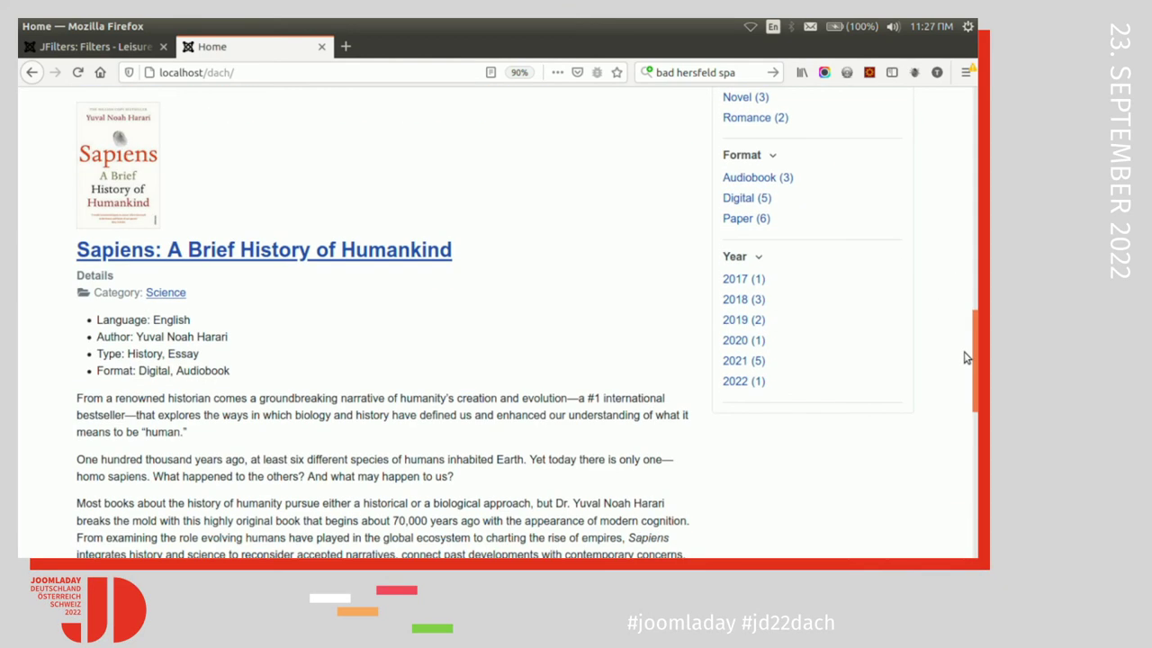
# - Set the Year filter's Toggle State to Collapsed in the administration and save the filter
pyautogui.click(84, 50)
pyautogui.scroll(-3, 823, 500)
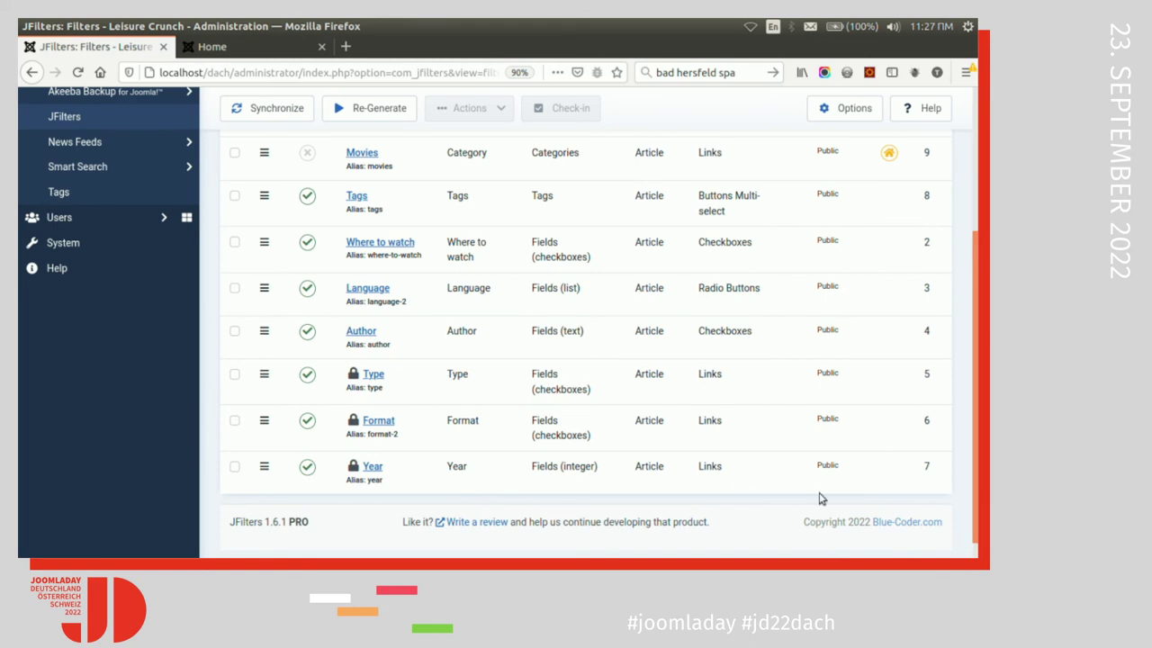
pyautogui.click(376, 471)
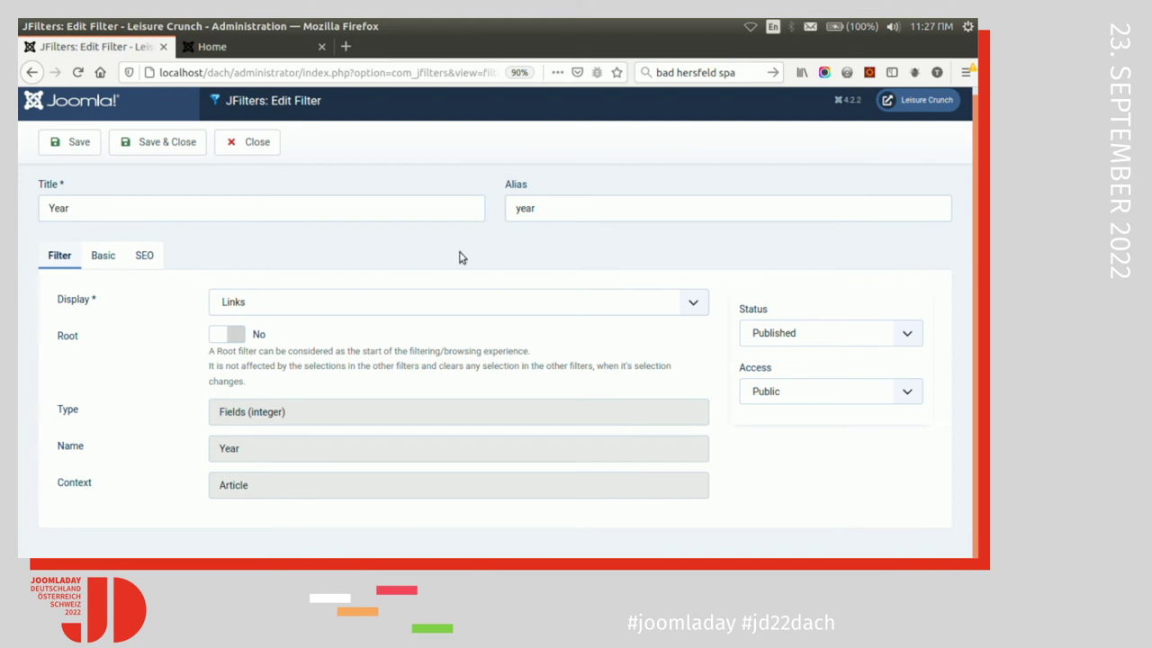
pyautogui.click(103, 256)
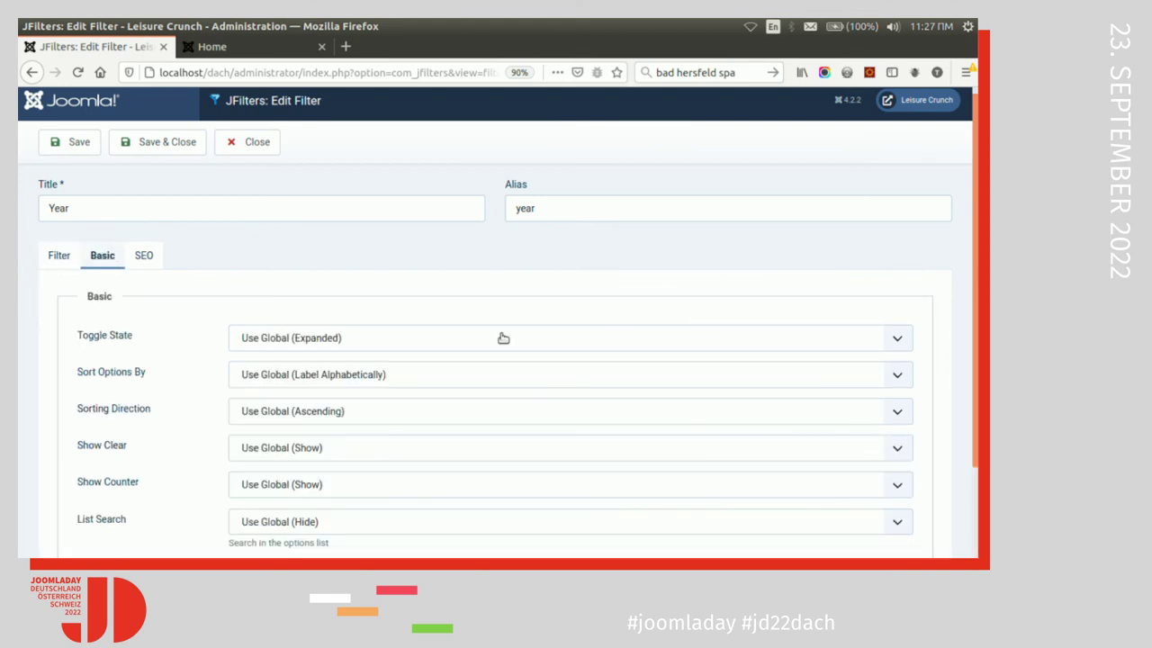
pyautogui.click(503, 337)
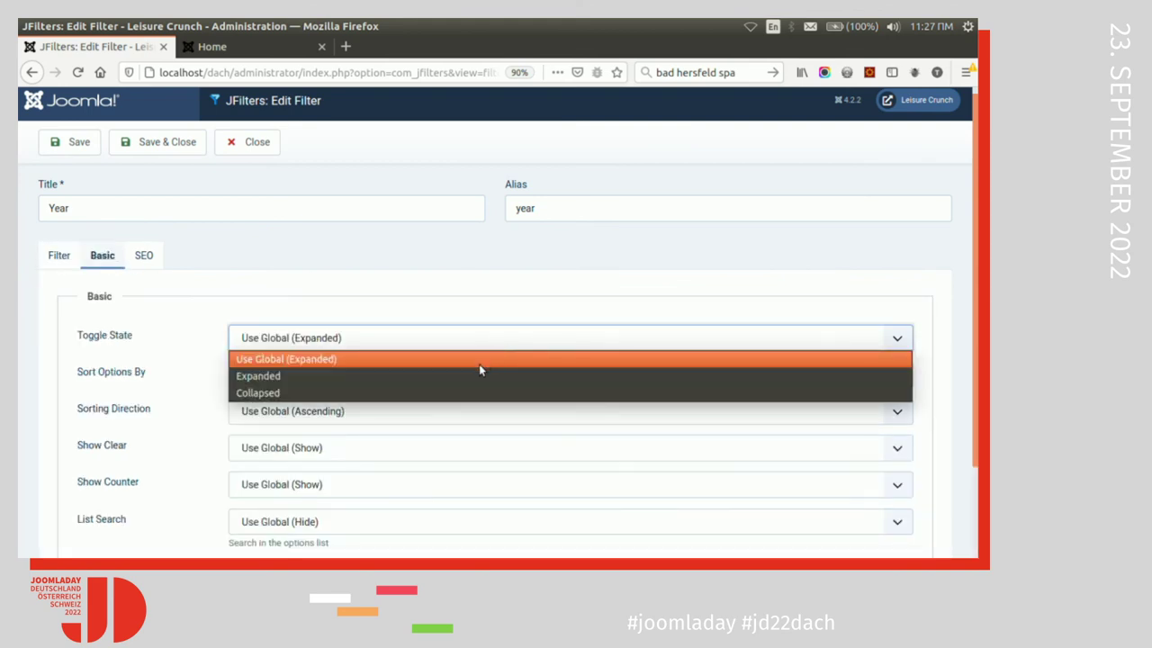
pyautogui.click(455, 393)
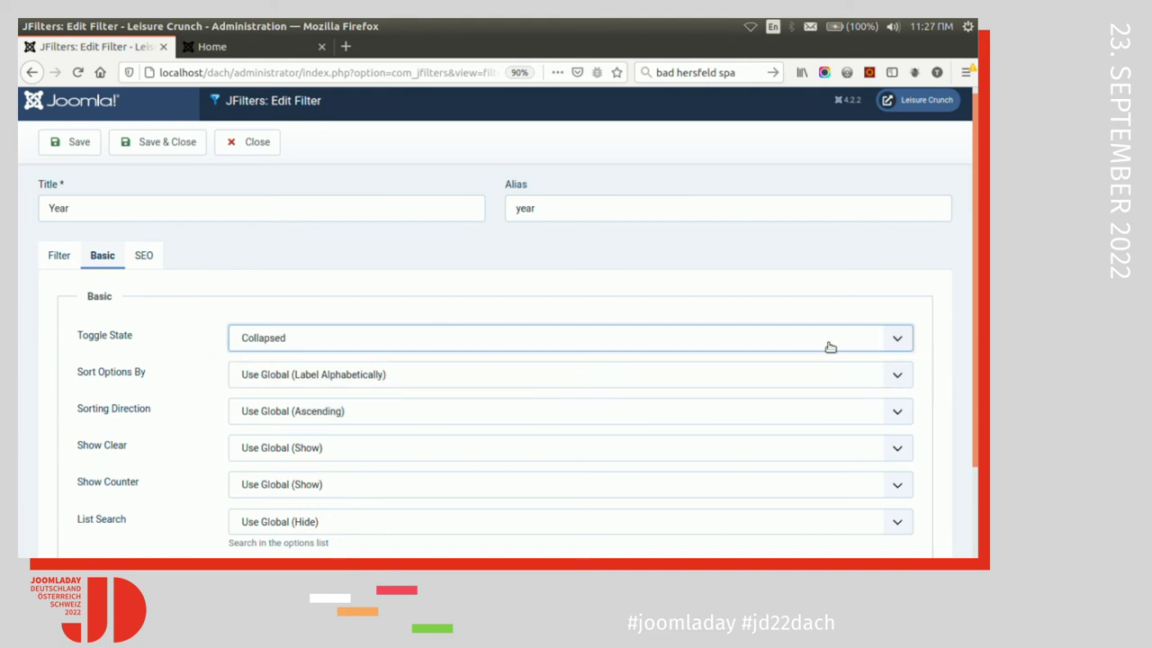
pyautogui.click(85, 144)
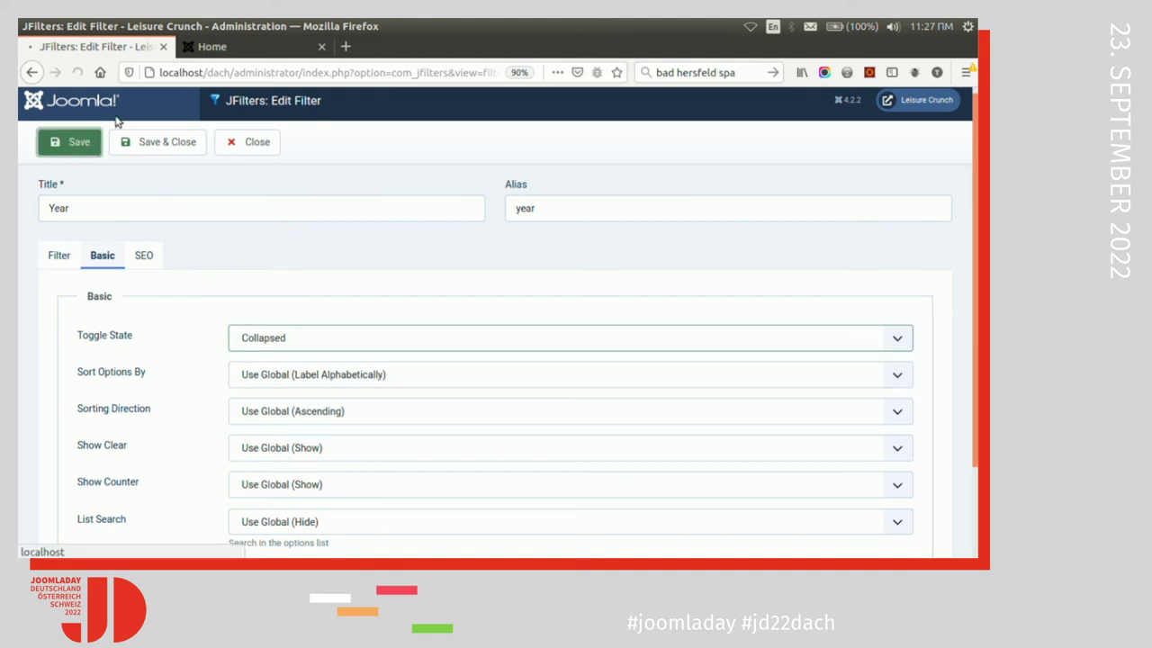
# - Reload the site's Home page and expand the Year filter in the Filters module
pyautogui.click(208, 51)
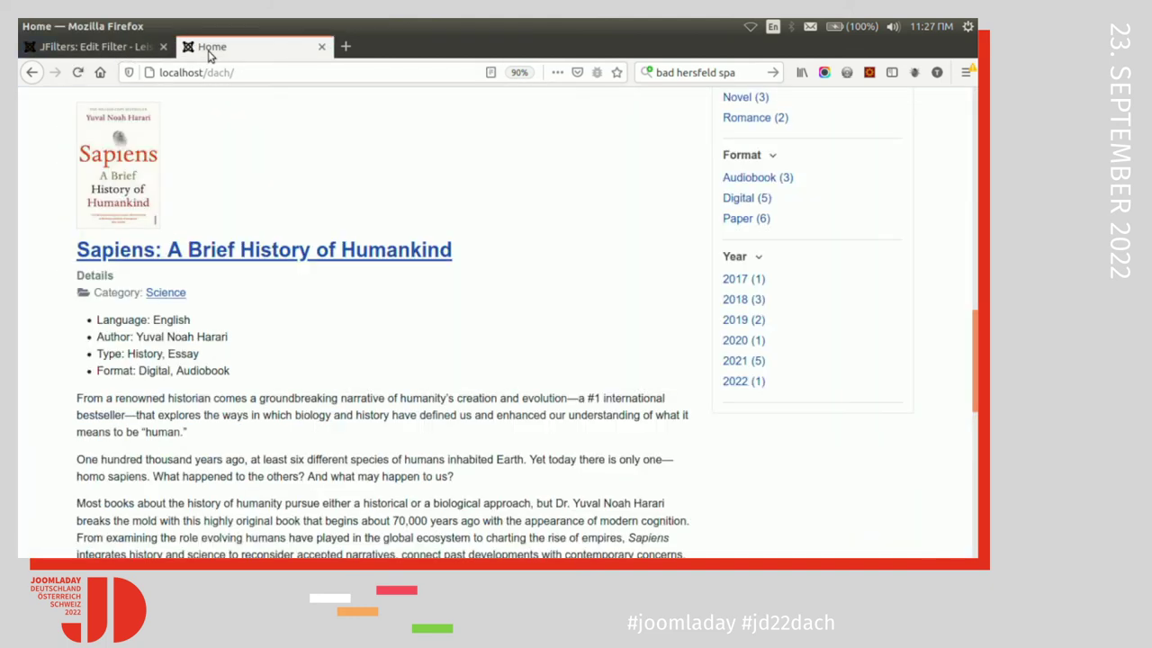
pyautogui.press('F5')
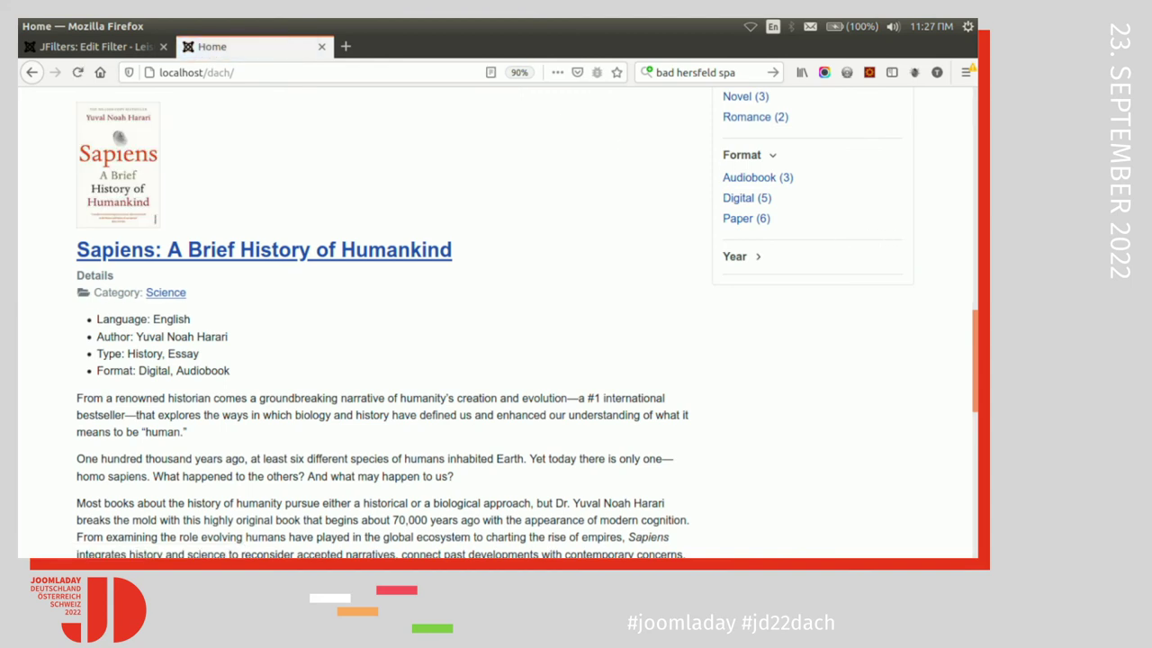
pyautogui.scroll(2, 804, 368)
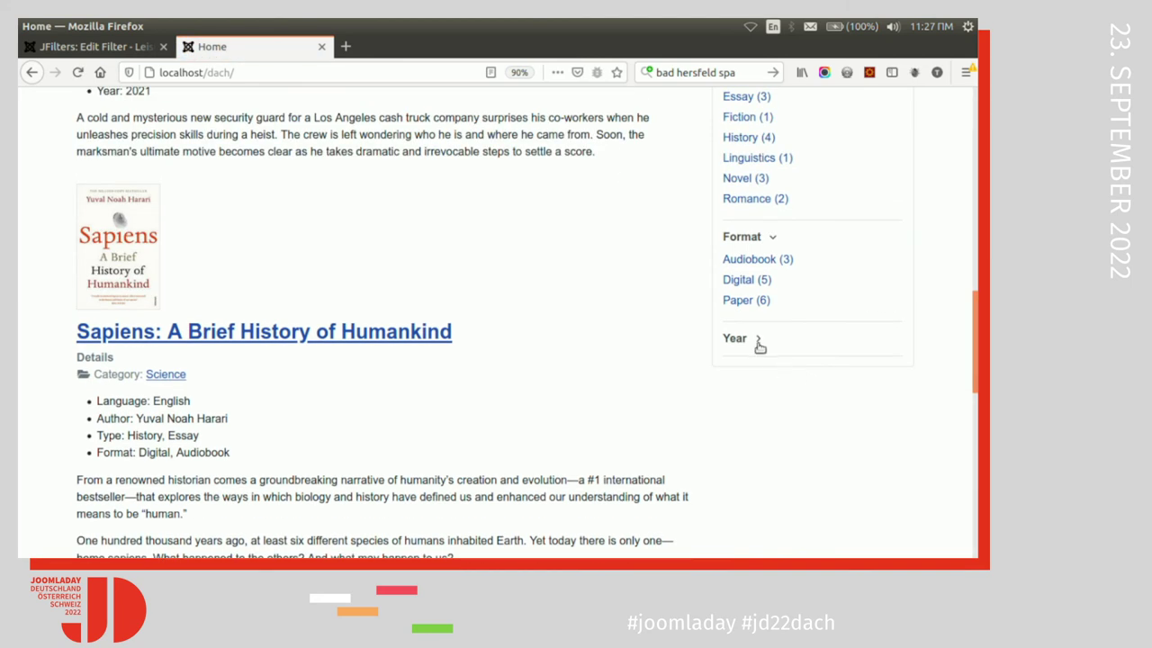
pyautogui.click(757, 342)
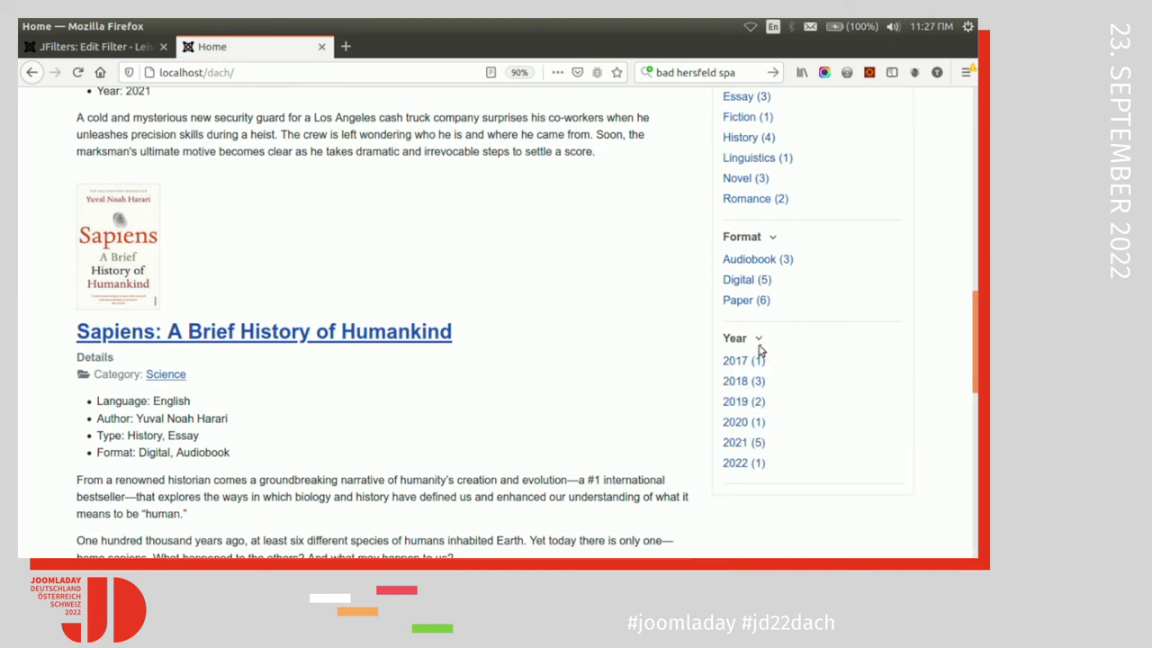
# - Filter the site's content by the year 2021 and look through the results and remaining filters
pyautogui.click(758, 444)
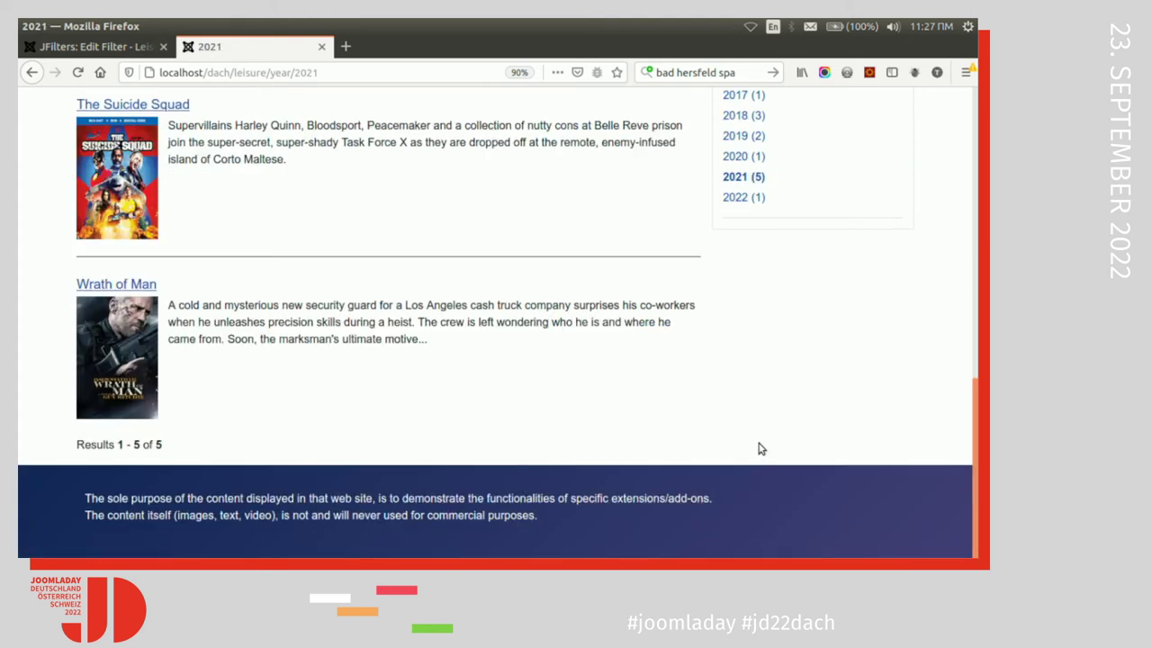
pyautogui.scroll(8, 948, 412)
pyautogui.scroll(3, 949, 256)
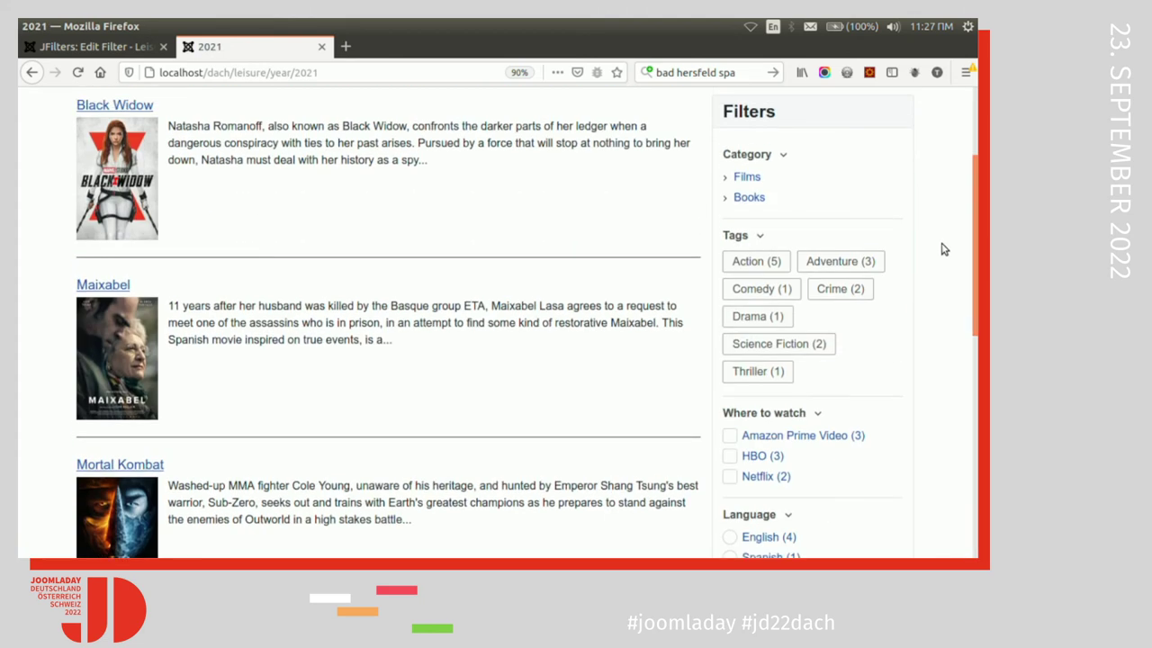
pyautogui.scroll(-2, 969, 250)
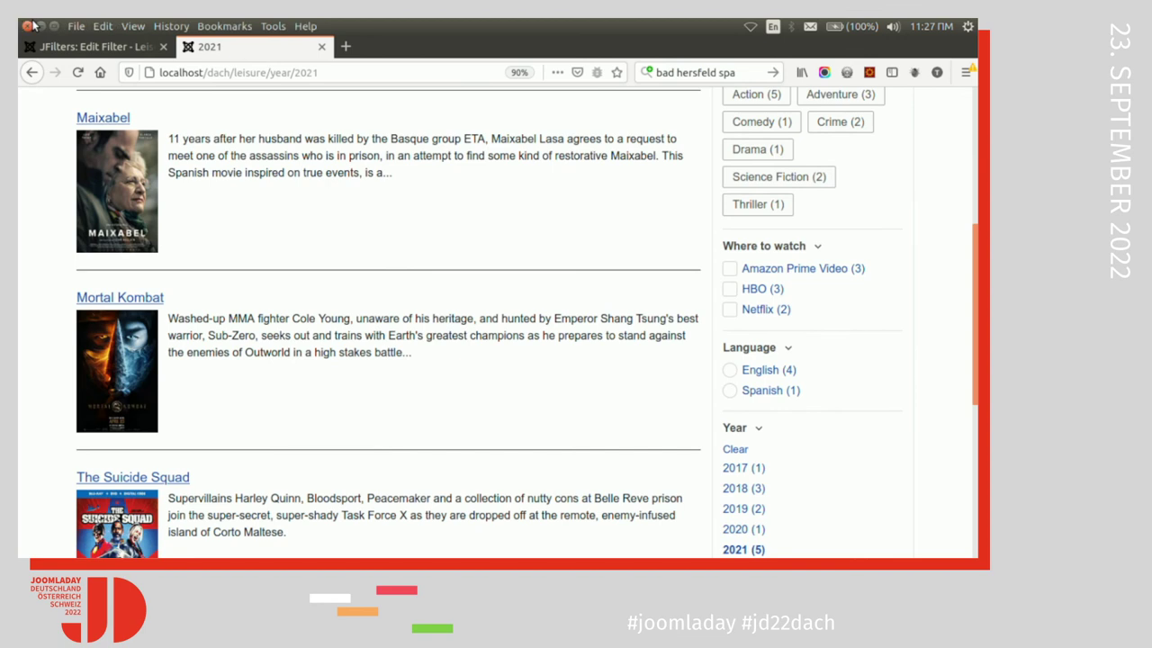
# - Set the Year filter's List Search option to Show in the administration and save the filter
pyautogui.click(60, 45)
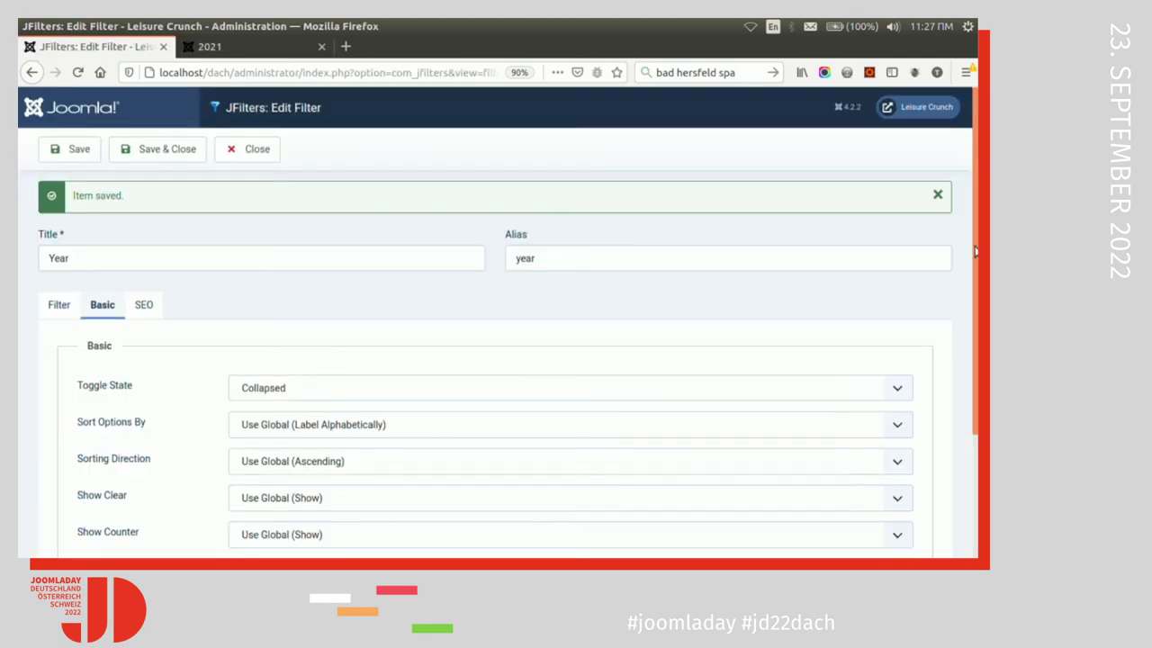
pyautogui.scroll(-3, 974, 364)
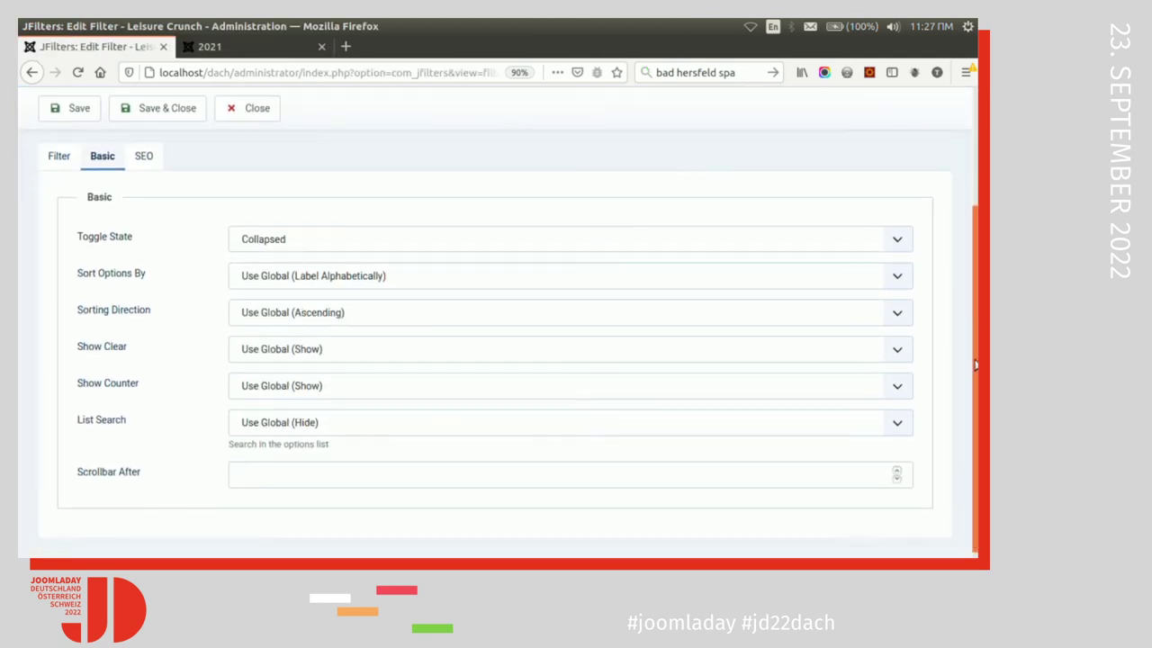
pyautogui.click(527, 423)
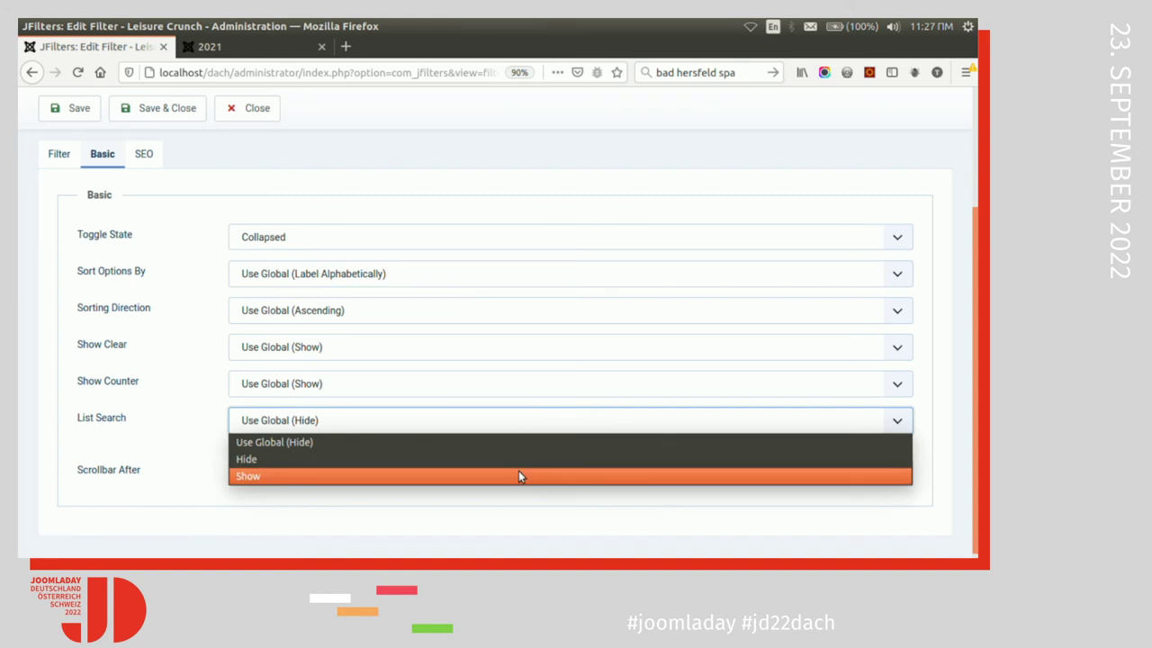
pyautogui.click(518, 471)
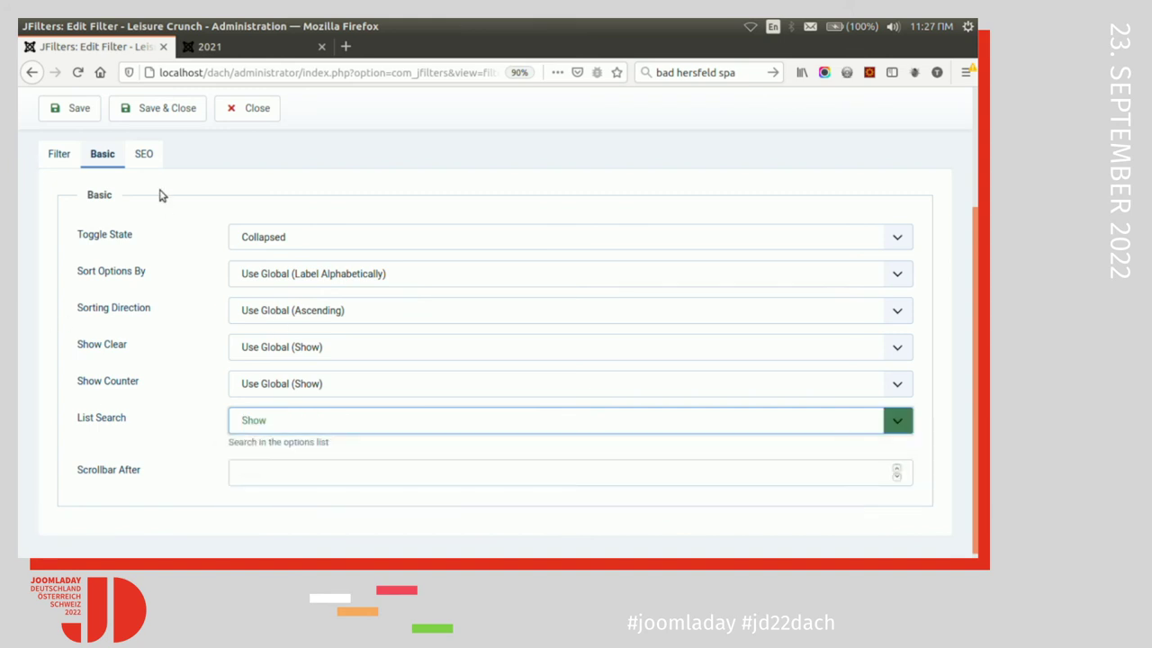
pyautogui.click(79, 108)
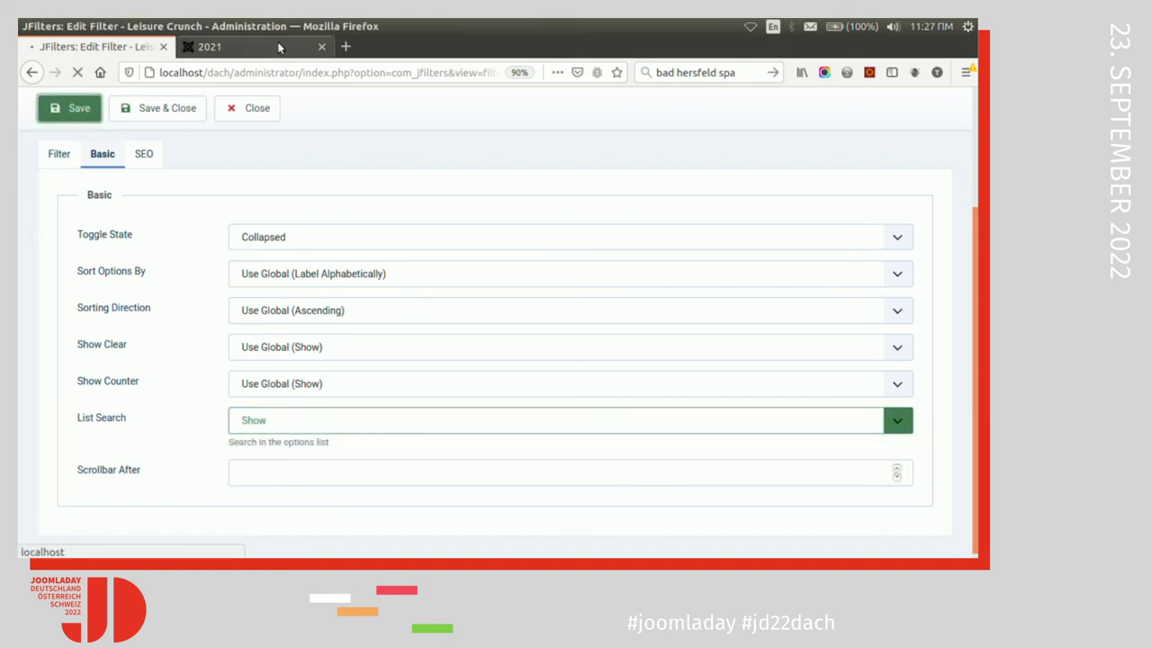
# - Reload the 2021 results page and test the Year filter's option search with 17 and 20, emptying it after each
pyautogui.click(278, 47)
pyautogui.press('F5')
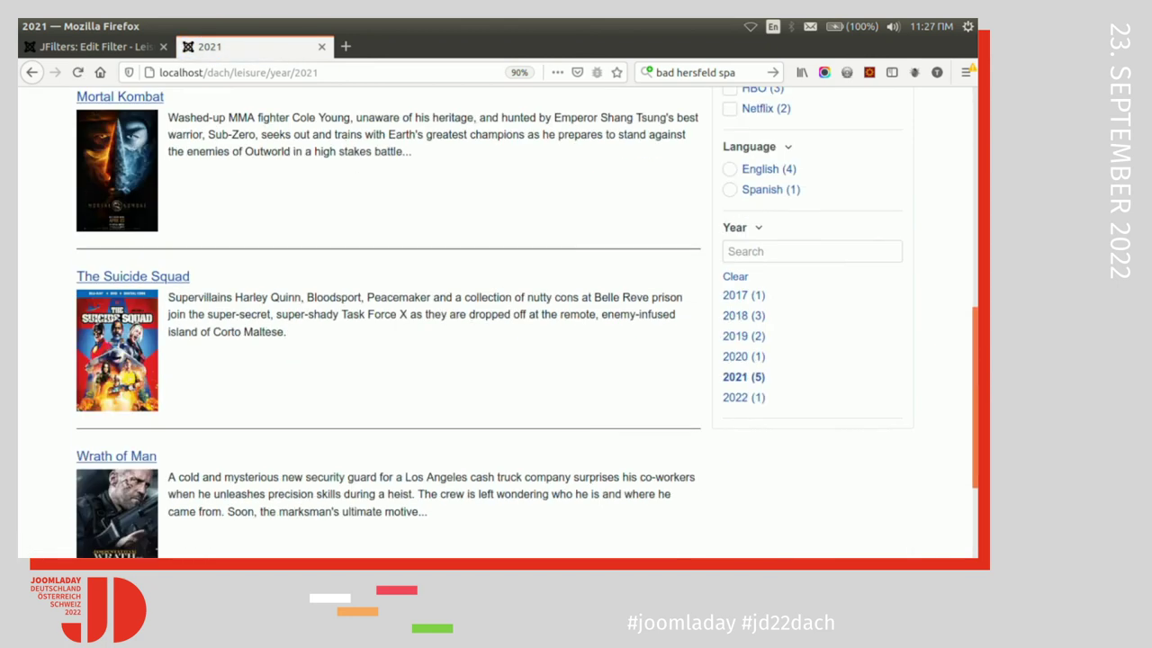
pyautogui.scroll(-2, 387, 324)
pyautogui.click(804, 244)
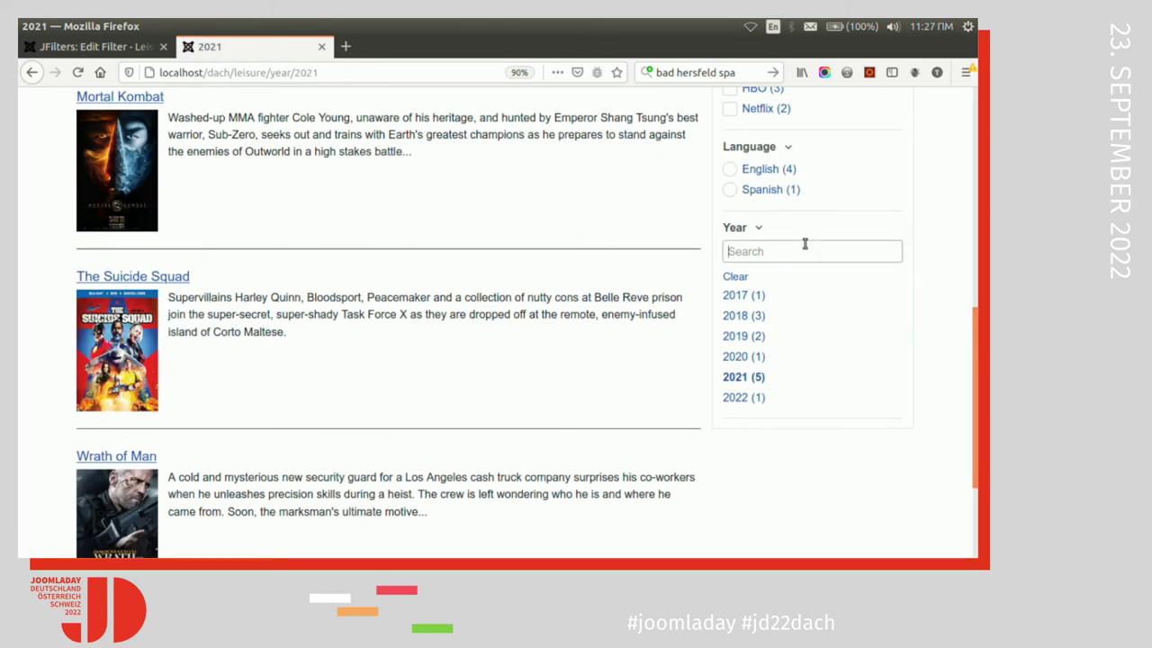
pyautogui.write('17')
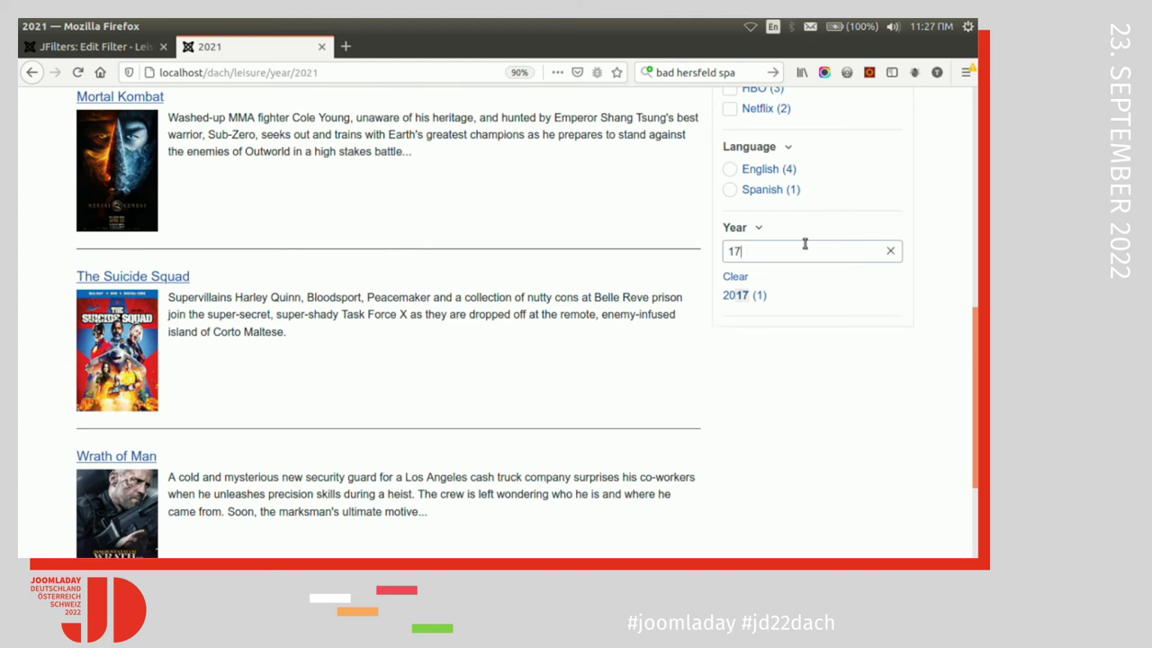
pyautogui.press('BackSpace')
pyautogui.press('BackSpace')
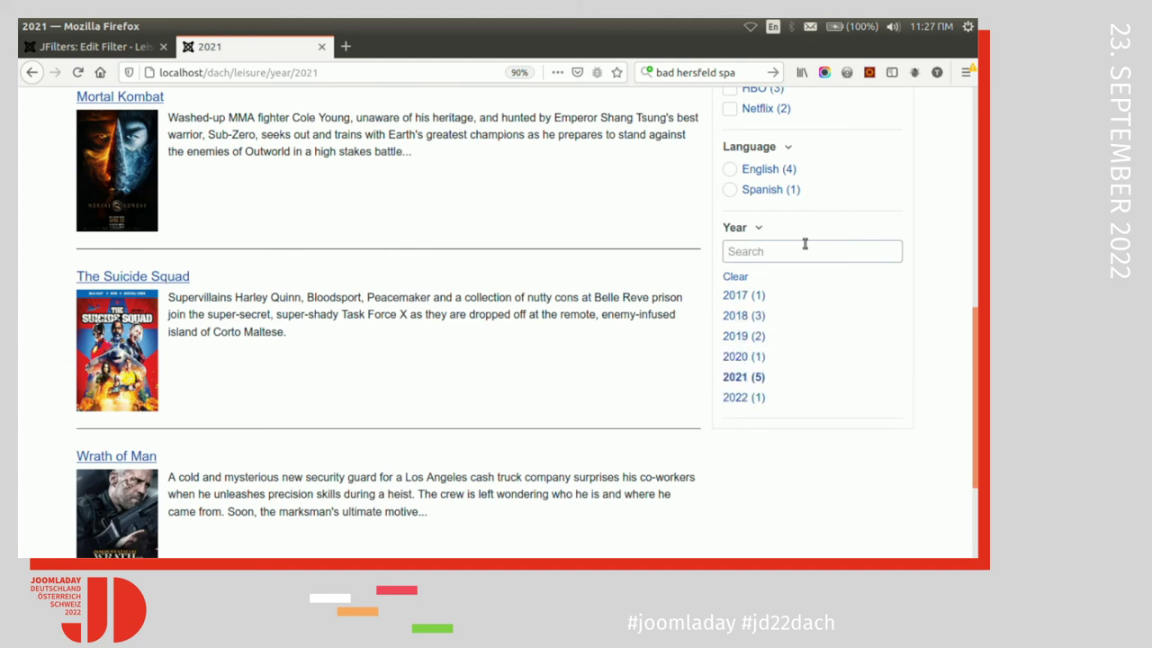
pyautogui.write('20')
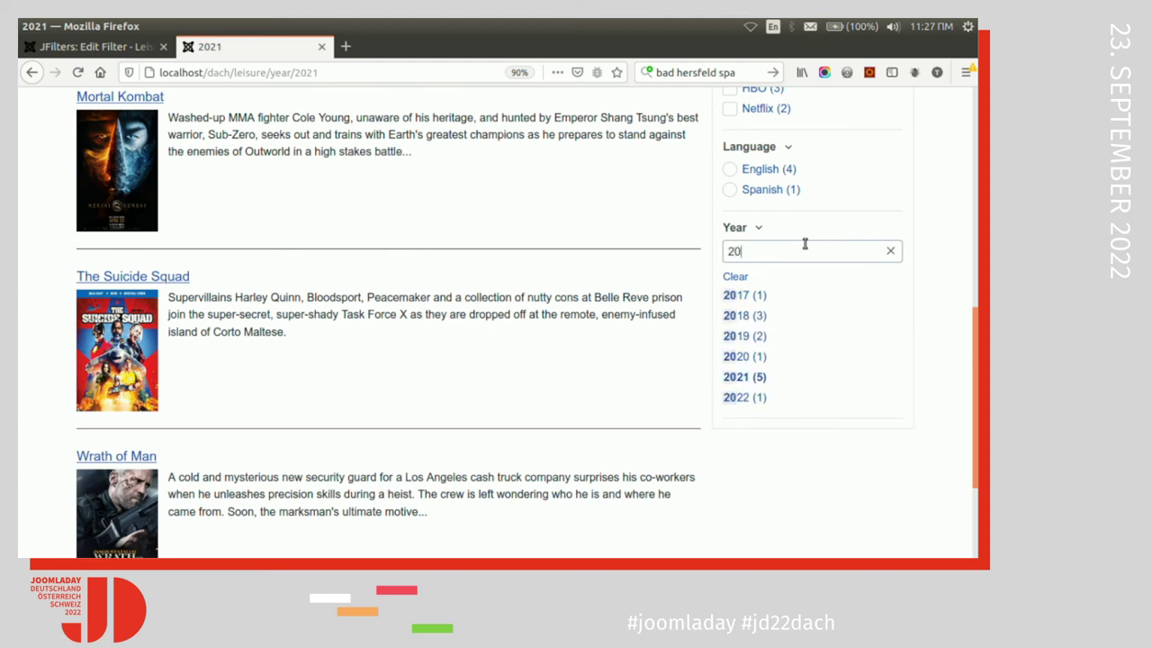
pyautogui.press('BackSpace')
pyautogui.press('BackSpace')
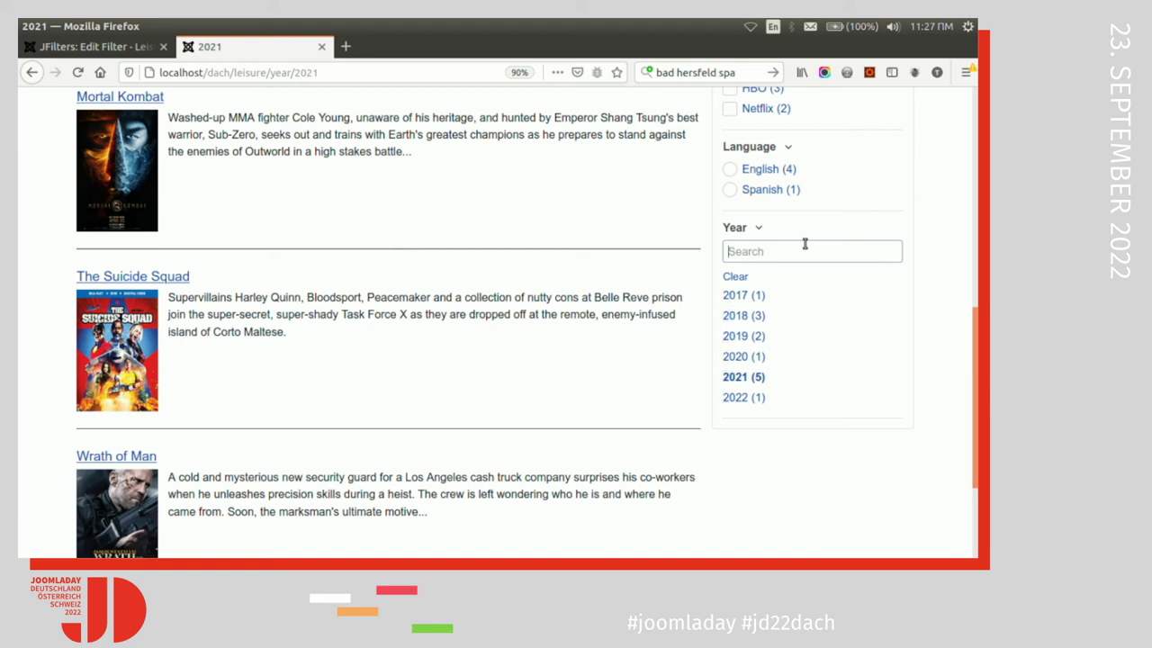
# - Test the Year filter's option search with 22 and empty the search
pyautogui.write('22')
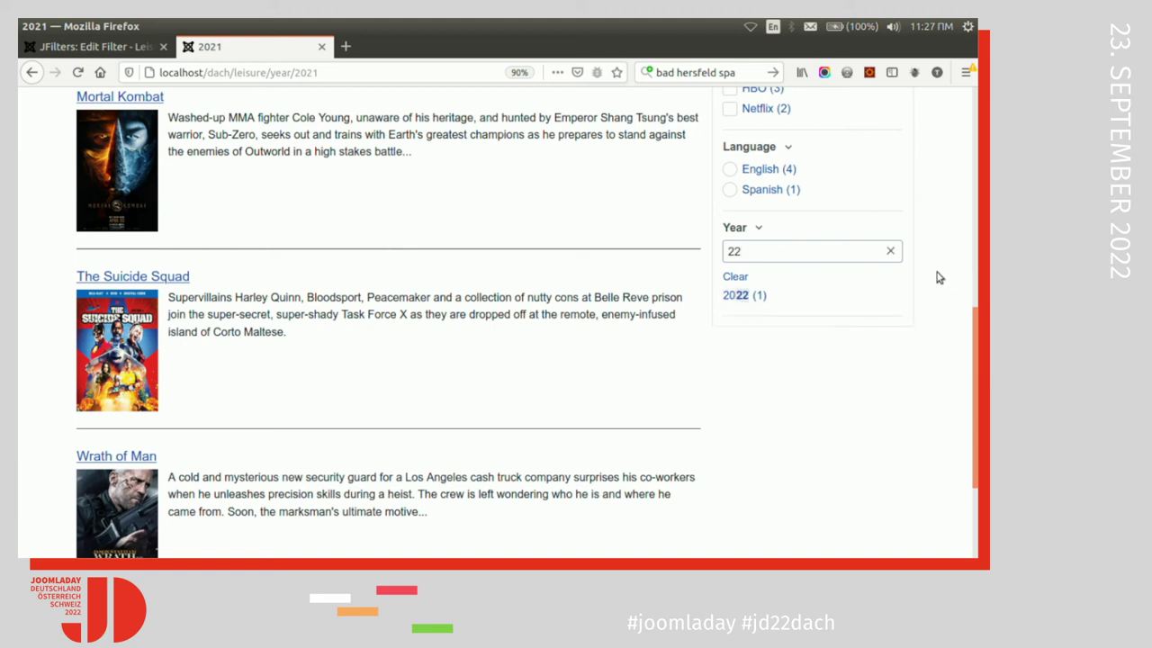
pyautogui.click(887, 251)
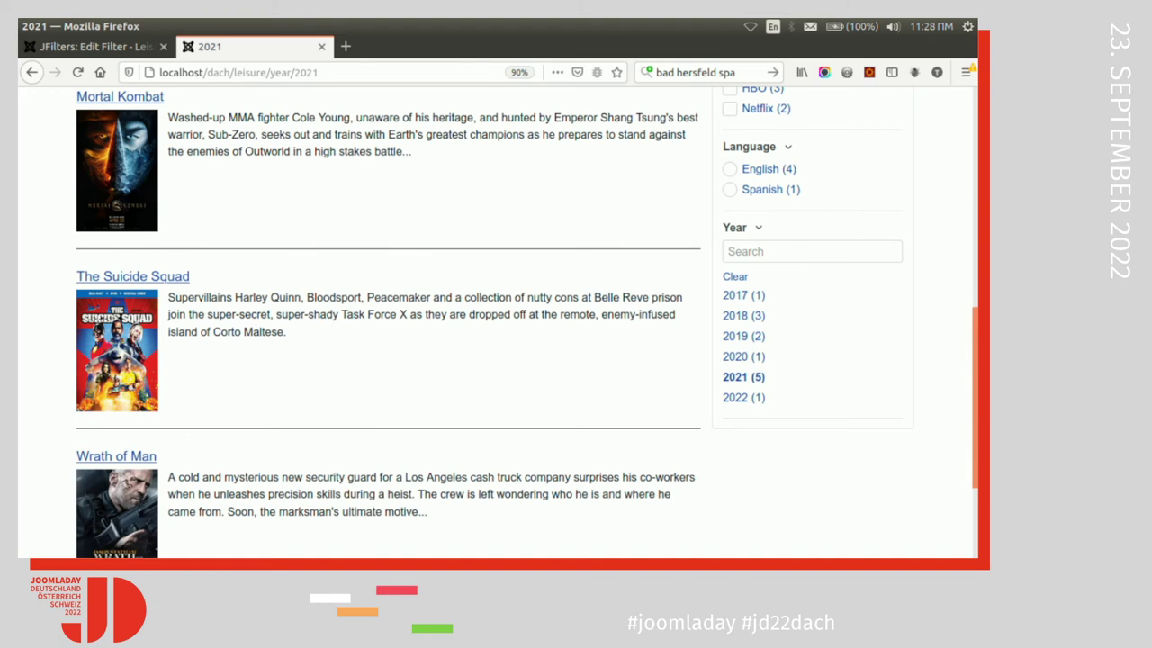
pyautogui.scroll(1, 387, 324)
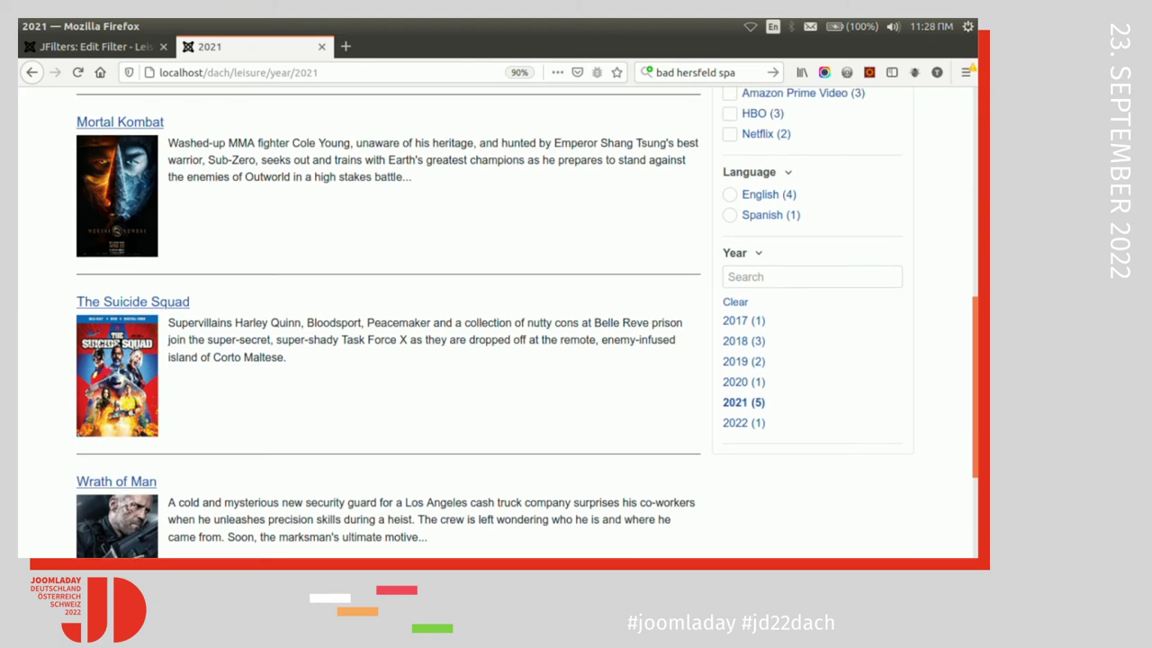
# - Set the Year filter's Scrollbar After option to 100 px in the administration and save the filter
pyautogui.click(129, 46)
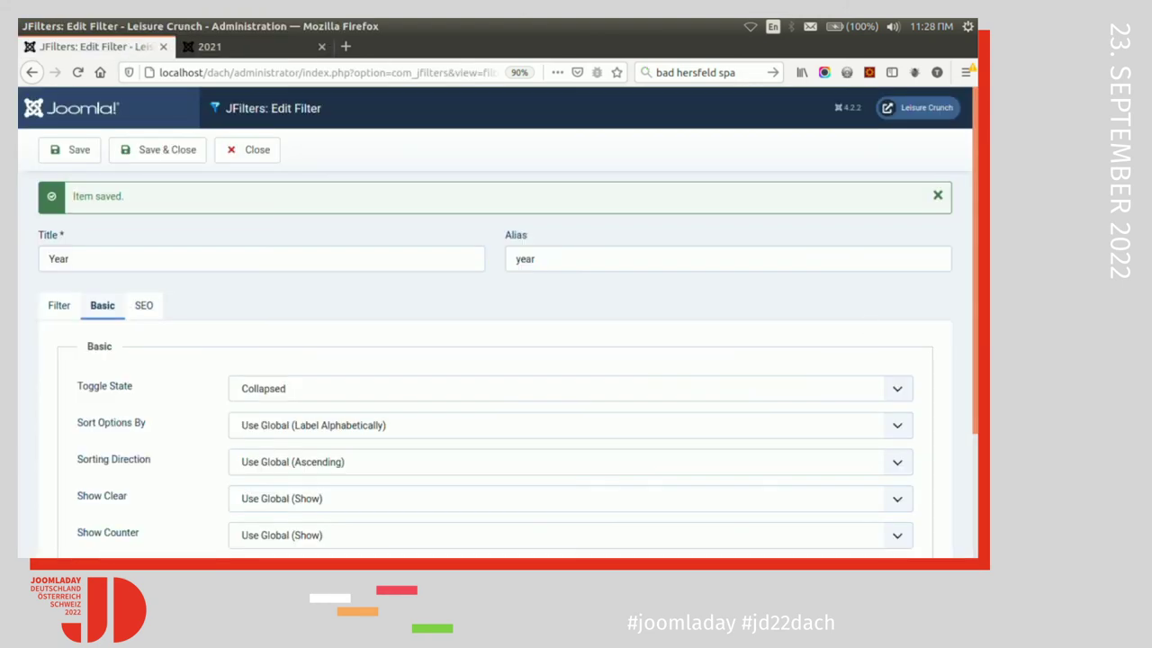
pyautogui.scroll(-3, 504, 441)
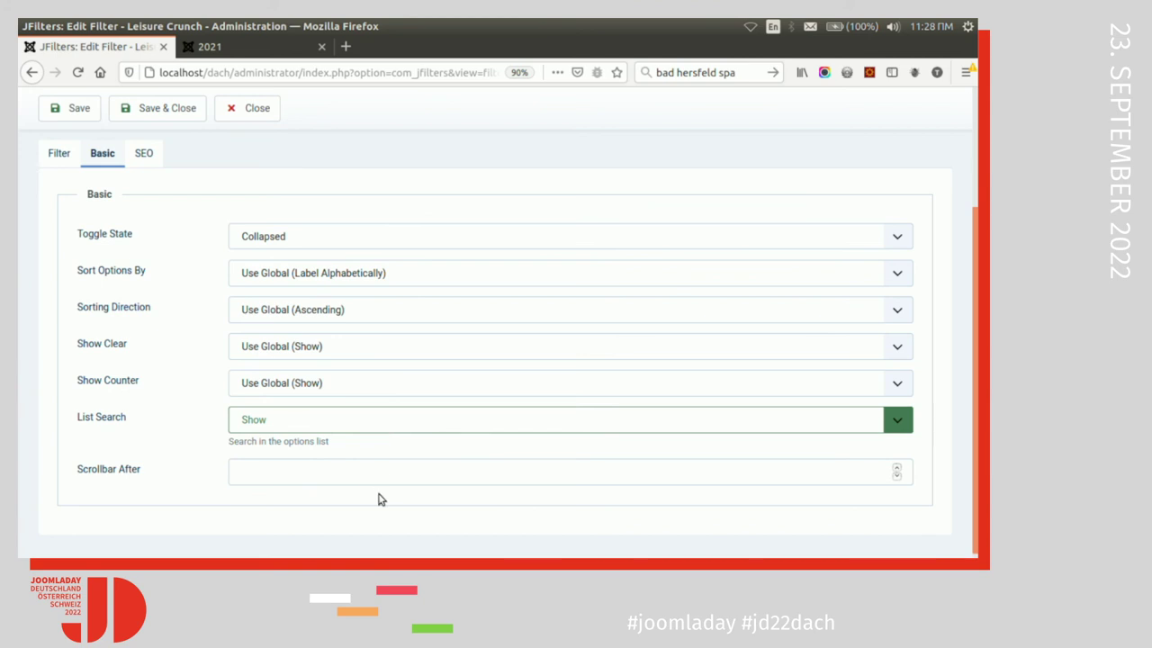
pyautogui.click(358, 471)
pyautogui.write('100')
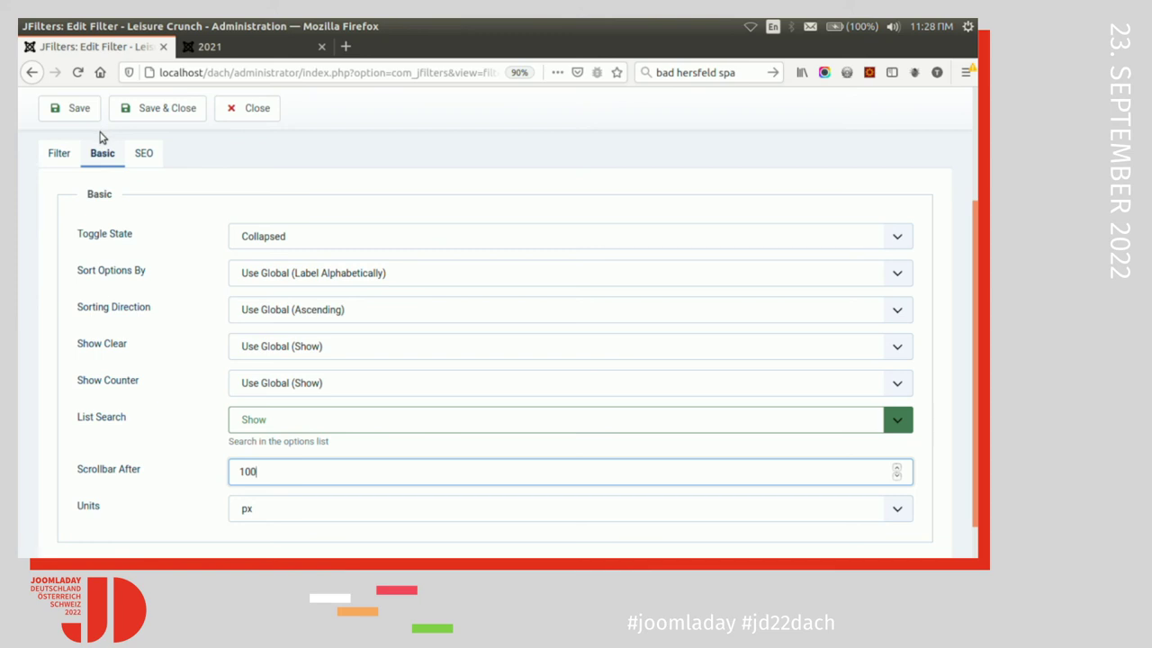
pyautogui.click(59, 109)
# - Reload the 2021 results page on the site and scroll through the Year filter's option list
pyautogui.click(241, 48)
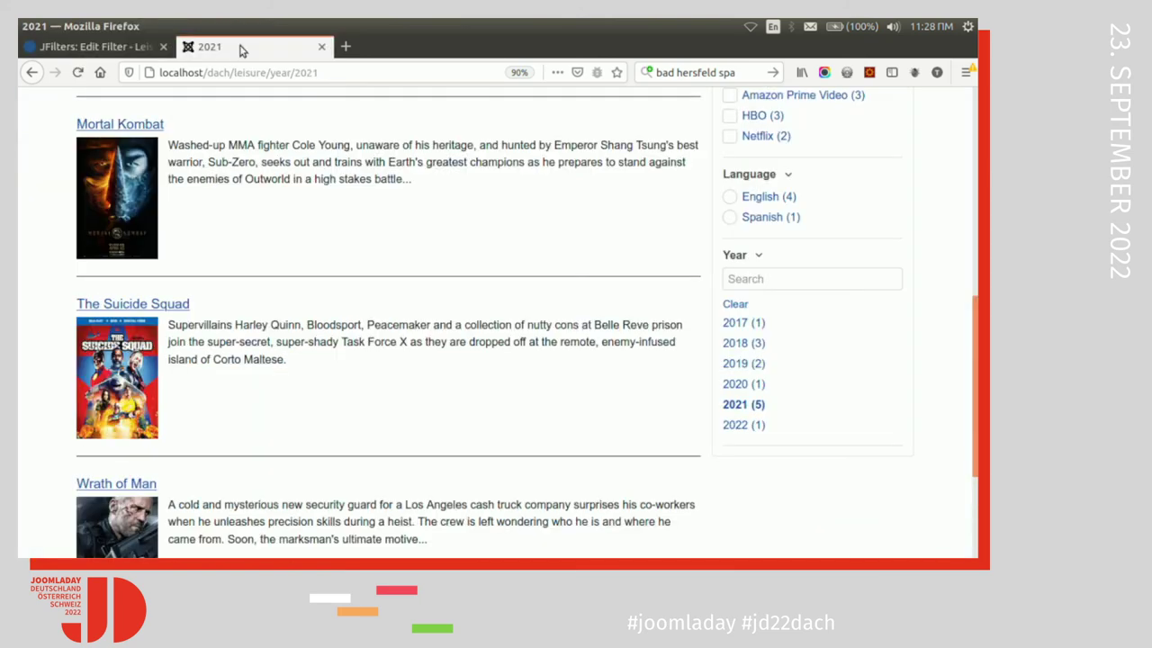
pyautogui.press('F5')
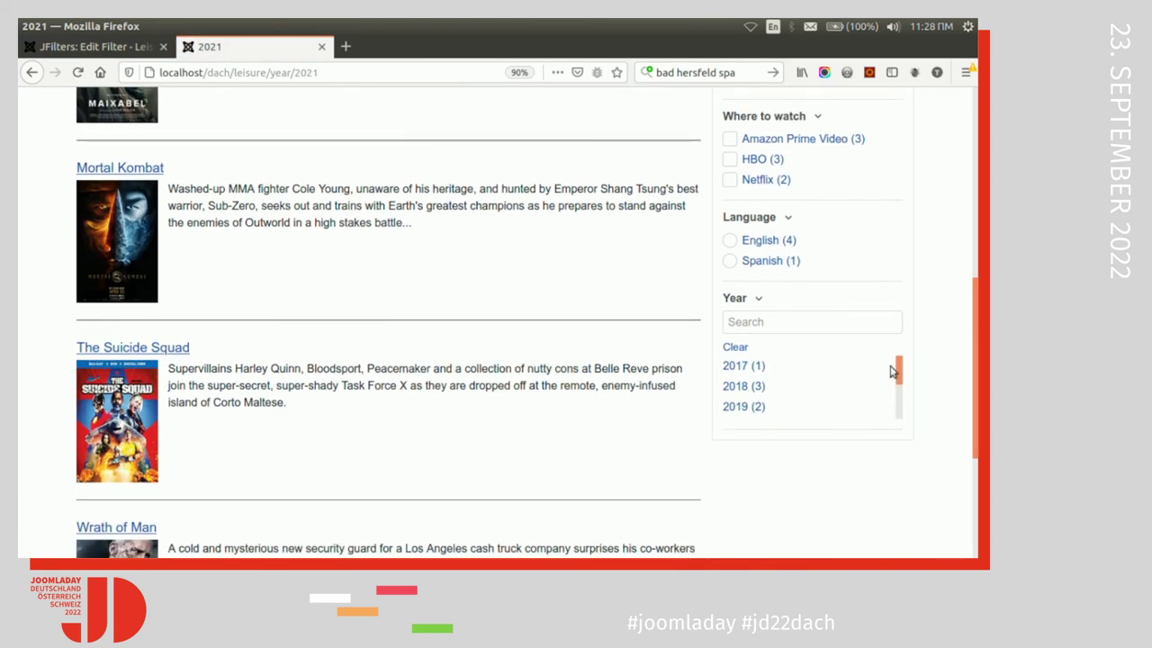
pyautogui.moveTo(897, 369); pyautogui.dragTo(900, 430)
pyautogui.scroll(3, 900, 405)
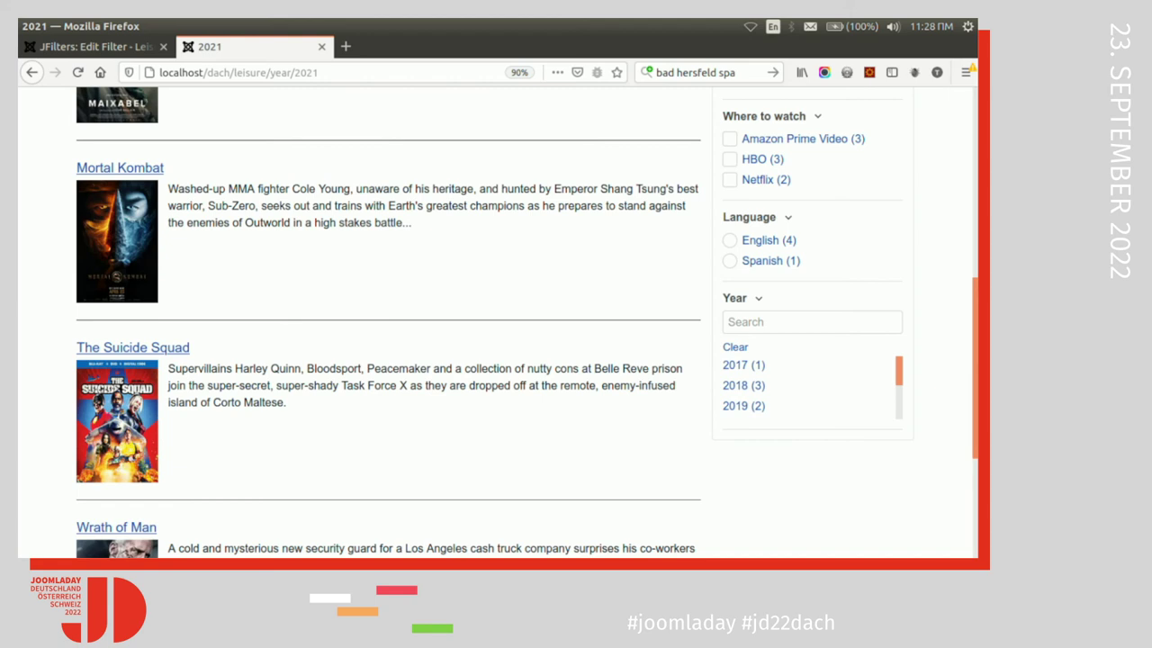
pyautogui.scroll(1, 972, 343)
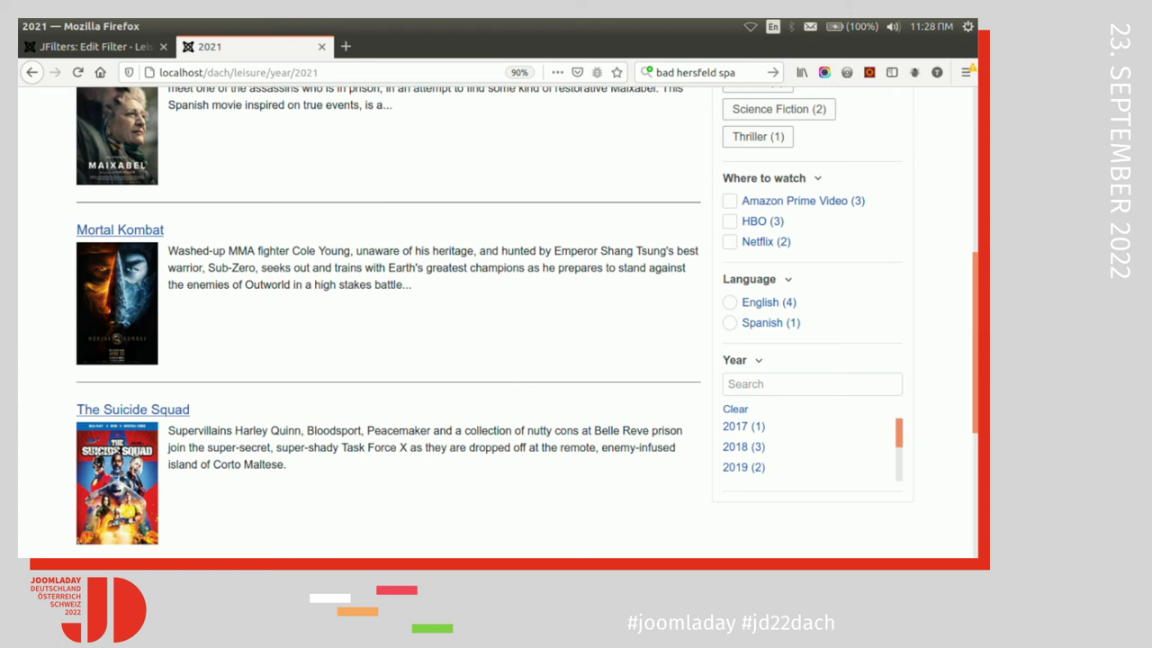
pyautogui.scroll(5, 950, 303)
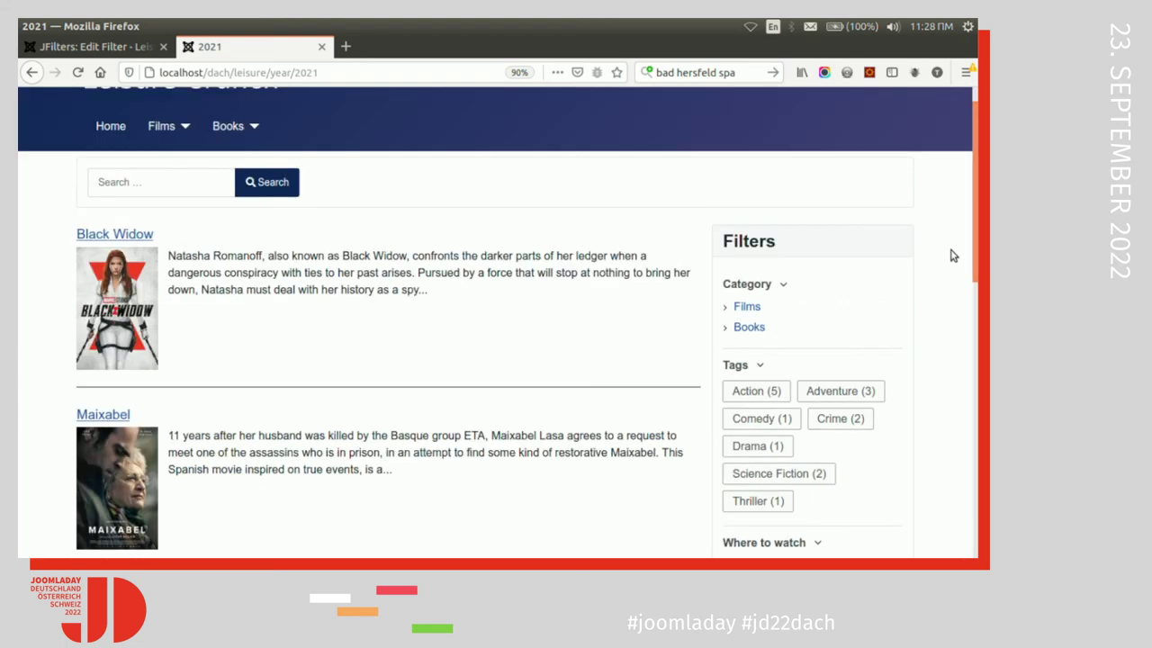
pyautogui.hotkey('ctrl', 'a')
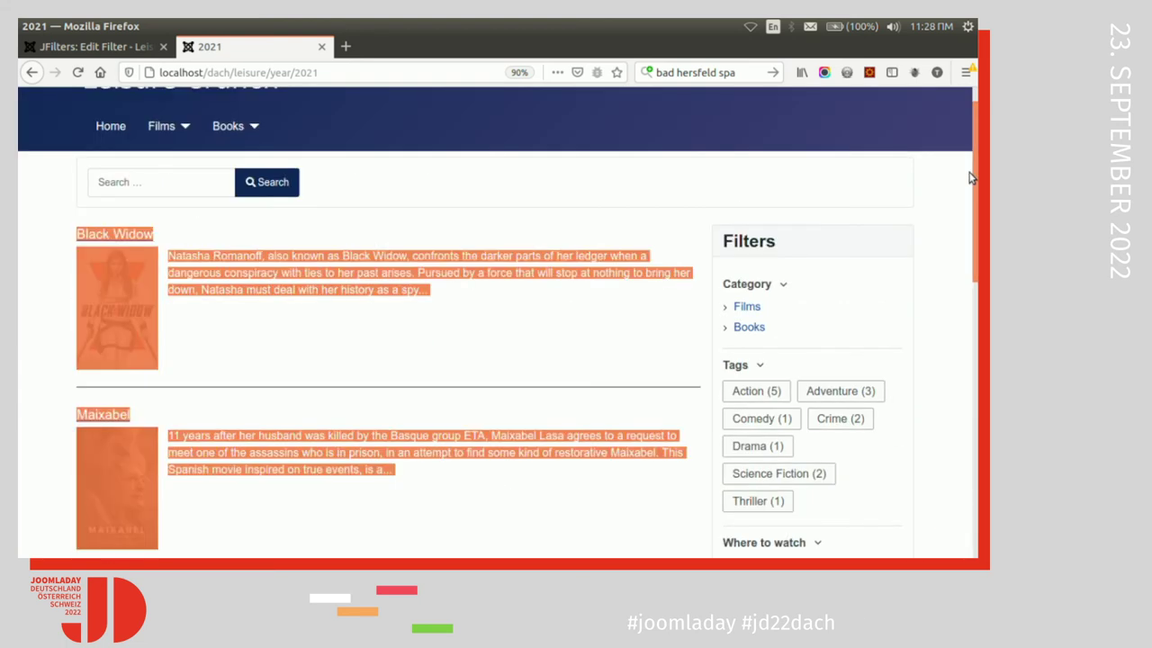
pyautogui.click(482, 171)
pyautogui.scroll(1, 977, 164)
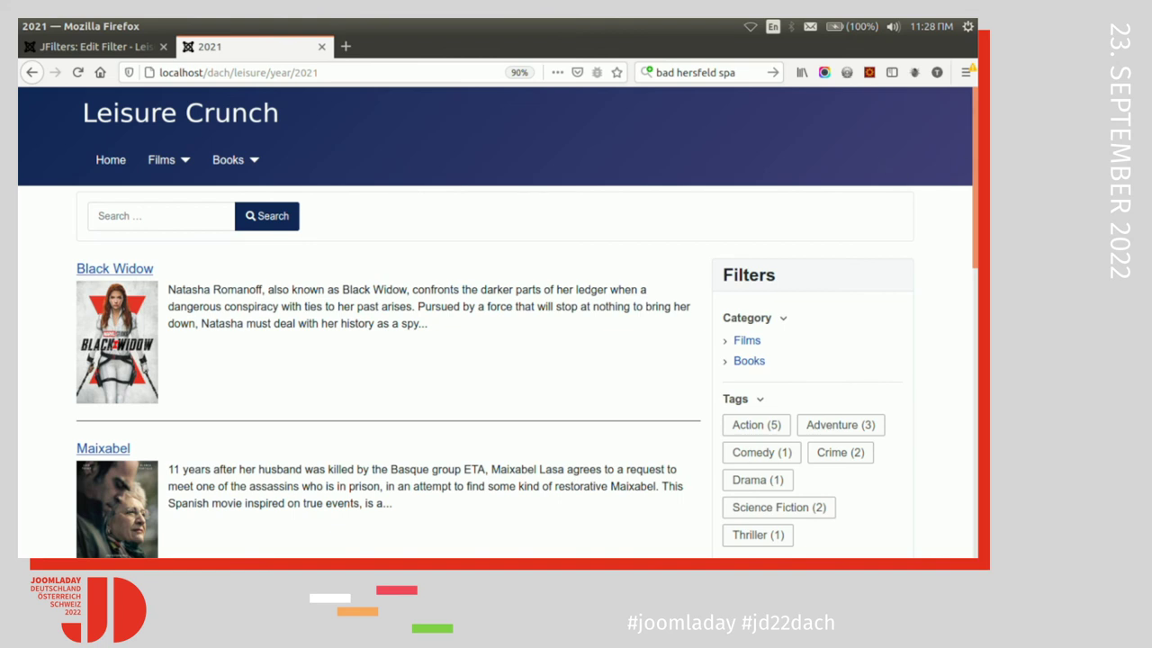
pyautogui.scroll(-1, 495, 324)
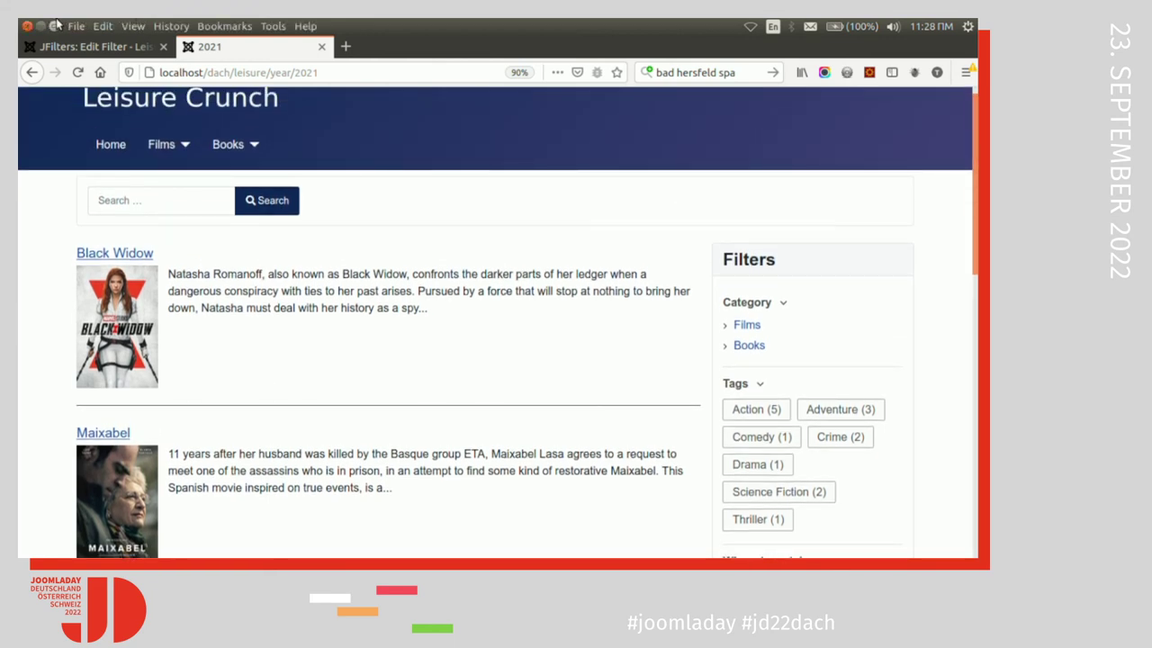
# - Close the Year filter in the administration and open the Category filter's SEO settings for review
pyautogui.click(70, 47)
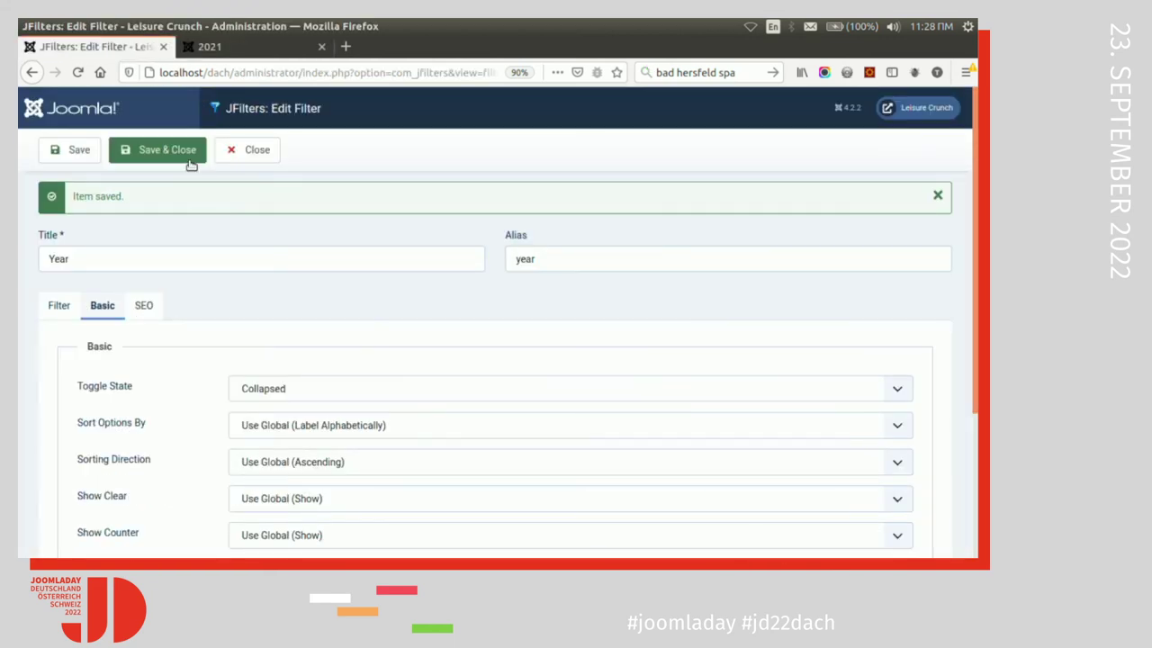
pyautogui.click(239, 157)
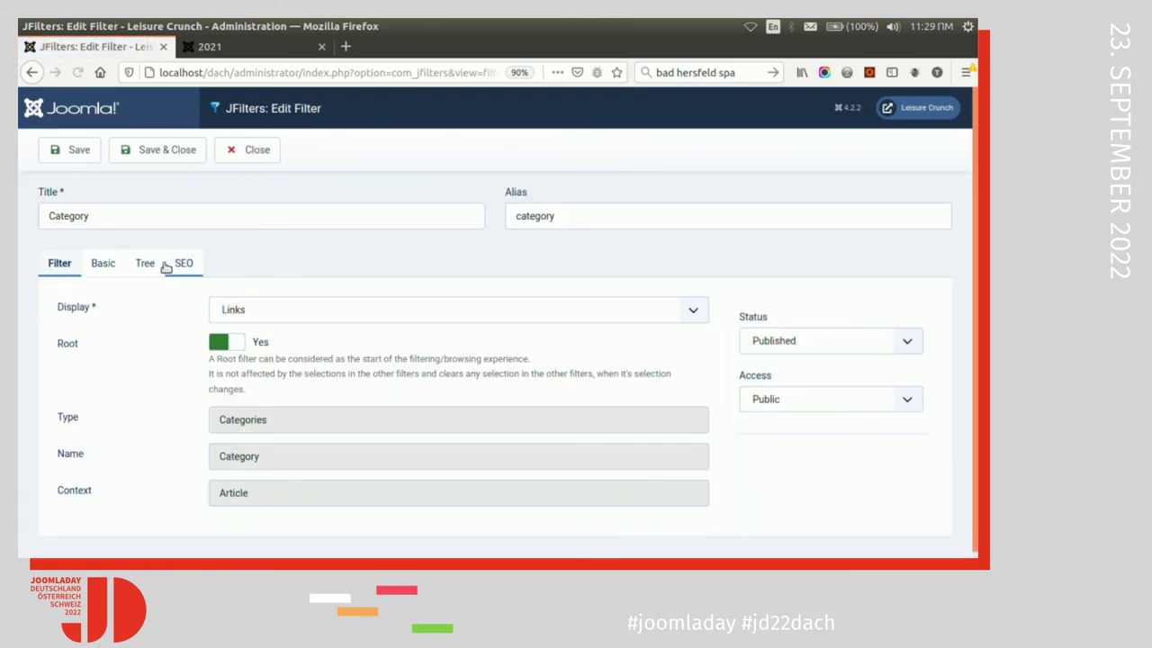
pyautogui.click(183, 264)
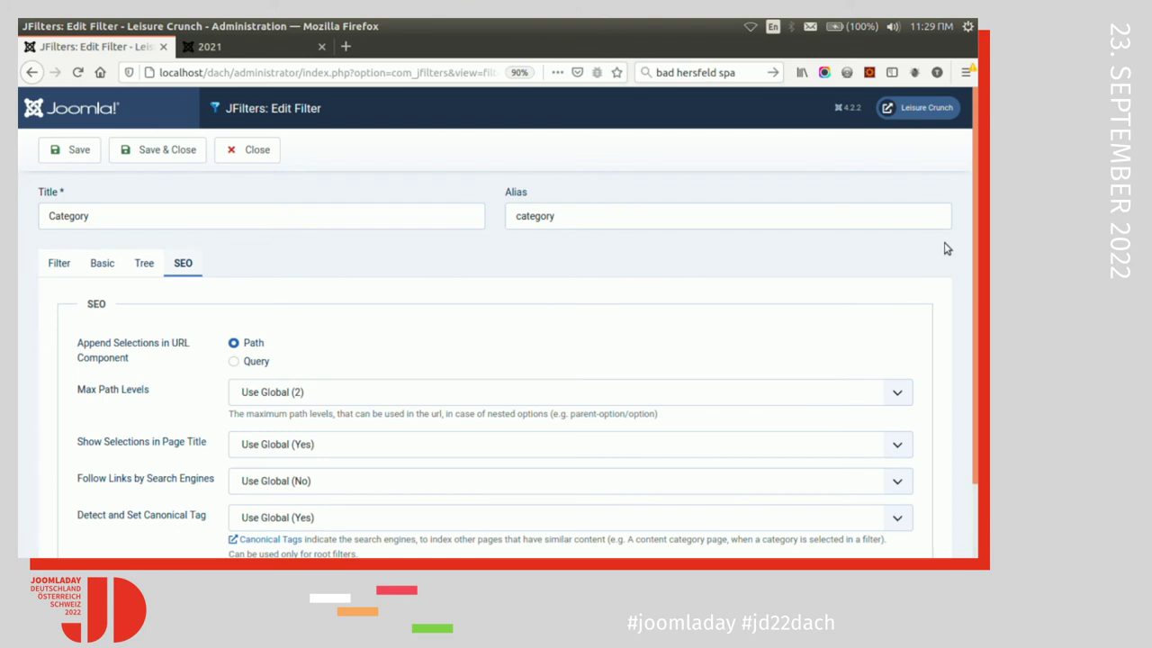
pyautogui.scroll(-1, 967, 256)
pyautogui.scroll(-1, 967, 270)
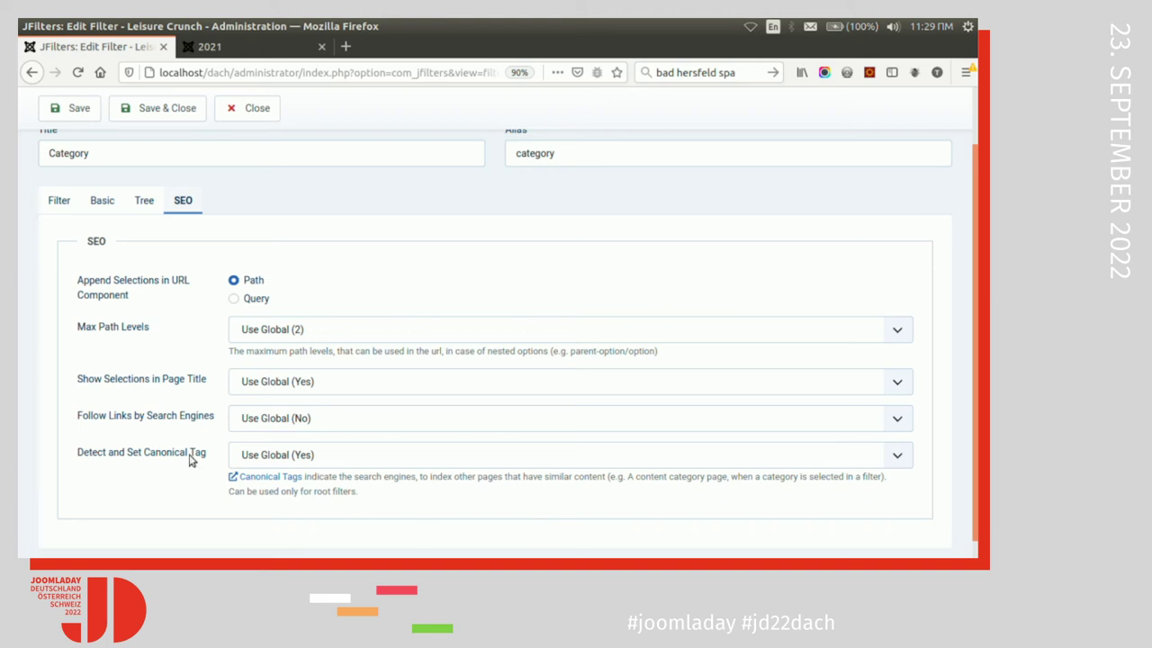
# - On the site, expand Films in the Category filter and filter the content by Documentaries
pyautogui.click(225, 46)
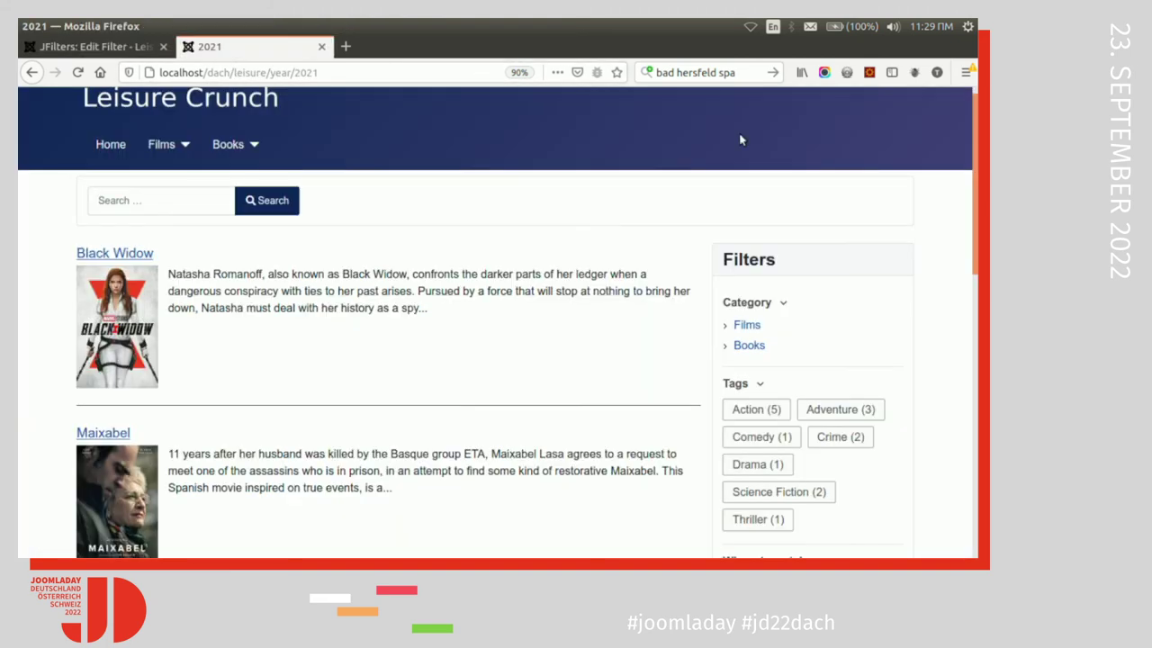
pyautogui.click(727, 332)
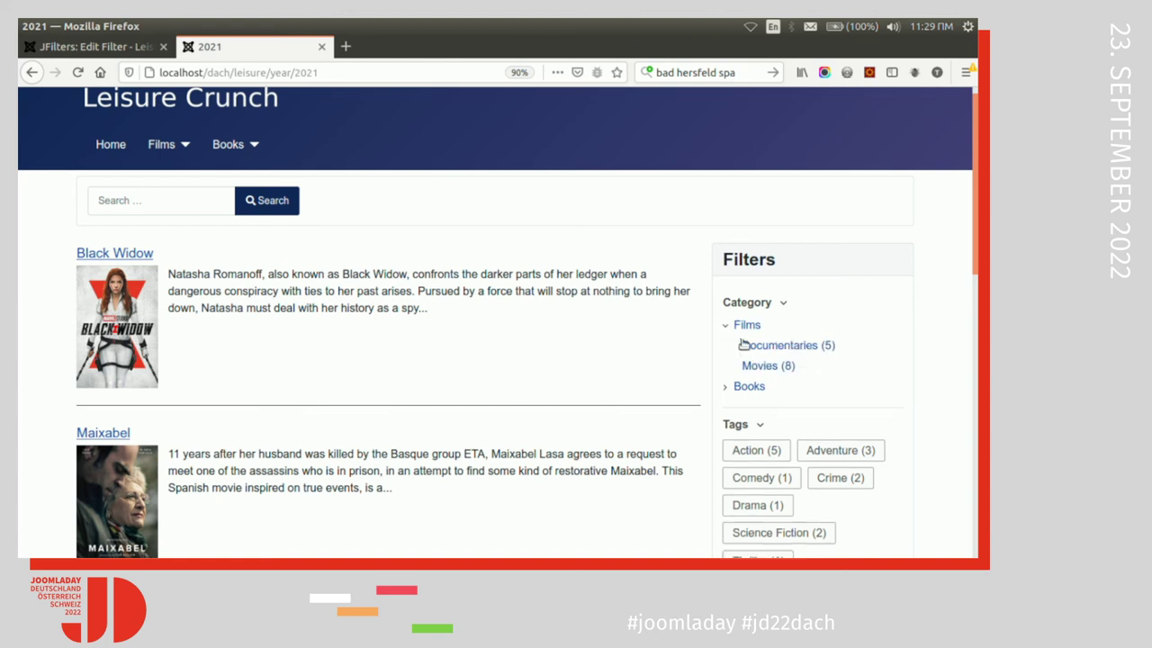
pyautogui.click(756, 349)
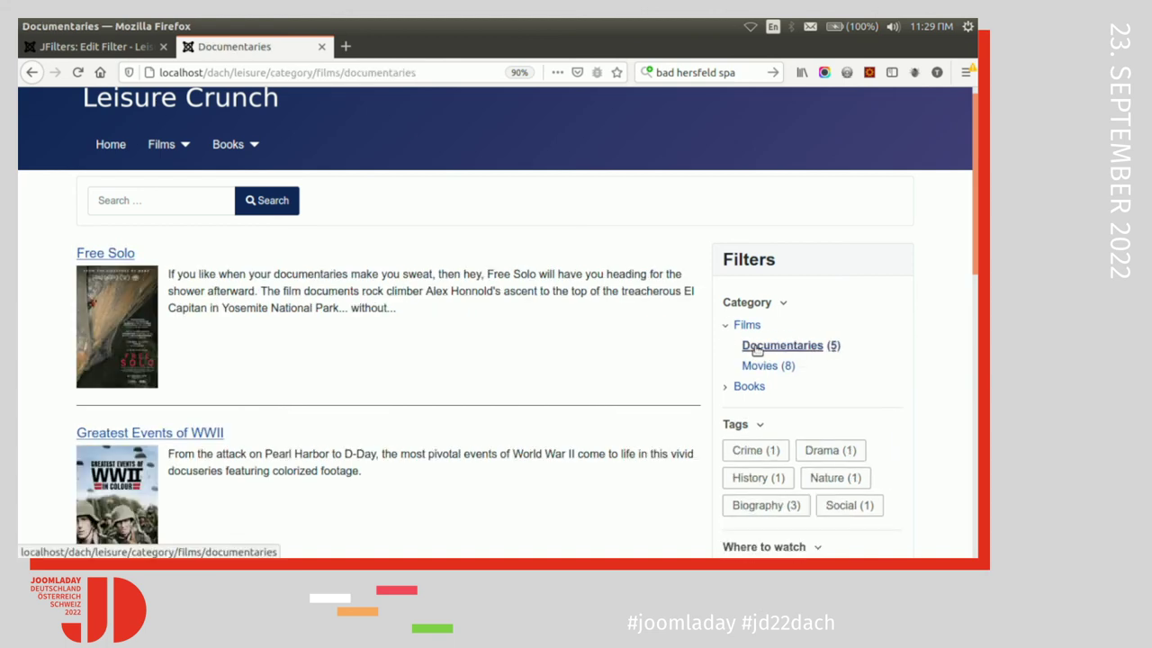
# - View the source of the Documentaries results page and search it for "canon" to check the canonical link
pyautogui.rightClick(593, 355)
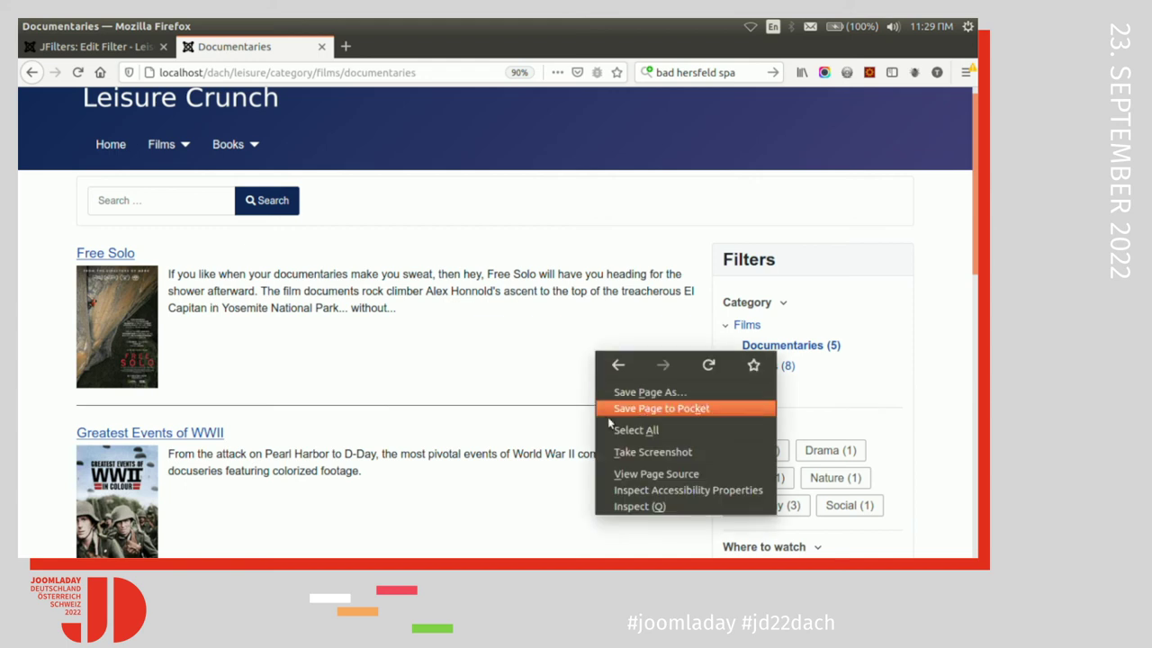
pyautogui.click(630, 474)
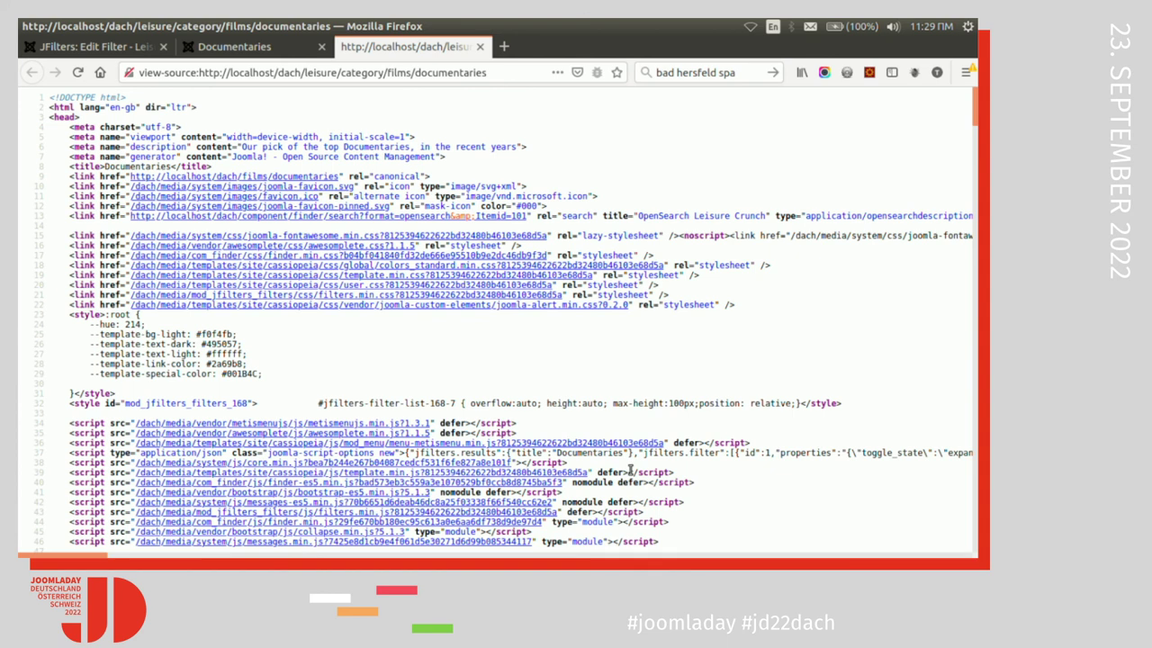
pyautogui.hotkey('ctrl', 'f')
pyautogui.write('canon')
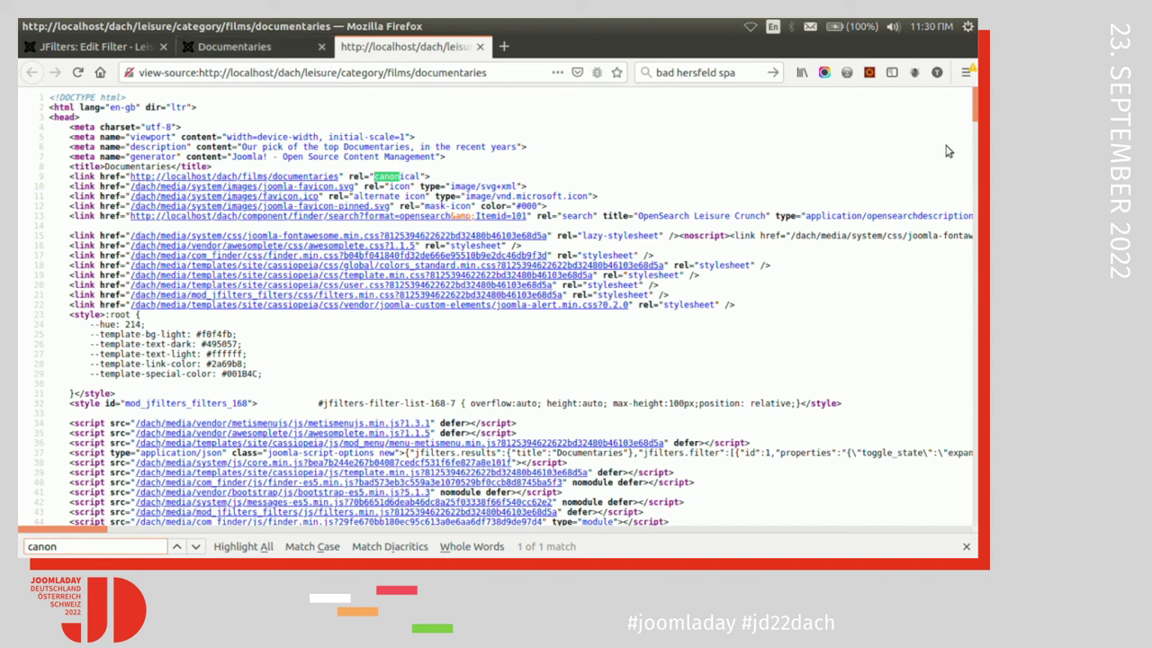
pyautogui.moveTo(975, 108)
pyautogui.mouseDown()
pyautogui.moveTo(975, 126)
pyautogui.moveTo(975, 108)
pyautogui.mouseUp()
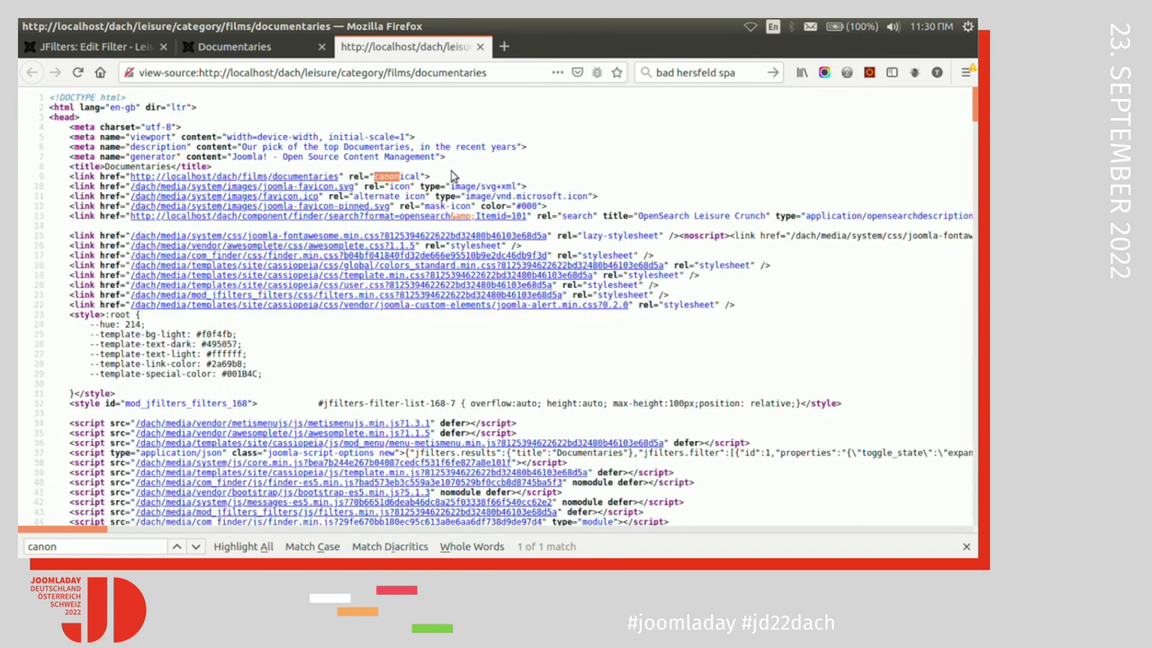
# - Examine the choices for Detect and Set Canonical Tag in the Category filter's SEO settings, leaving Use Global (Yes)
pyautogui.click(126, 47)
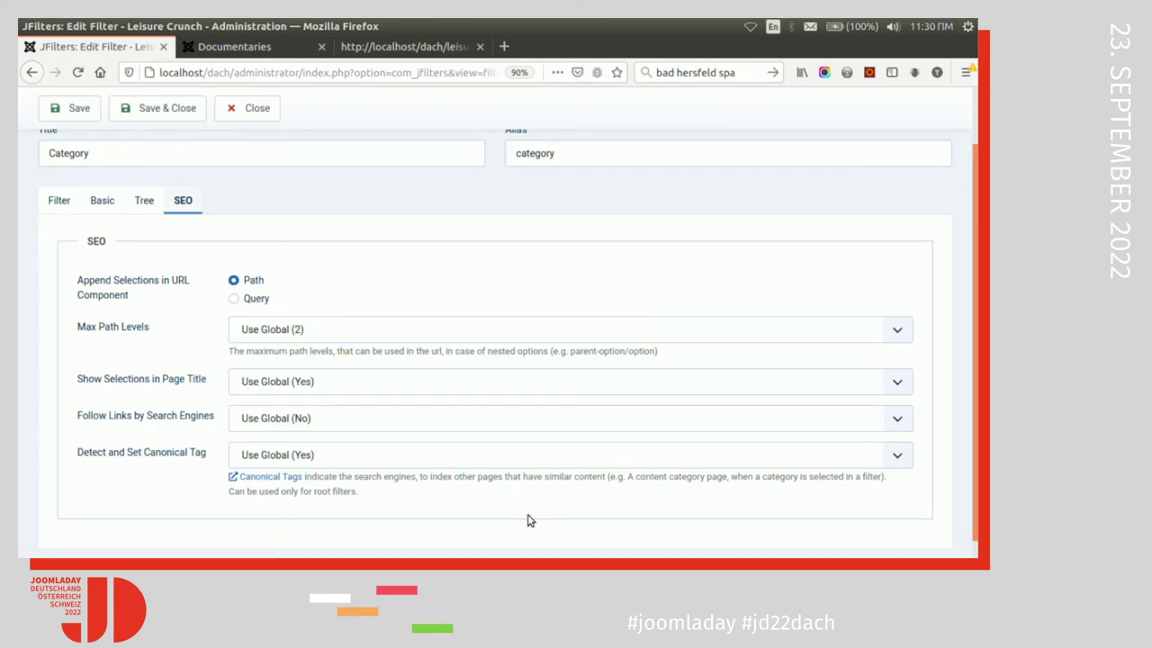
pyautogui.click(470, 463)
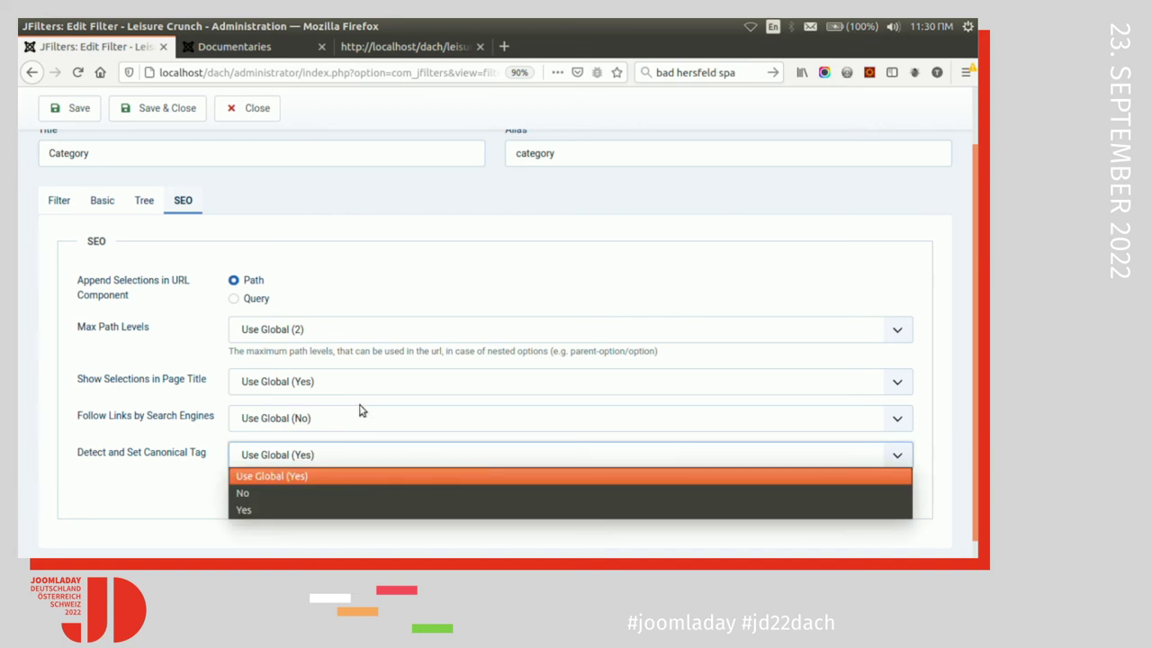
pyautogui.click(321, 244)
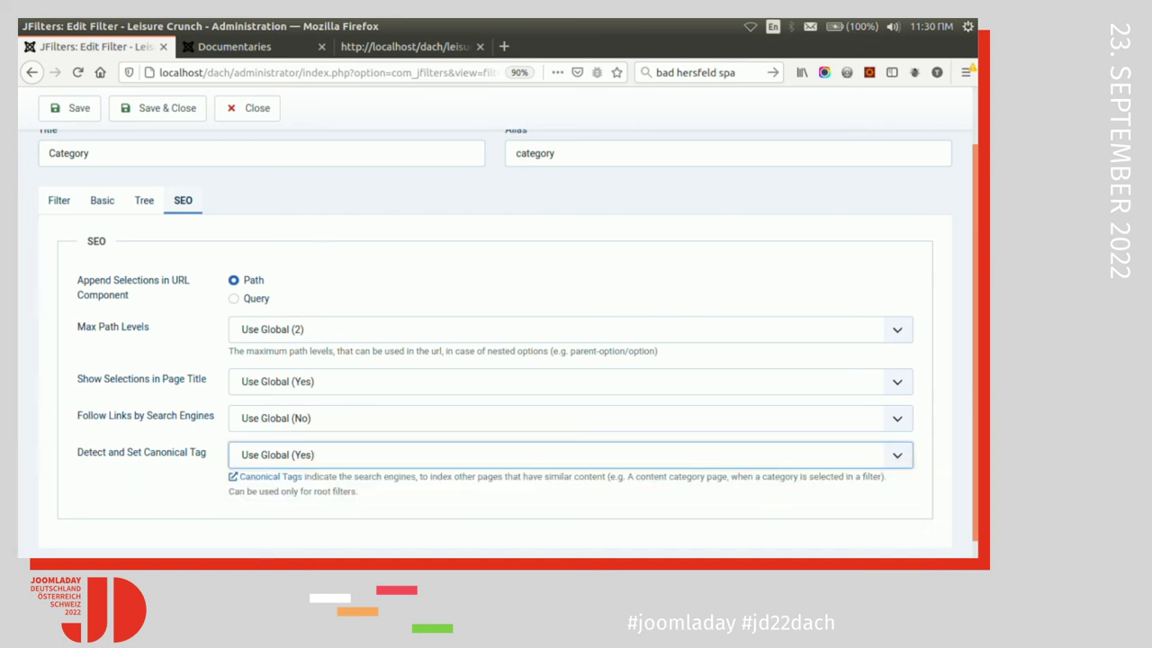
pyautogui.scroll(2, 494, 324)
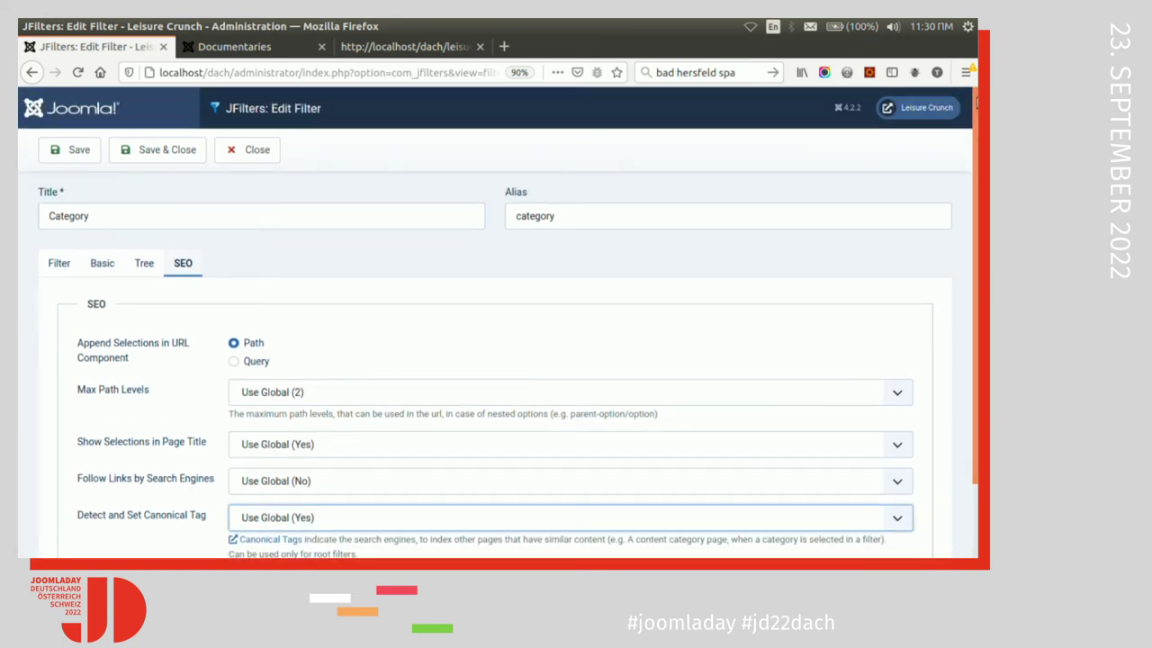
pyautogui.scroll(-2, 438, 399)
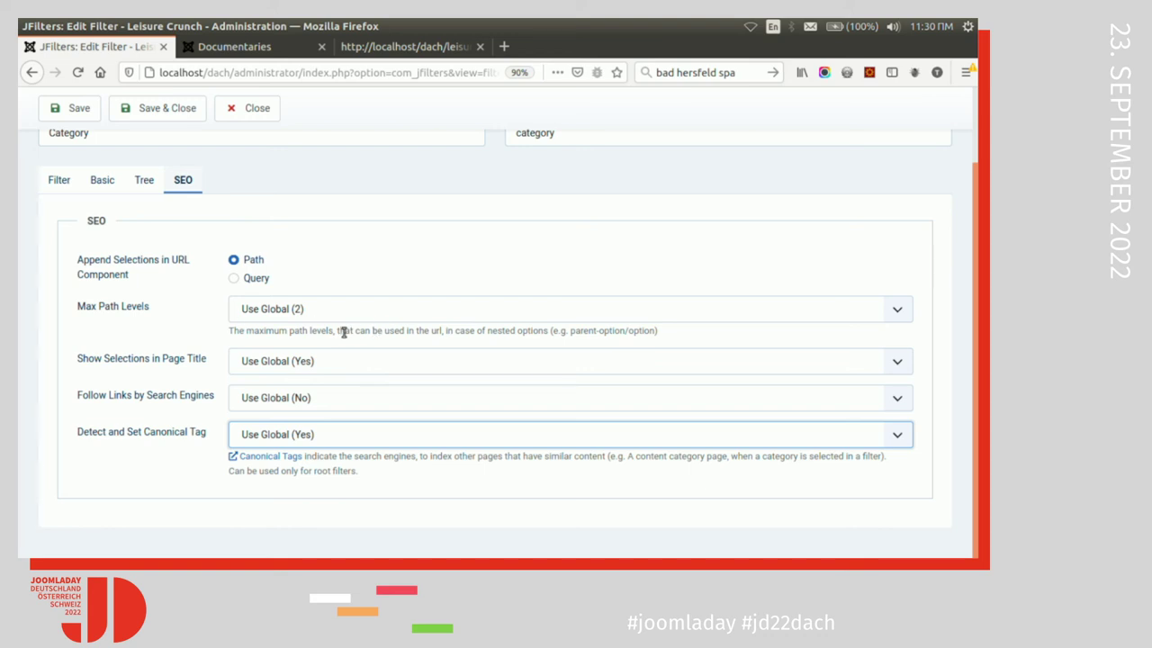
# - Narrow the Documentaries results on the site by the Biography tag and by Netflix under Where to watch
pyautogui.click(233, 47)
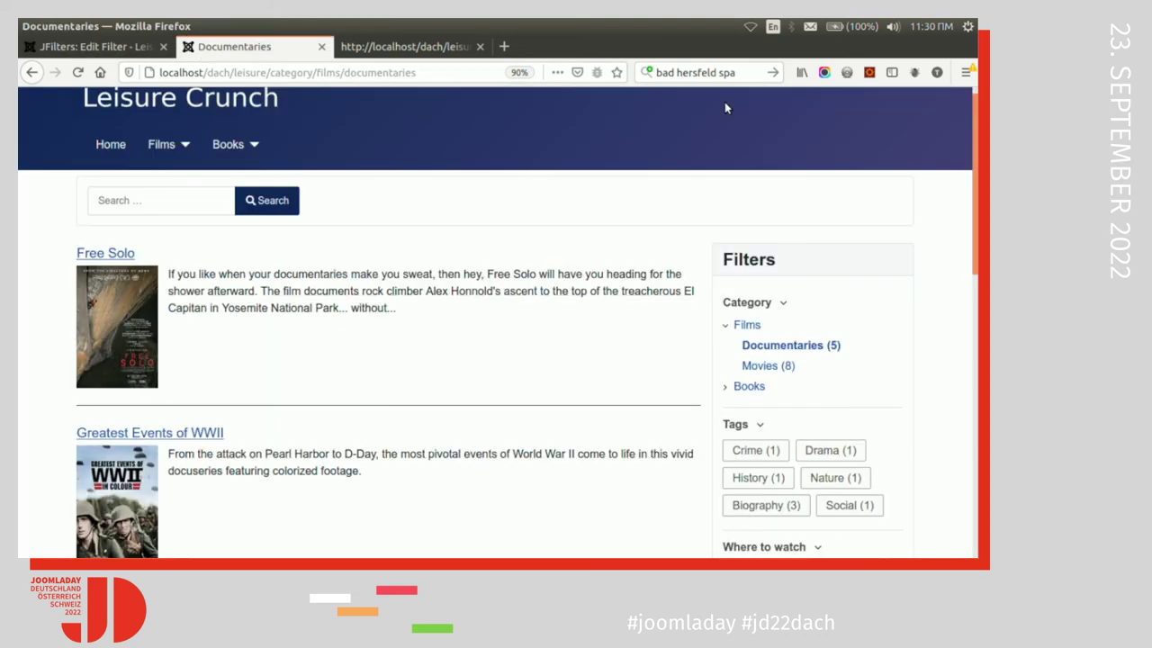
pyautogui.scroll(-2, 494, 324)
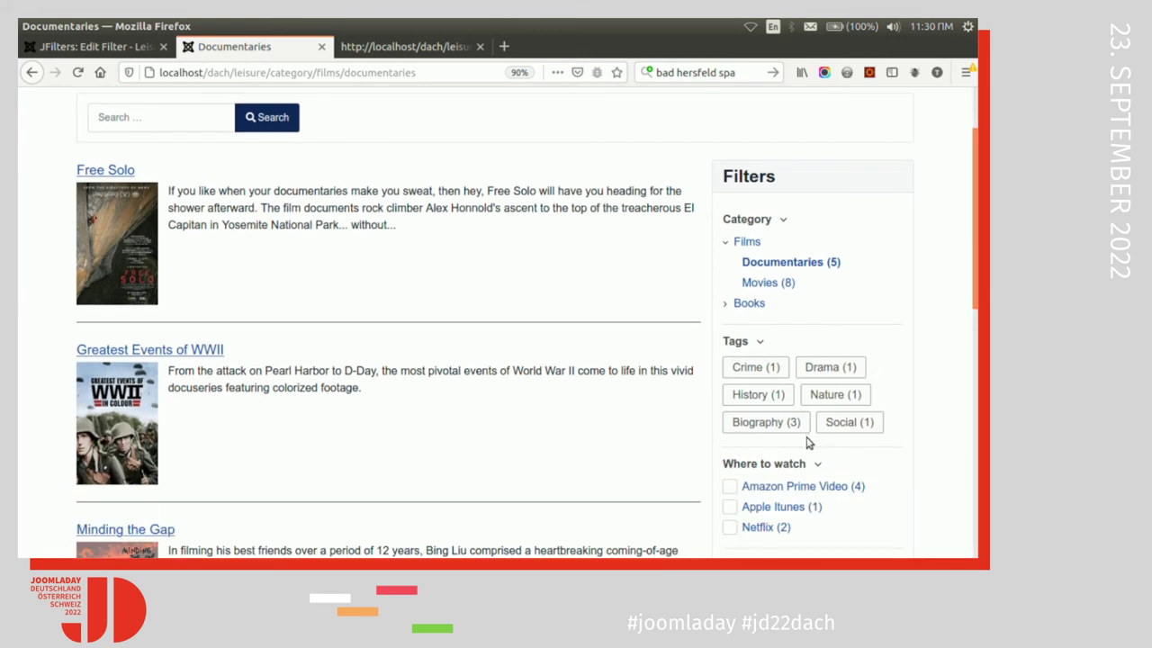
pyautogui.click(775, 426)
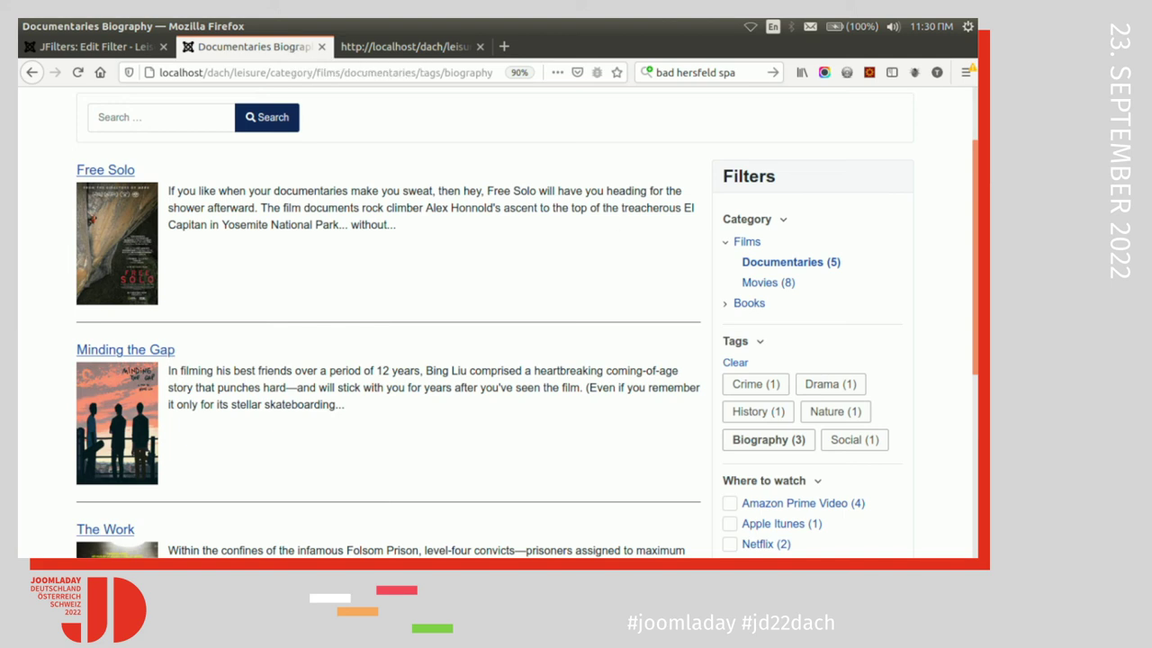
pyautogui.scroll(-1, 900, 378)
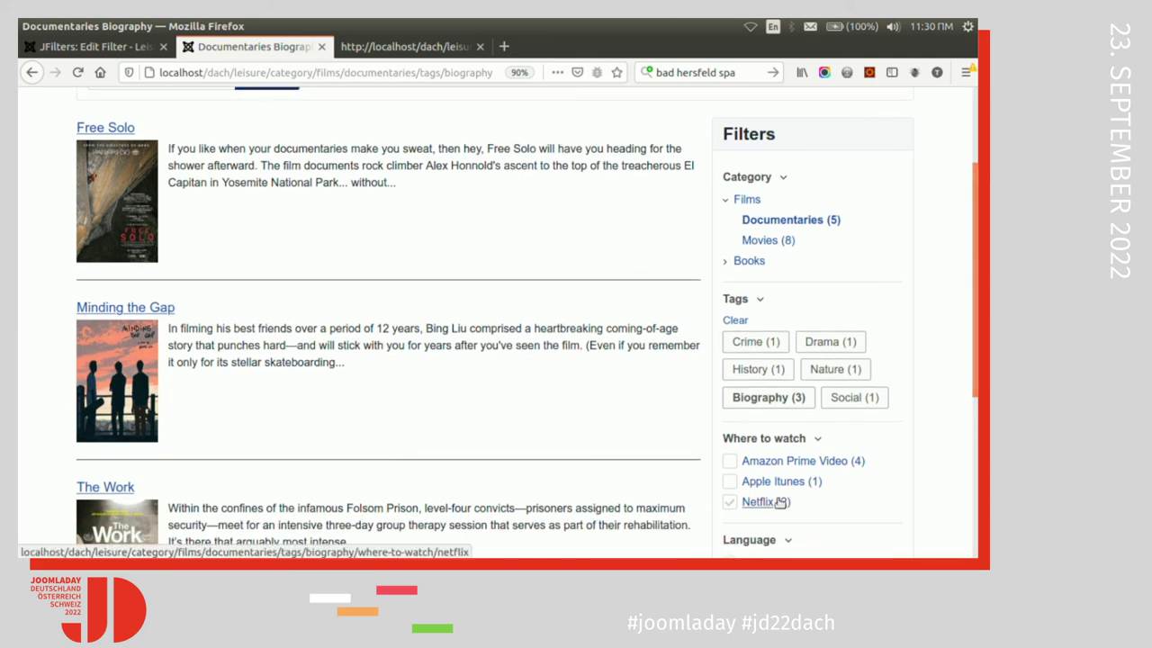
pyautogui.click(779, 502)
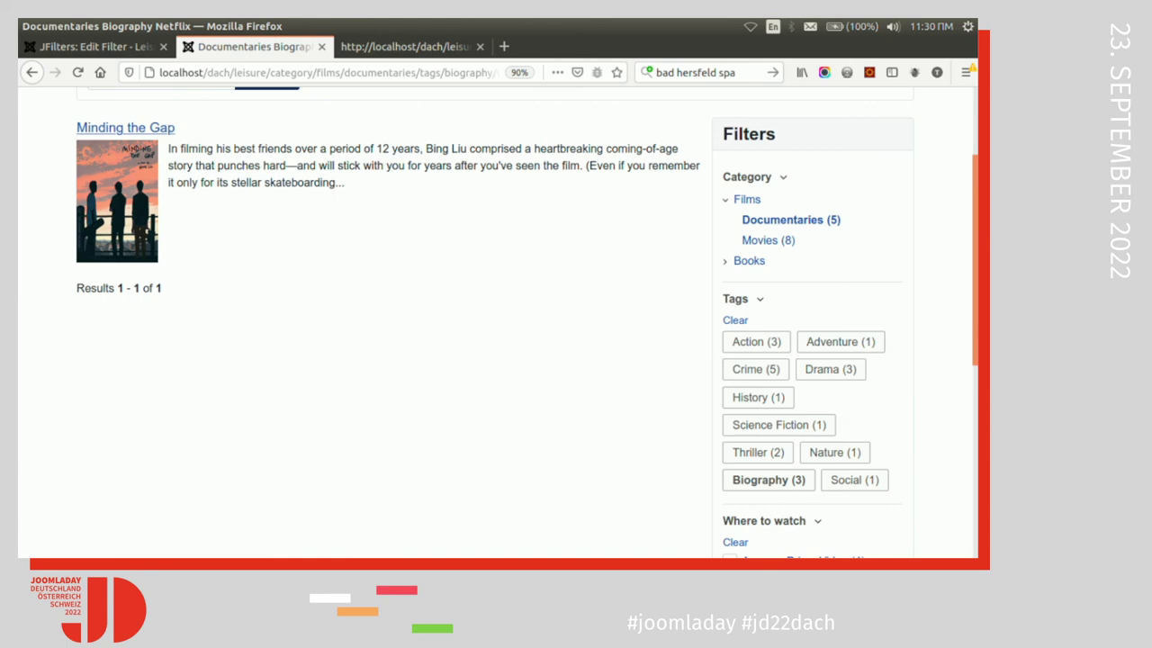
# - Compare the category, tags and where-to-watch path in the results page's URL with the Category filter's SEO settings and the selections in the site's filters
pyautogui.scroll(3, 959, 255)
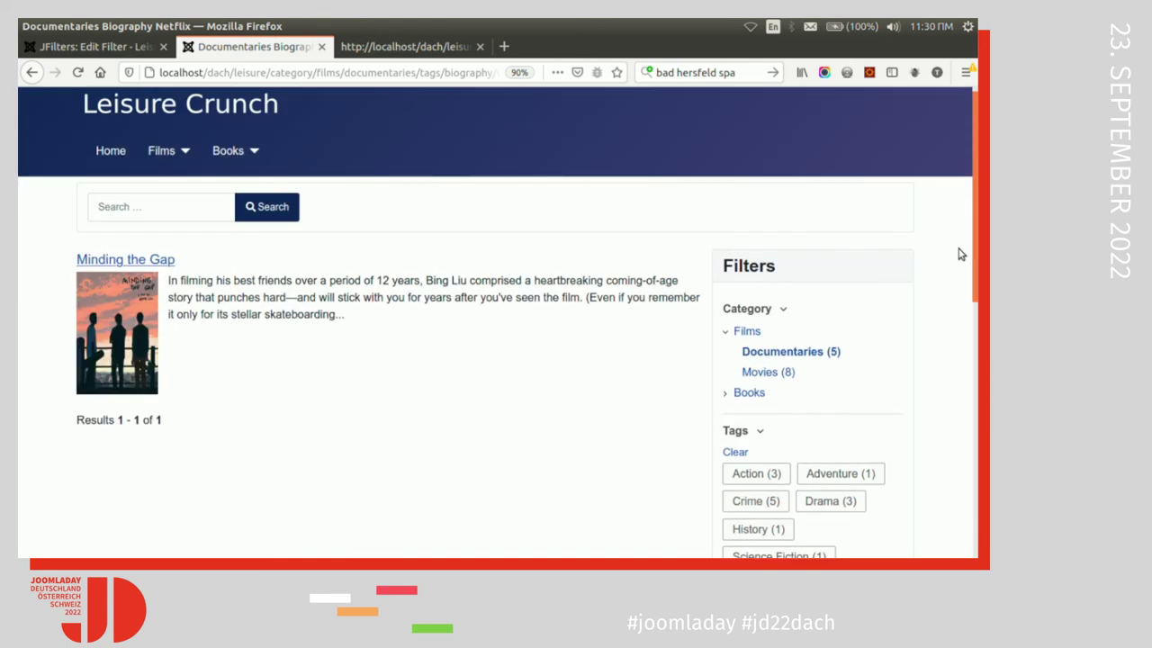
pyautogui.click(136, 47)
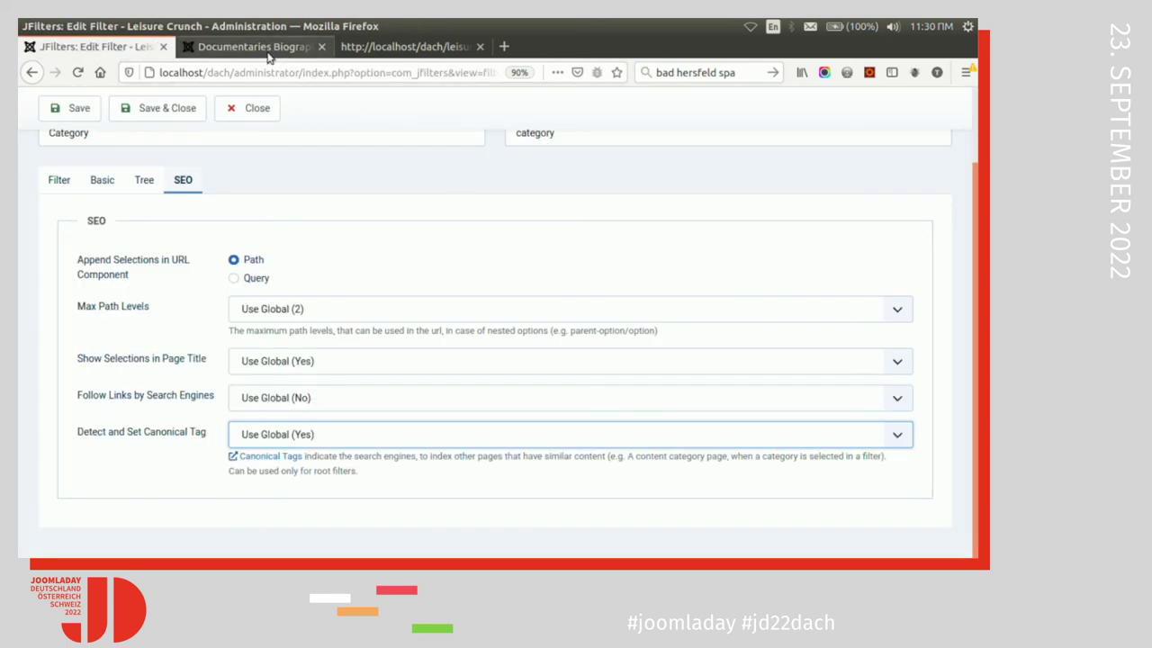
pyautogui.click(267, 50)
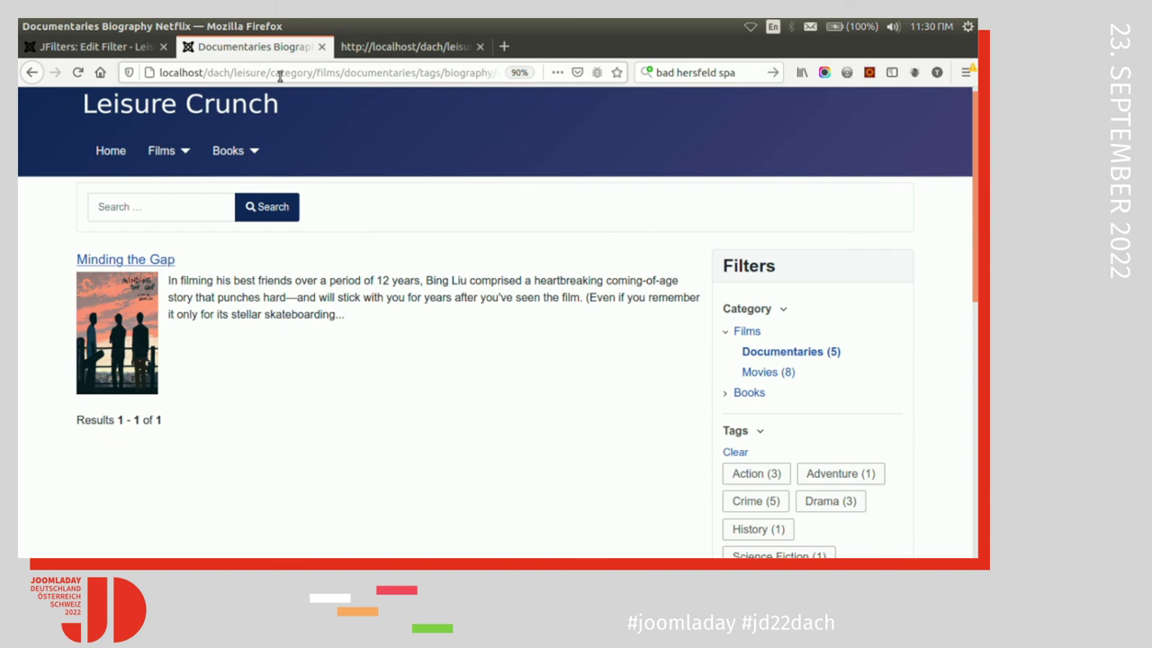
pyautogui.moveTo(271, 73); pyautogui.dragTo(507, 82)
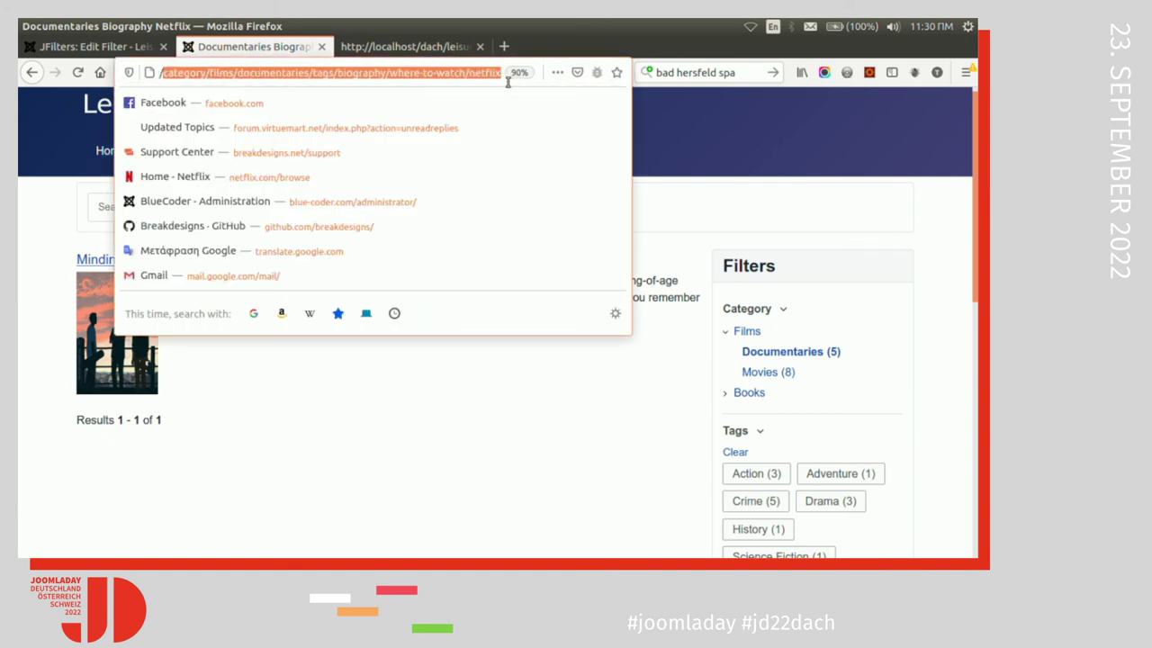
pyautogui.click(822, 168)
pyautogui.scroll(-3, 495, 324)
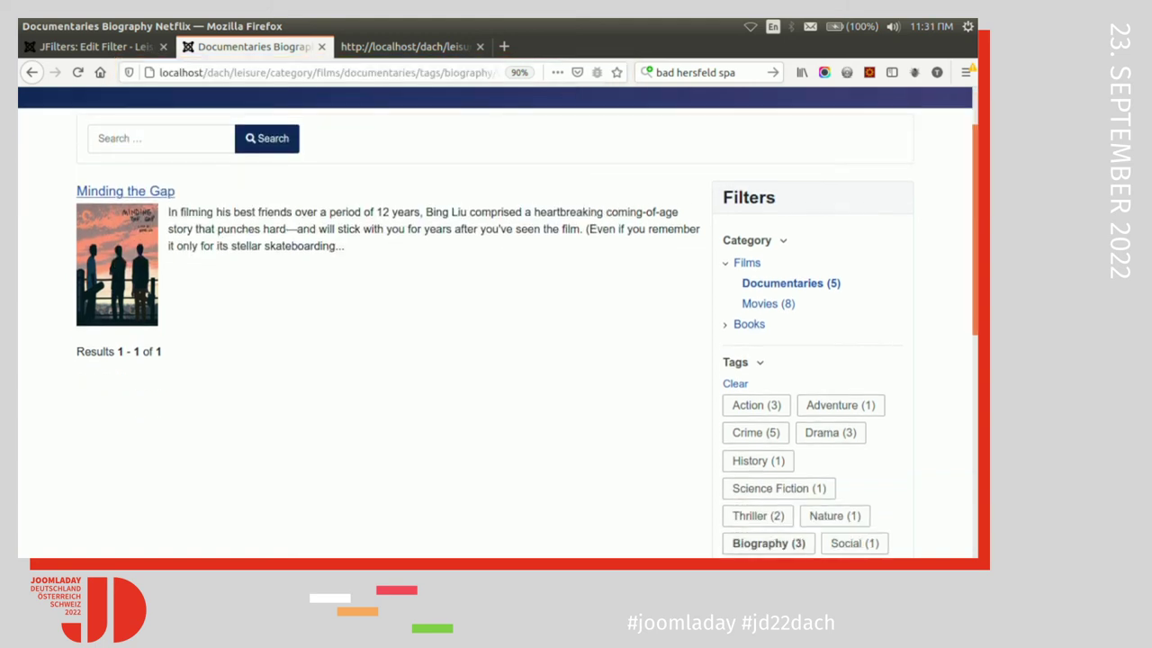
pyautogui.scroll(-5, 495, 324)
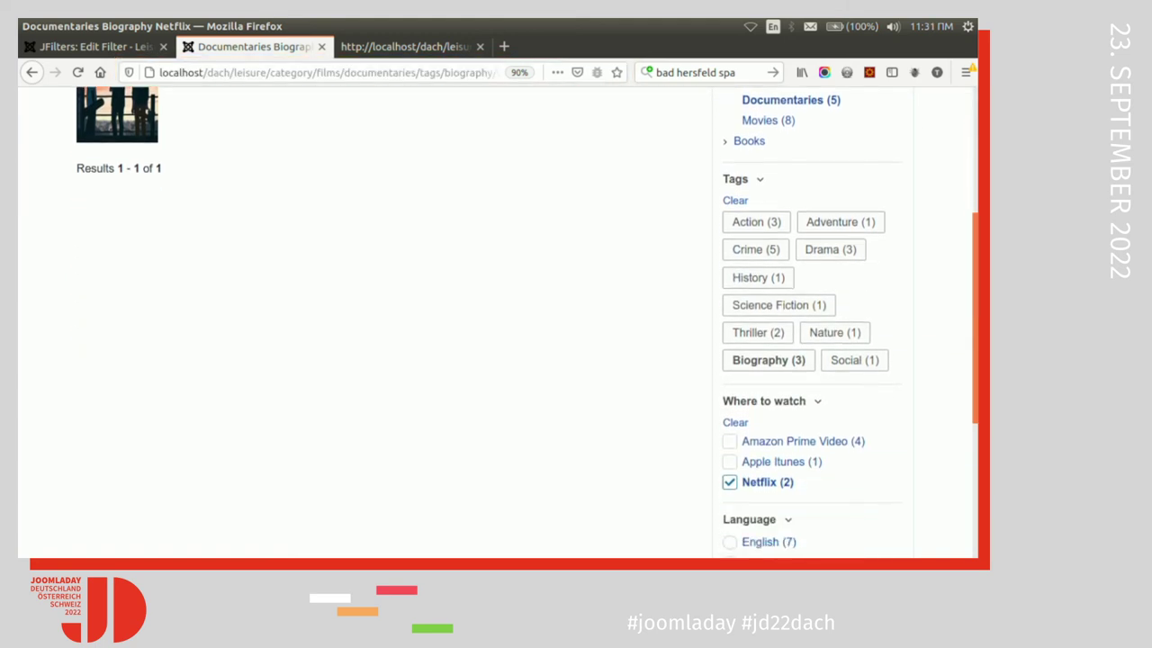
pyautogui.scroll(5, 494, 324)
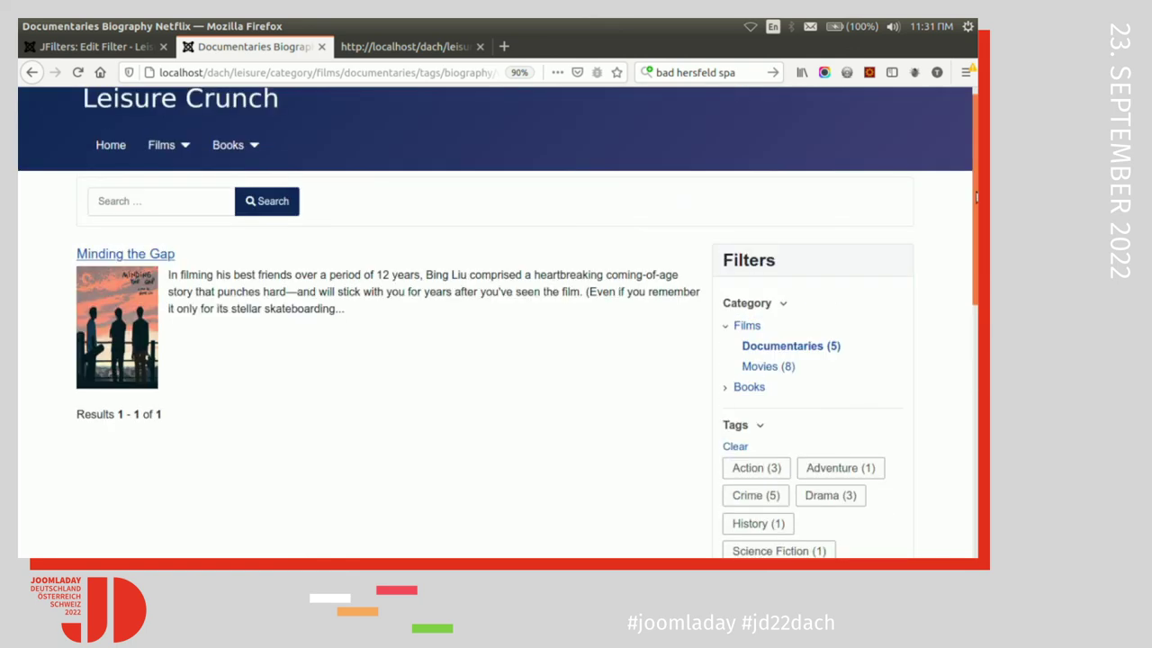
pyautogui.scroll(-3, 495, 324)
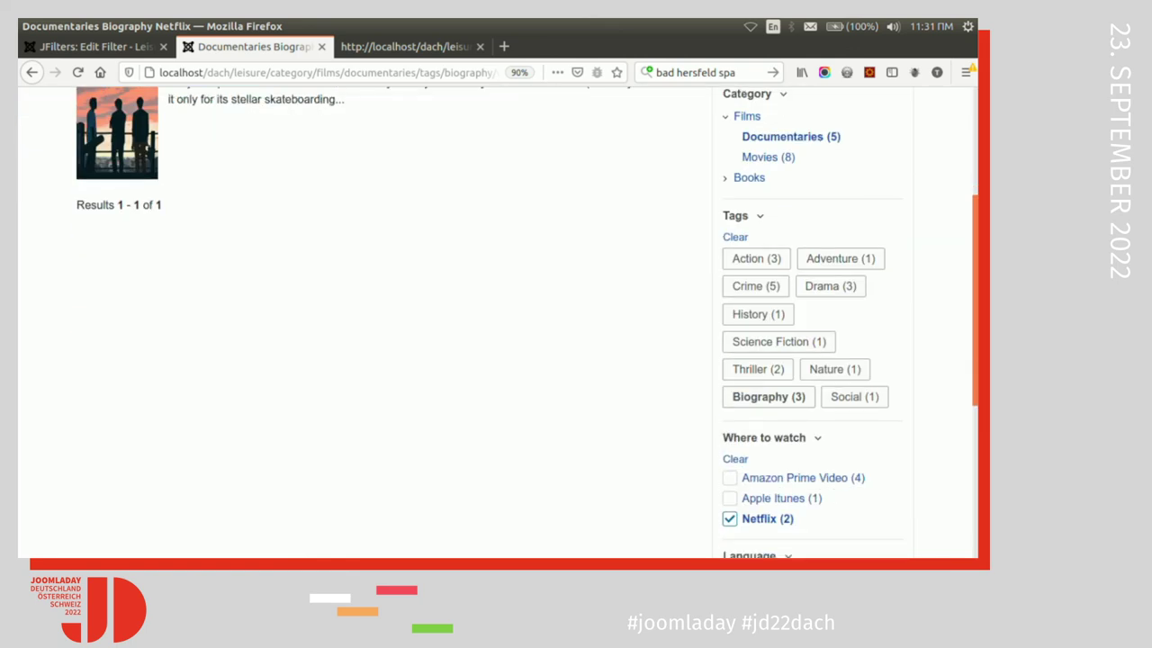
pyautogui.scroll(-1, 495, 324)
pyautogui.scroll(-2, 495, 324)
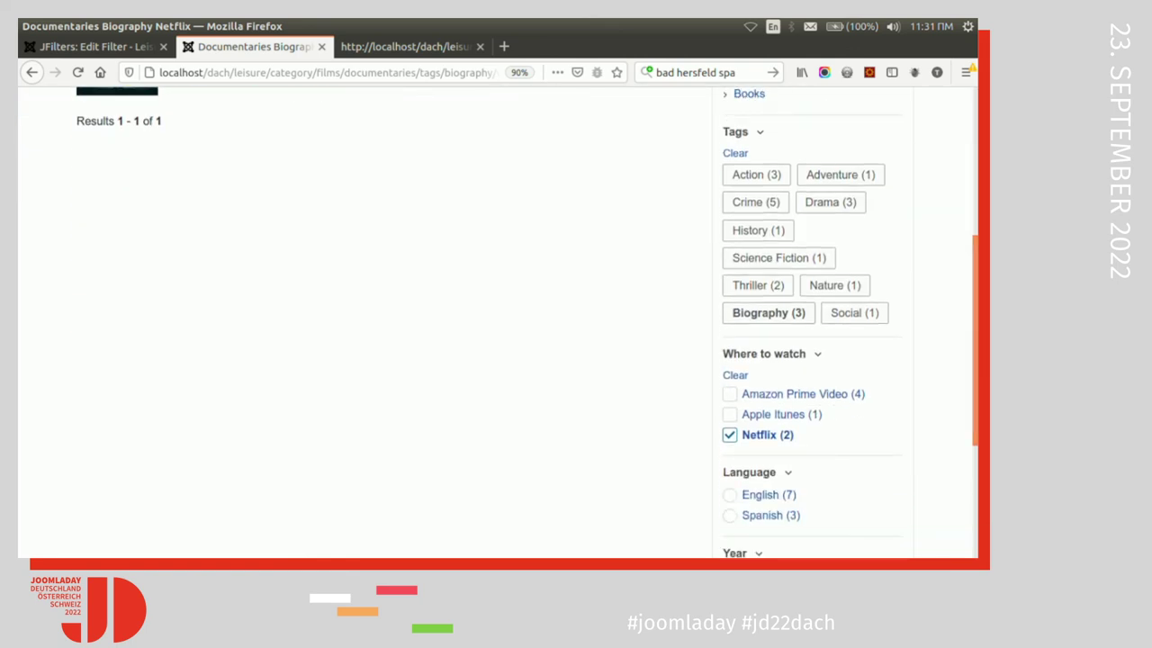